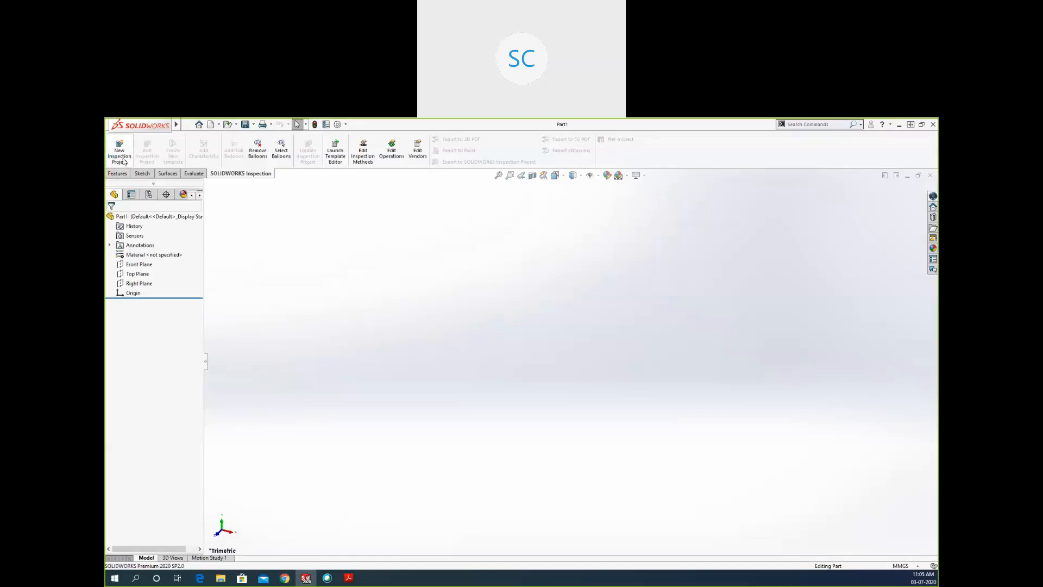
Start a new sketch on the Top Plane.
{"action": "left_click", "coordinate": [142, 172]}
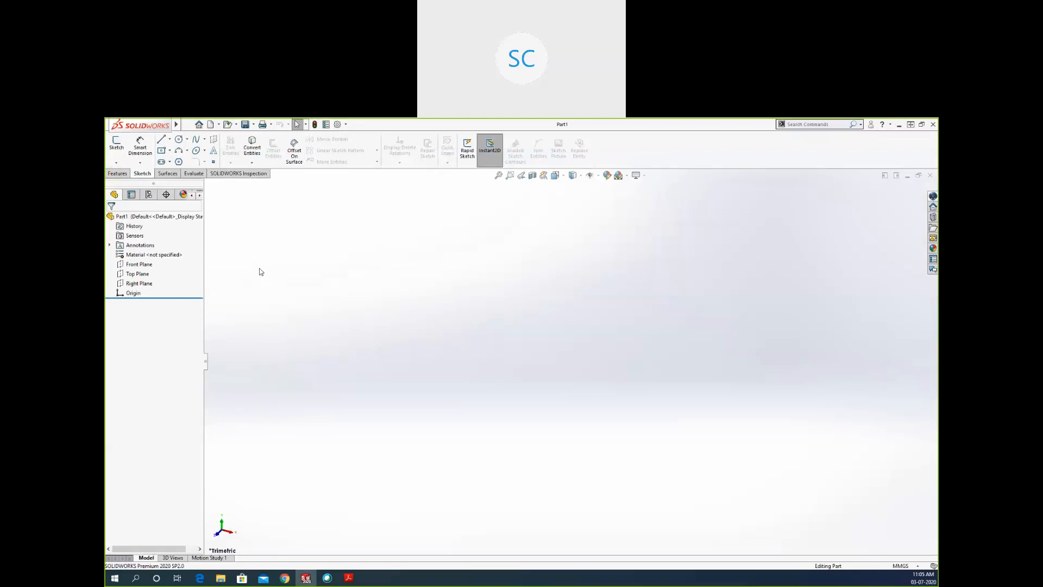
{"action": "left_click", "coordinate": [116, 142]}
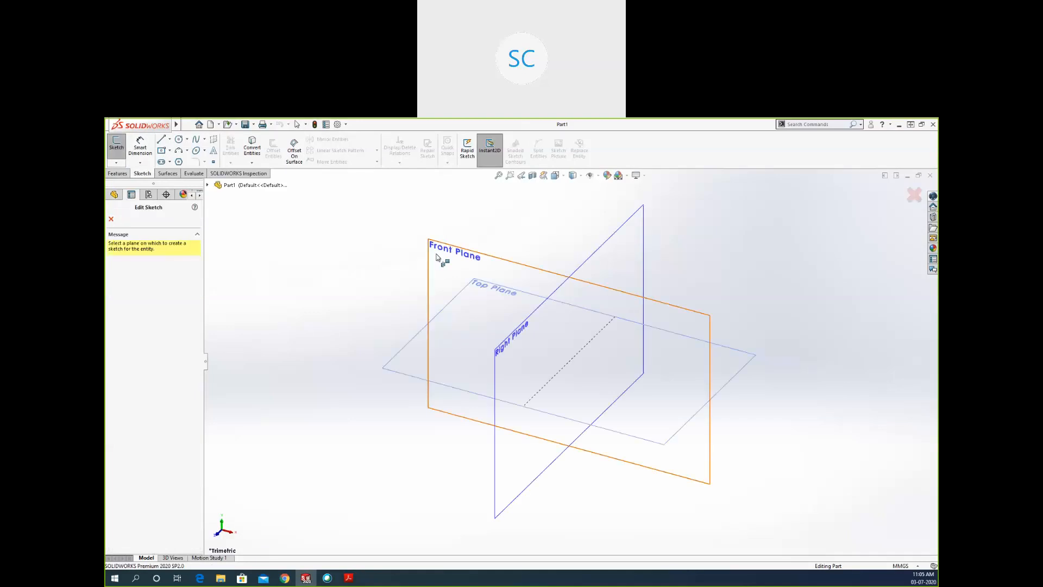
{"action": "left_click", "coordinate": [435, 312]}
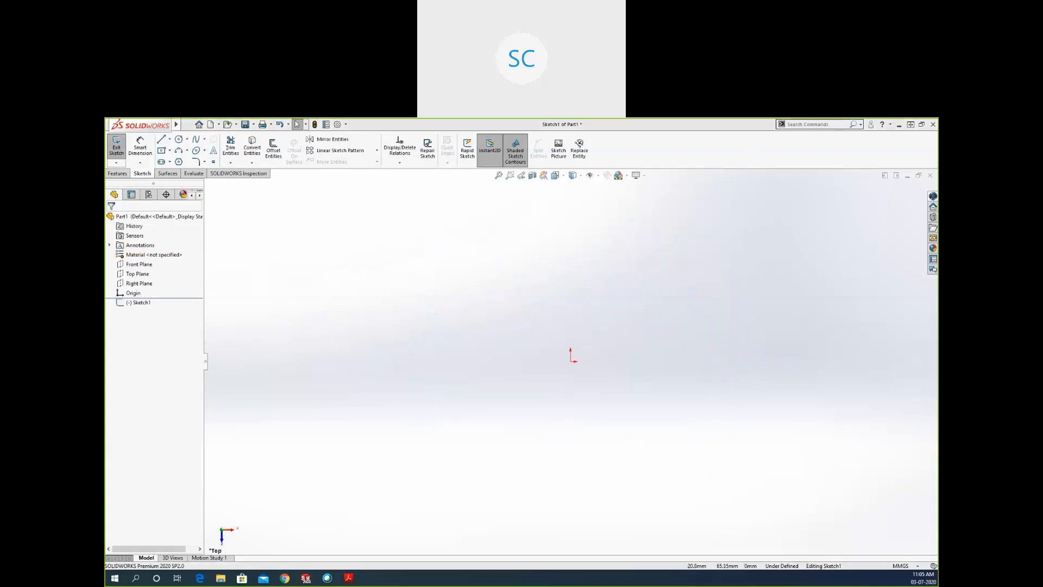
Examine the views and dimensions in the drawing image New Doc 2020-04-23 13.02.43_2.jpg, then return to SOLIDWORKS.
{"action": "key", "text": "super+e"}
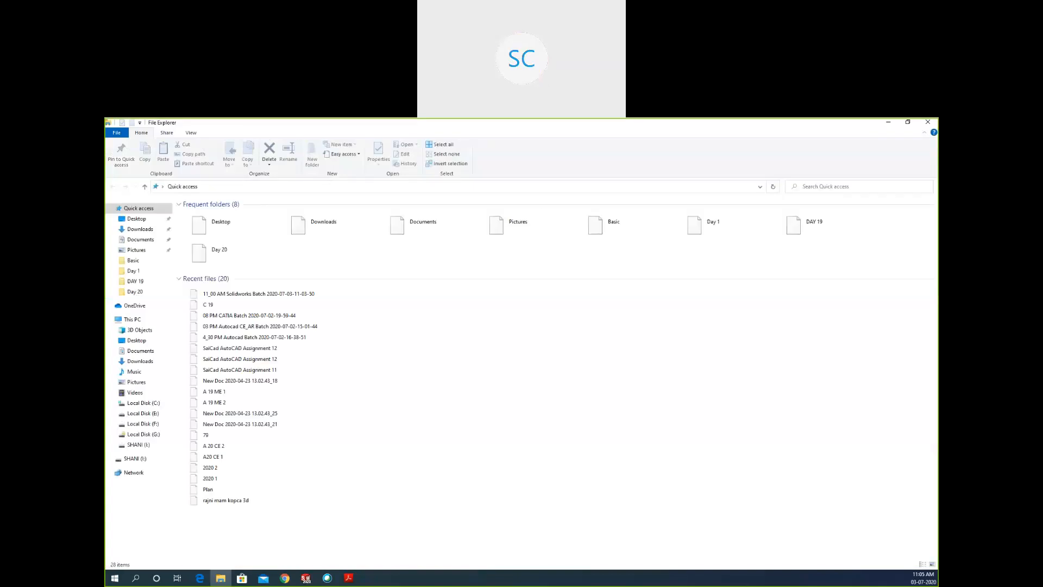
{"action": "left_click", "coordinate": [928, 122]}
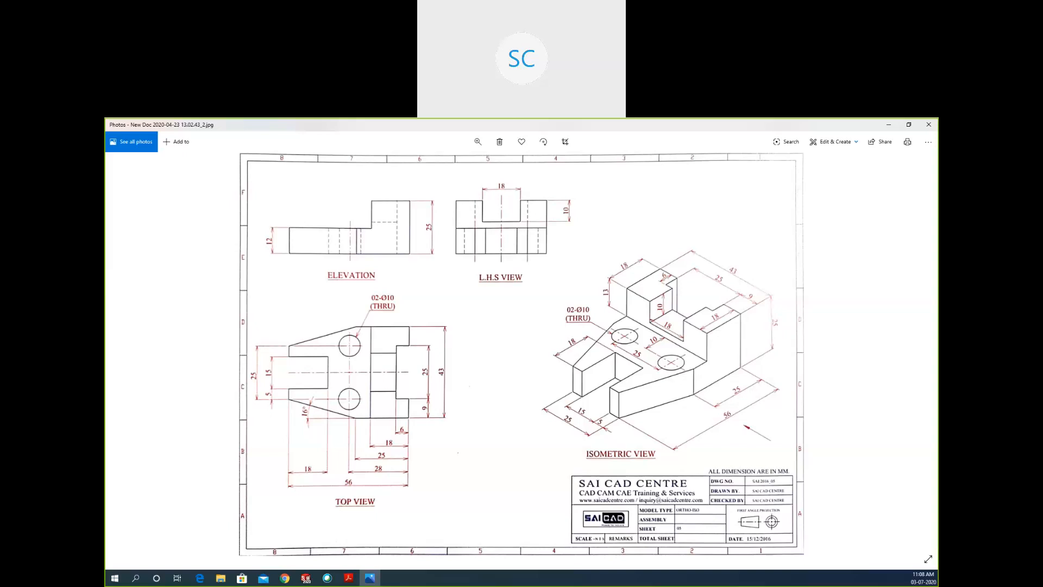
{"action": "key", "text": "alt+Tab"}
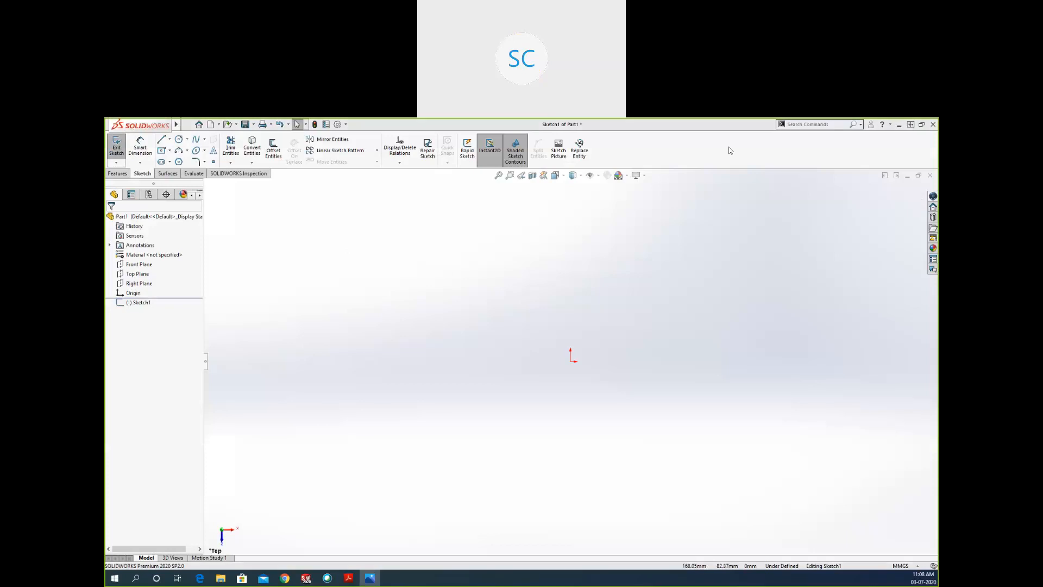
Insert New Doc 2020-04-23 13.02.43_2 from Desktop > Assignment > WB > Basic as a sketch picture in low resolution.
{"action": "left_click", "coordinate": [555, 155]}
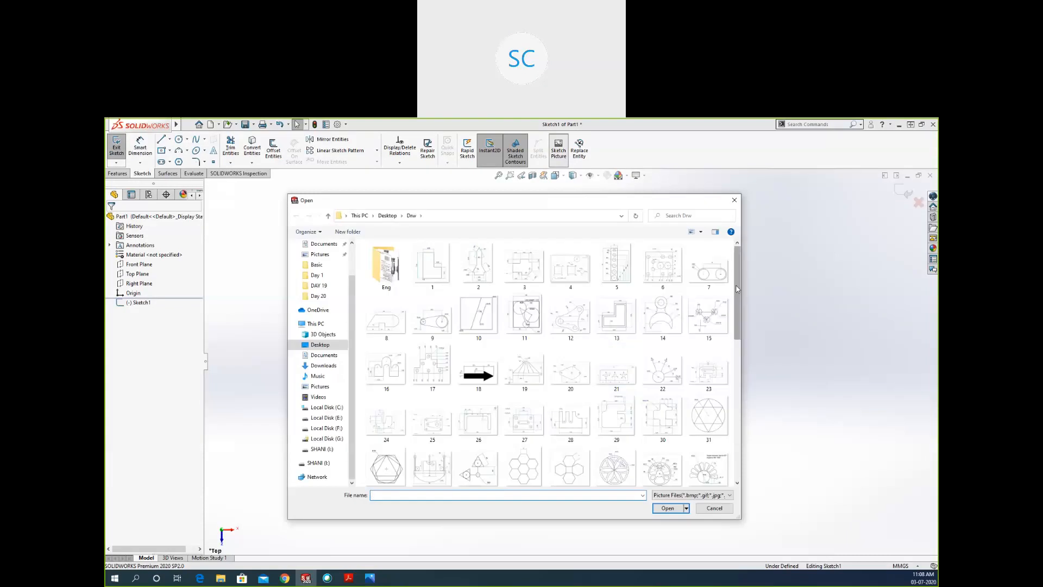
{"action": "left_click", "coordinate": [387, 216]}
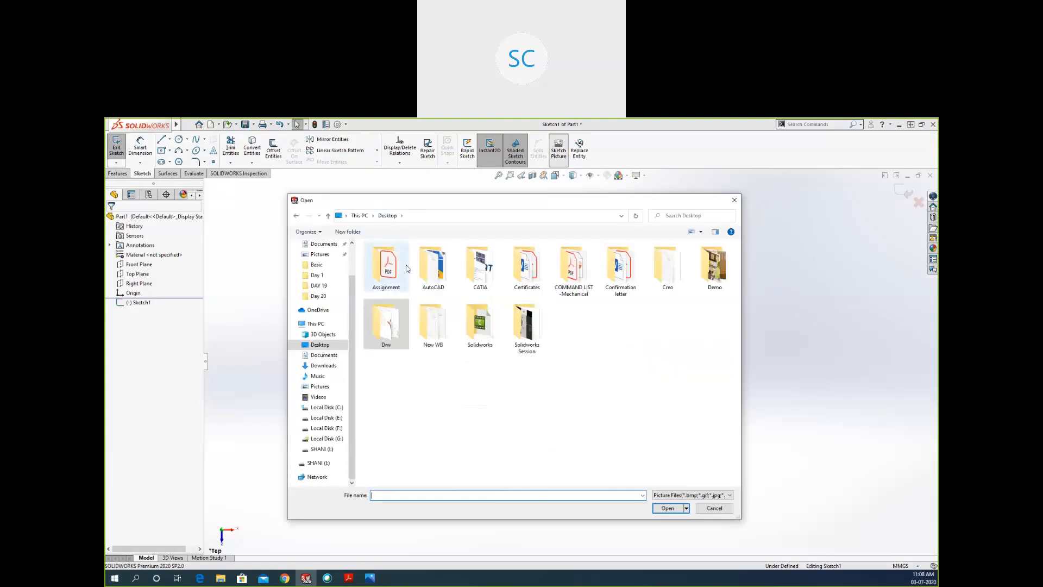
{"action": "double_click", "coordinate": [403, 268]}
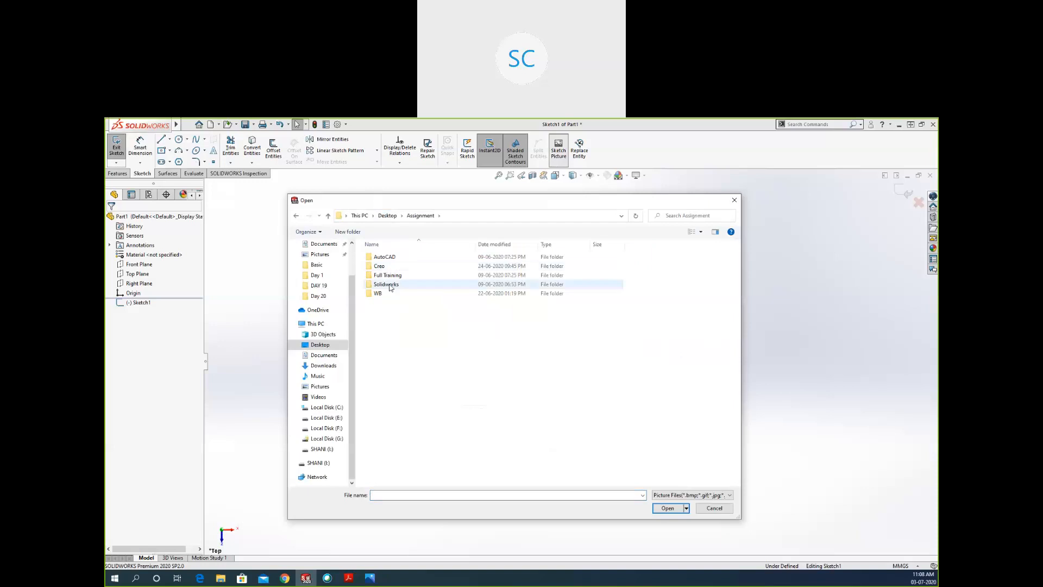
{"action": "left_click", "coordinate": [389, 288]}
{"action": "double_click", "coordinate": [383, 293]}
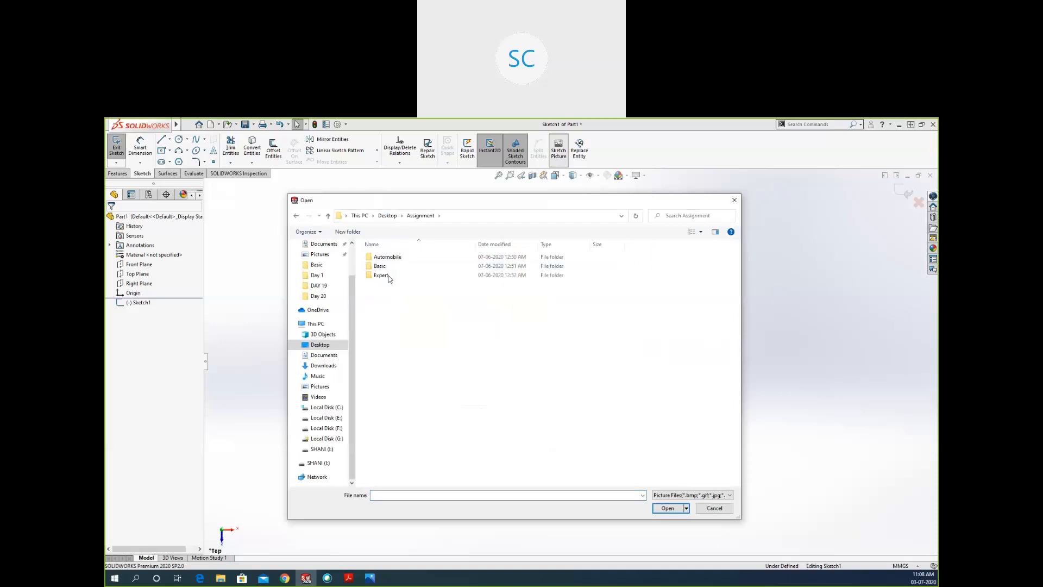
{"action": "double_click", "coordinate": [395, 265]}
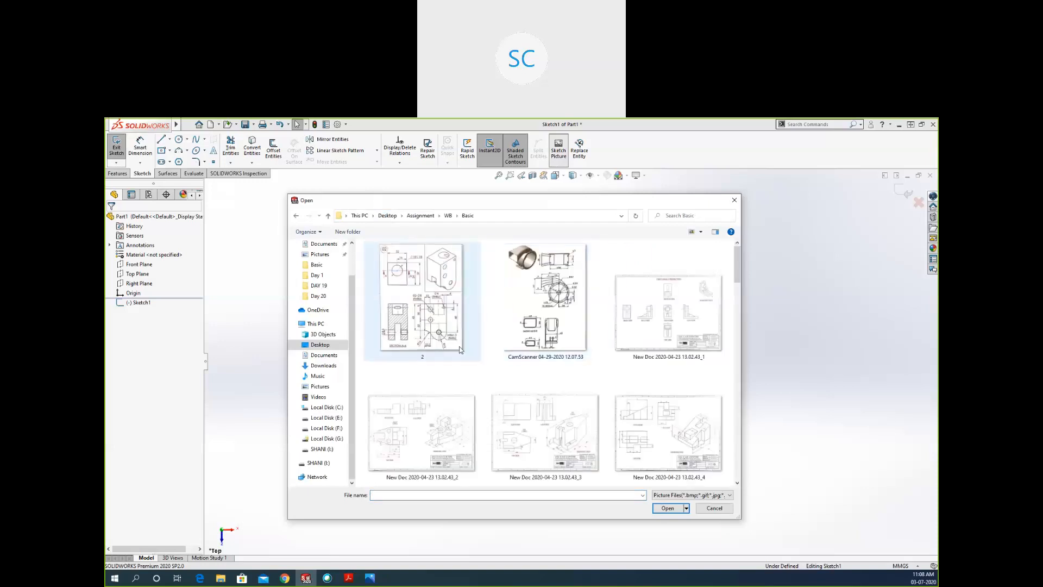
{"action": "left_click", "coordinate": [429, 429]}
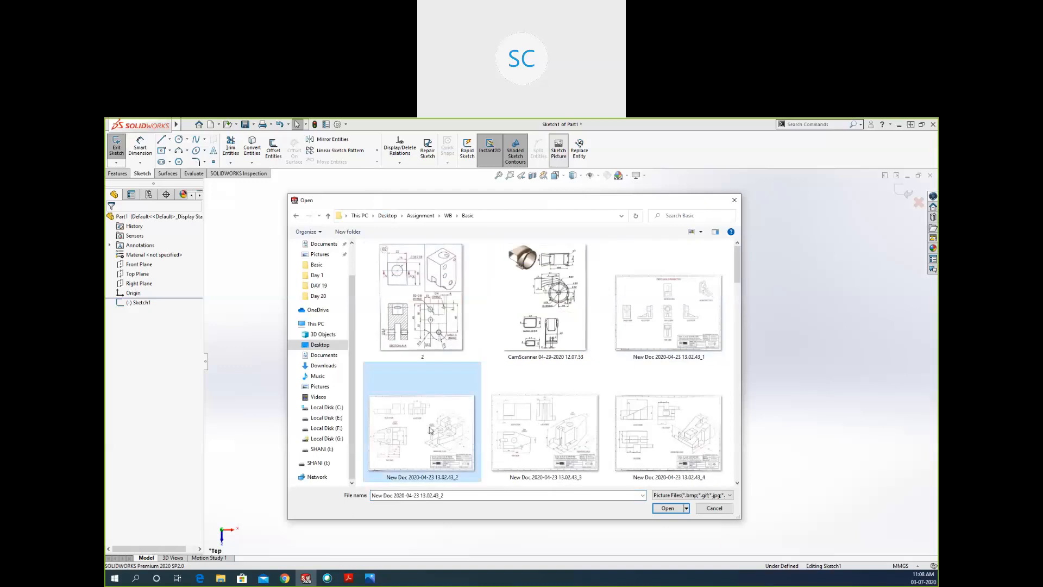
{"action": "double_click", "coordinate": [429, 429]}
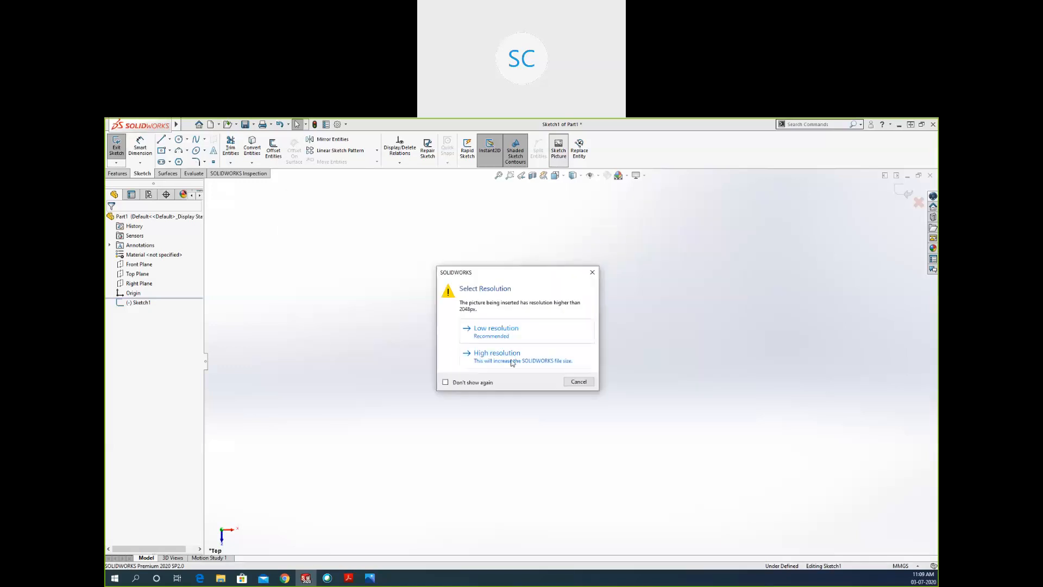
{"action": "left_click", "coordinate": [496, 330]}
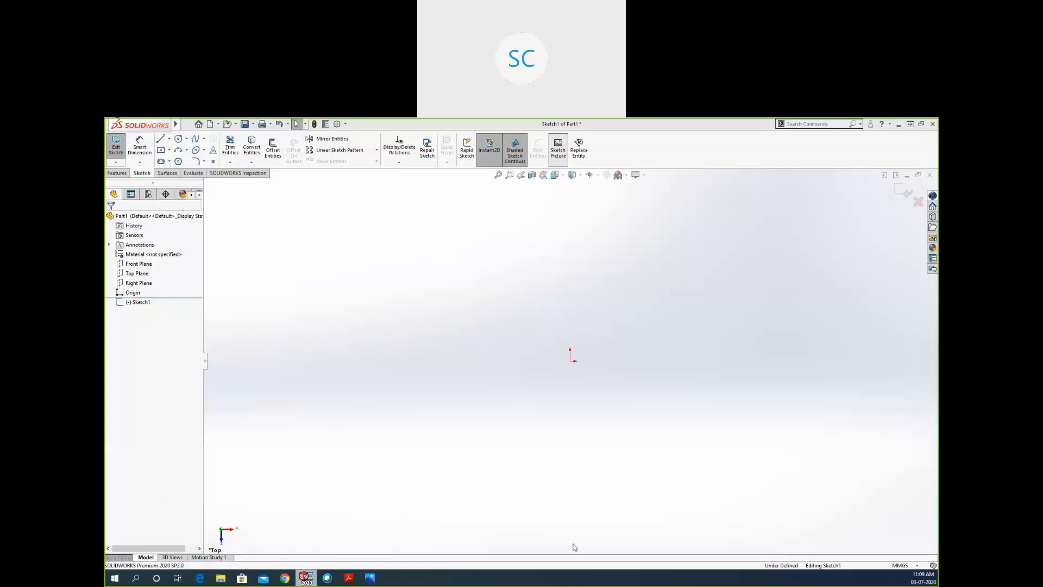
{"action": "right_click", "coordinate": [562, 577]}
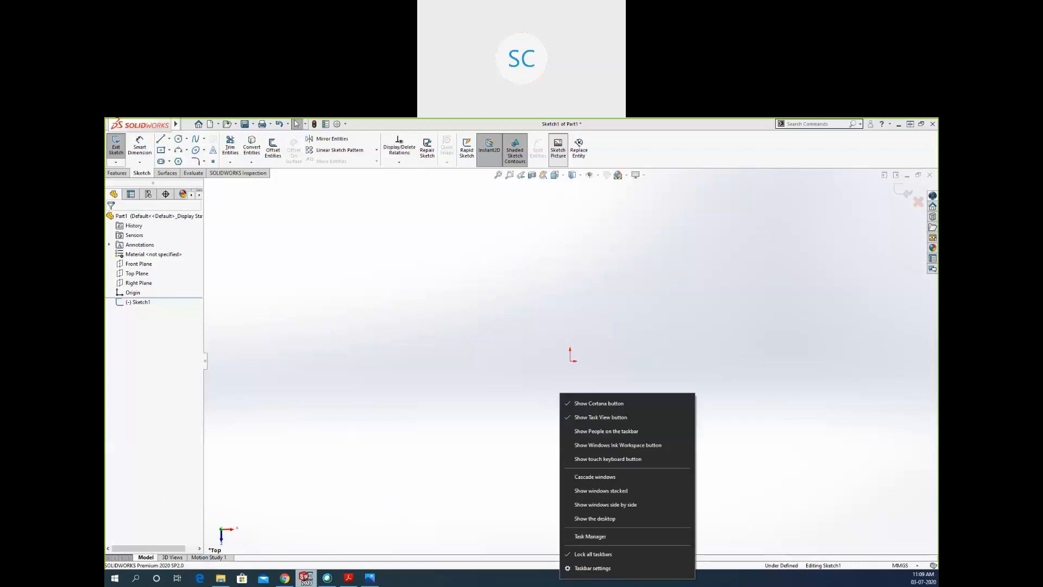
{"action": "key", "text": "Escape"}
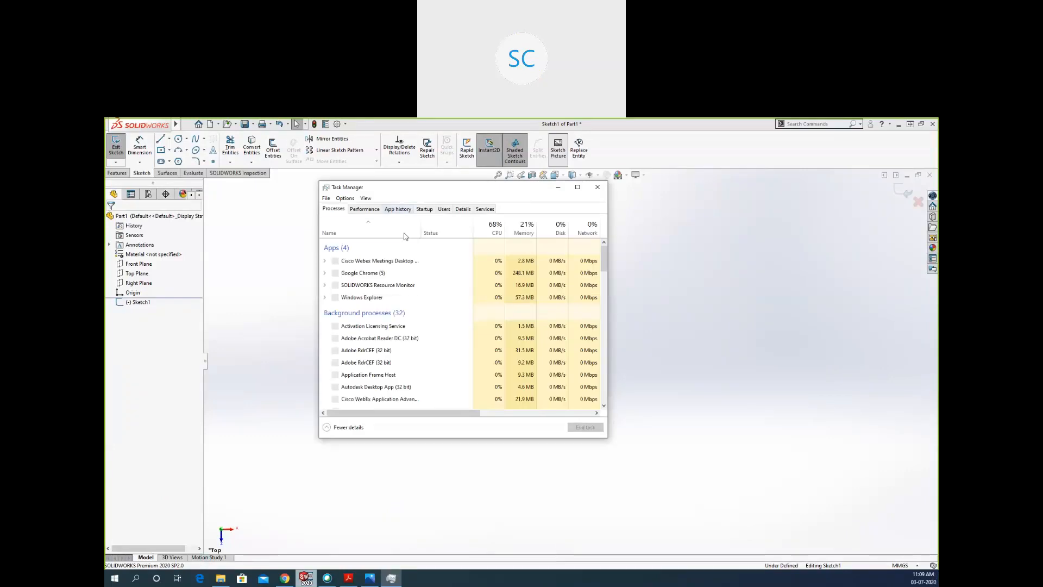
{"action": "left_click", "coordinate": [670, 238]}
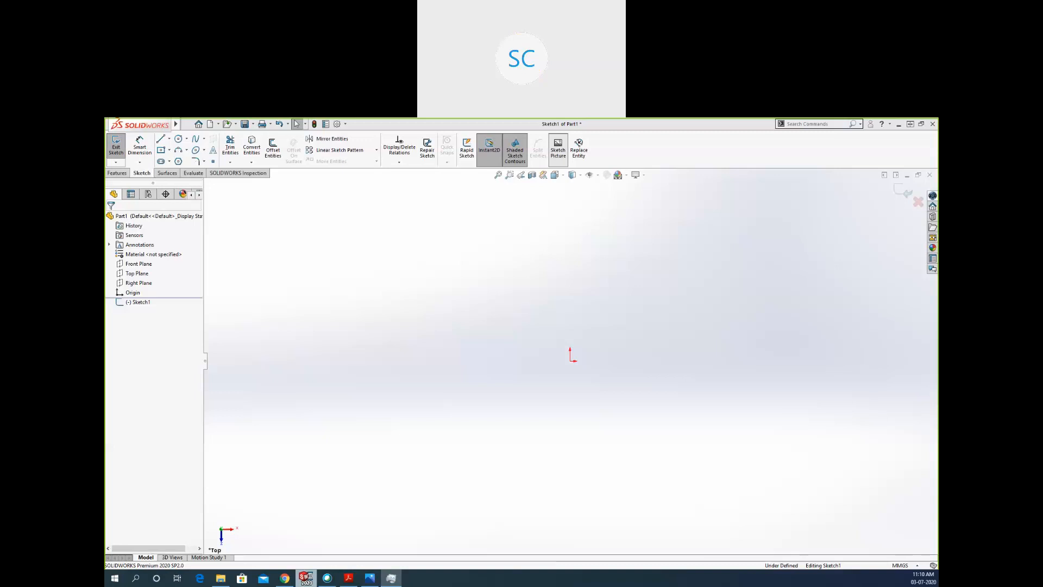
Lay the sketch picture's scale line along its lower edge from the lower-left corner, scale that line to 56 mm and accept.
{"action": "left_click", "coordinate": [555, 155]}
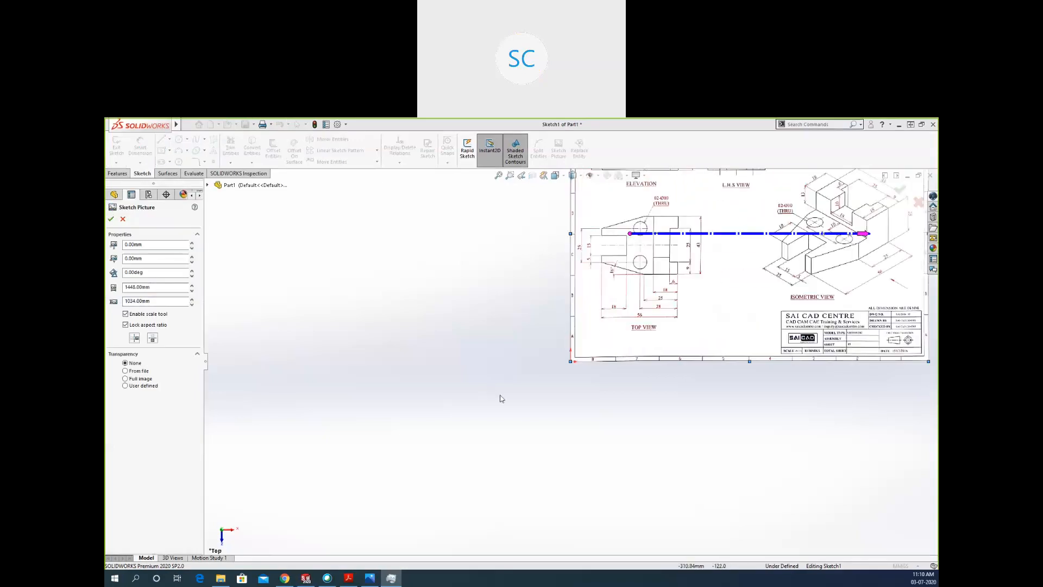
{"action": "scroll", "coordinate": [501, 399], "scroll_direction": "up", "scroll_amount": 2}
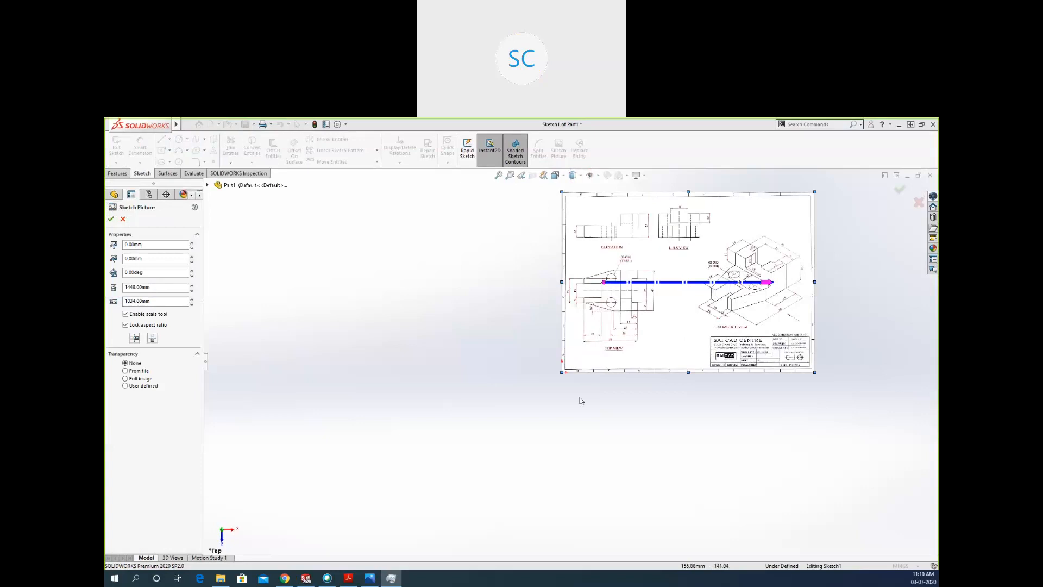
{"action": "scroll", "coordinate": [581, 400], "scroll_direction": "up", "scroll_amount": 1}
{"action": "scroll", "coordinate": [729, 257], "scroll_direction": "down", "scroll_amount": 3}
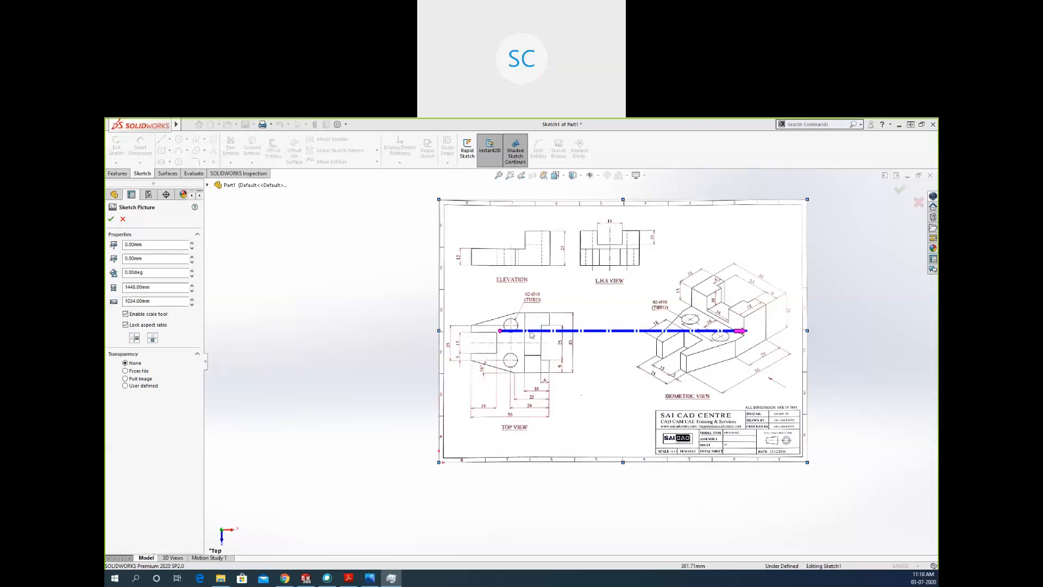
{"action": "left_click_drag", "start_coordinate": [445, 450], "coordinate": [439, 462]}
{"action": "left_click_drag", "start_coordinate": [683, 466], "coordinate": [656, 466]}
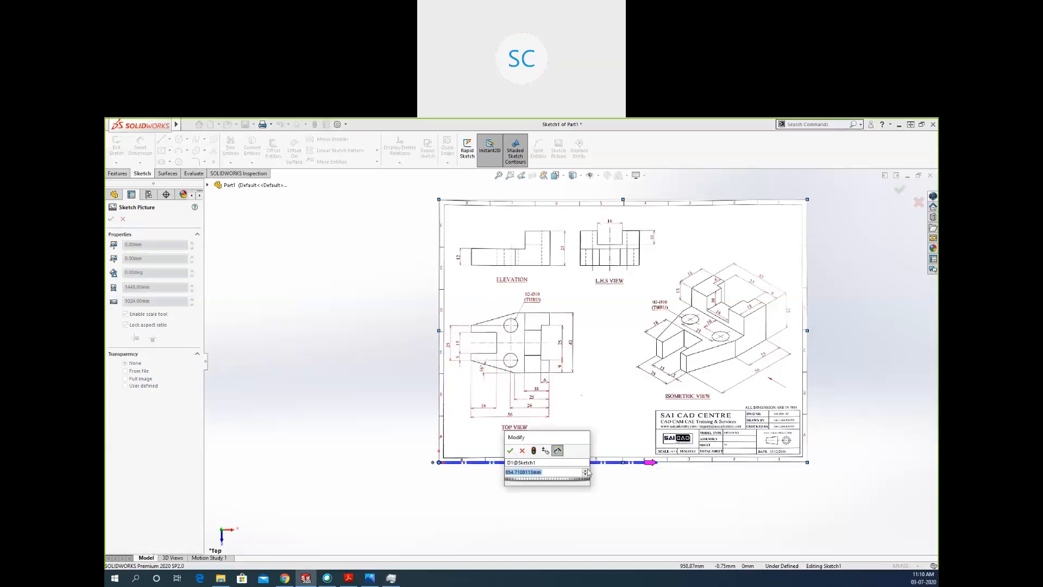
{"action": "type", "text": "56"}
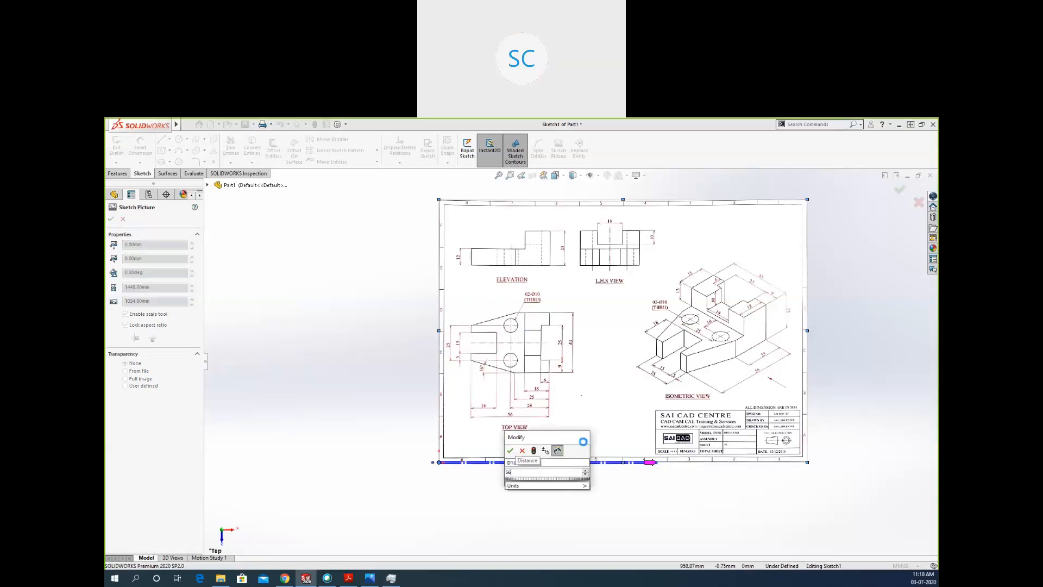
{"action": "key", "text": "Return"}
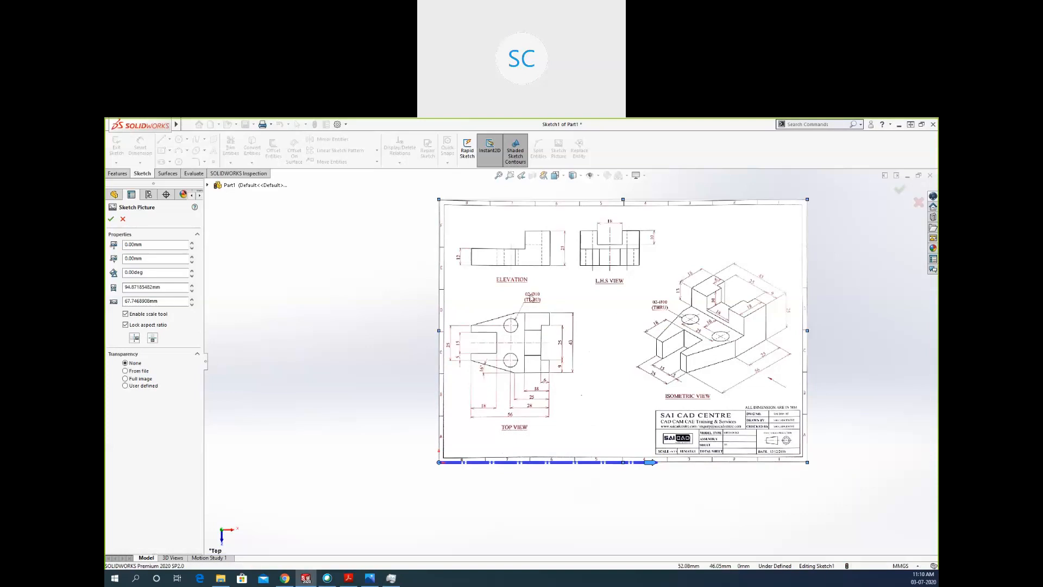
{"action": "left_click", "coordinate": [899, 189]}
Move the sketch picture to the right of the origin, to about 78 mm in X, and accept its position.
{"action": "scroll", "coordinate": [653, 342], "scroll_direction": "up", "scroll_amount": 5}
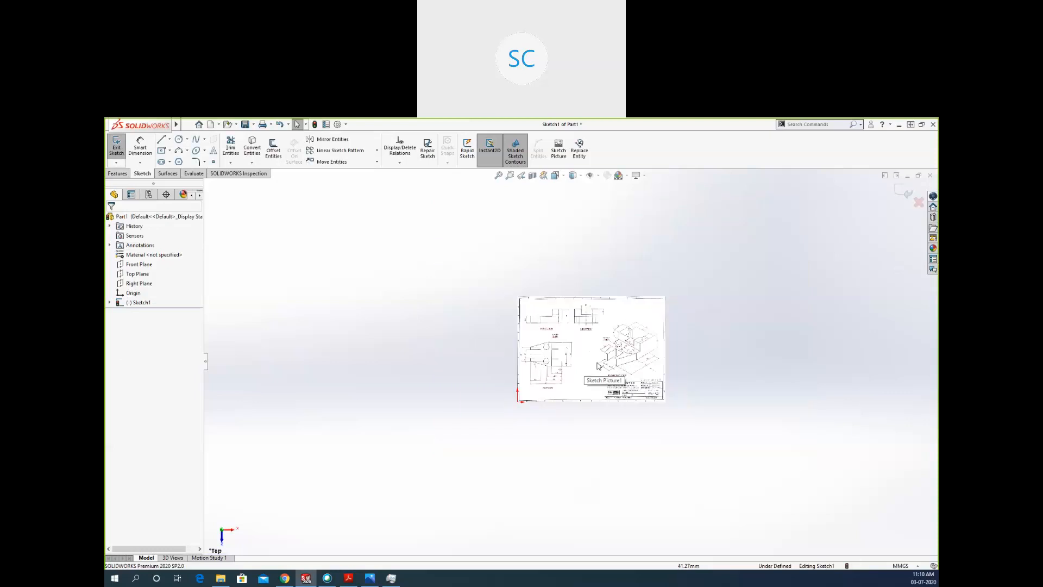
{"action": "scroll", "coordinate": [764, 333], "scroll_direction": "down", "scroll_amount": 4}
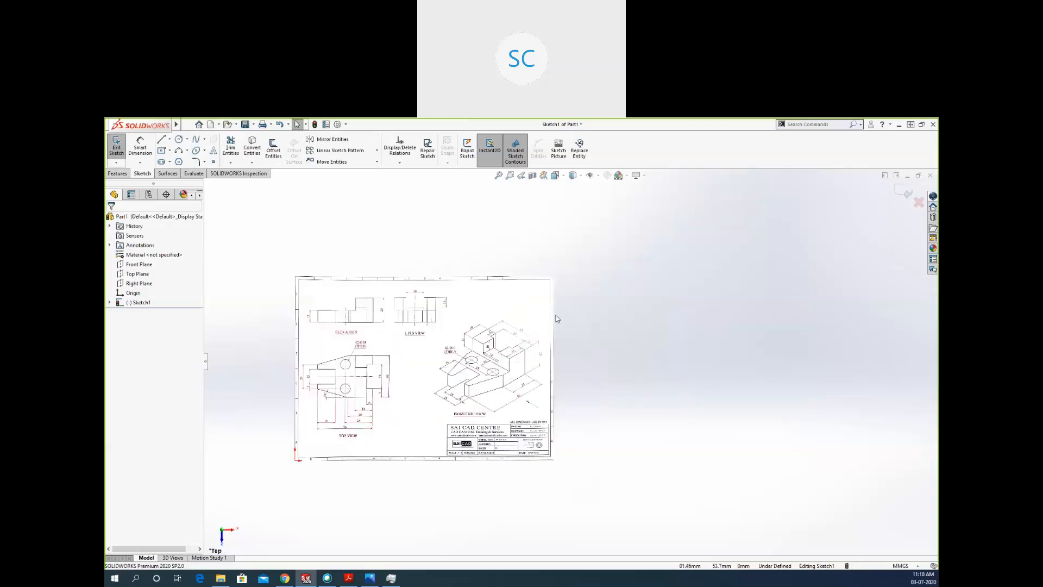
{"action": "left_click", "coordinate": [528, 324]}
{"action": "mouse_move", "coordinate": [530, 325]}
{"action": "left_mouse_down"}
{"action": "mouse_move", "coordinate": [664, 287]}
{"action": "mouse_move", "coordinate": [856, 268]}
{"action": "mouse_move", "coordinate": [875, 299]}
{"action": "mouse_move", "coordinate": [719, 324]}
{"action": "left_mouse_up"}
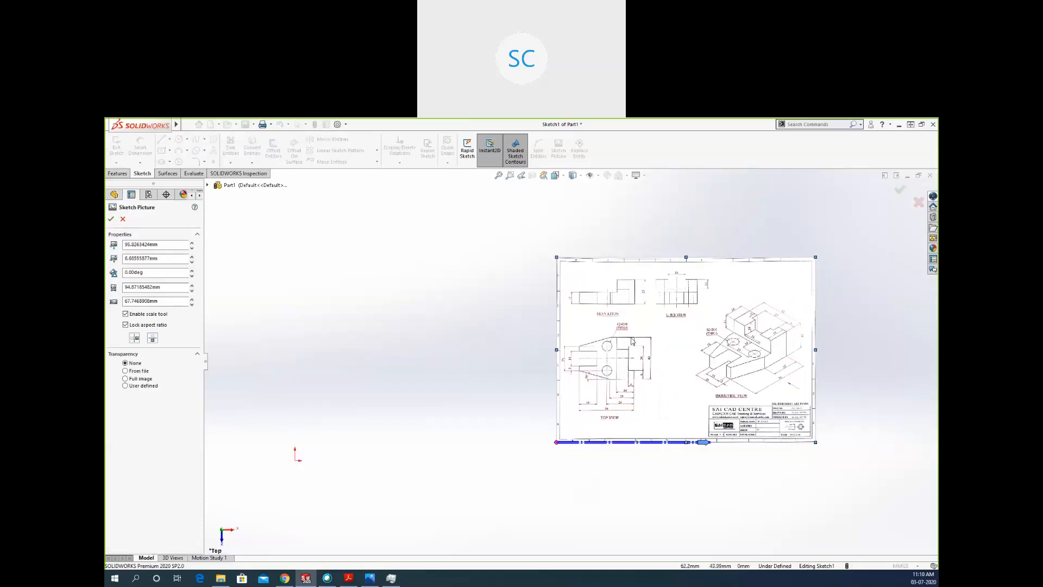
{"action": "scroll", "coordinate": [303, 448], "scroll_direction": "up", "scroll_amount": 3}
{"action": "left_click_drag", "start_coordinate": [608, 388], "coordinate": [577, 394]}
{"action": "scroll", "coordinate": [462, 398], "scroll_direction": "down", "scroll_amount": 2}
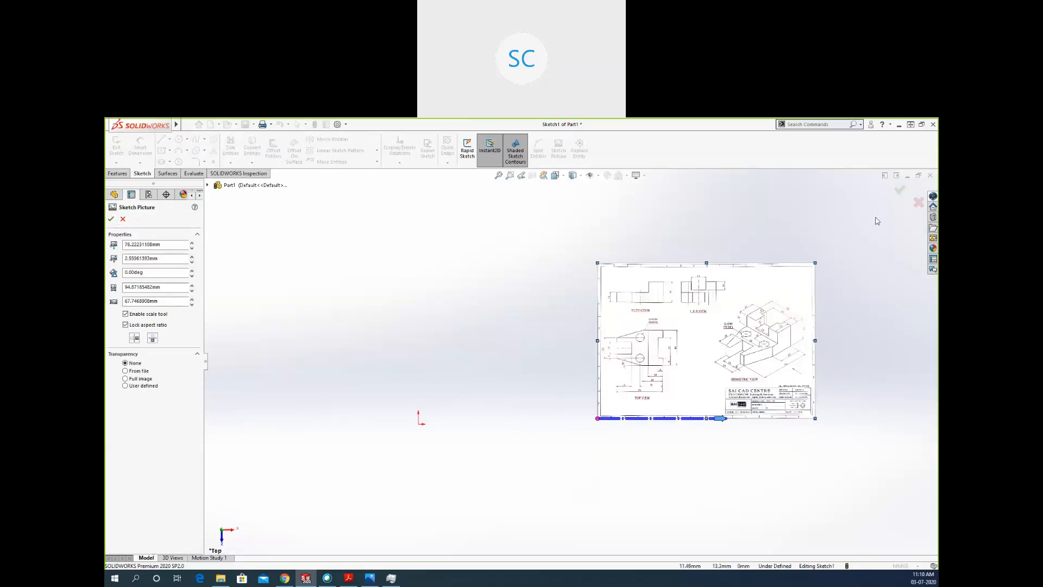
{"action": "left_click", "coordinate": [899, 189]}
Orient the view normal to the sketch plane, with the origin and the picture's top view both in sight.
{"action": "scroll", "coordinate": [496, 402], "scroll_direction": "down", "scroll_amount": 3}
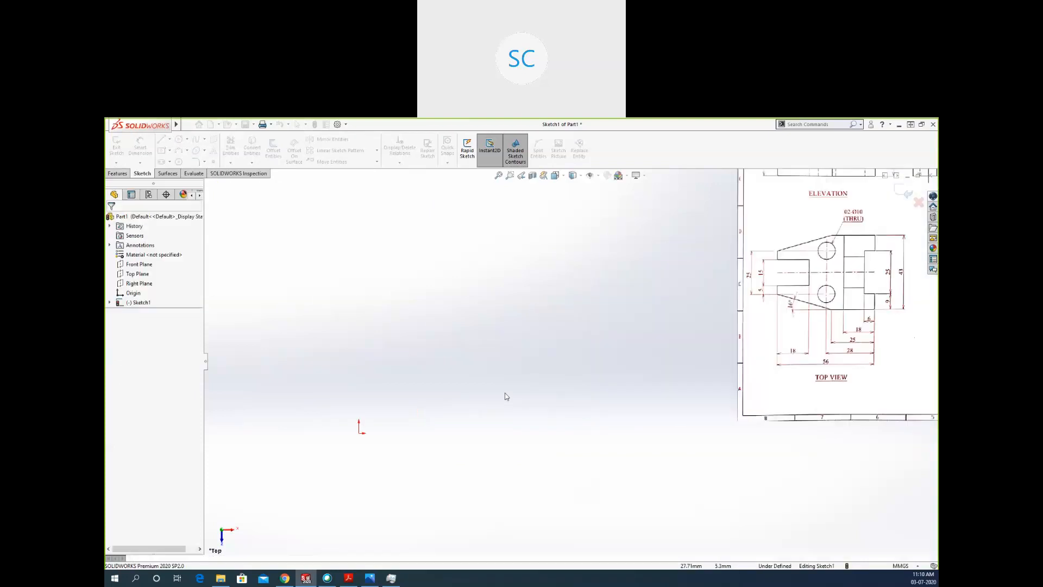
{"action": "scroll", "coordinate": [535, 430], "scroll_direction": "up", "scroll_amount": 2}
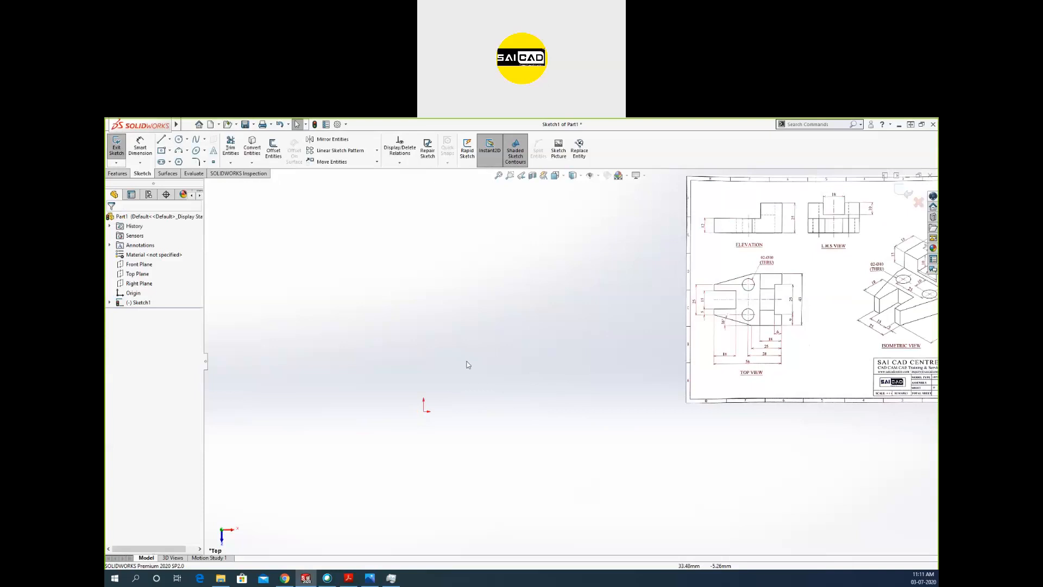
{"action": "scroll", "coordinate": [408, 375], "scroll_direction": "up", "scroll_amount": 1}
{"action": "scroll", "coordinate": [406, 370], "scroll_direction": "down", "scroll_amount": 1}
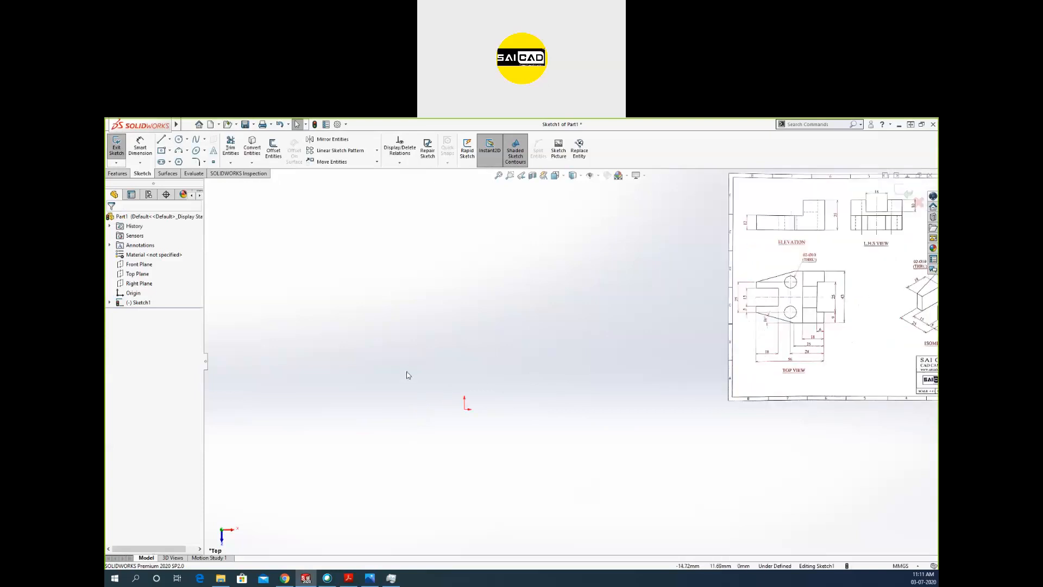
{"action": "middle_click_drag", "start_coordinate": [671, 332], "coordinate": [649, 368]}
{"action": "key", "text": "space"}
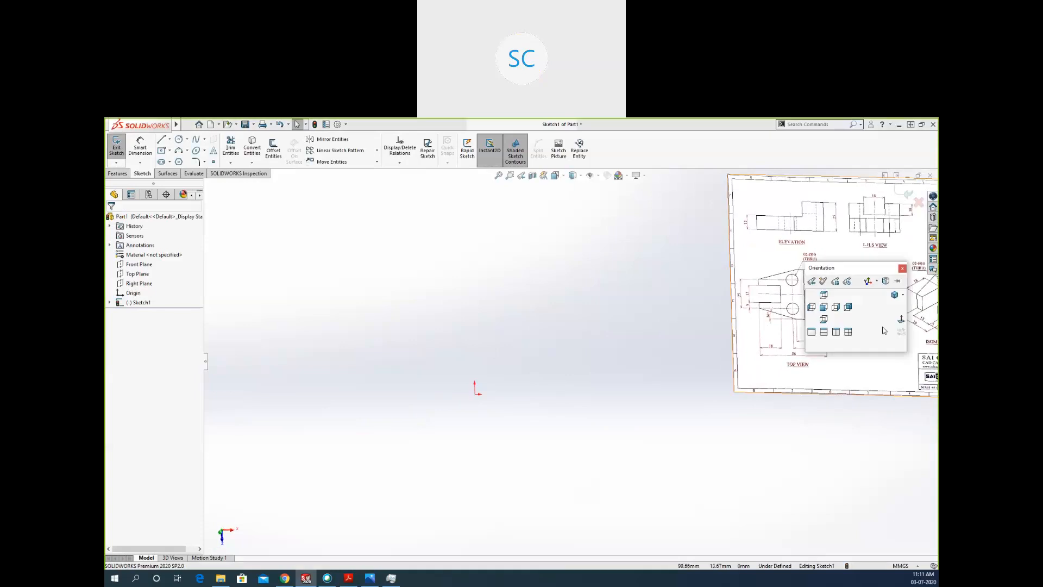
{"action": "left_click", "coordinate": [901, 319]}
{"action": "scroll", "coordinate": [578, 418], "scroll_direction": "up", "scroll_amount": 4}
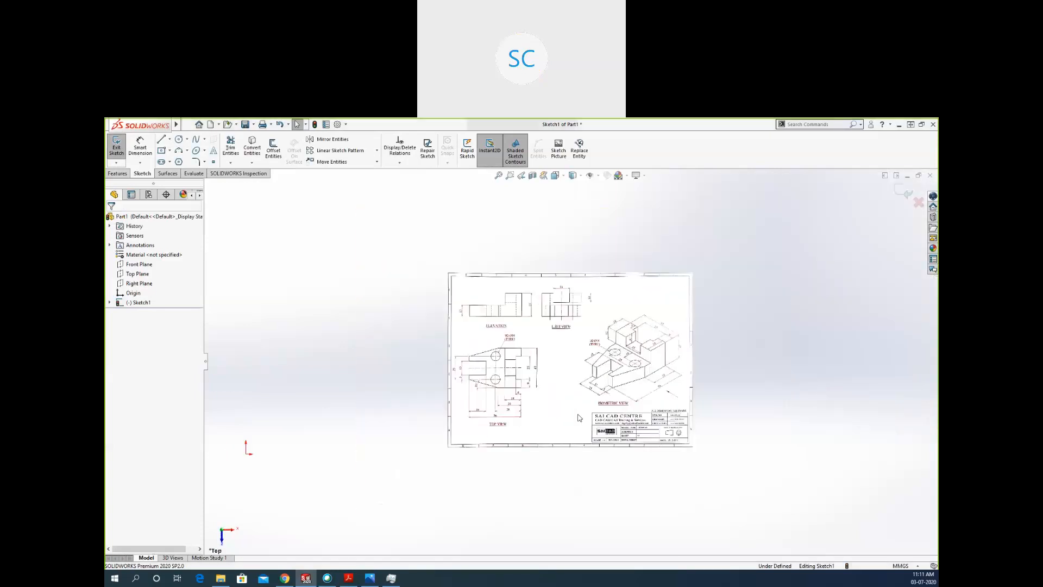
{"action": "scroll", "coordinate": [267, 441], "scroll_direction": "down", "scroll_amount": 2}
{"action": "scroll", "coordinate": [274, 434], "scroll_direction": "down", "scroll_amount": 1}
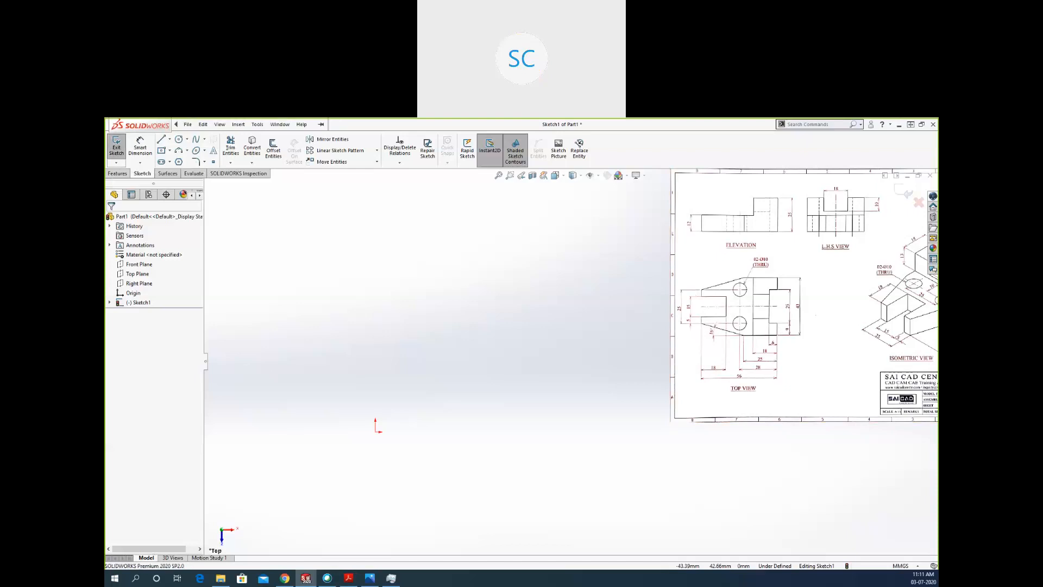
{"action": "left_click", "coordinate": [279, 124]}
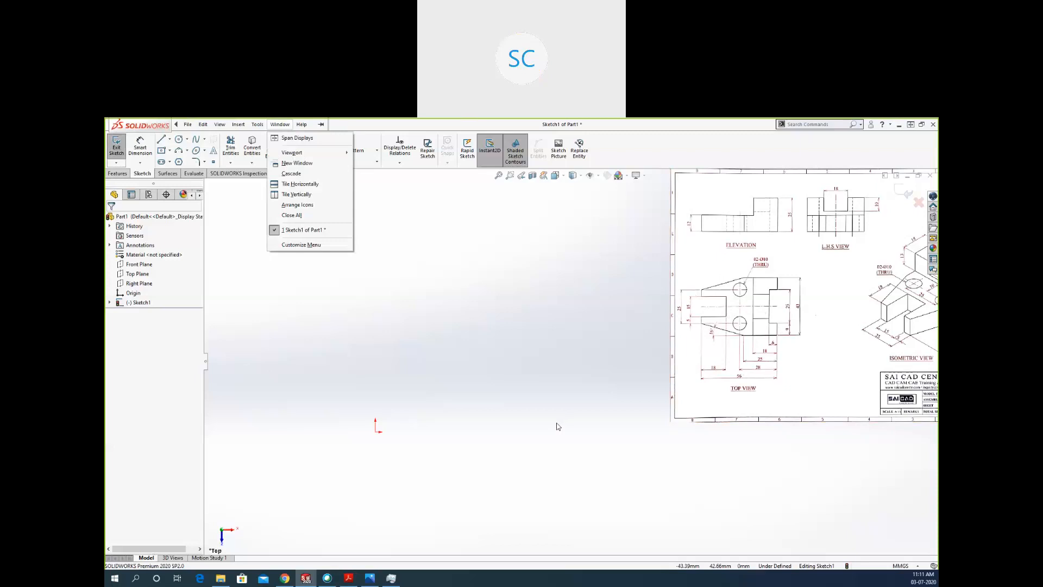
{"action": "left_click", "coordinate": [456, 408]}
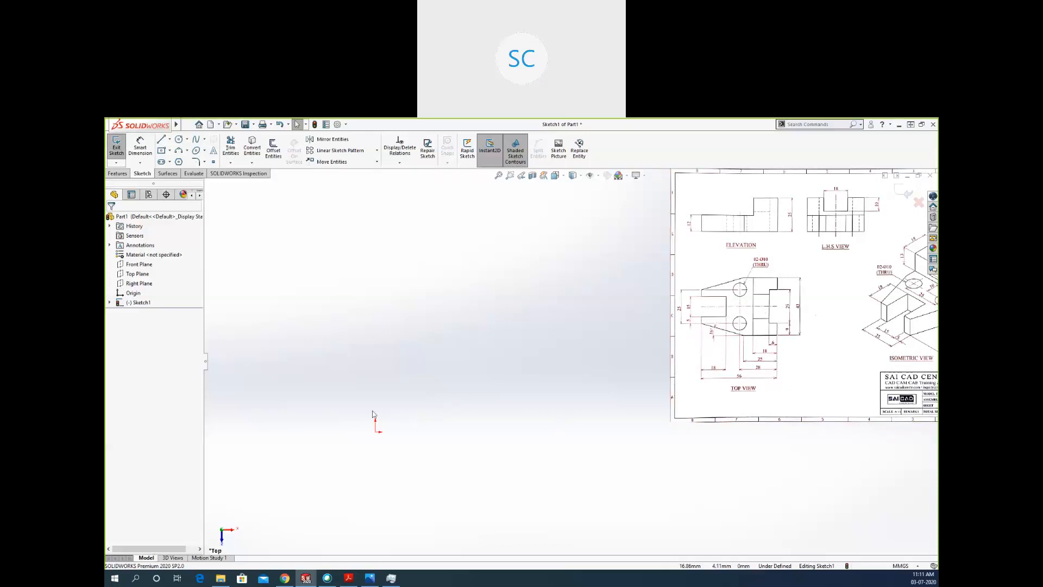
Sketch a horizontal line about 40.5 mm long from the origin and convert it to construction geometry.
{"action": "key", "text": "l"}
{"action": "left_click", "coordinate": [377, 432]}
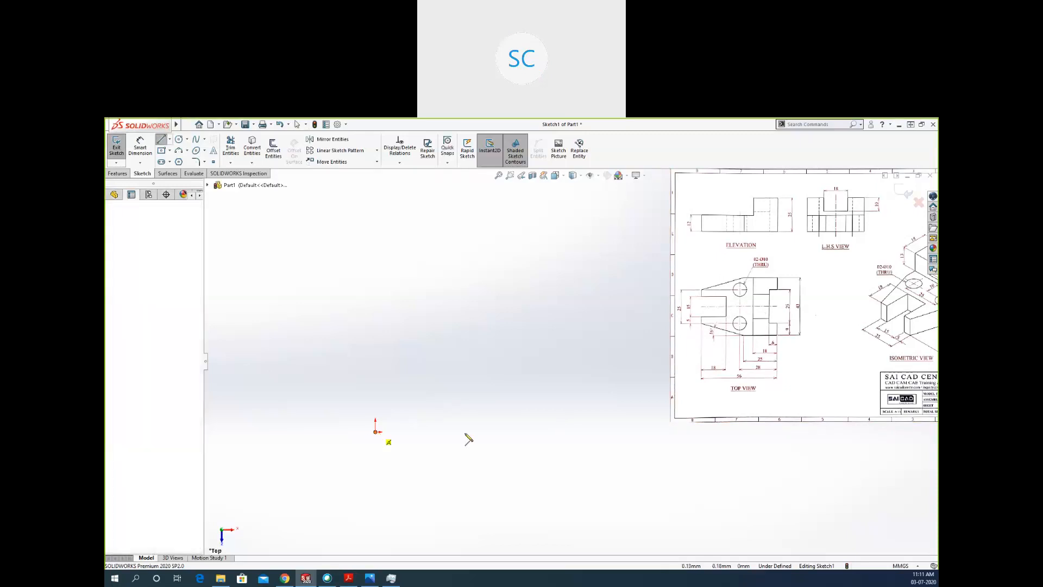
{"action": "left_click", "coordinate": [529, 433]}
{"action": "left_click", "coordinate": [524, 437]}
{"action": "key", "text": "Escape"}
{"action": "left_click", "coordinate": [521, 432]}
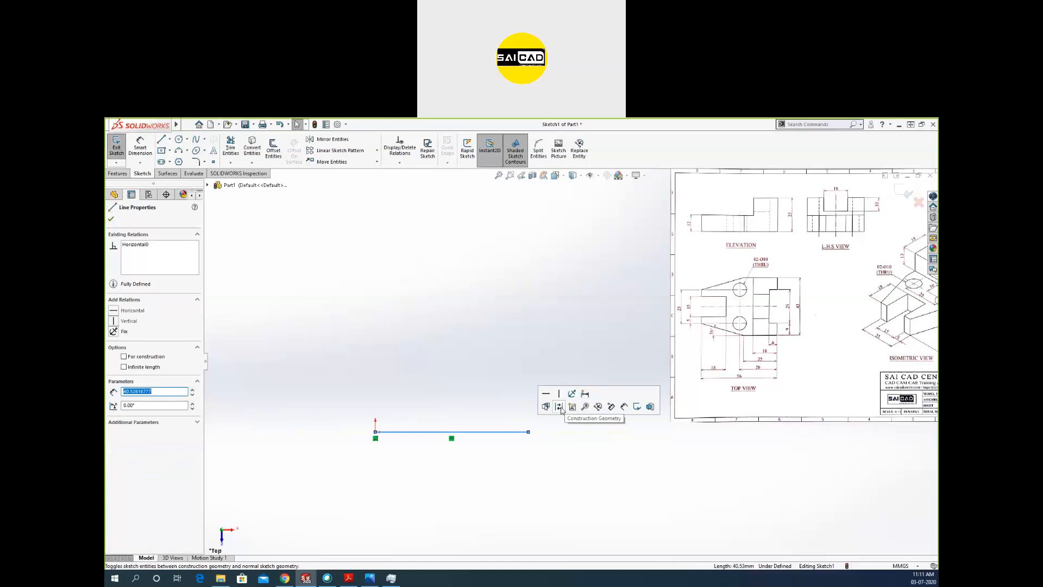
{"action": "left_click", "coordinate": [540, 433]}
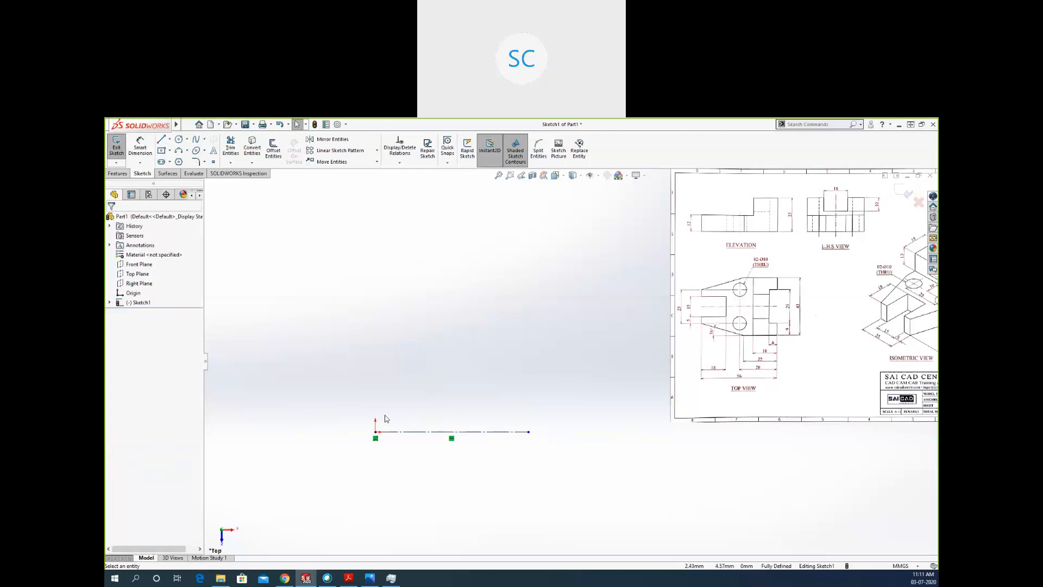
Sketch the top view's upper half outline above the centerline, about 43 mm long and 17 mm high, with stepped right end, sloped edge and left slot.
{"action": "key", "text": "l"}
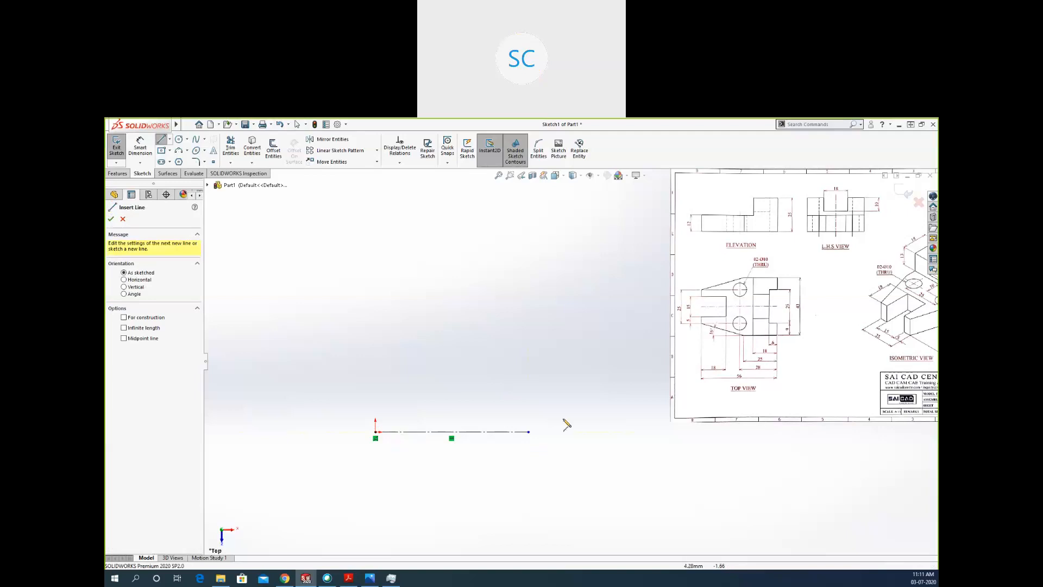
{"action": "left_click", "coordinate": [515, 432]}
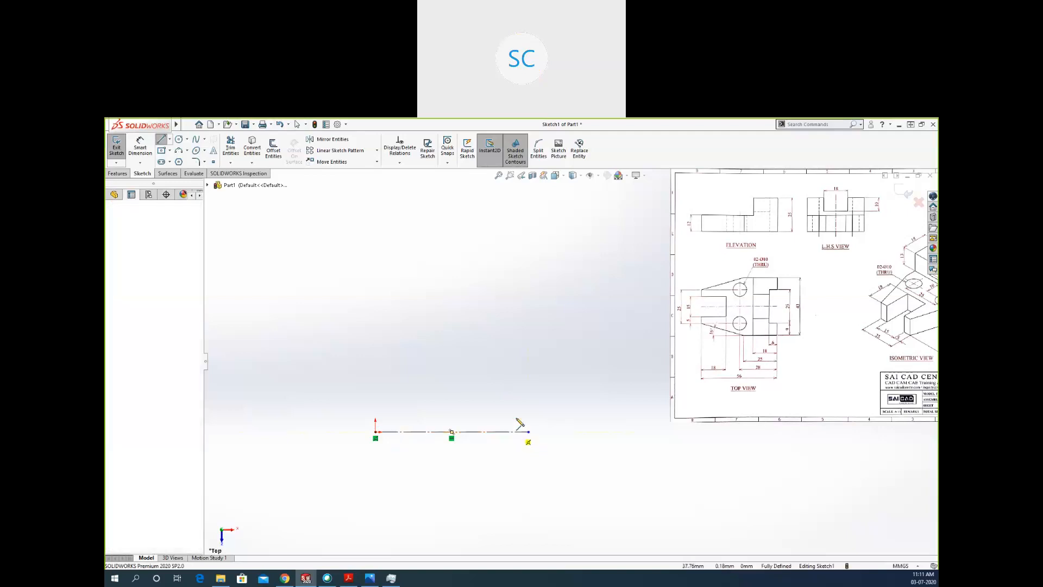
{"action": "left_click", "coordinate": [515, 395]}
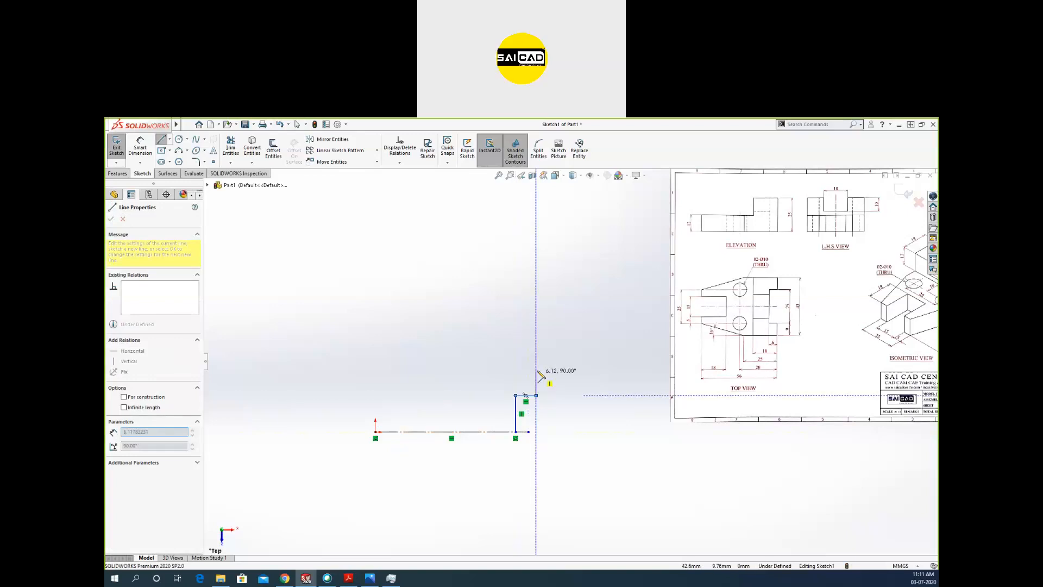
{"action": "left_click", "coordinate": [536, 396]}
{"action": "left_click", "coordinate": [536, 369]}
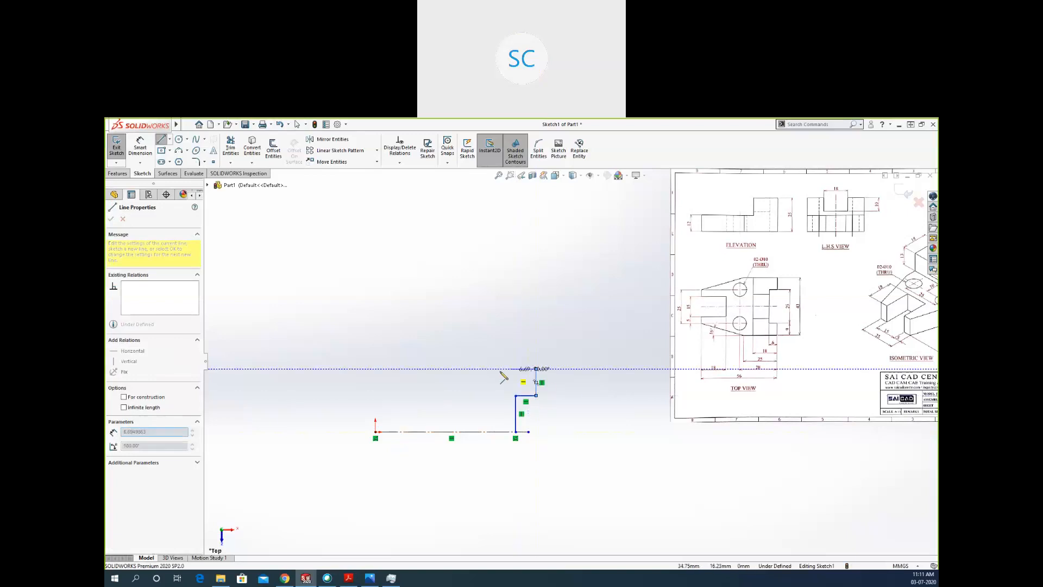
{"action": "left_click", "coordinate": [476, 369]}
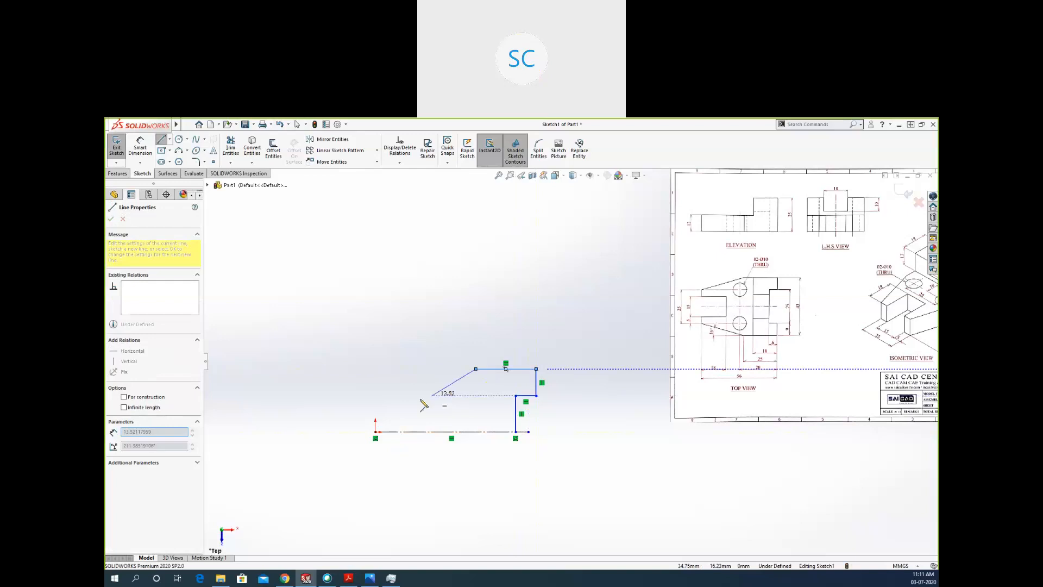
{"action": "left_click", "coordinate": [375, 406]}
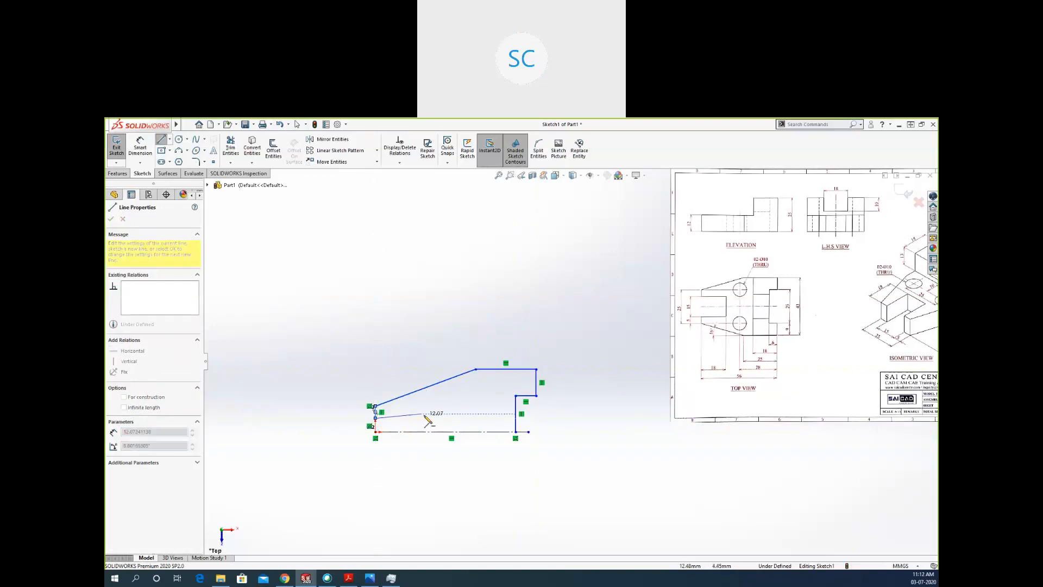
{"action": "left_click", "coordinate": [375, 418]}
{"action": "left_click", "coordinate": [425, 418]}
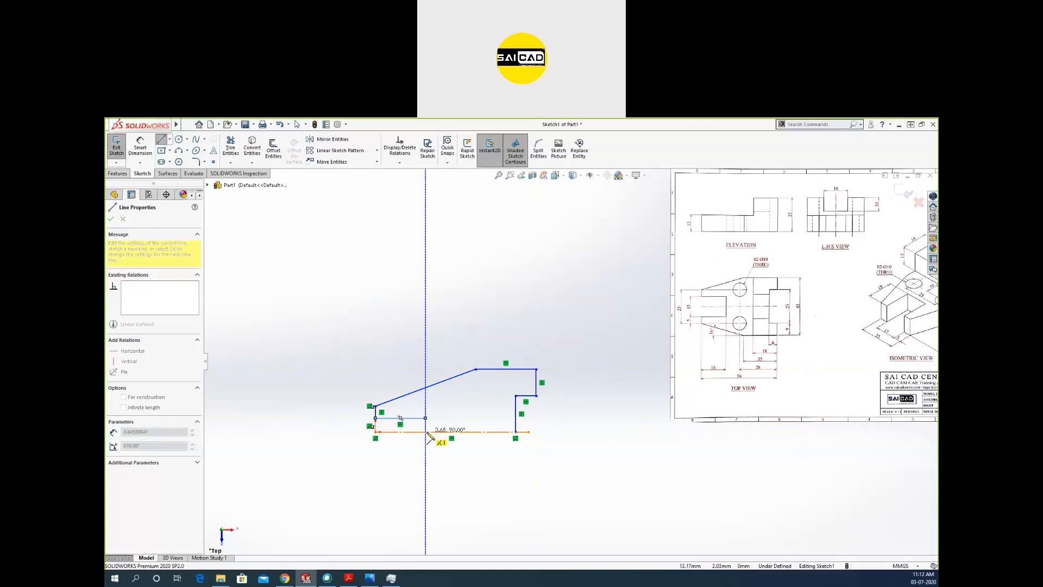
{"action": "left_click", "coordinate": [425, 431]}
{"action": "key", "text": "Escape"}
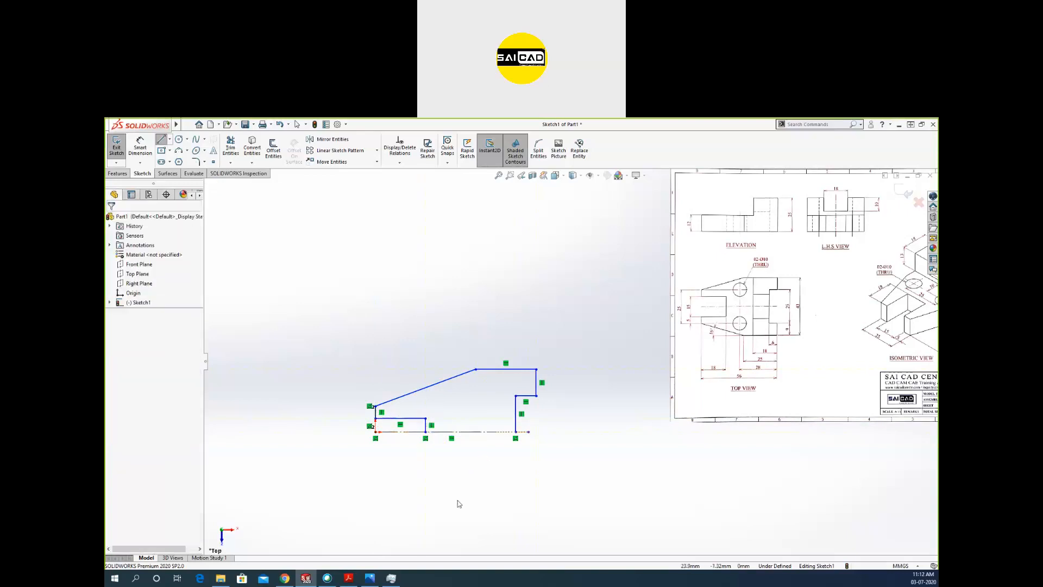
{"action": "scroll", "coordinate": [320, 452], "scroll_direction": "down", "scroll_amount": 3}
{"action": "key", "text": "Escape"}
{"action": "scroll", "coordinate": [570, 368], "scroll_direction": "up", "scroll_amount": 2}
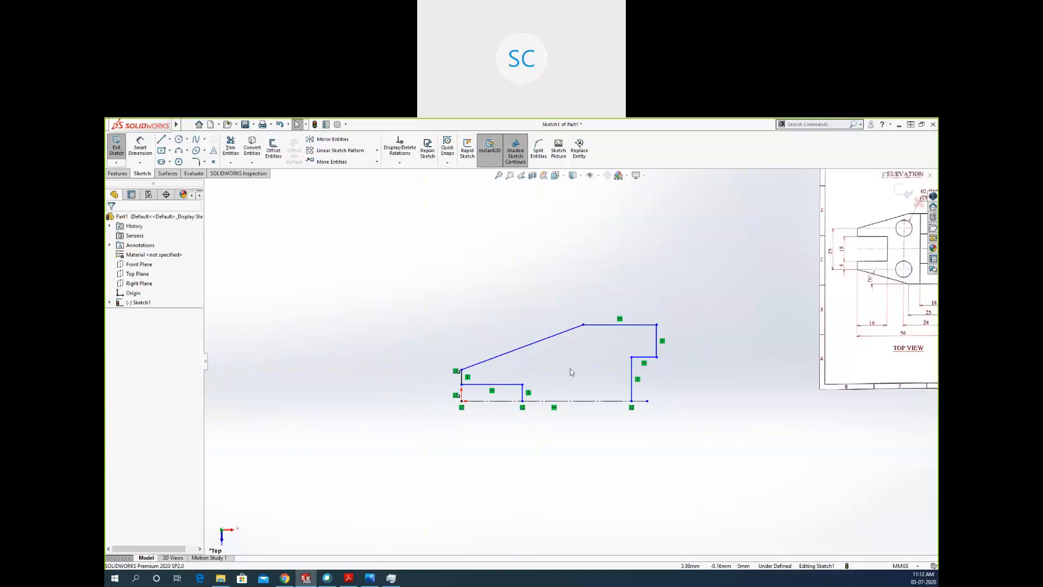
{"action": "scroll", "coordinate": [569, 357], "scroll_direction": "down", "scroll_amount": 1}
{"action": "left_click", "coordinate": [436, 388]}
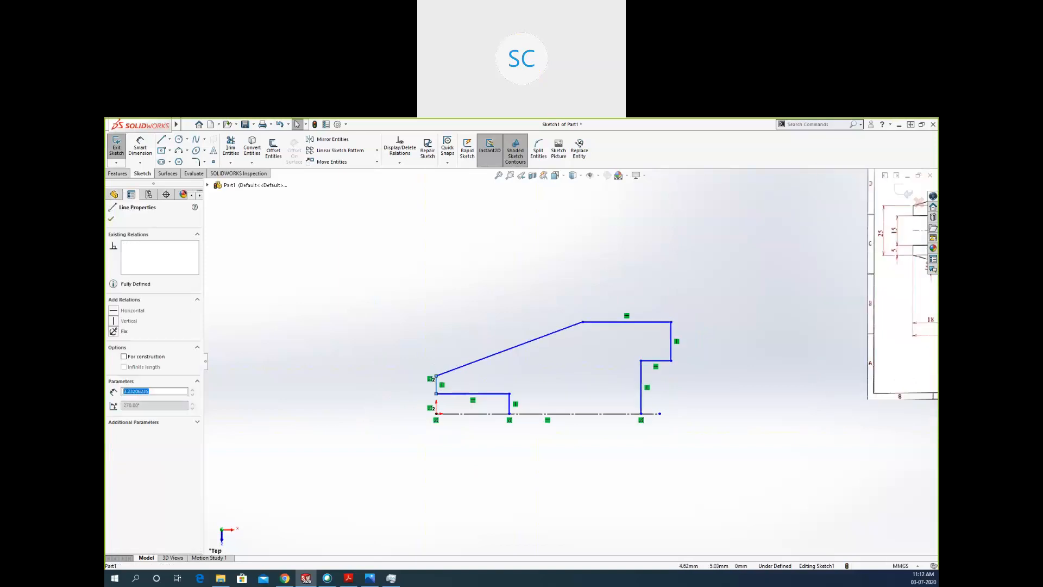
{"action": "left_click", "coordinate": [459, 386]}
{"action": "scroll", "coordinate": [434, 406], "scroll_direction": "down", "scroll_amount": 1}
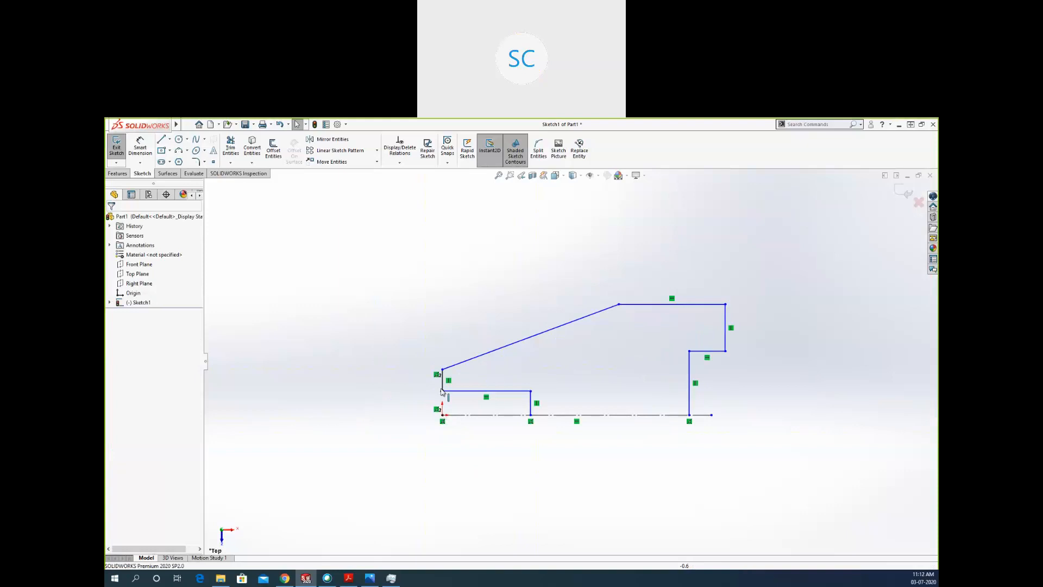
{"action": "mouse_move", "coordinate": [442, 390]}
{"action": "left_mouse_down"}
{"action": "mouse_move", "coordinate": [445, 417]}
{"action": "mouse_move", "coordinate": [443, 343]}
{"action": "mouse_move", "coordinate": [443, 366]}
{"action": "left_mouse_up"}
{"action": "left_click", "coordinate": [337, 406]}
{"action": "scroll", "coordinate": [337, 406], "scroll_direction": "up", "scroll_amount": 3}
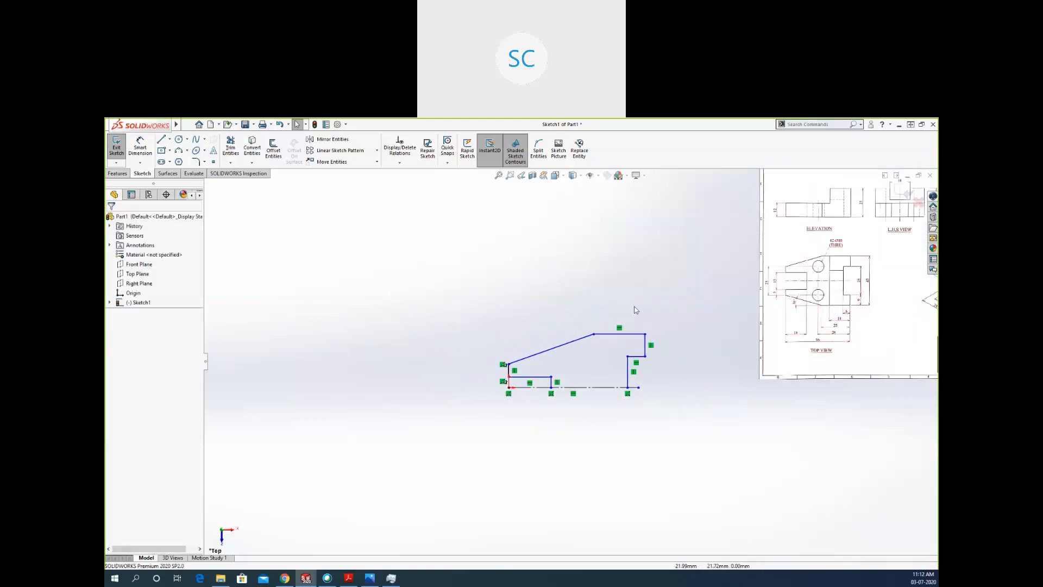
{"action": "scroll", "coordinate": [683, 397], "scroll_direction": "down", "scroll_amount": 1}
{"action": "mouse_move", "coordinate": [619, 427]}
{"action": "left_mouse_down"}
{"action": "mouse_move", "coordinate": [579, 426]}
{"action": "mouse_move", "coordinate": [617, 427]}
{"action": "left_mouse_up"}
{"action": "left_click", "coordinate": [630, 462]}
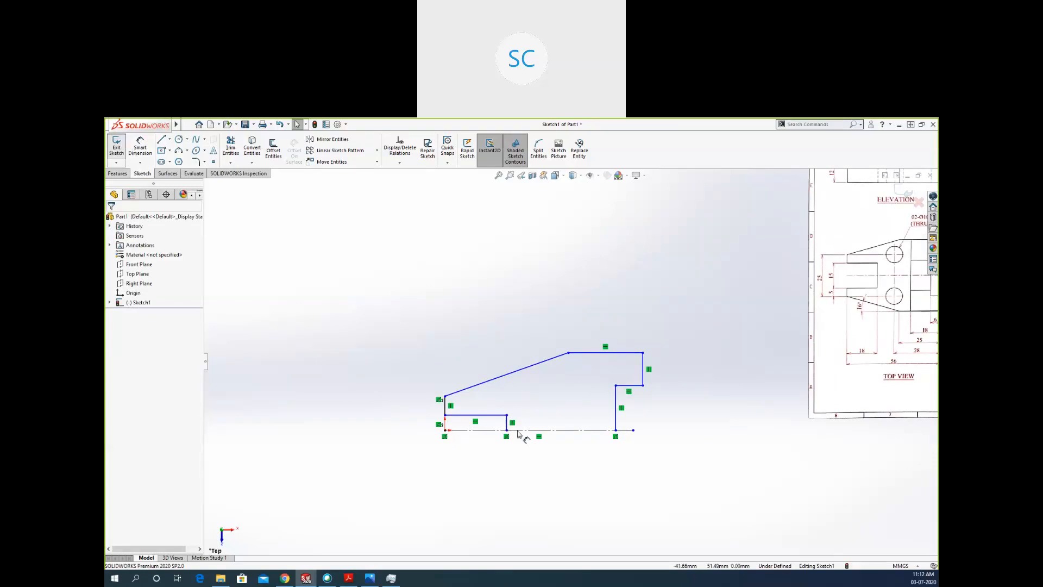
Dimension the profile's overall length between its outermost left and right vertical edges as 56 mm.
{"action": "left_click", "coordinate": [140, 146]}
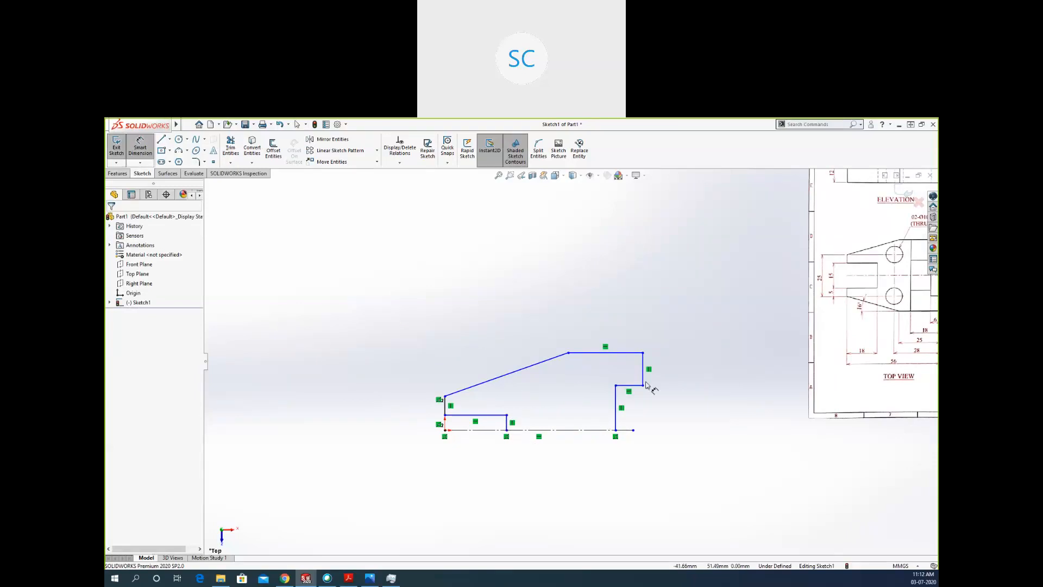
{"action": "left_click", "coordinate": [446, 408]}
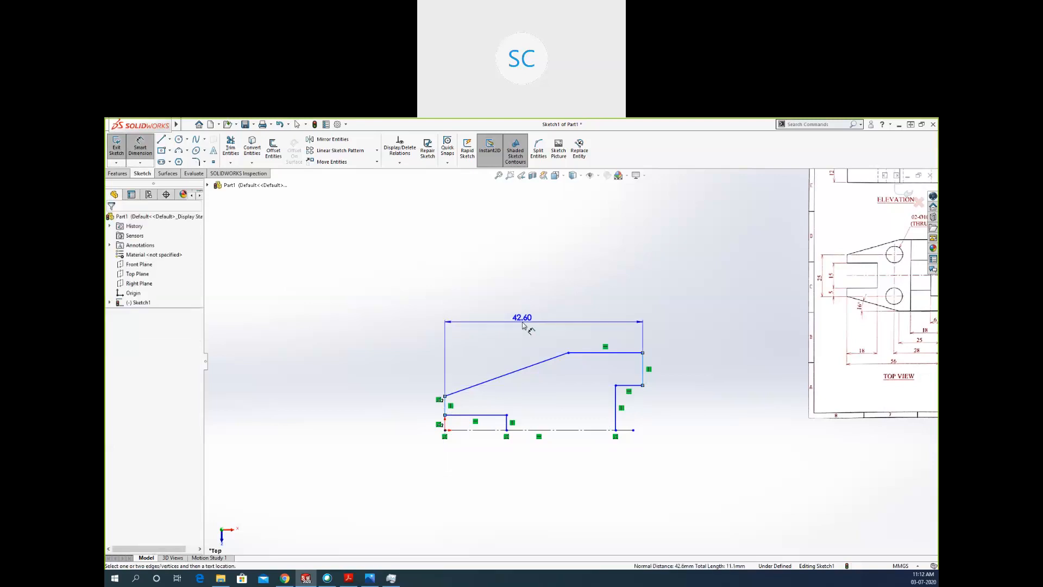
{"action": "left_click", "coordinate": [523, 321]}
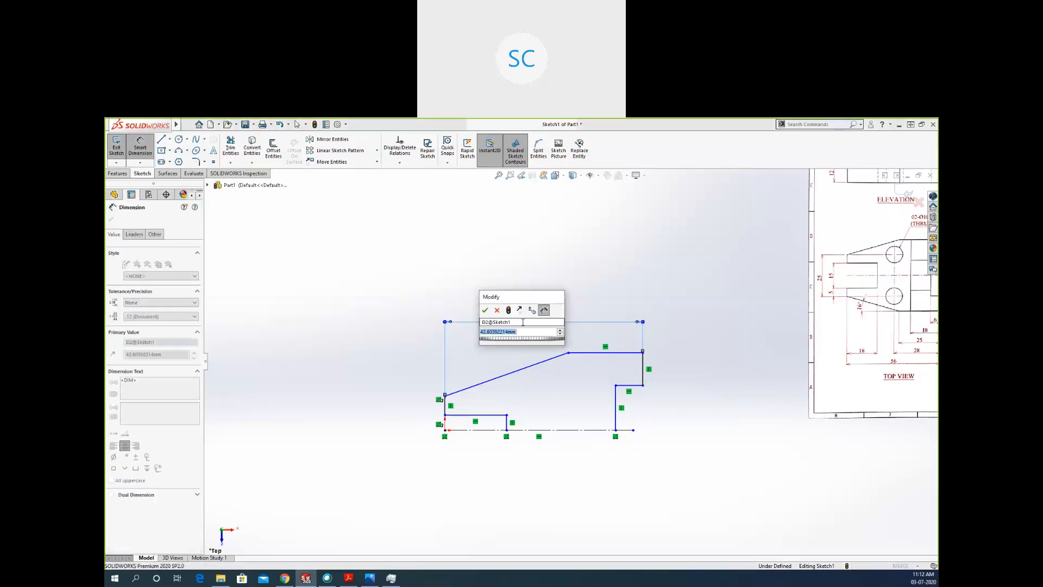
{"action": "type", "text": "56"}
{"action": "key", "text": "Return"}
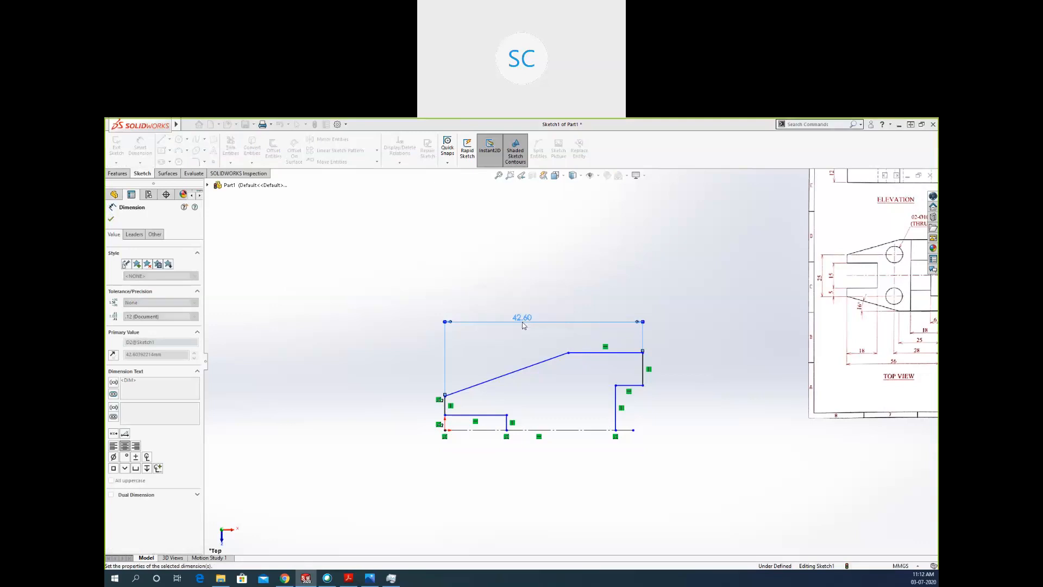
Dimension the left slot's horizontal edge below the profile and set its length to 18 mm.
{"action": "left_click", "coordinate": [499, 415]}
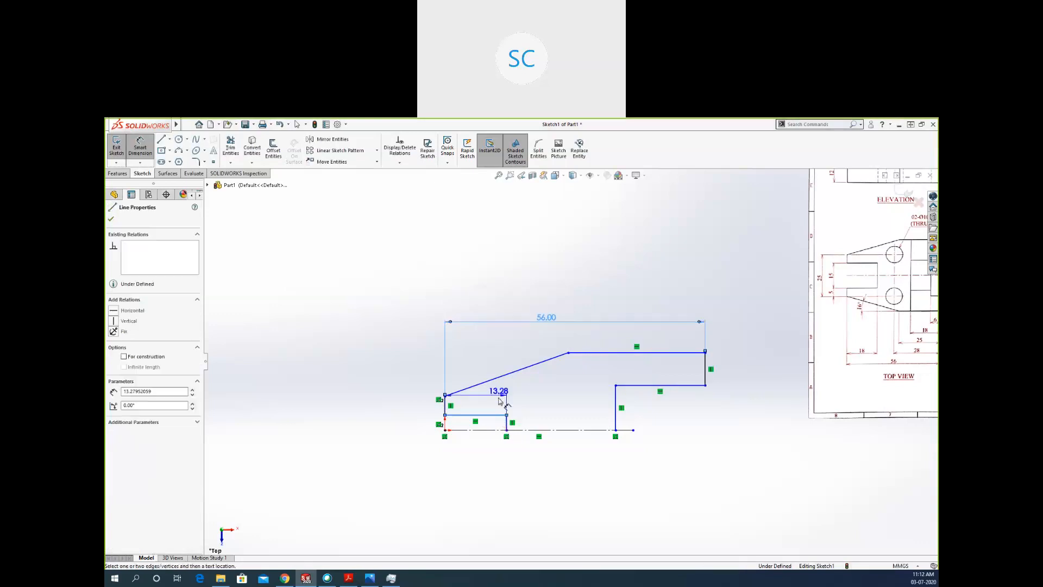
{"action": "left_click", "coordinate": [491, 462]}
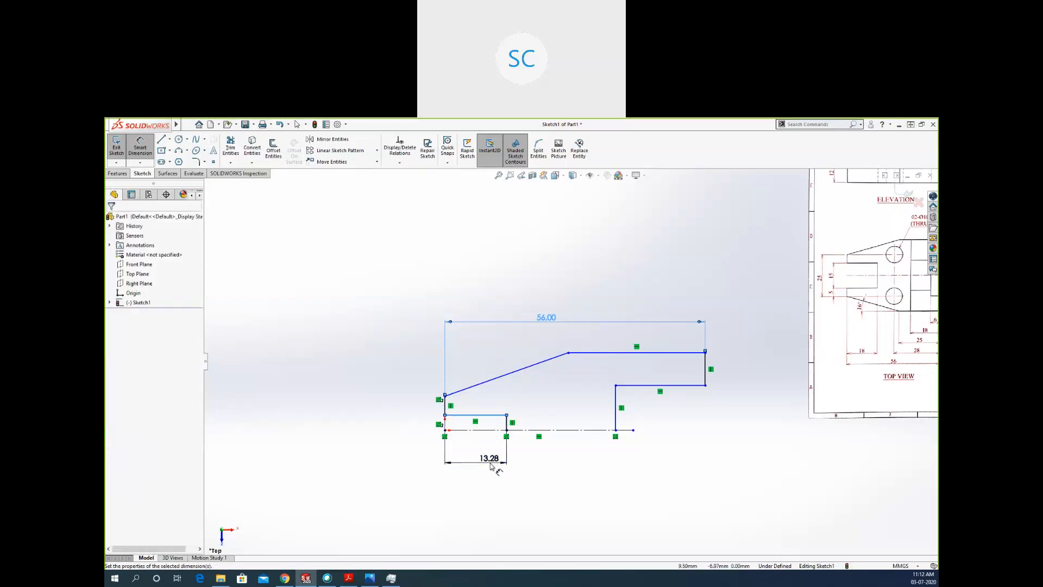
{"action": "double_click", "coordinate": [490, 463]}
{"action": "type", "text": "18"}
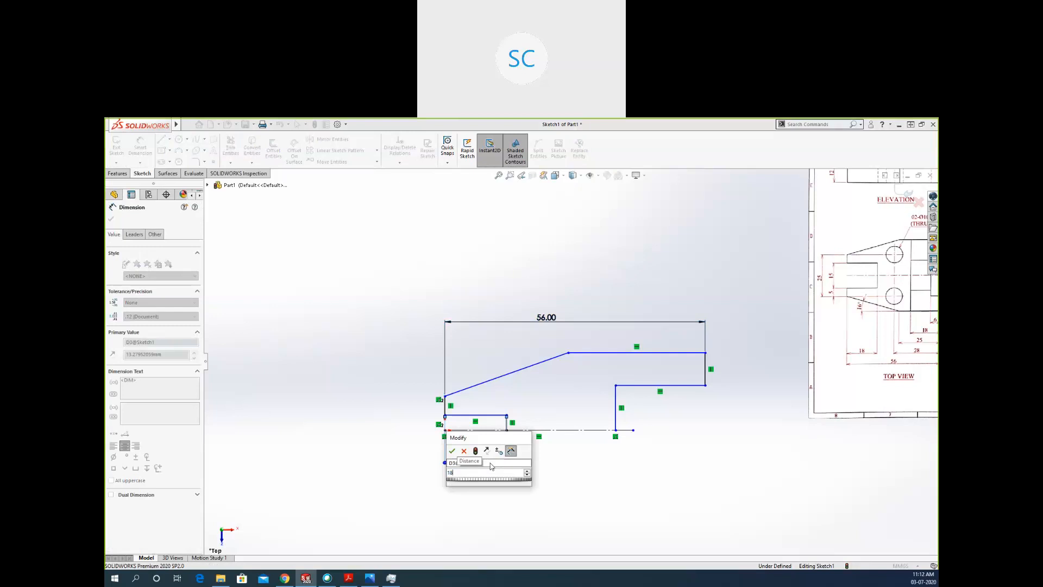
{"action": "key", "text": "Return"}
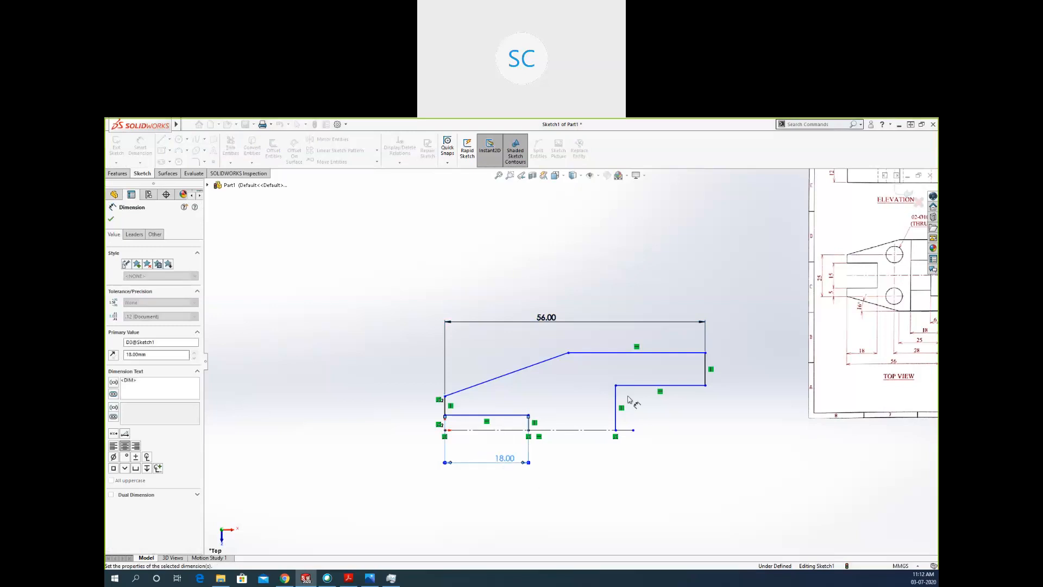
Dimension the height from the centerline to the profile's top edge, placed beyond the right end, as 43/2 mm.
{"action": "left_click", "coordinate": [688, 353]}
{"action": "left_click", "coordinate": [599, 430]}
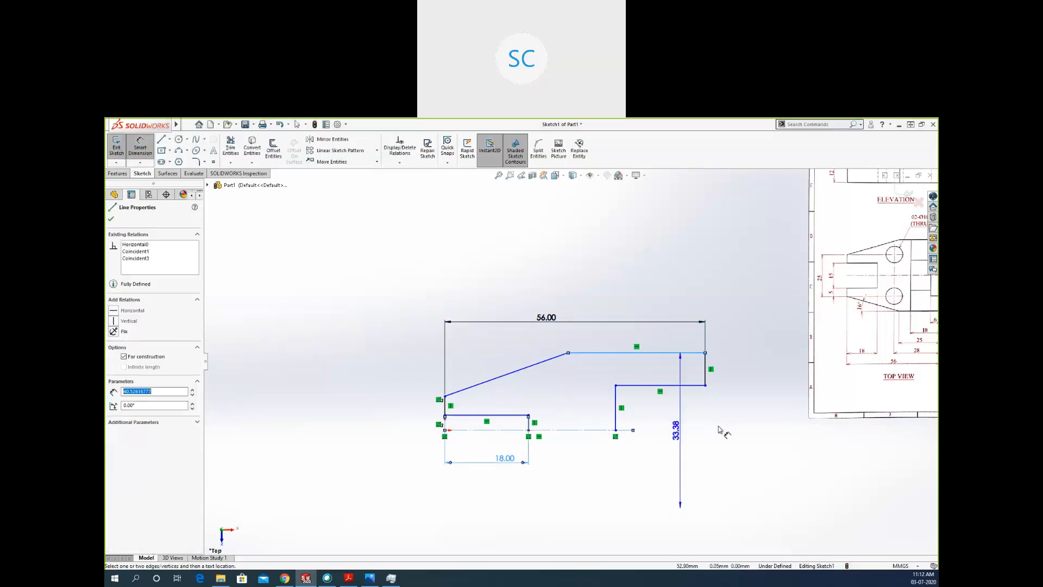
{"action": "left_click", "coordinate": [744, 406]}
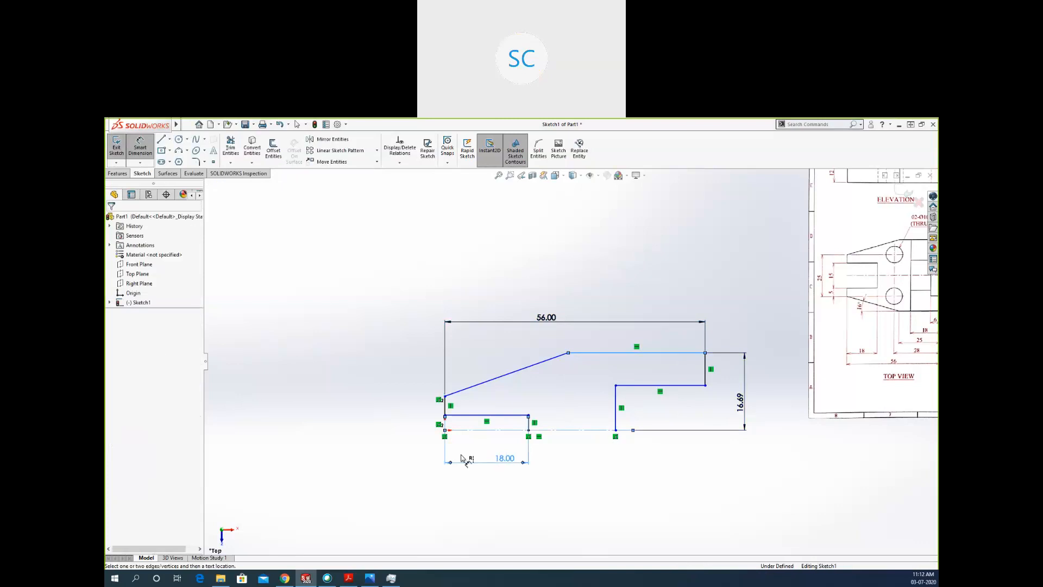
{"action": "scroll", "coordinate": [483, 461], "scroll_direction": "up", "scroll_amount": 2}
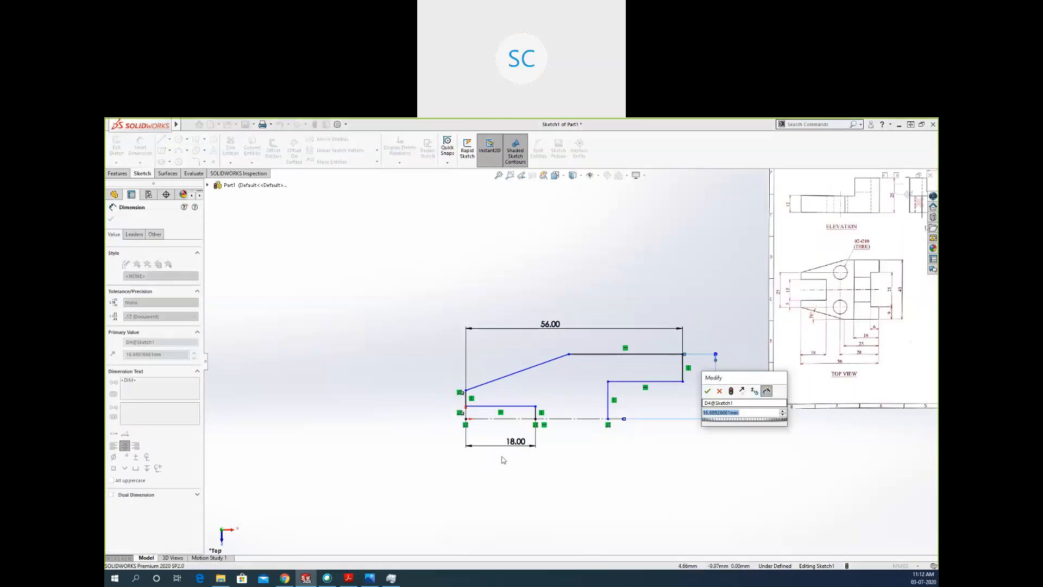
{"action": "scroll", "coordinate": [503, 460], "scroll_direction": "up", "scroll_amount": 1}
{"action": "scroll", "coordinate": [627, 418], "scroll_direction": "down", "scroll_amount": 1}
{"action": "scroll", "coordinate": [706, 391], "scroll_direction": "down", "scroll_amount": 1}
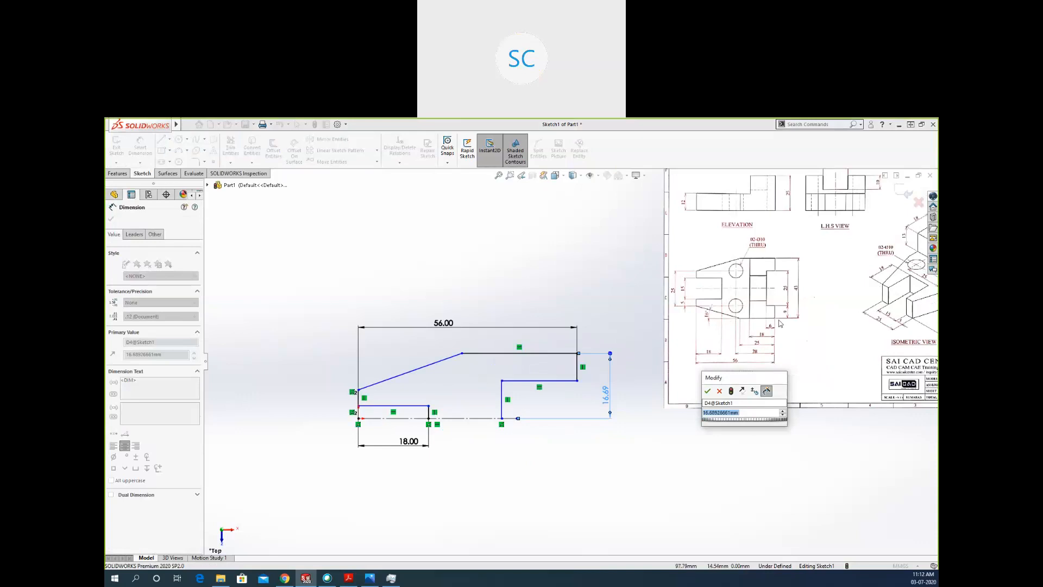
{"action": "scroll", "coordinate": [800, 283], "scroll_direction": "down", "scroll_amount": 3}
{"action": "scroll", "coordinate": [570, 360], "scroll_direction": "up", "scroll_amount": 1}
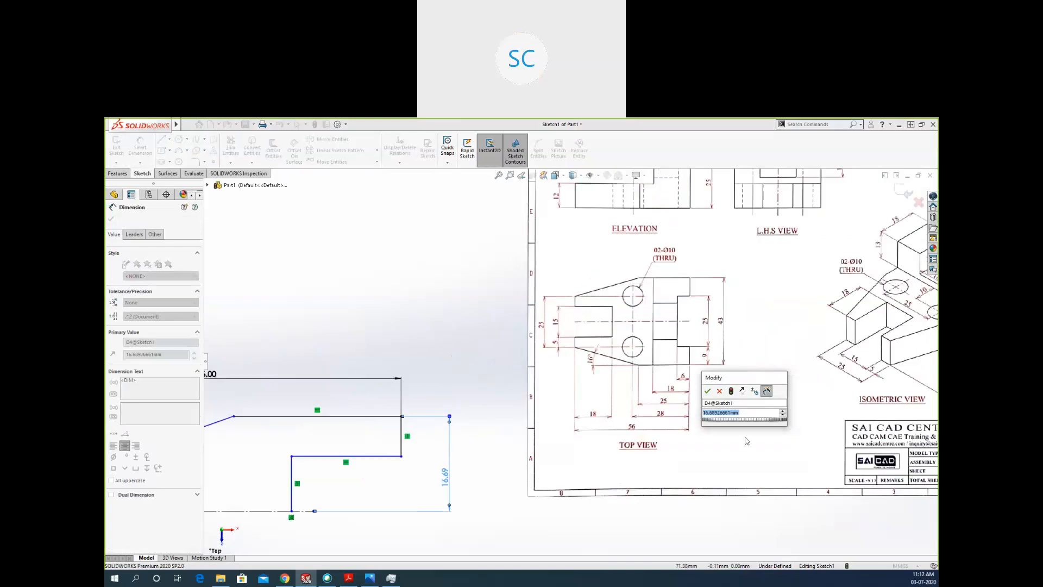
{"action": "type", "text": "43/2"}
{"action": "key", "text": "Return"}
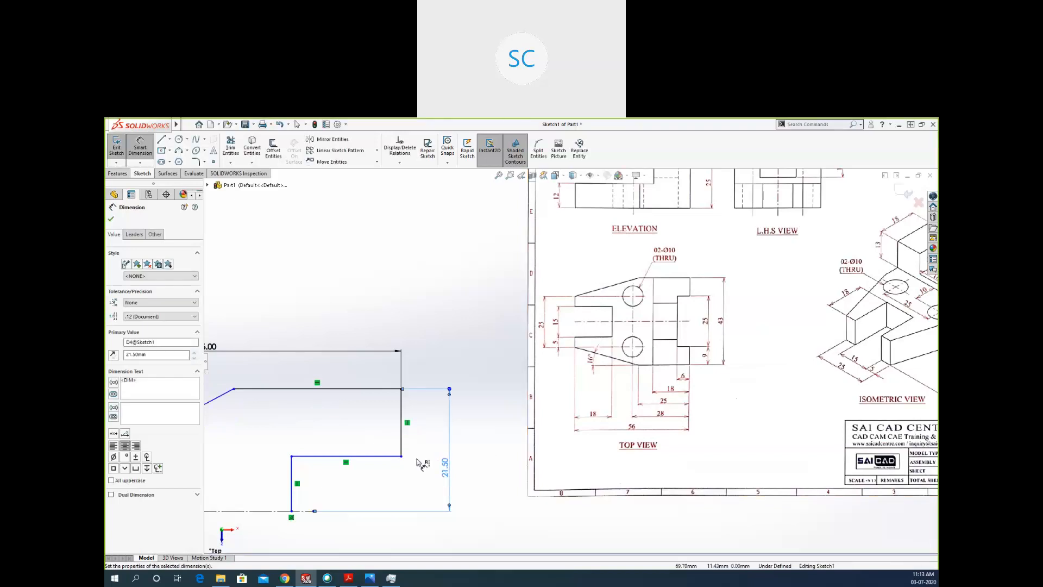
Dimension the height from the centerline to the right notch's horizontal edge as 12.5 mm, half of 25.
{"action": "left_click", "coordinate": [315, 457]}
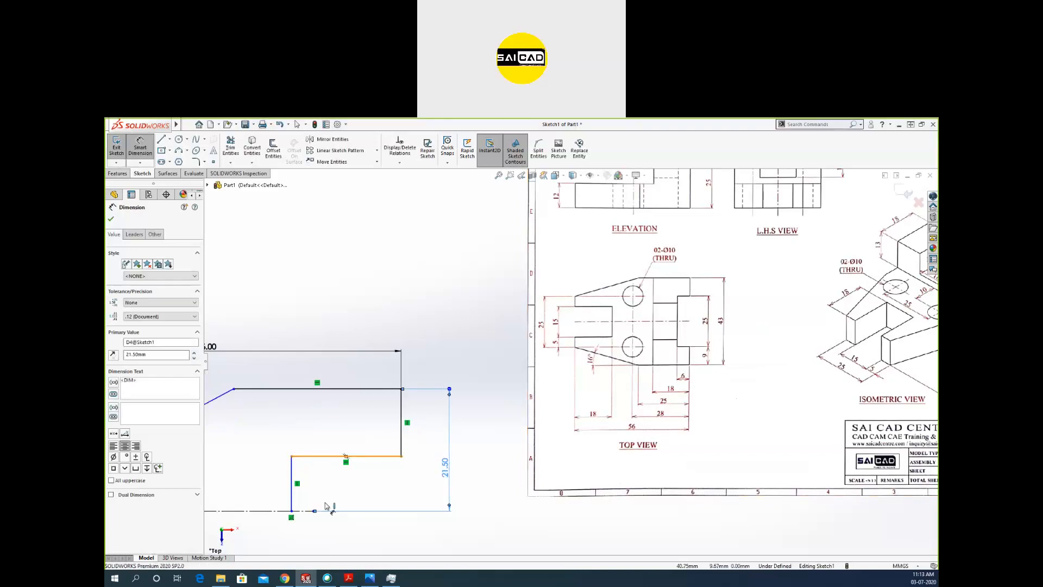
{"action": "left_click", "coordinate": [308, 511]}
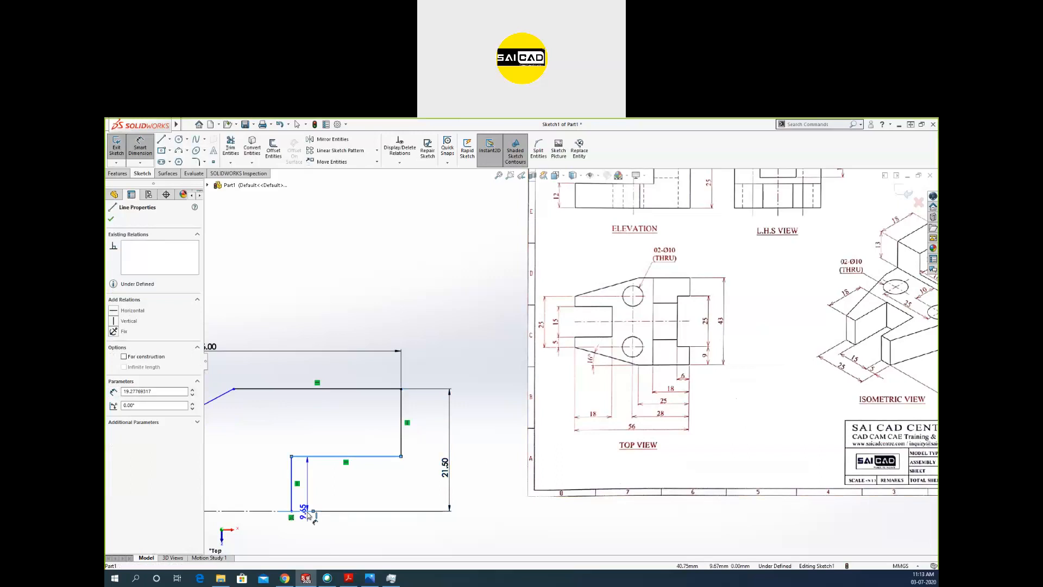
{"action": "left_click", "coordinate": [359, 499]}
{"action": "type", "text": "25"}
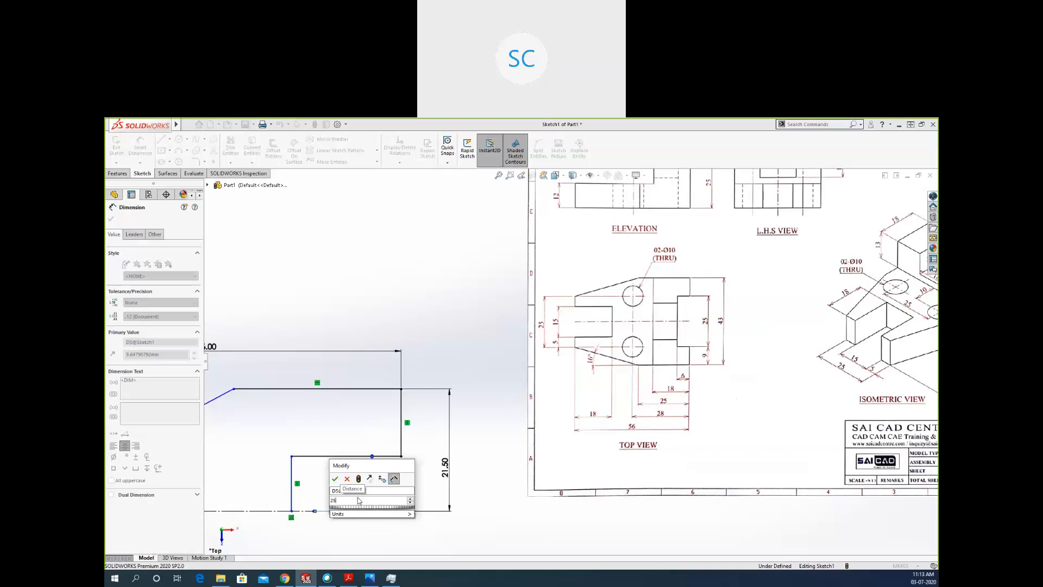
{"action": "key", "text": "Escape"}
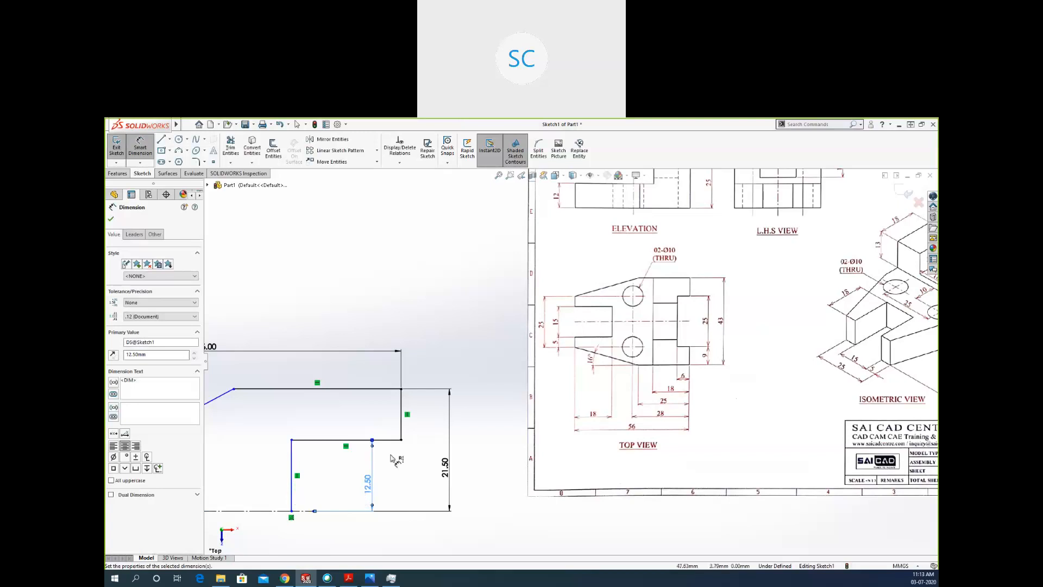
{"action": "scroll", "coordinate": [391, 454], "scroll_direction": "up", "scroll_amount": 4}
{"action": "scroll", "coordinate": [430, 387], "scroll_direction": "down", "scroll_amount": 3}
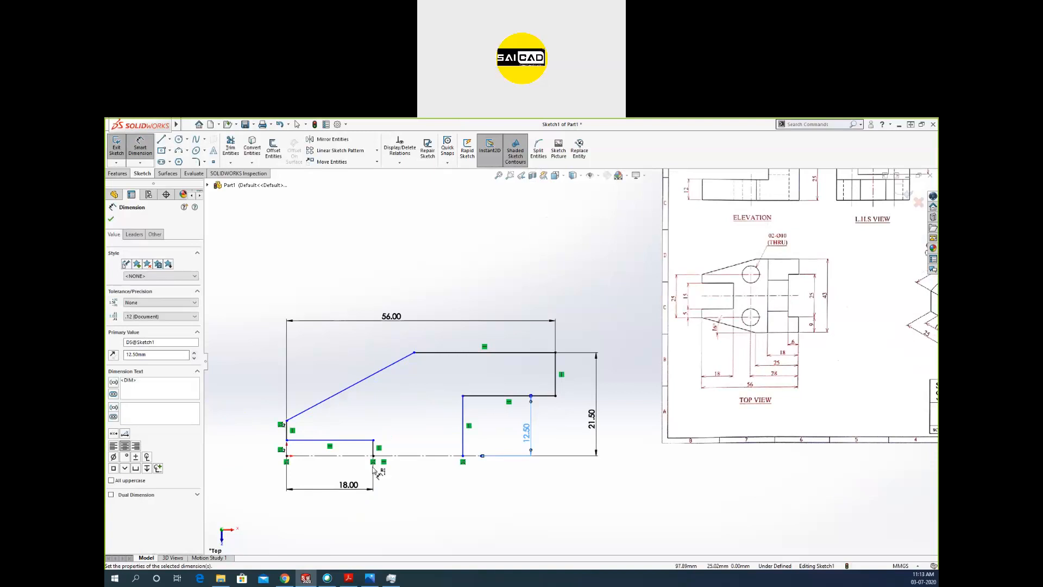
Dimension the profile's top horizontal edge above the sketch and set its length to 25 mm.
{"action": "left_click", "coordinate": [538, 352]}
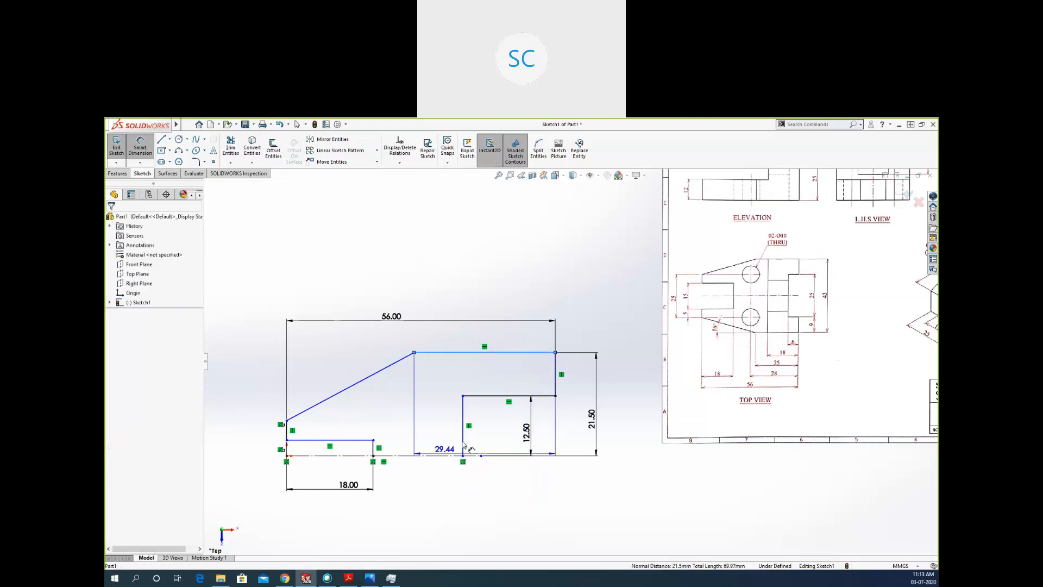
{"action": "left_click", "coordinate": [505, 342]}
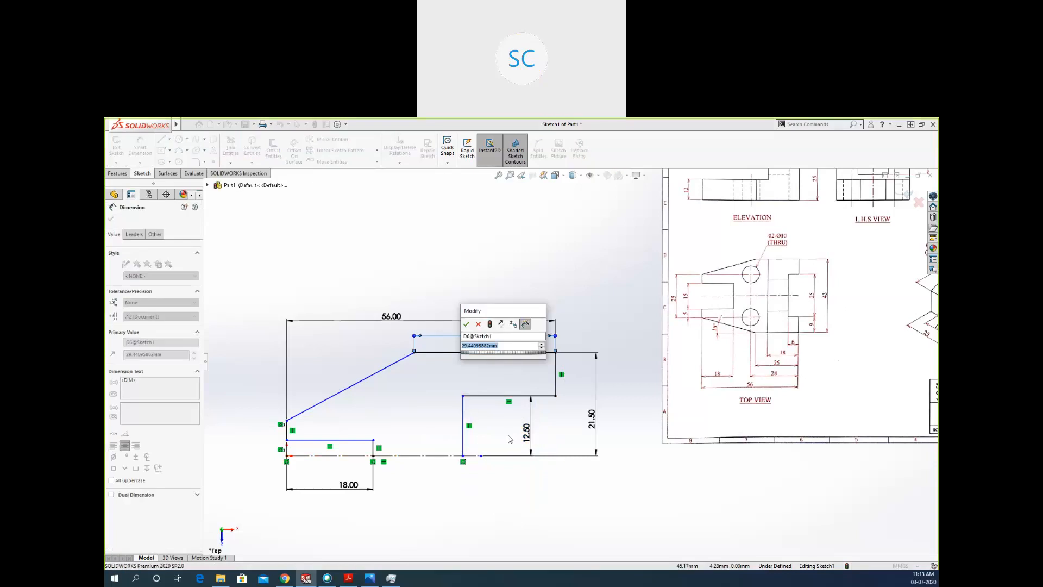
{"action": "type", "text": "25"}
{"action": "key", "text": "Return"}
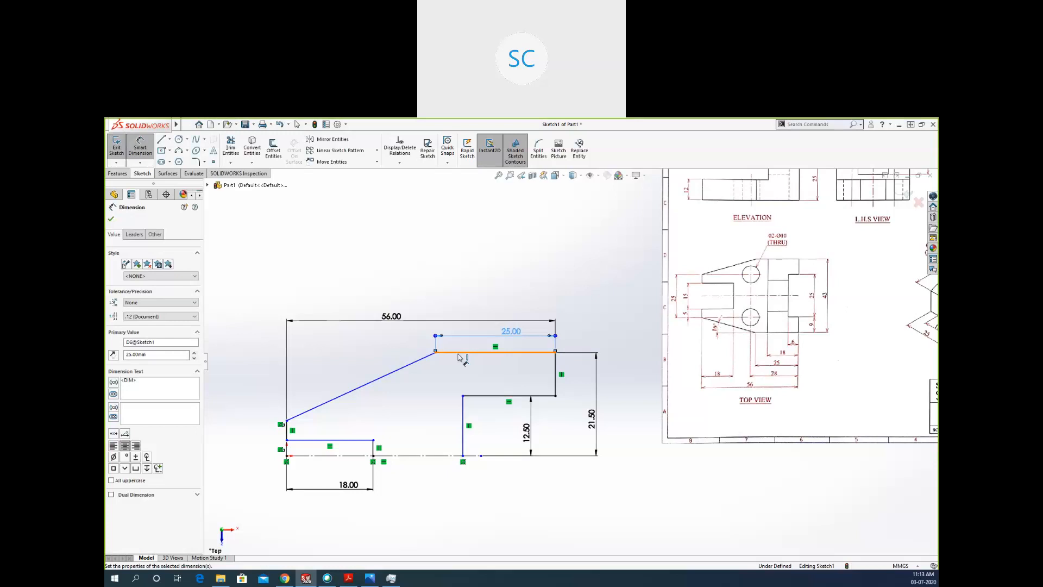
Dimension the angle between the sloped edge and the top horizontal edge as 16 degrees.
{"action": "left_click", "coordinate": [415, 361]}
{"action": "left_click", "coordinate": [416, 361]}
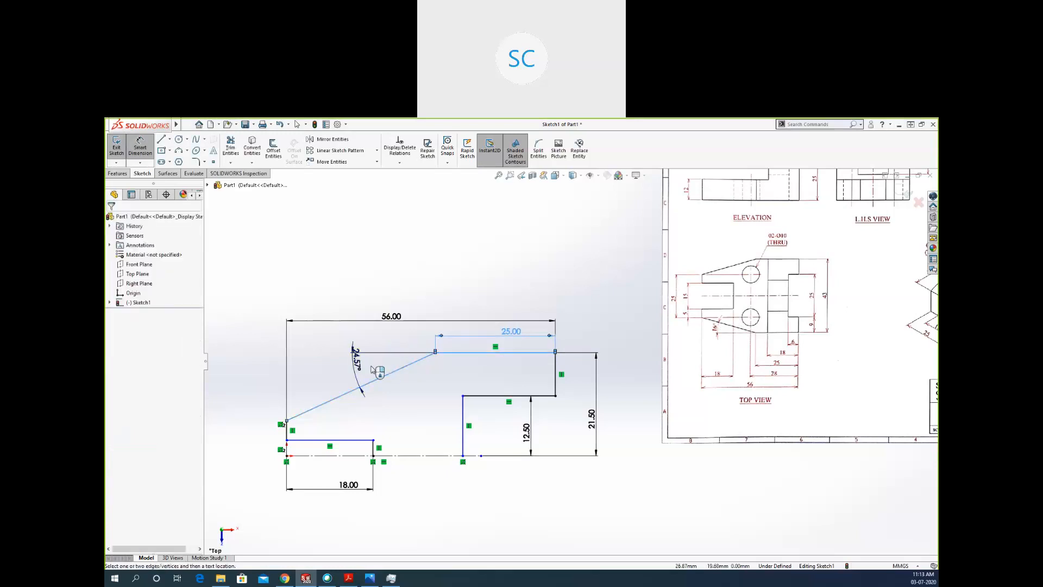
{"action": "left_click", "coordinate": [372, 369]}
{"action": "type", "text": "16"}
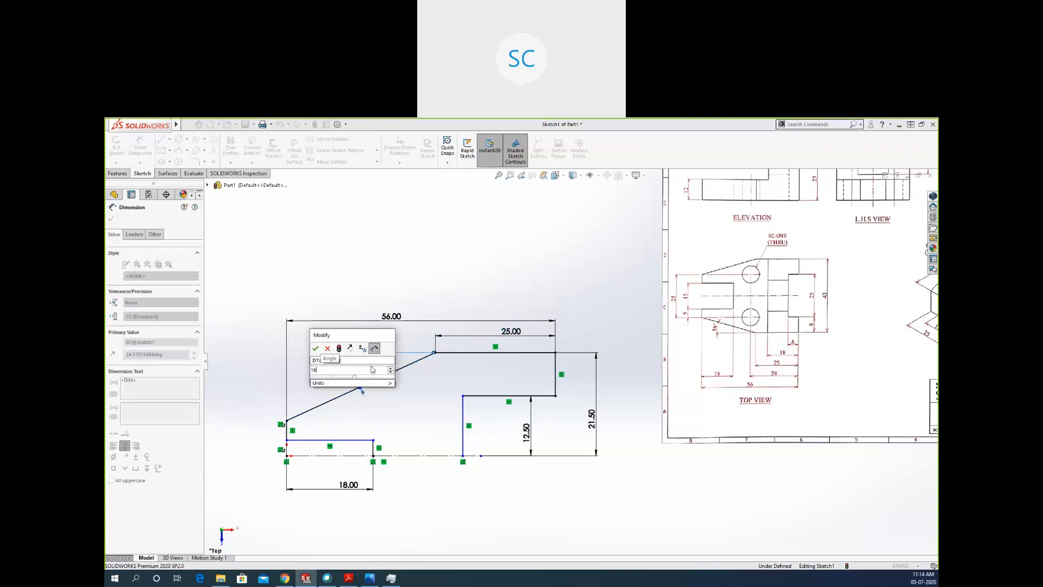
{"action": "key", "text": "Return"}
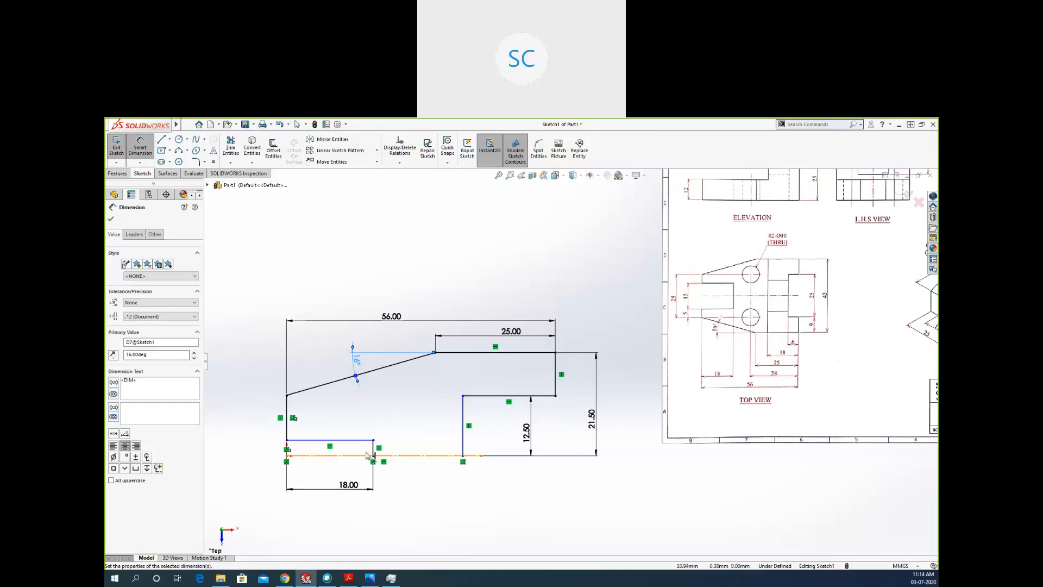
Dimension the height from the centerline to the left slot's horizontal edge as 7.5 mm.
{"action": "scroll", "coordinate": [353, 447], "scroll_direction": "down", "scroll_amount": 2}
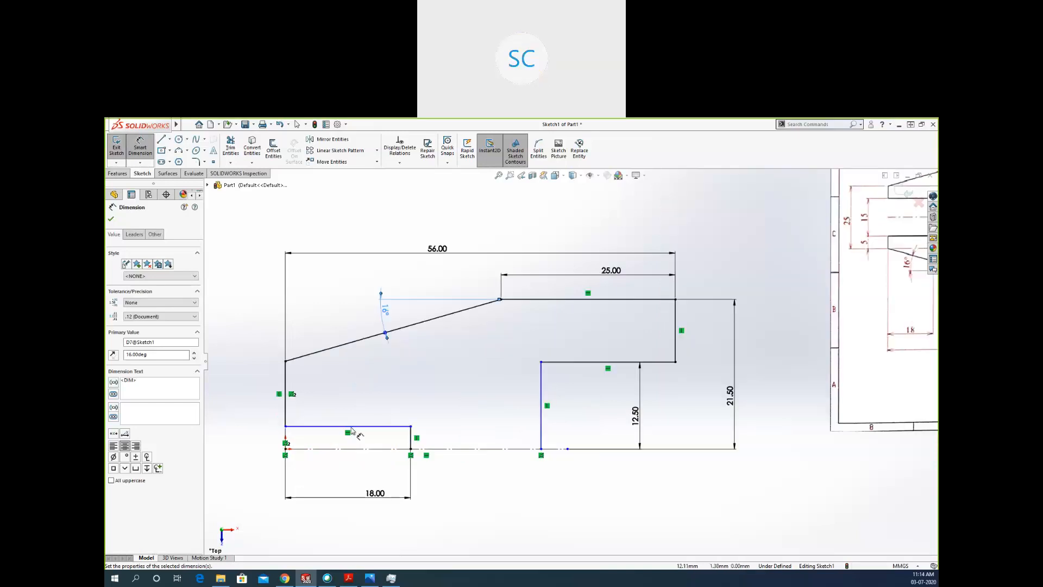
{"action": "key", "text": "z"}
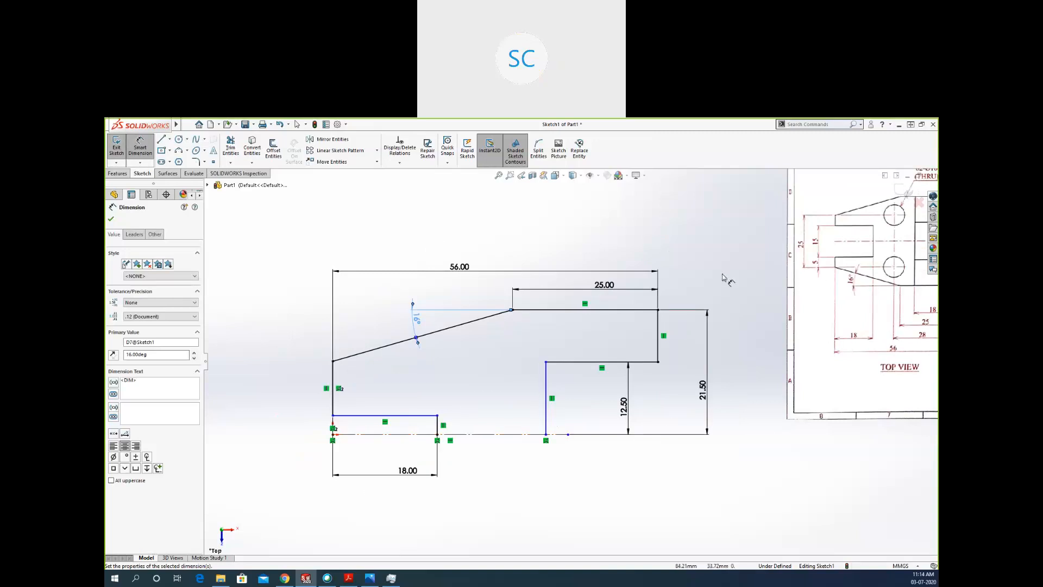
{"action": "left_click", "coordinate": [432, 433]}
{"action": "left_click", "coordinate": [429, 416]}
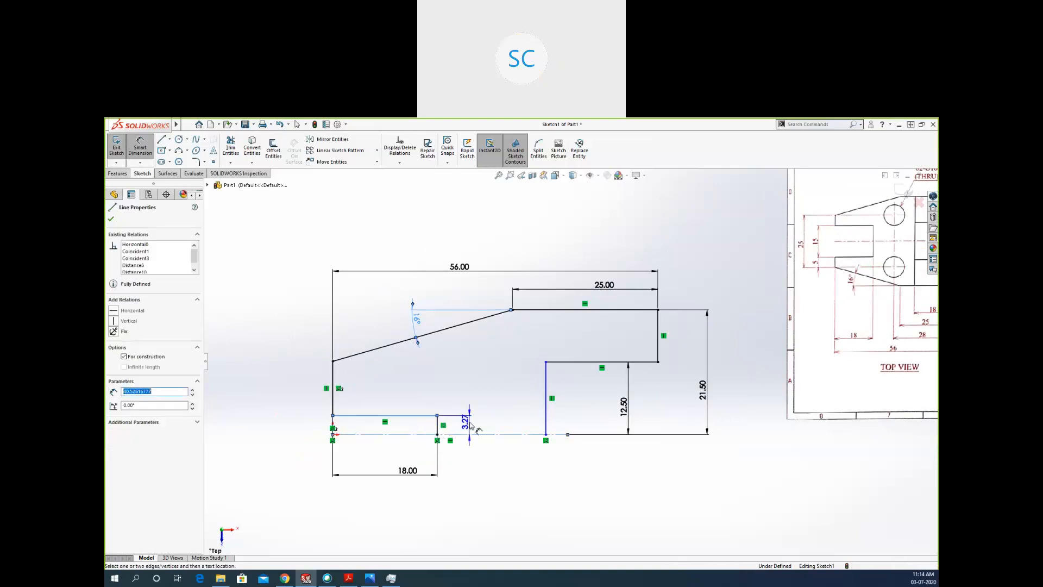
{"action": "left_click", "coordinate": [415, 426]}
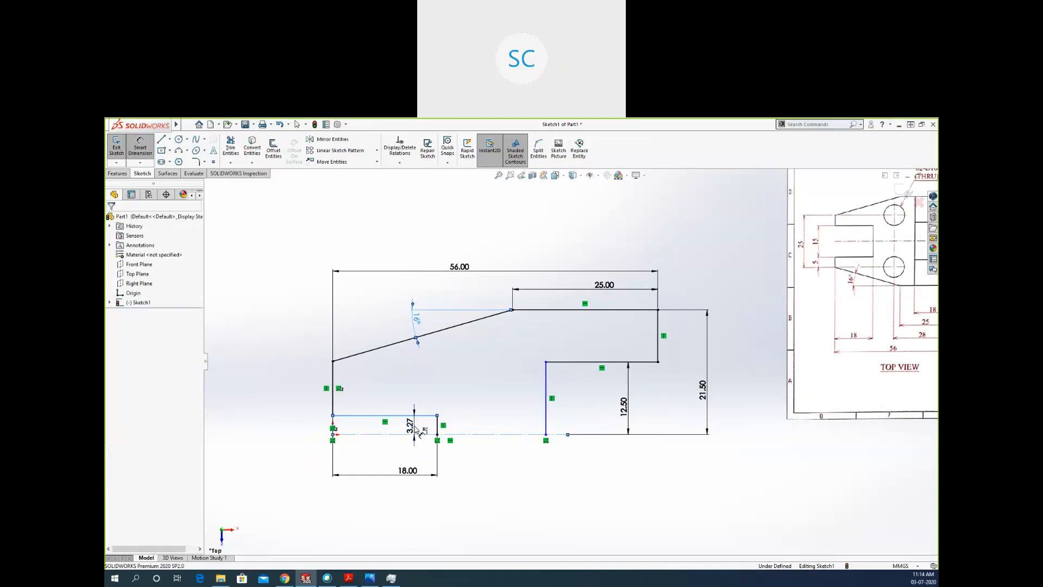
{"action": "type", "text": "7"}
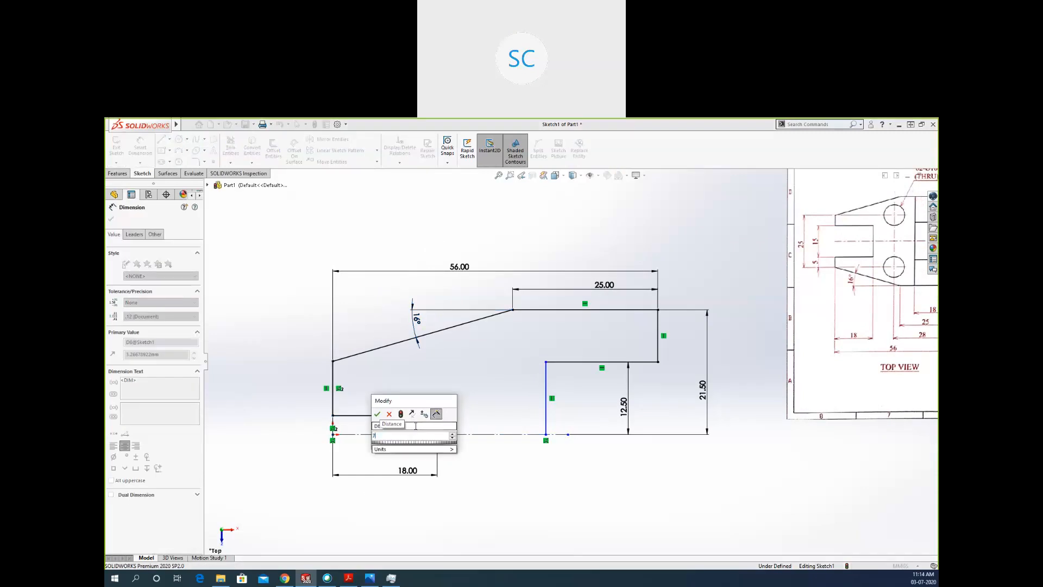
{"action": "type", "text": ".5"}
{"action": "key", "text": "Return"}
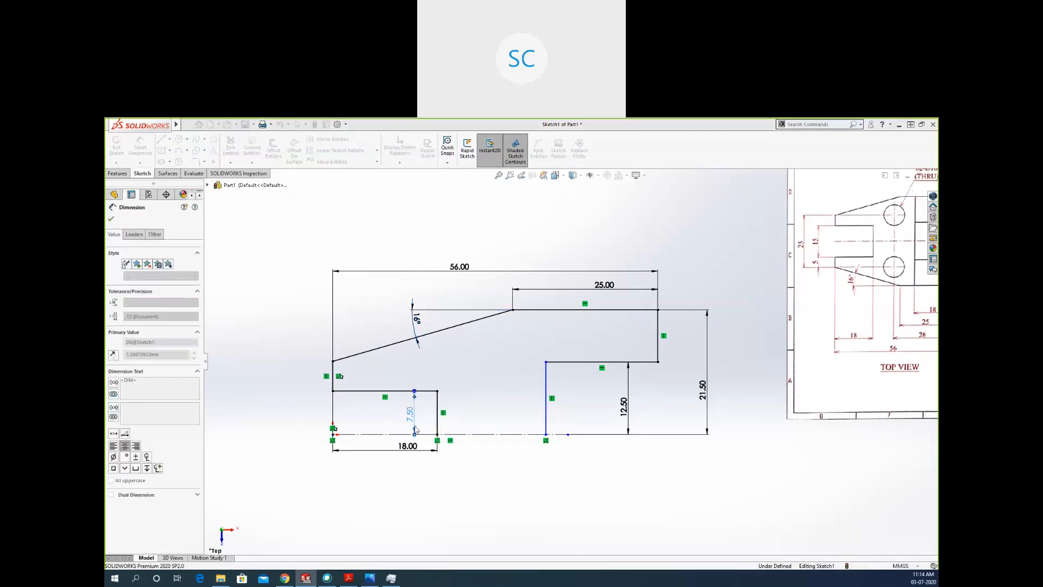
Dimension the right notch's depth between its inner vertical edge and the profile's right edge as 6 mm.
{"action": "left_click", "coordinate": [547, 387]}
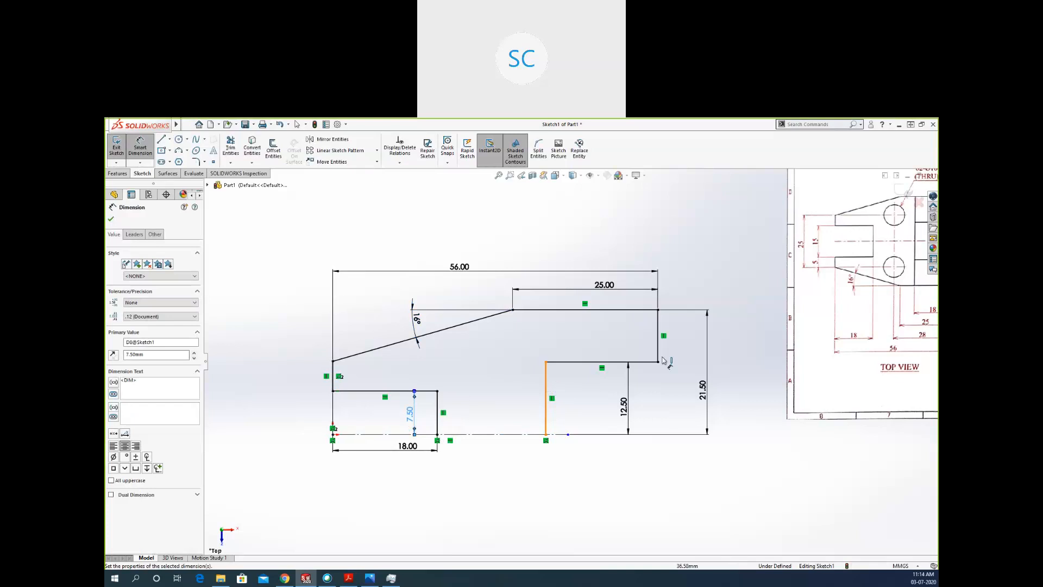
{"action": "left_click", "coordinate": [657, 353]}
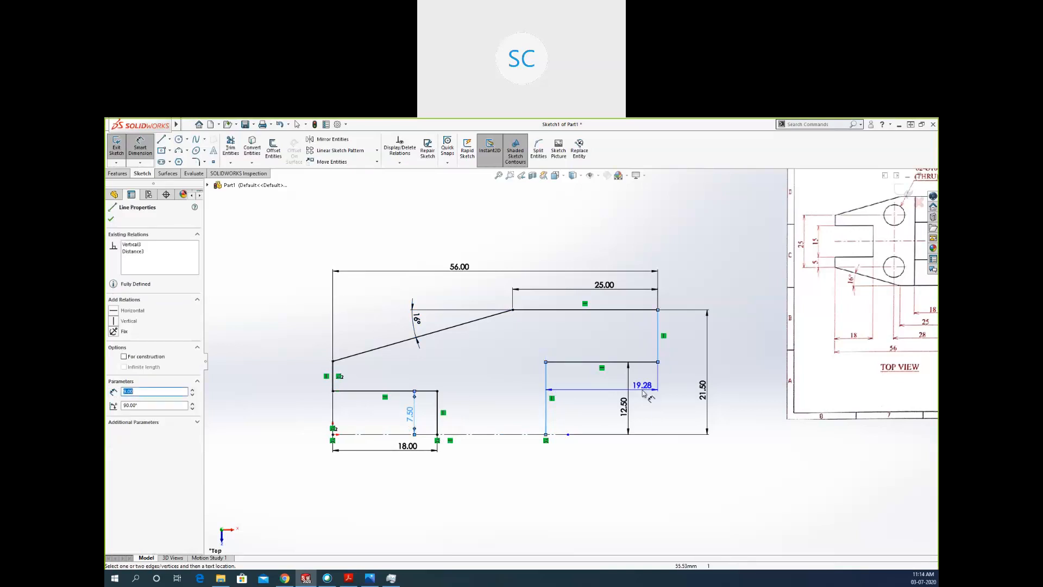
{"action": "left_click", "coordinate": [642, 387]}
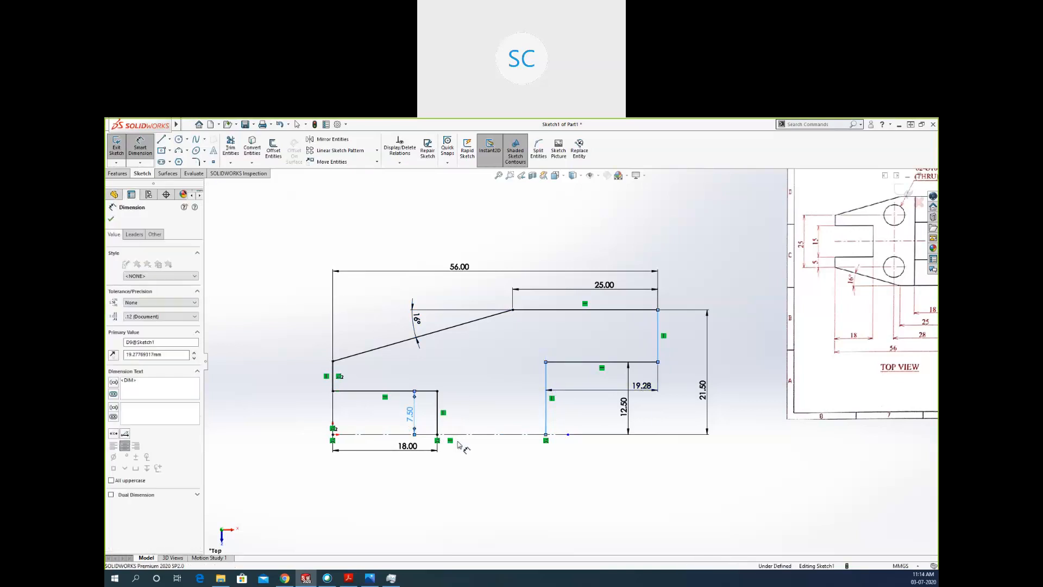
{"action": "scroll", "coordinate": [457, 444], "scroll_direction": "up", "scroll_amount": 1}
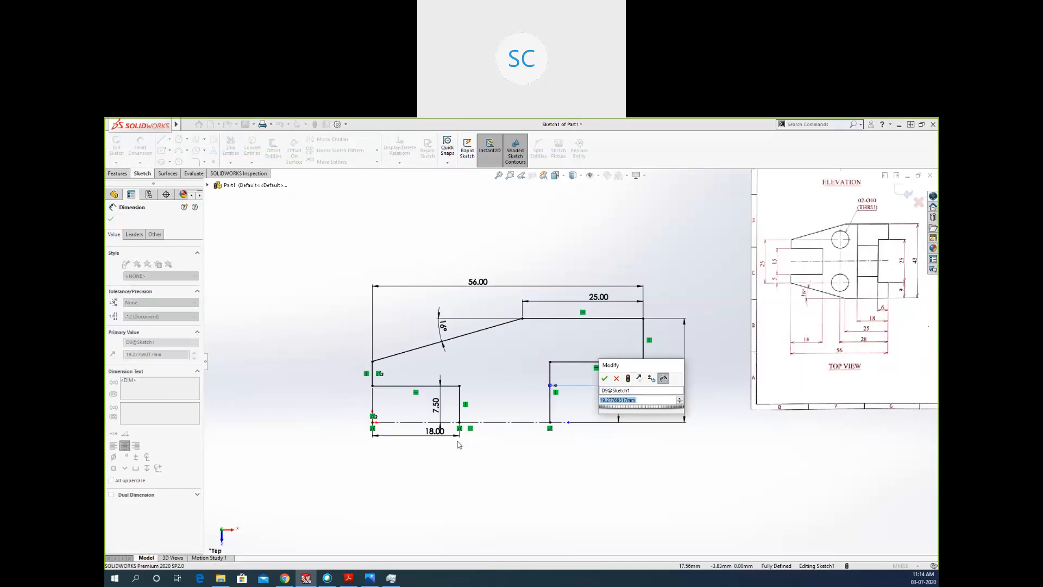
{"action": "key", "text": "Return"}
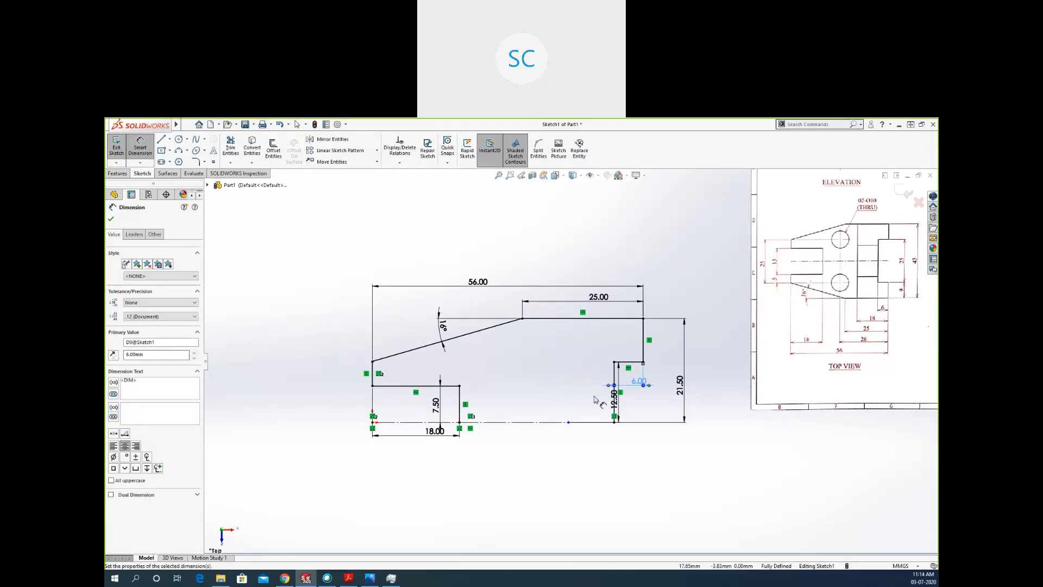
{"action": "key", "text": "Escape"}
{"action": "key", "text": "Escape"}
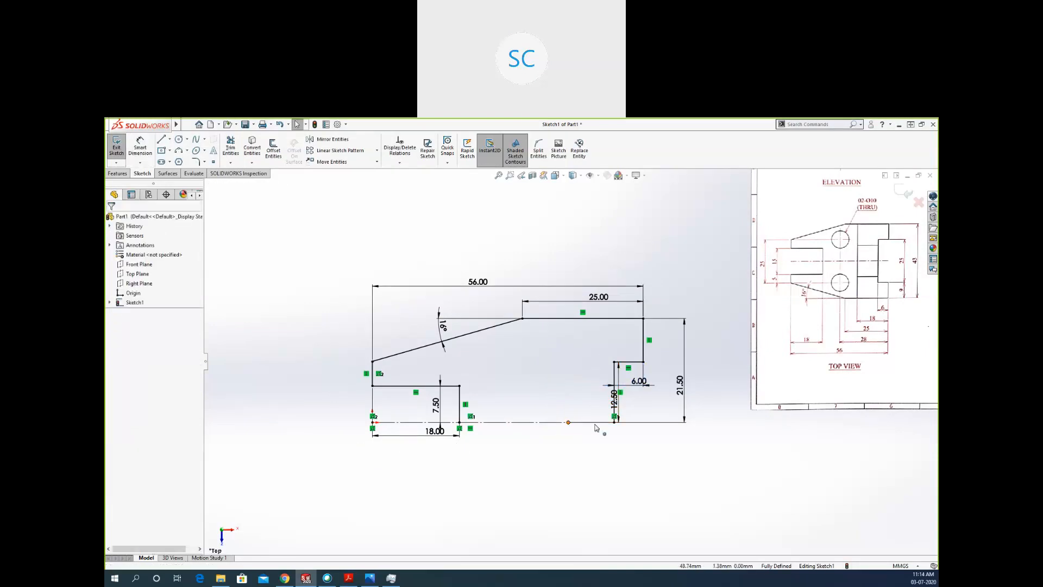
Extend the centerline's free end beyond the profile's right side and mirror all the profile lines about the centerline.
{"action": "left_click", "coordinate": [686, 422]}
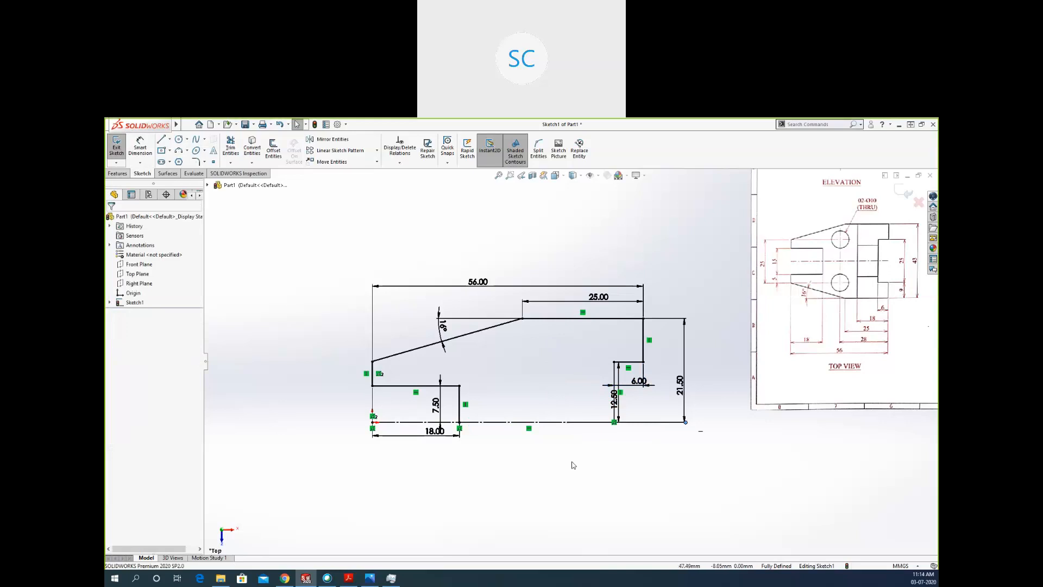
{"action": "left_click", "coordinate": [332, 139]}
{"action": "mouse_move", "coordinate": [307, 268]}
{"action": "left_mouse_down"}
{"action": "mouse_move", "coordinate": [467, 403]}
{"action": "mouse_move", "coordinate": [652, 440]}
{"action": "left_mouse_up"}
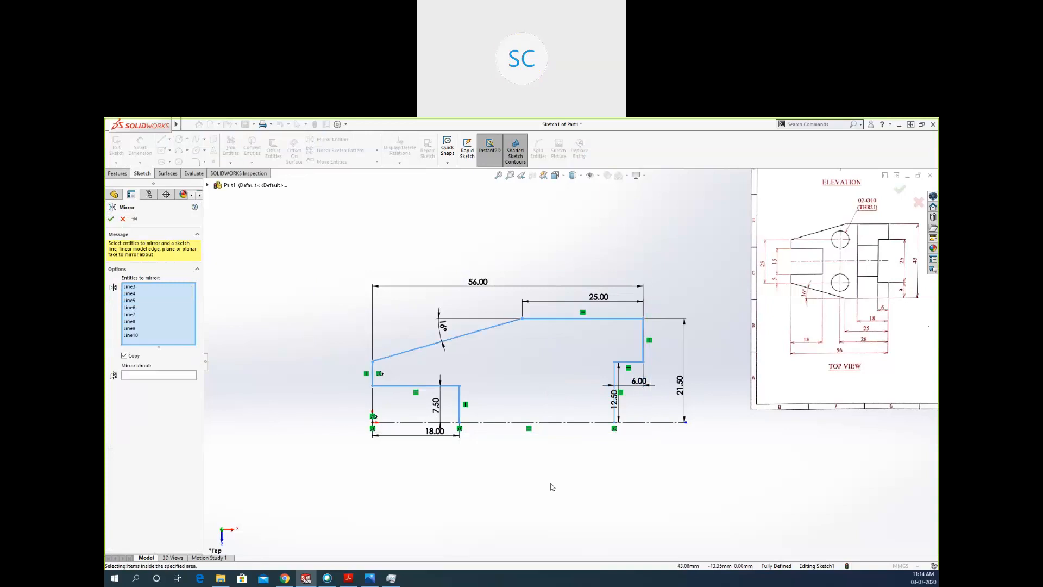
{"action": "left_click", "coordinate": [137, 376]}
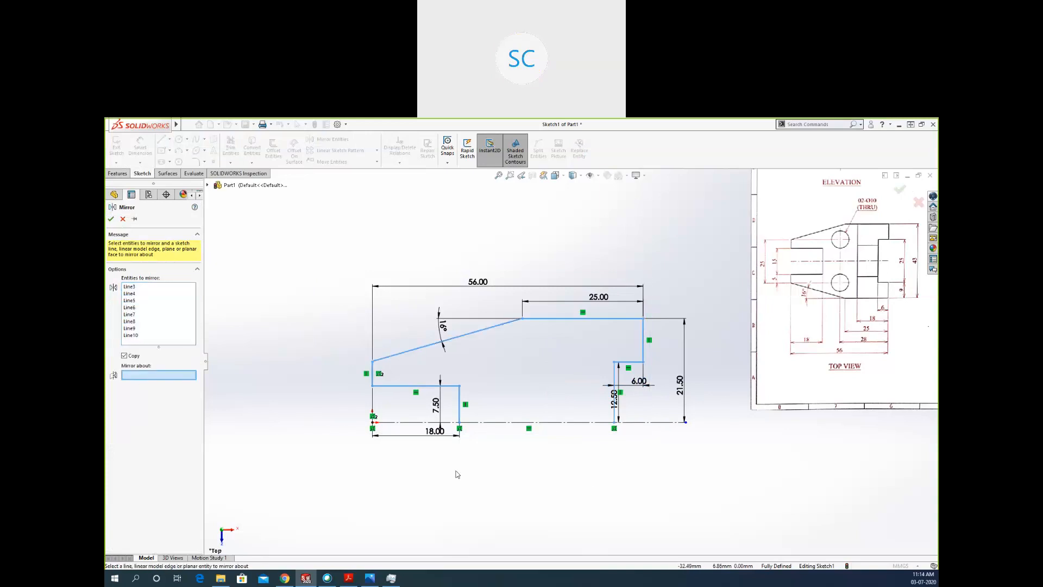
{"action": "left_click", "coordinate": [651, 423]}
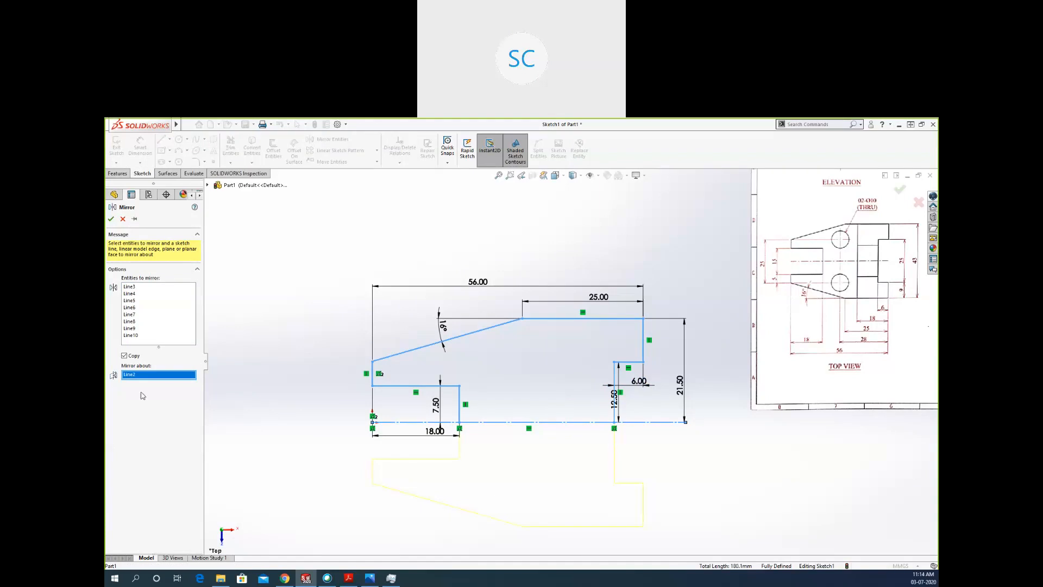
{"action": "left_click", "coordinate": [111, 218]}
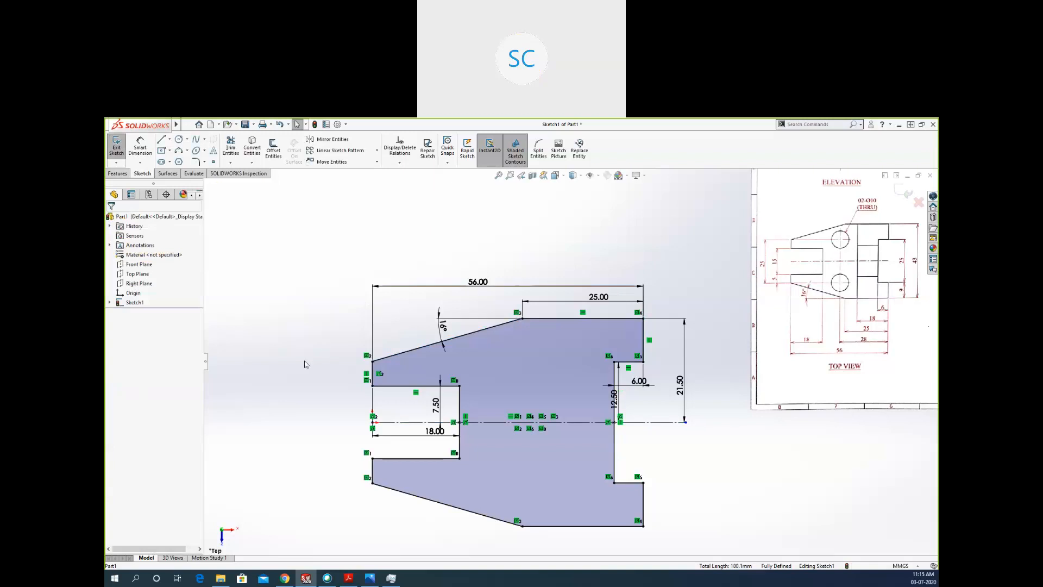
Draw a circle about 8 mm in diameter in the upper half, just below the sloped edge's upper end.
{"action": "scroll", "coordinate": [326, 390], "scroll_direction": "up", "scroll_amount": 2}
{"action": "scroll", "coordinate": [359, 405], "scroll_direction": "down", "scroll_amount": 2}
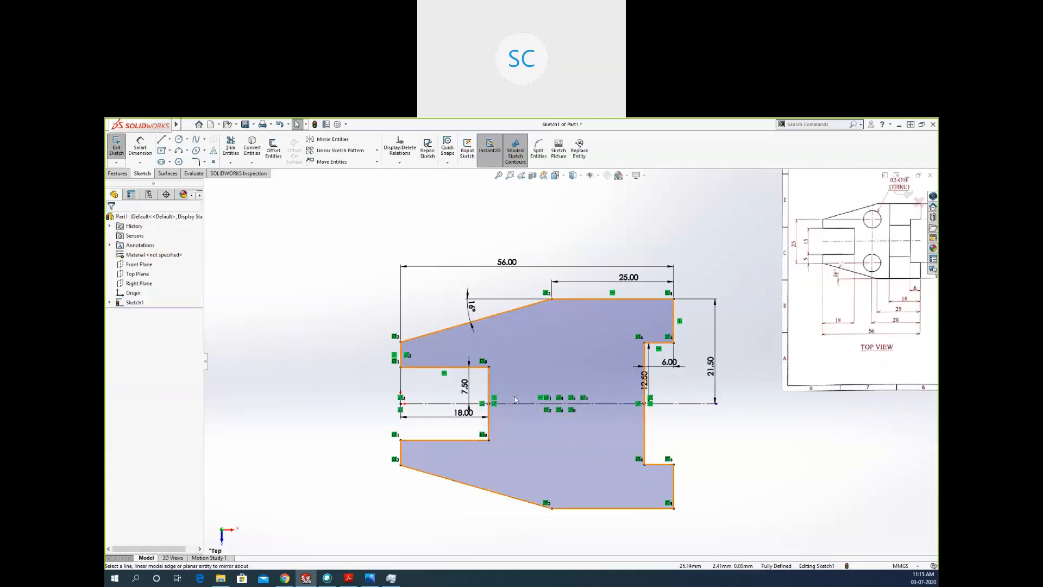
{"action": "scroll", "coordinate": [418, 436], "scroll_direction": "up", "scroll_amount": 2}
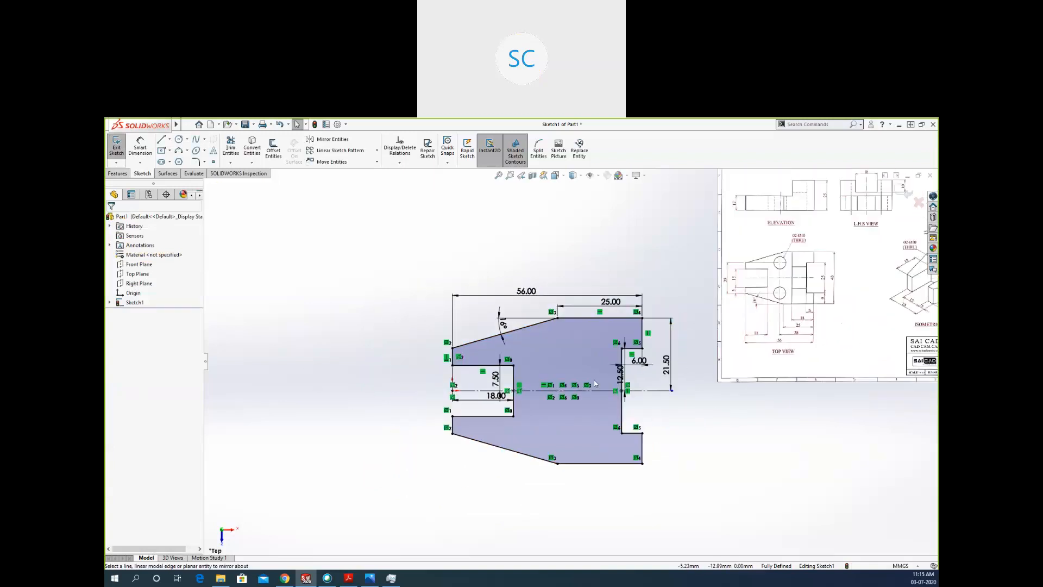
{"action": "scroll", "coordinate": [604, 381], "scroll_direction": "down", "scroll_amount": 2}
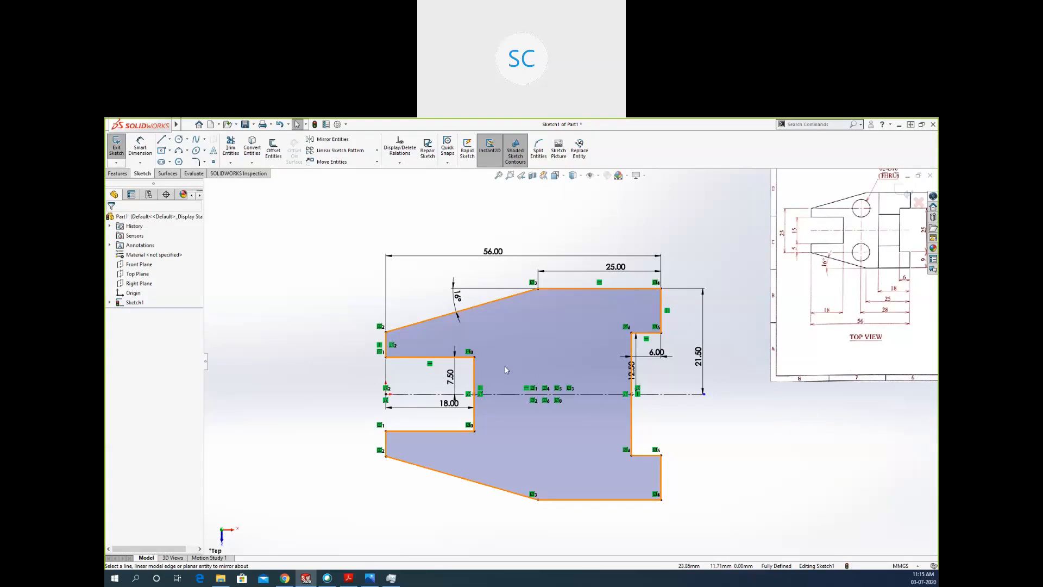
{"action": "left_click", "coordinate": [178, 139]}
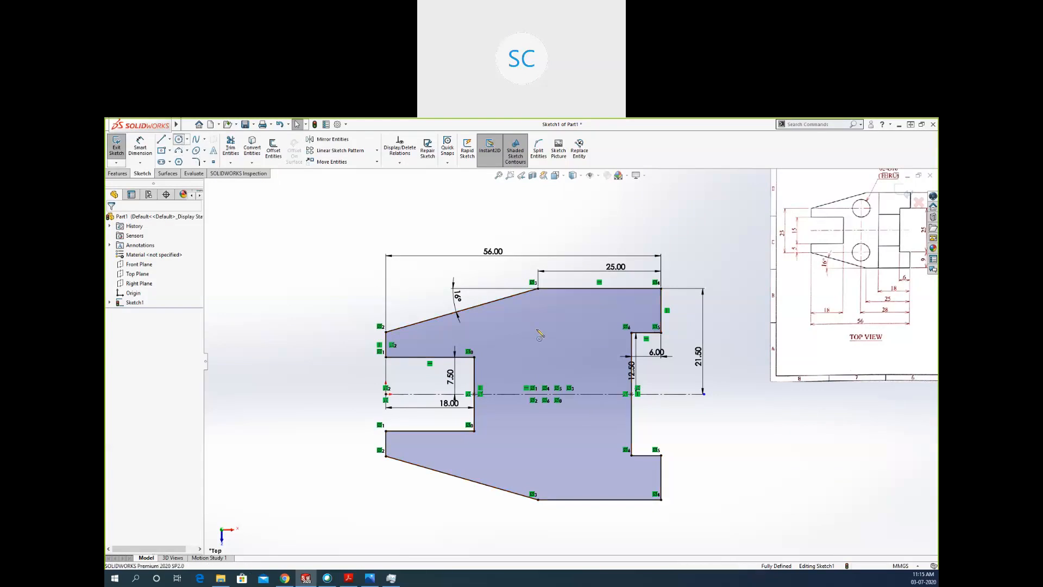
{"action": "left_click", "coordinate": [515, 316]}
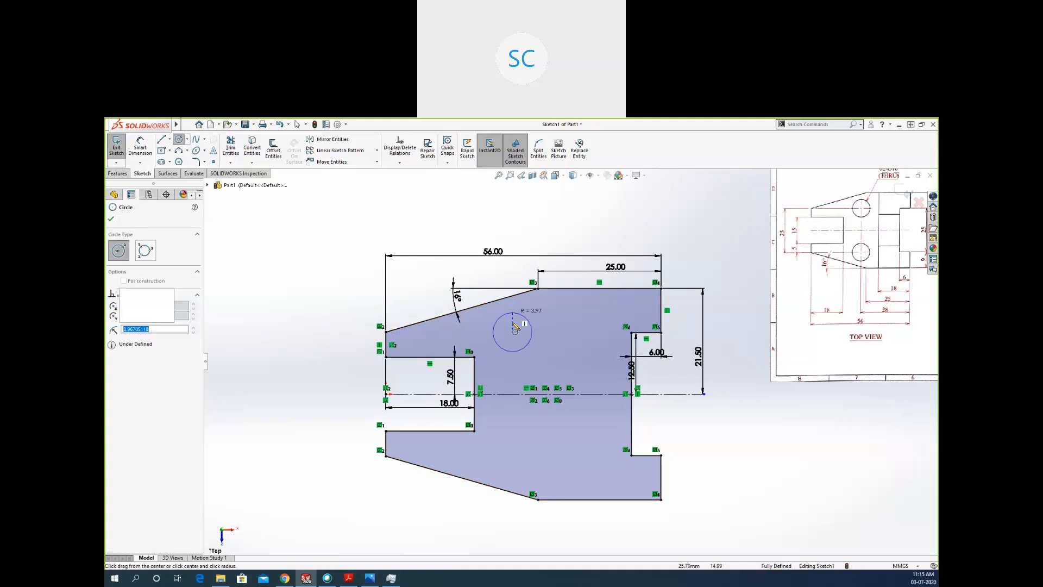
{"action": "key", "text": "Escape"}
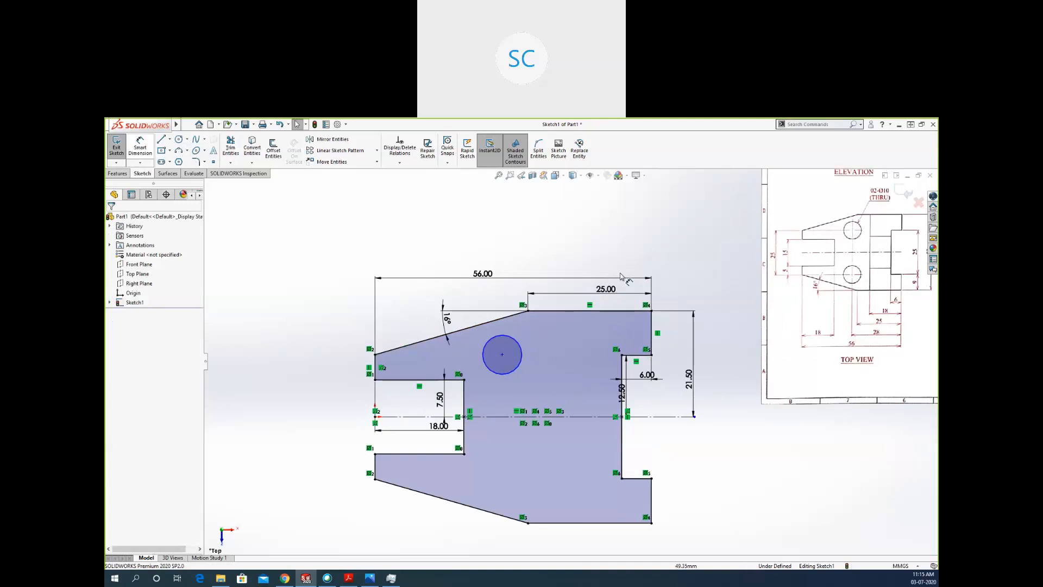
Dimension the circle and set its diameter to 10 mm, following the reference drawing's hole callout.
{"action": "key", "text": "d"}
{"action": "scroll", "coordinate": [857, 184], "scroll_direction": "down", "scroll_amount": 4}
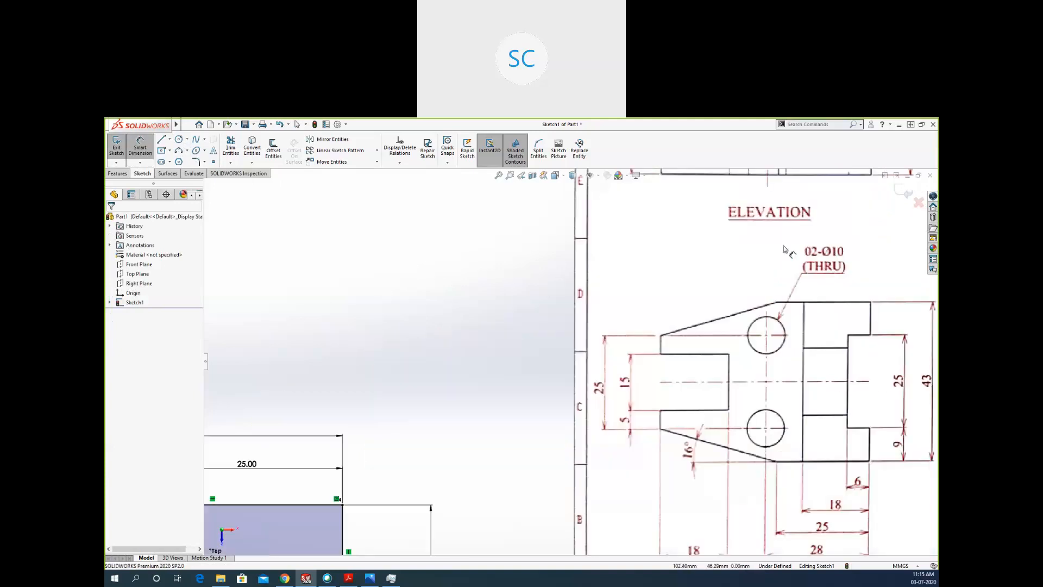
{"action": "scroll", "coordinate": [527, 391], "scroll_direction": "up", "scroll_amount": 5}
{"action": "left_click", "coordinate": [274, 485]}
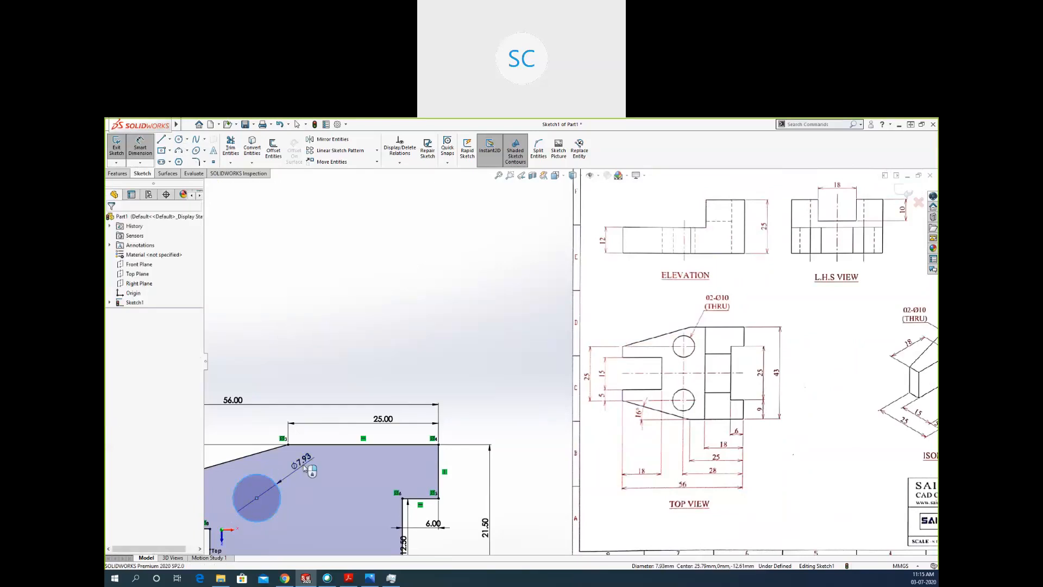
{"action": "left_click", "coordinate": [308, 468]}
{"action": "type", "text": "10"}
{"action": "key", "text": "Return"}
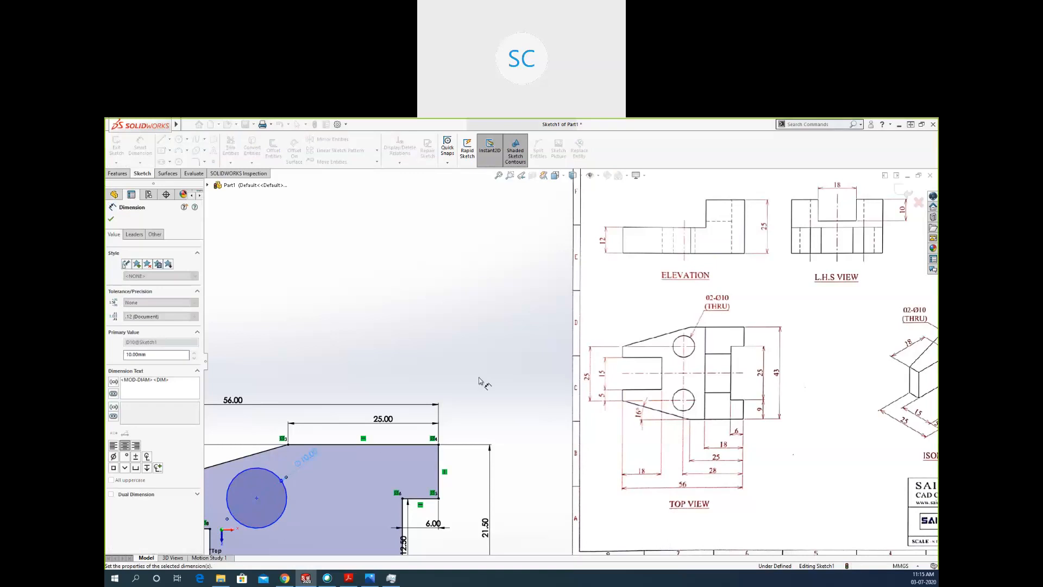
Dimension the circle's center from the horizontal centerline and set the distance to 12.5 mm.
{"action": "scroll", "coordinate": [480, 381], "scroll_direction": "up", "scroll_amount": 2}
{"action": "scroll", "coordinate": [283, 478], "scroll_direction": "down", "scroll_amount": 1}
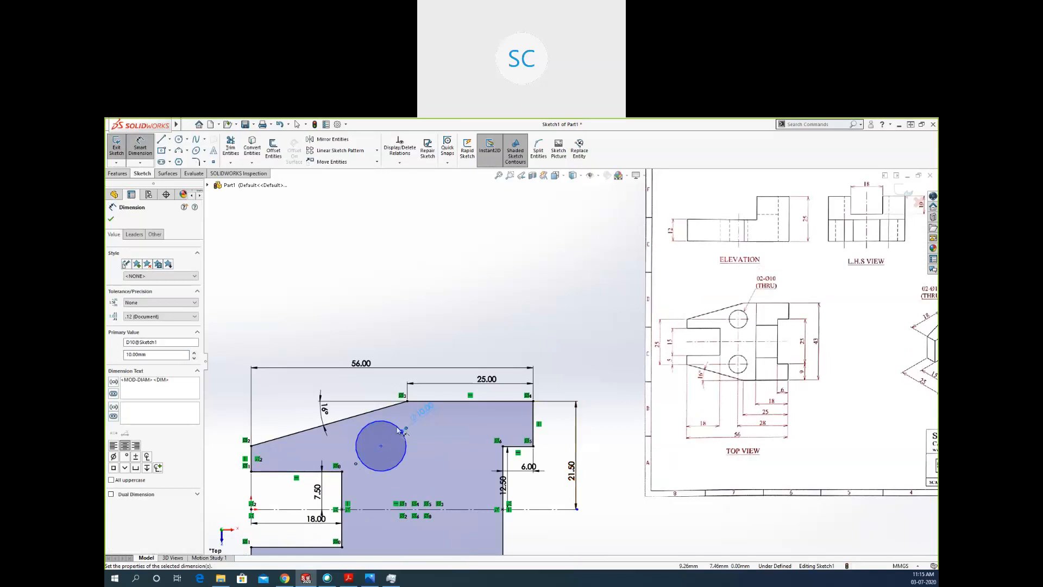
{"action": "left_click", "coordinate": [380, 445]}
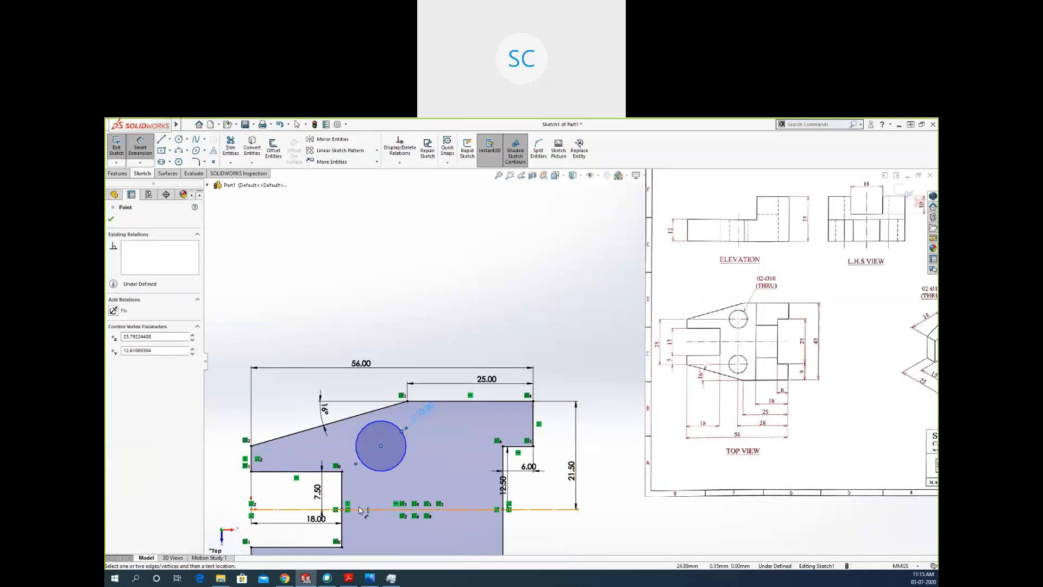
{"action": "left_click", "coordinate": [288, 509]}
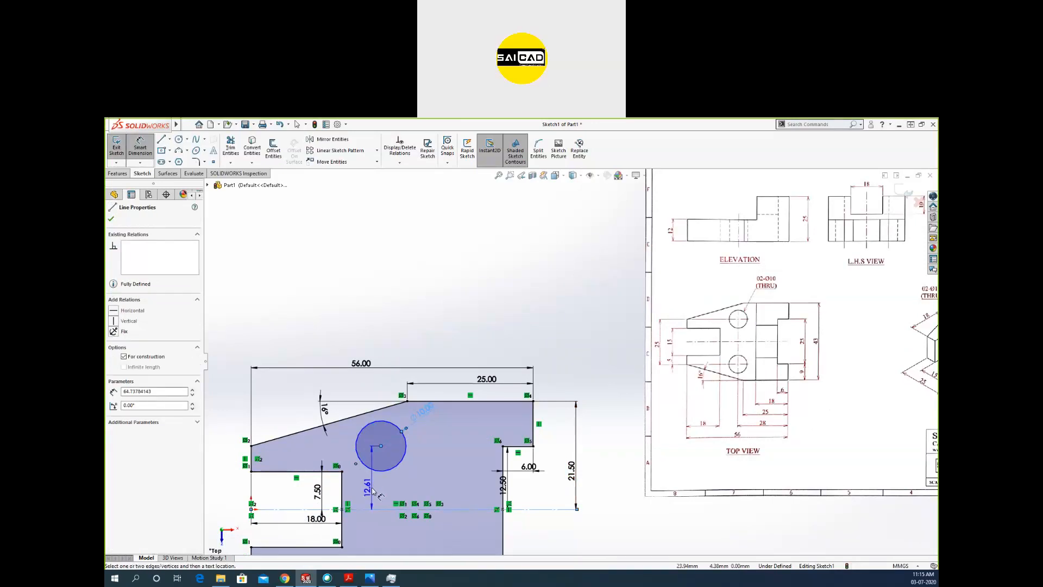
{"action": "left_click", "coordinate": [372, 488]}
{"action": "double_click", "coordinate": [379, 484]}
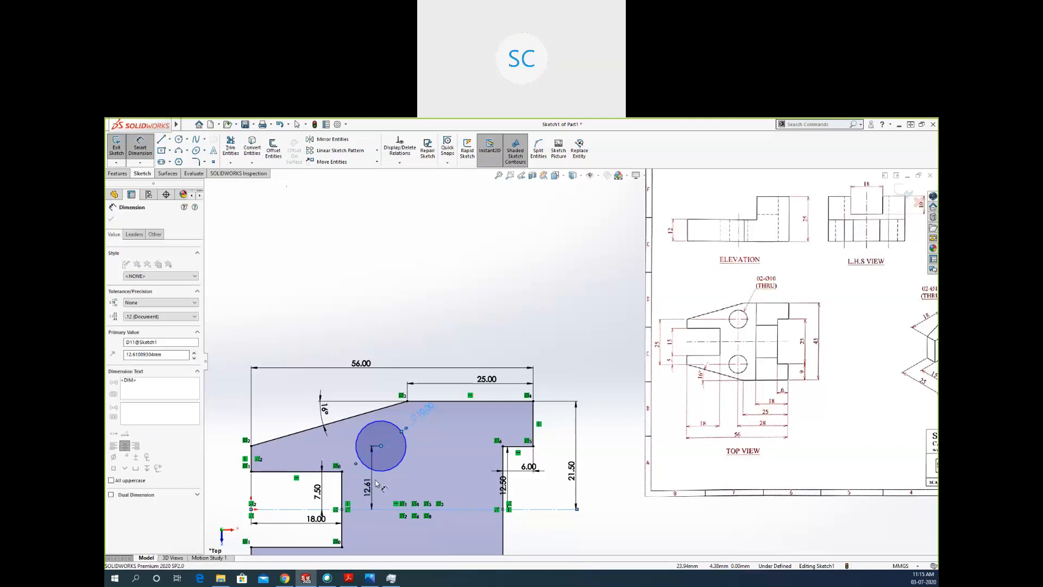
{"action": "type", "text": "12.5"}
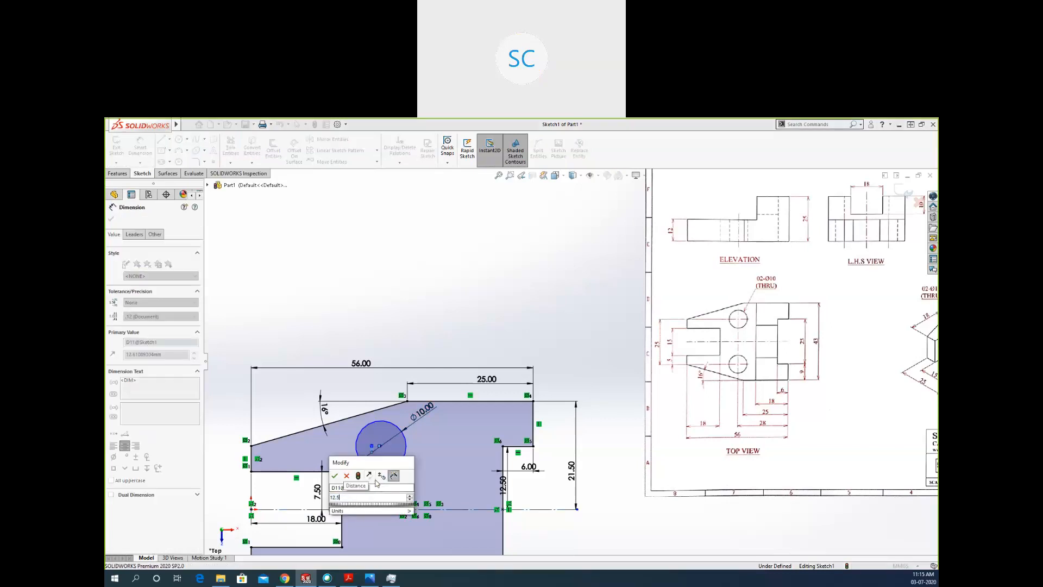
{"action": "key", "text": "Return"}
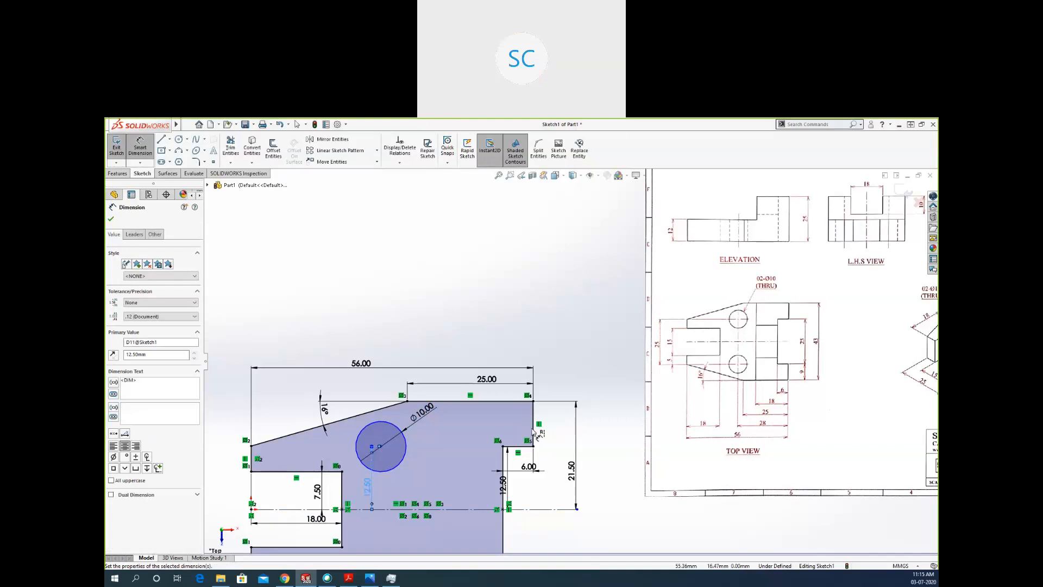
Dimension the circle's center horizontally from the profile's right edge as 28 mm.
{"action": "left_click", "coordinate": [534, 433]}
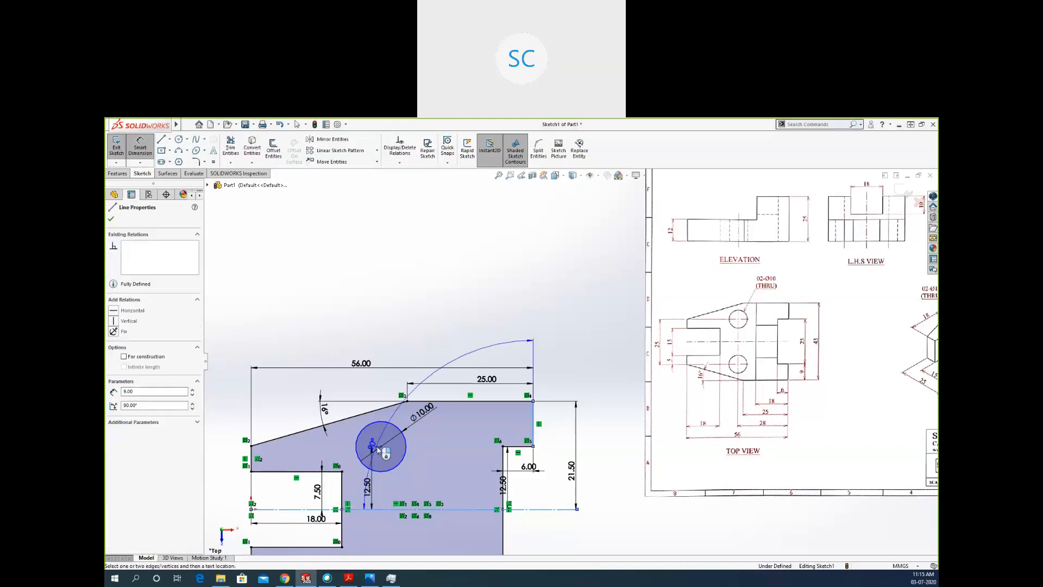
{"action": "left_click", "coordinate": [380, 446]}
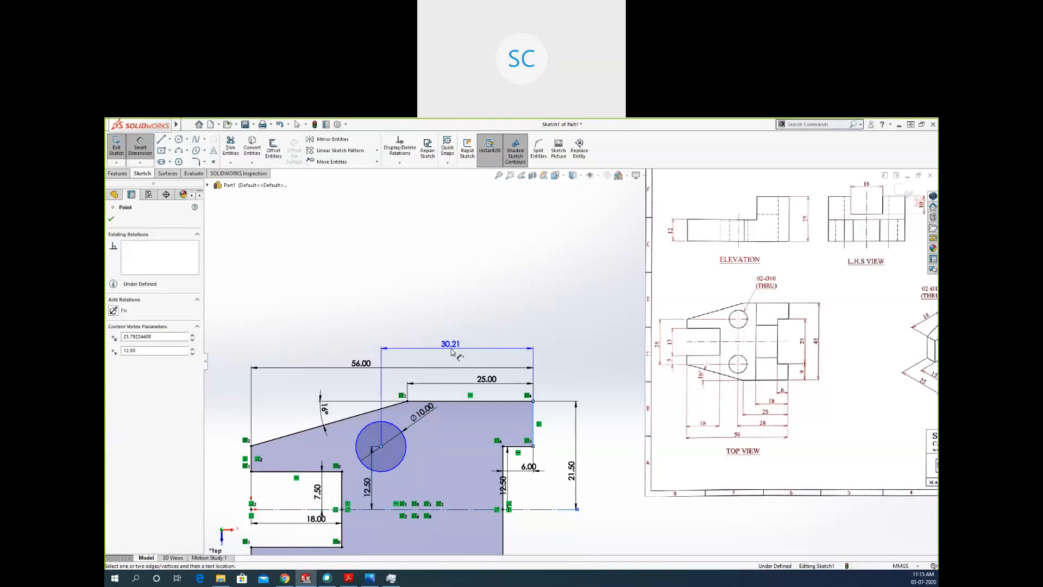
{"action": "left_click", "coordinate": [446, 376]}
{"action": "type", "text": "28"}
{"action": "key", "text": "Return"}
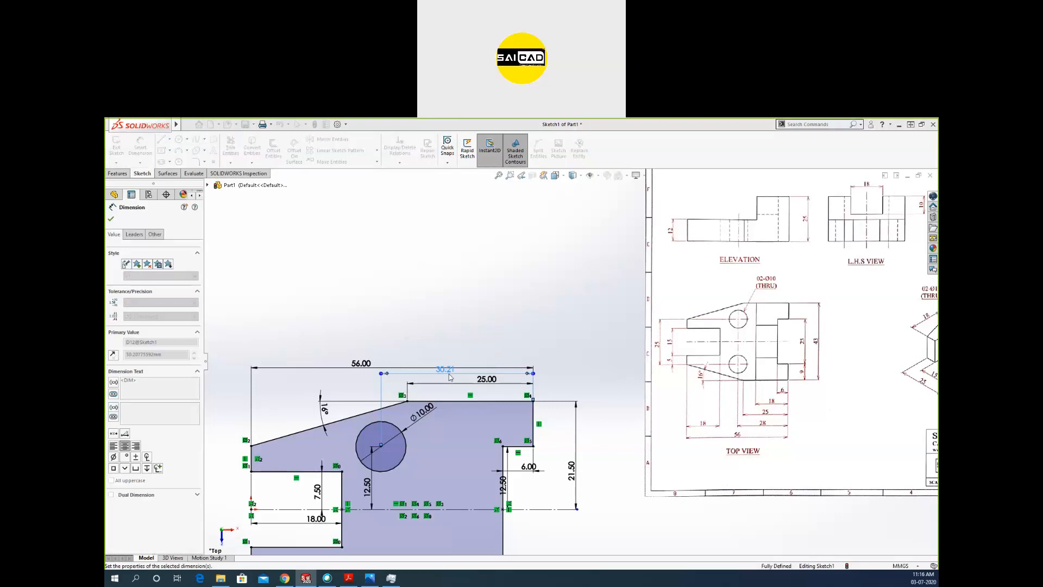
Space out the stacked 56 mm and 28 mm dimensions above the profile.
{"action": "left_click_drag", "start_coordinate": [361, 363], "coordinate": [363, 339]}
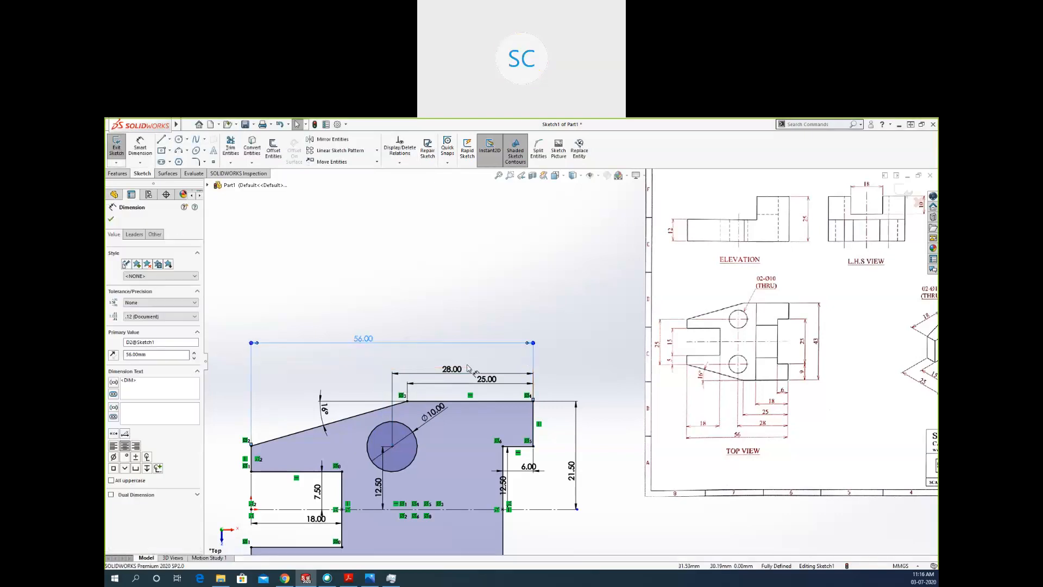
{"action": "left_click_drag", "start_coordinate": [452, 370], "coordinate": [443, 357]}
{"action": "scroll", "coordinate": [483, 292], "scroll_direction": "up", "scroll_amount": 2}
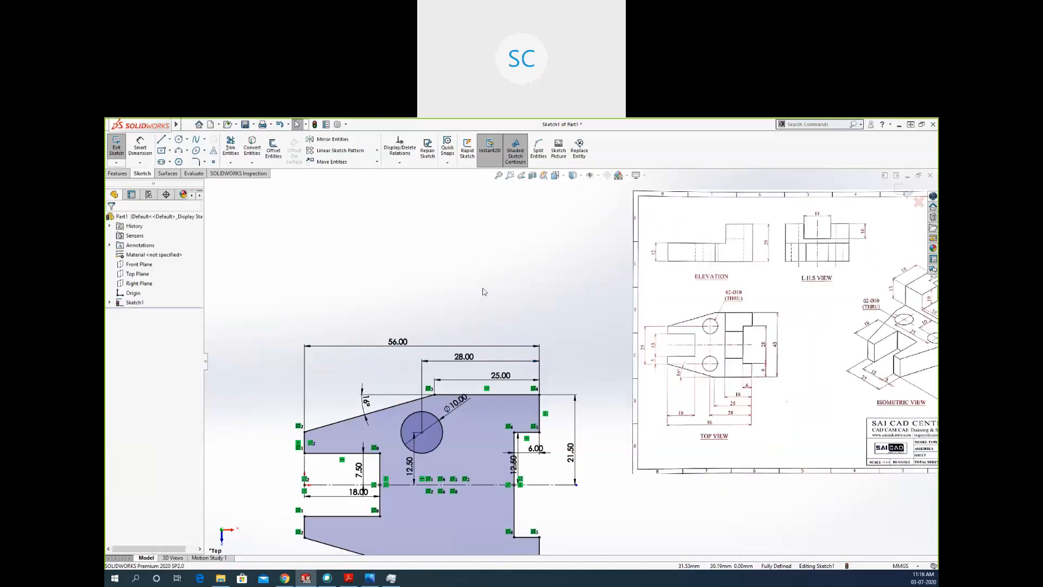
{"action": "scroll", "coordinate": [465, 493], "scroll_direction": "down", "scroll_amount": 1}
Reposition the right notch's 12.50 and 6.00 dimensions and the left slot's 18.00 dimension so they are clear of the geometry.
{"action": "left_click_drag", "start_coordinate": [541, 437], "coordinate": [582, 441]}
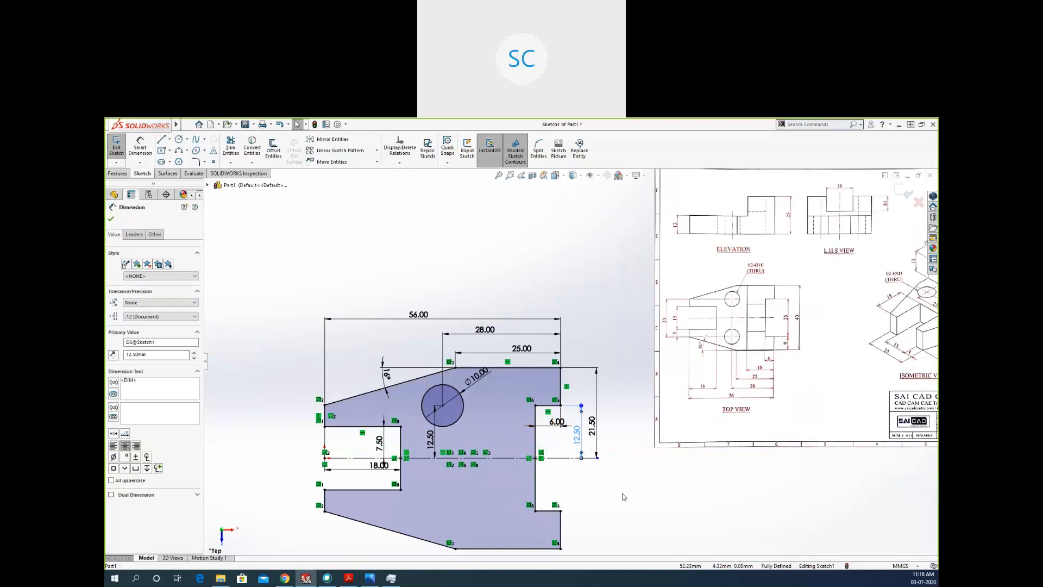
{"action": "left_click", "coordinate": [592, 483]}
{"action": "left_click_drag", "start_coordinate": [546, 428], "coordinate": [544, 431]}
{"action": "left_click", "coordinate": [347, 473]}
{"action": "left_click_drag", "start_coordinate": [379, 468], "coordinate": [370, 482]}
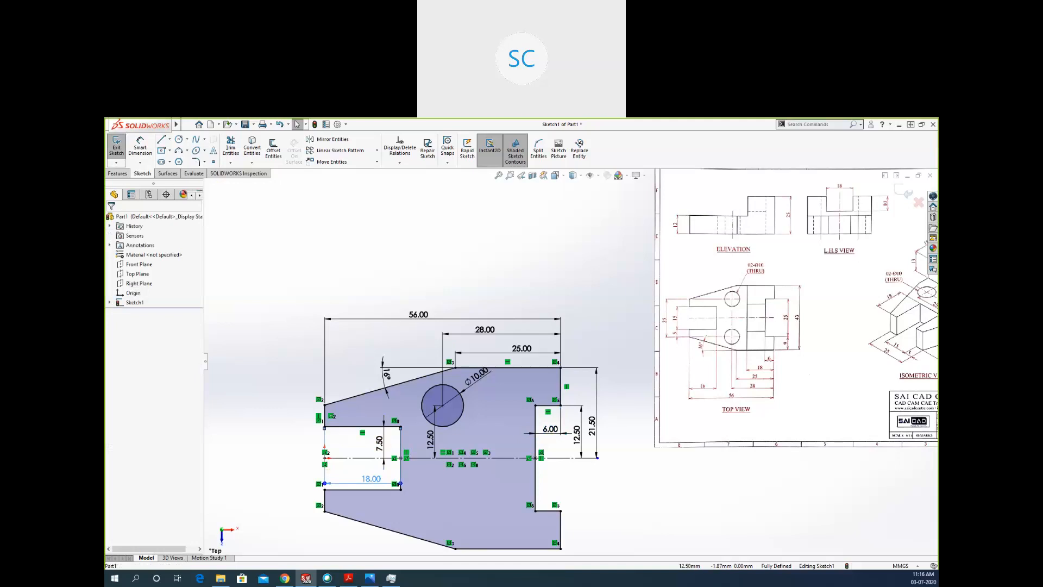
{"action": "left_click", "coordinate": [268, 434]}
{"action": "middle_click_drag", "start_coordinate": [428, 482], "coordinate": [499, 429], "text": "ctrl"}
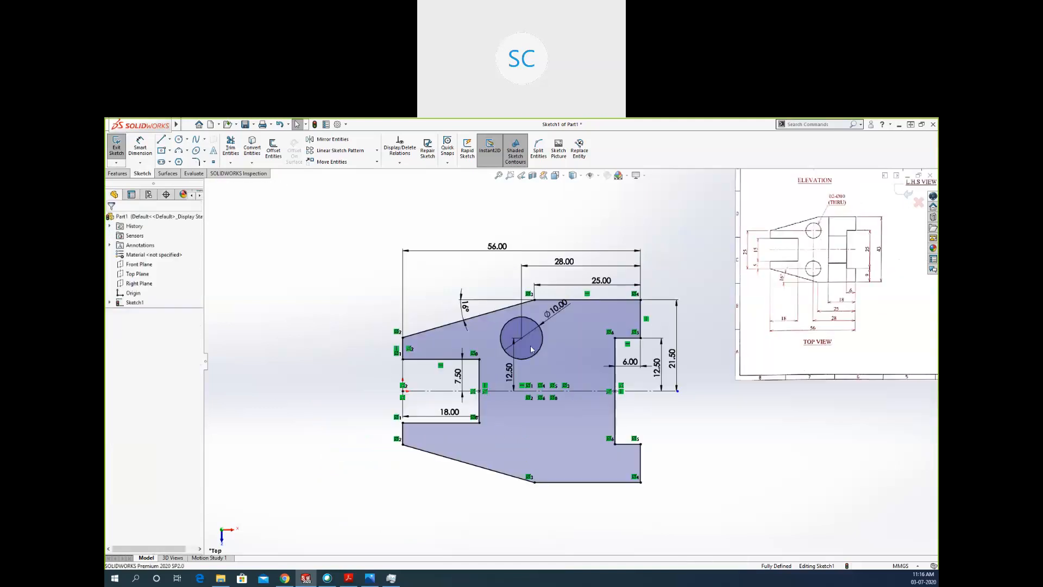
Mirror the 10 mm circle about the horizontal centerline.
{"action": "left_click", "coordinate": [544, 338]}
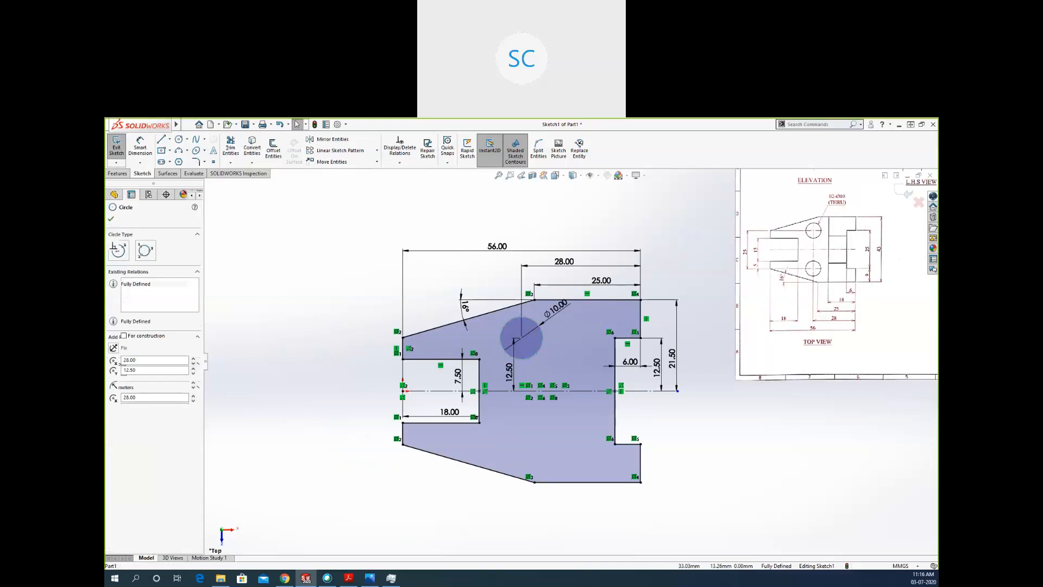
{"action": "left_click", "coordinate": [343, 140]}
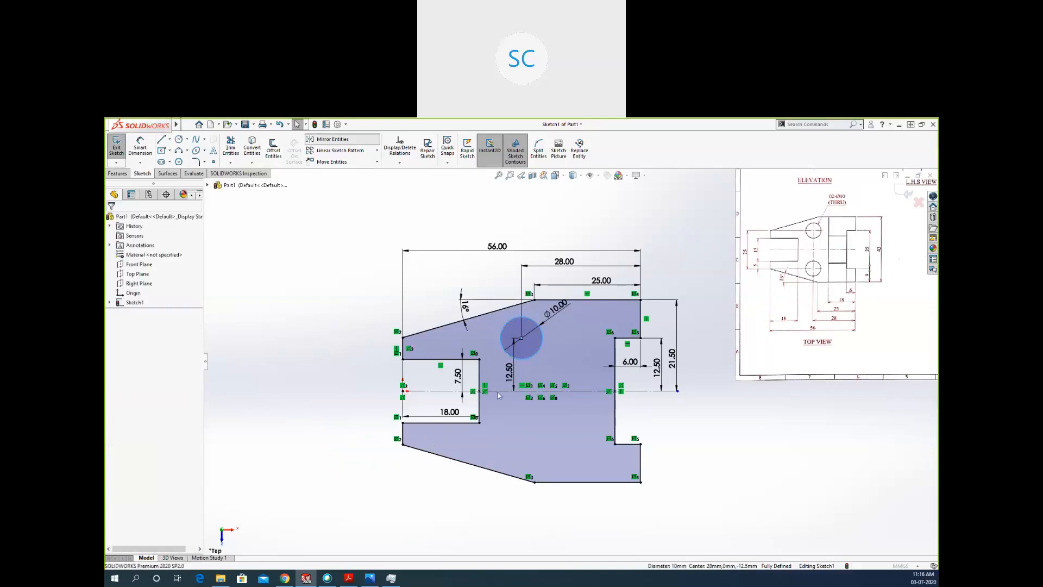
{"action": "left_click", "coordinate": [175, 329]}
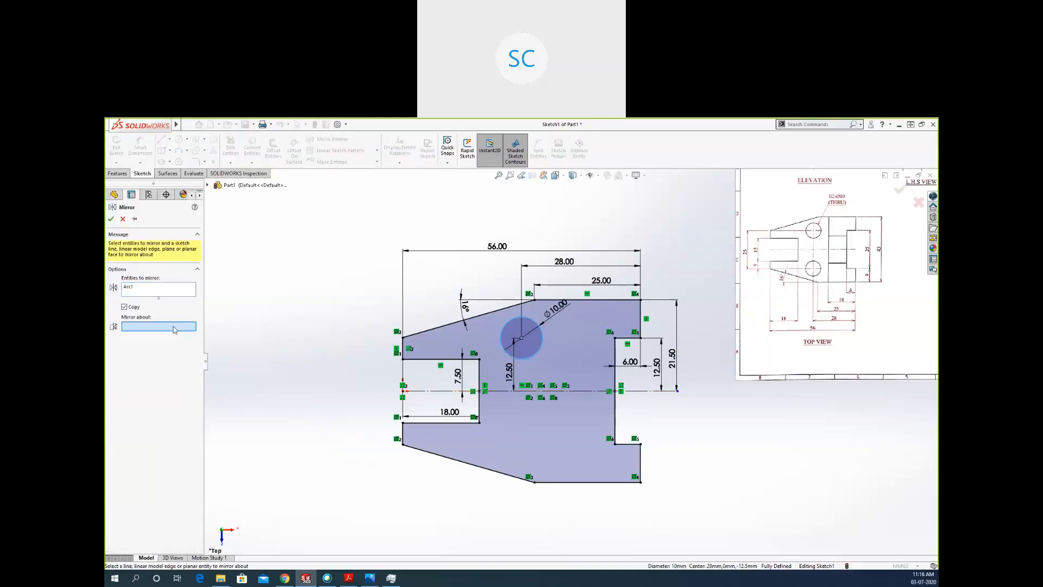
{"action": "left_click", "coordinate": [494, 390]}
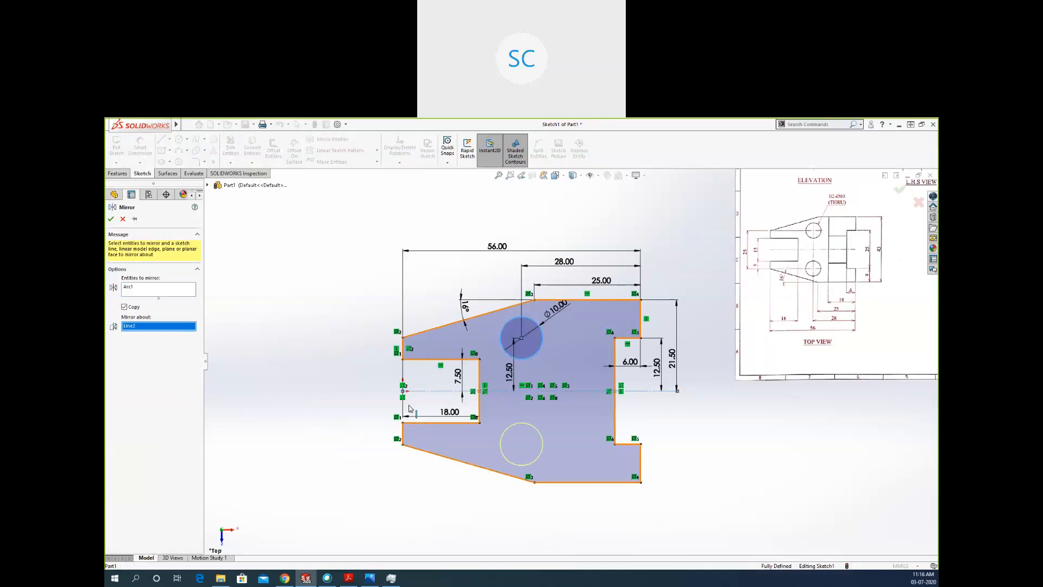
{"action": "key", "text": "Return"}
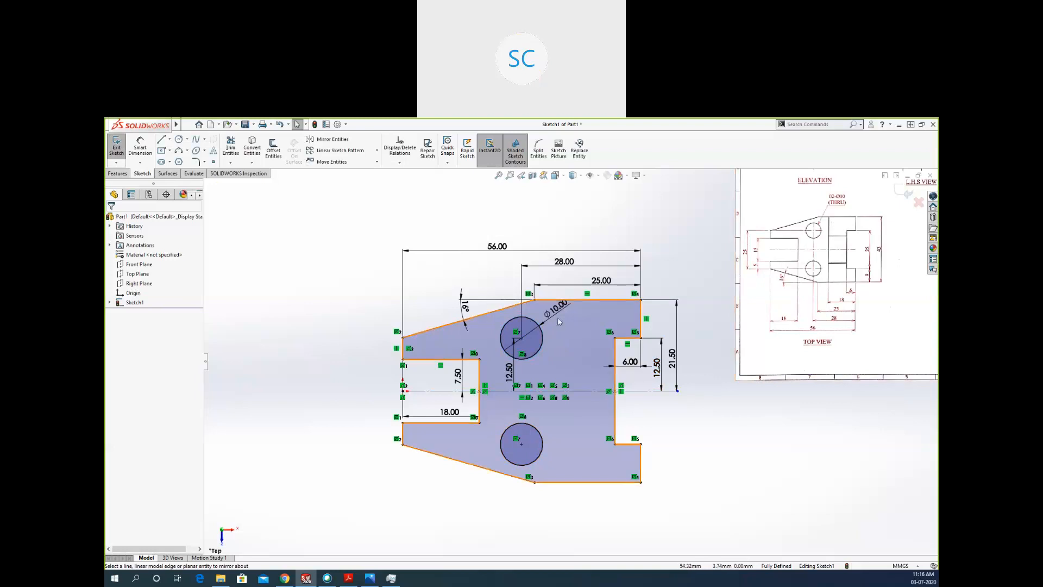
Draw a 43 mm vertical line from the profile's upper edge to its lower edge, between the holes and the right notch.
{"action": "key", "text": "l"}
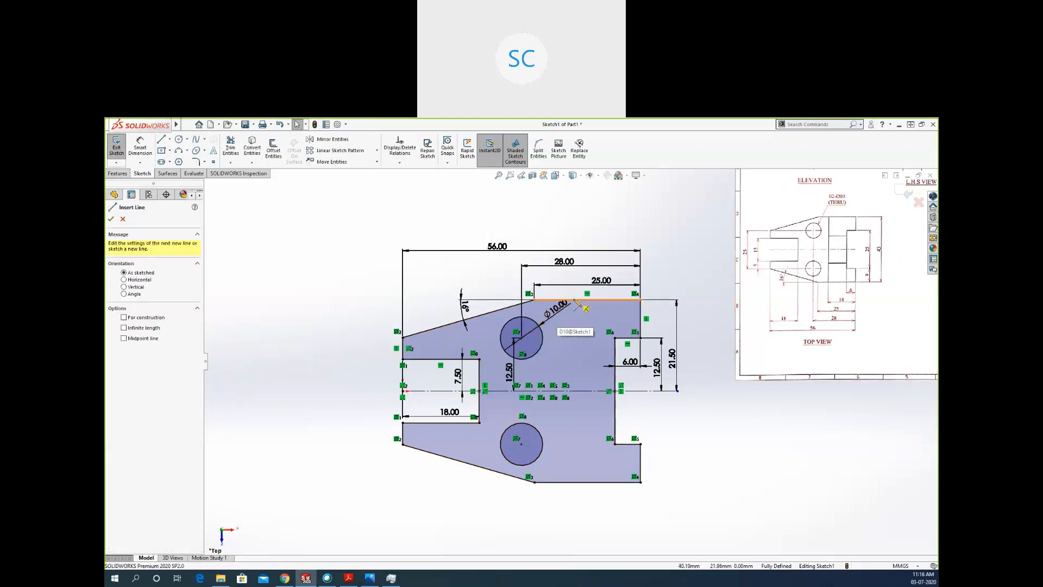
{"action": "left_click", "coordinate": [573, 482]}
{"action": "key", "text": "Escape"}
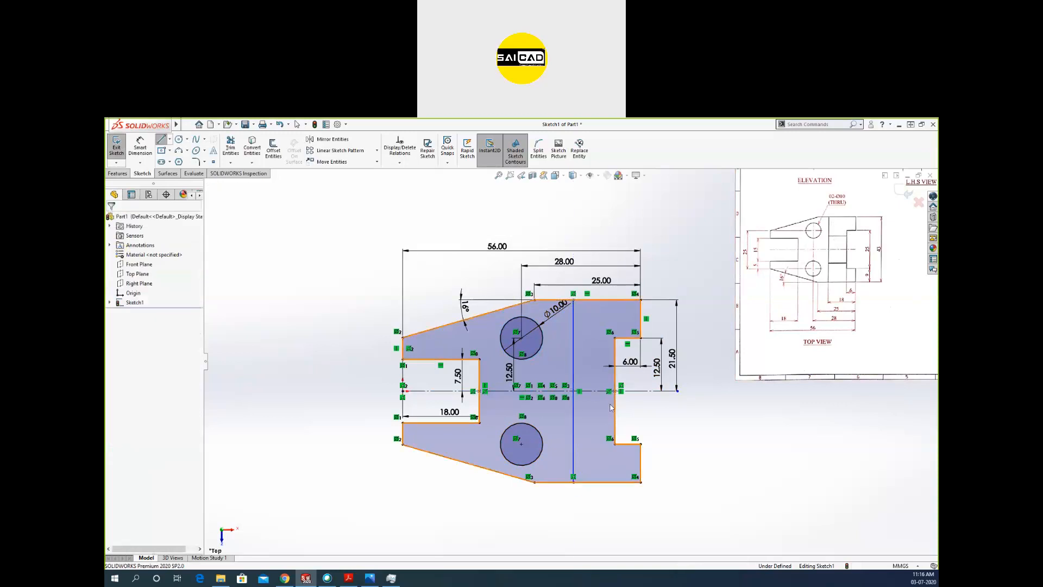
Draw two horizontal lines about 10 mm long from the vertical line to the right notch's inner edge, one on each side of the centerline.
{"action": "key", "text": "l"}
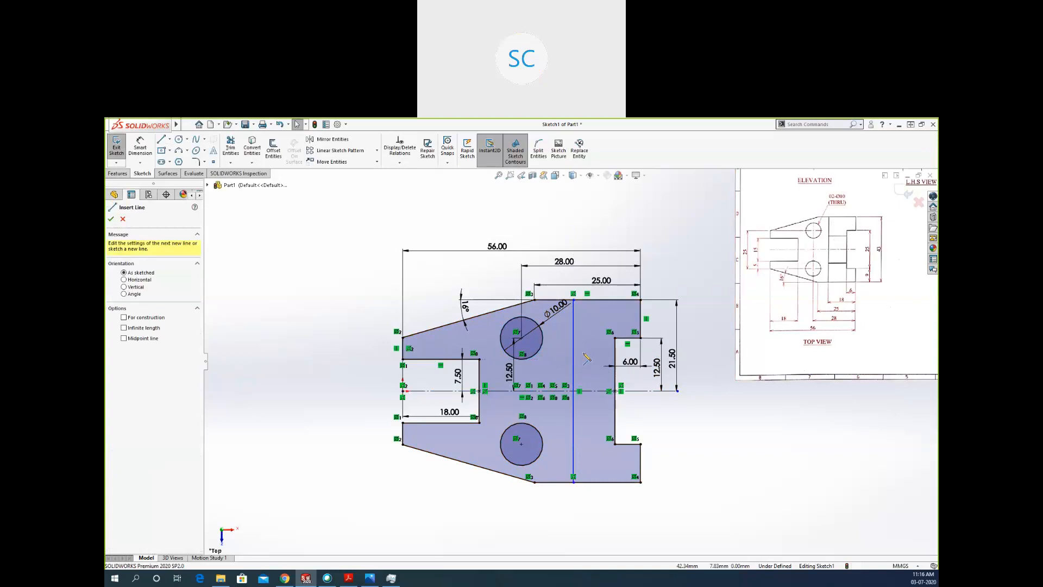
{"action": "left_click", "coordinate": [574, 350]}
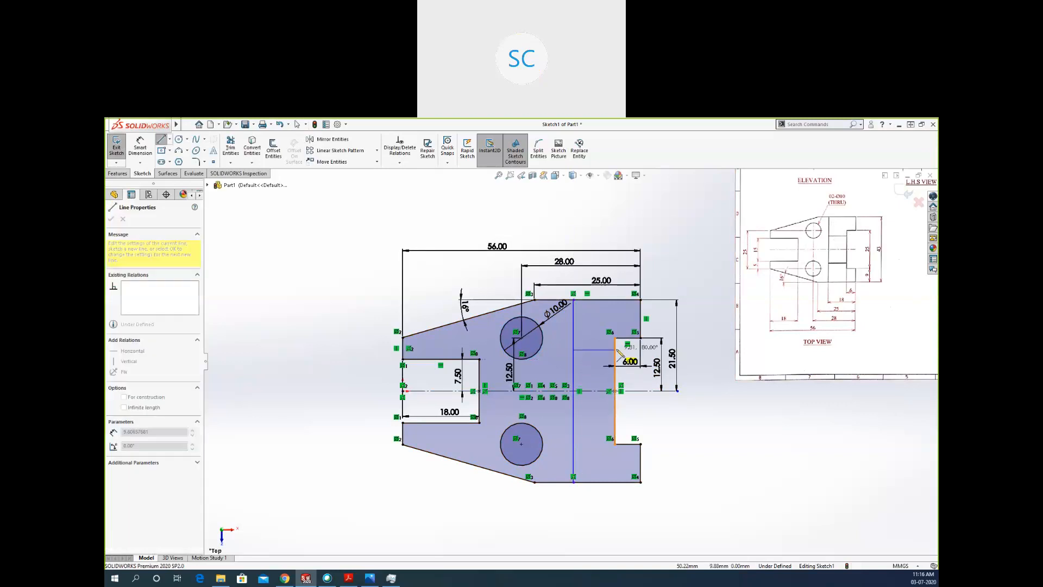
{"action": "left_click", "coordinate": [616, 350]}
{"action": "key", "text": "Escape"}
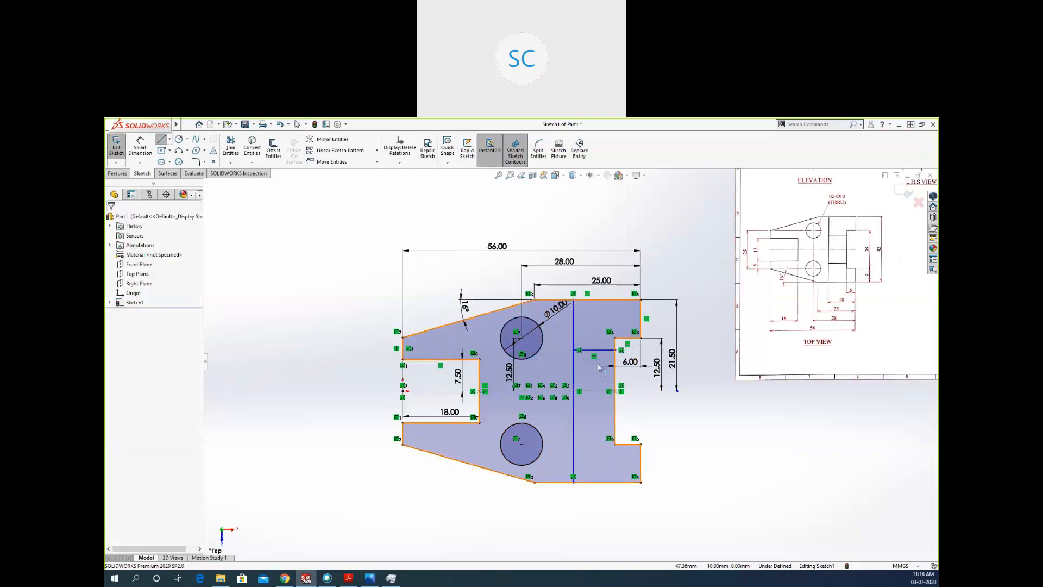
{"action": "key", "text": "l"}
{"action": "left_click", "coordinate": [573, 423]}
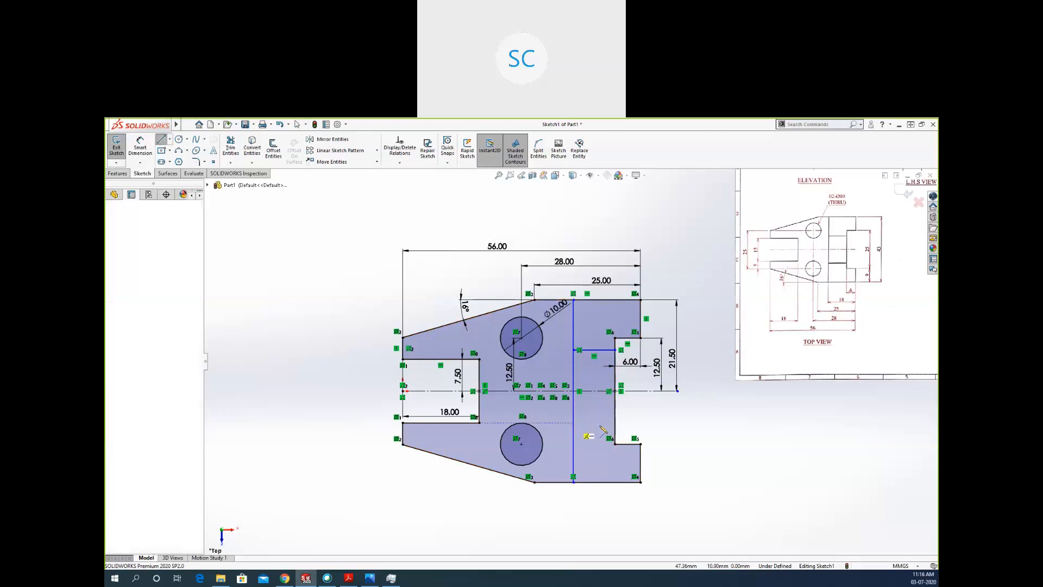
{"action": "left_click", "coordinate": [615, 423]}
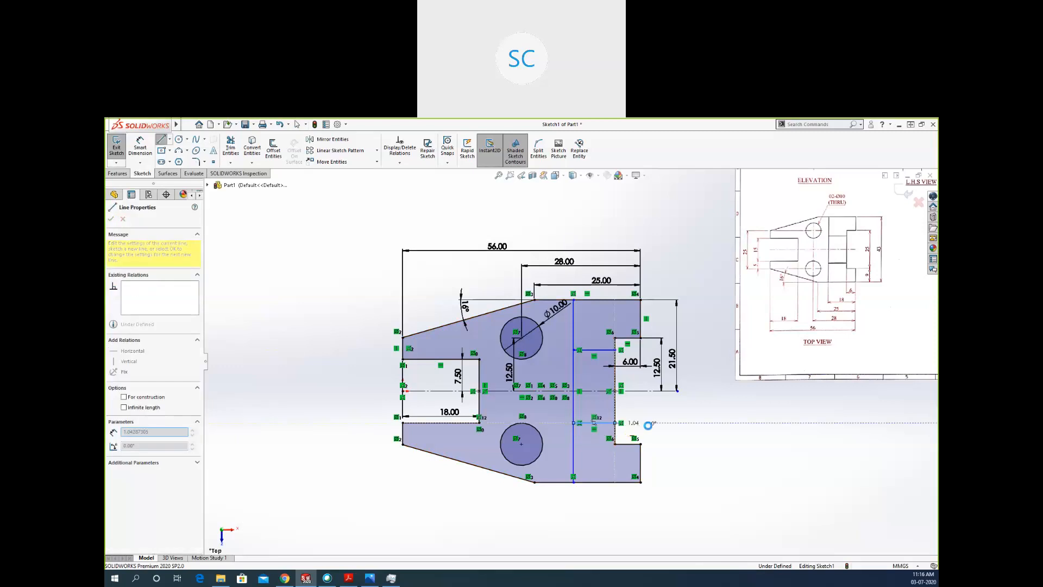
{"action": "key", "text": "Escape"}
Delete the relation tying the lower short line to the left slot's edge, and shift both short horizontal lines slightly downward.
{"action": "scroll", "coordinate": [622, 390], "scroll_direction": "down", "scroll_amount": 2}
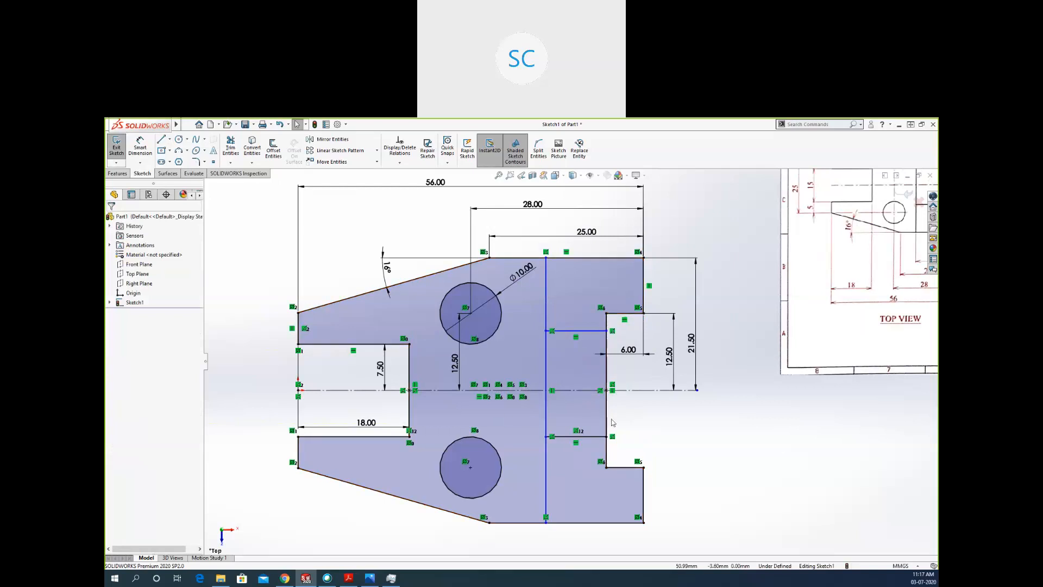
{"action": "left_click", "coordinate": [576, 432]}
{"action": "key", "text": "Delete"}
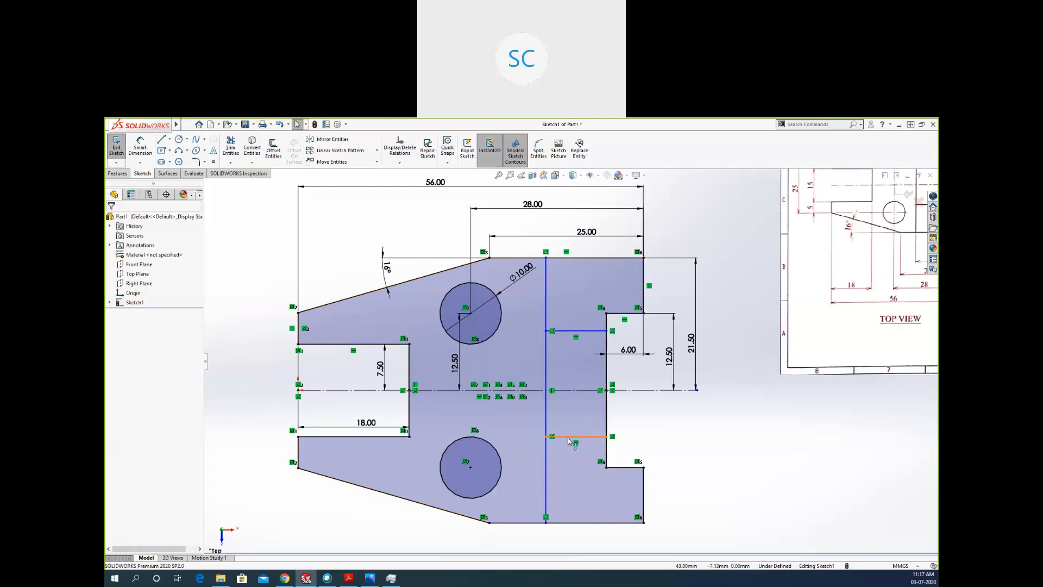
{"action": "mouse_move", "coordinate": [576, 436]}
{"action": "left_mouse_down"}
{"action": "mouse_move", "coordinate": [582, 413]}
{"action": "mouse_move", "coordinate": [580, 460]}
{"action": "mouse_move", "coordinate": [583, 442]}
{"action": "left_mouse_up"}
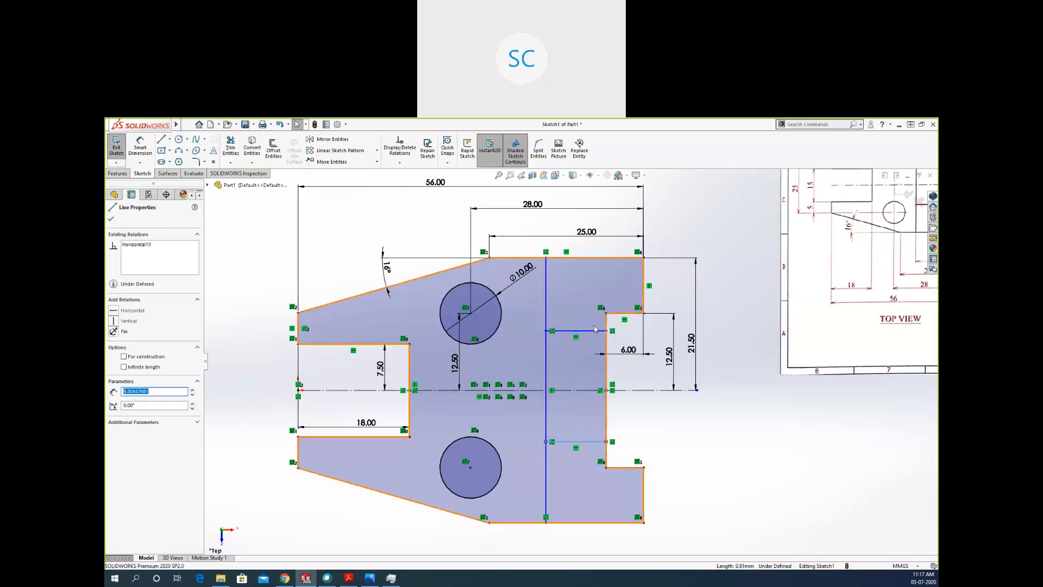
{"action": "mouse_move", "coordinate": [593, 334]}
{"action": "left_mouse_down"}
{"action": "mouse_move", "coordinate": [591, 369]}
{"action": "mouse_move", "coordinate": [593, 324]}
{"action": "mouse_move", "coordinate": [592, 361]}
{"action": "mouse_move", "coordinate": [592, 349]}
{"action": "left_mouse_up"}
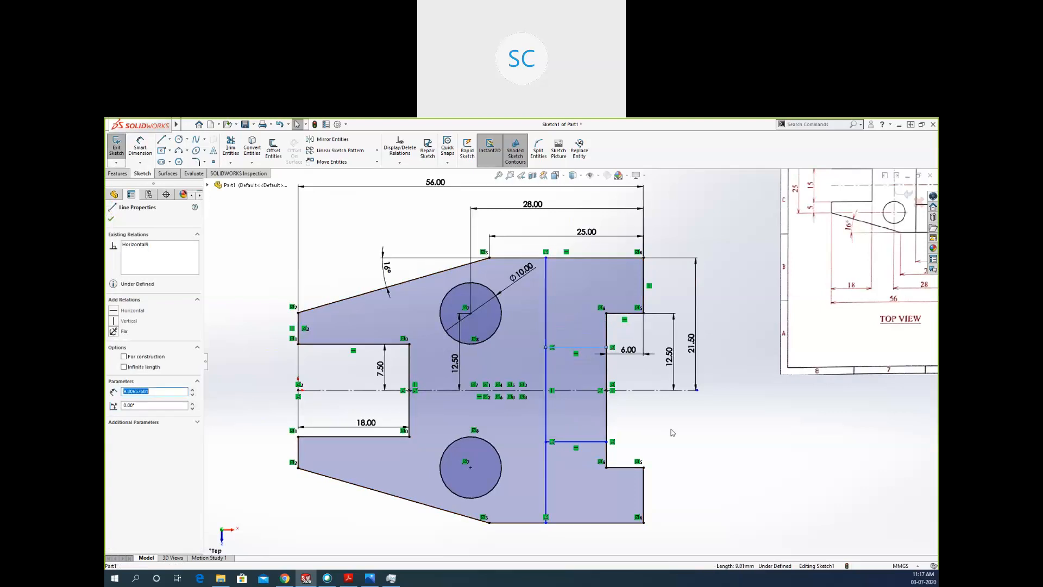
{"action": "left_click", "coordinate": [663, 429]}
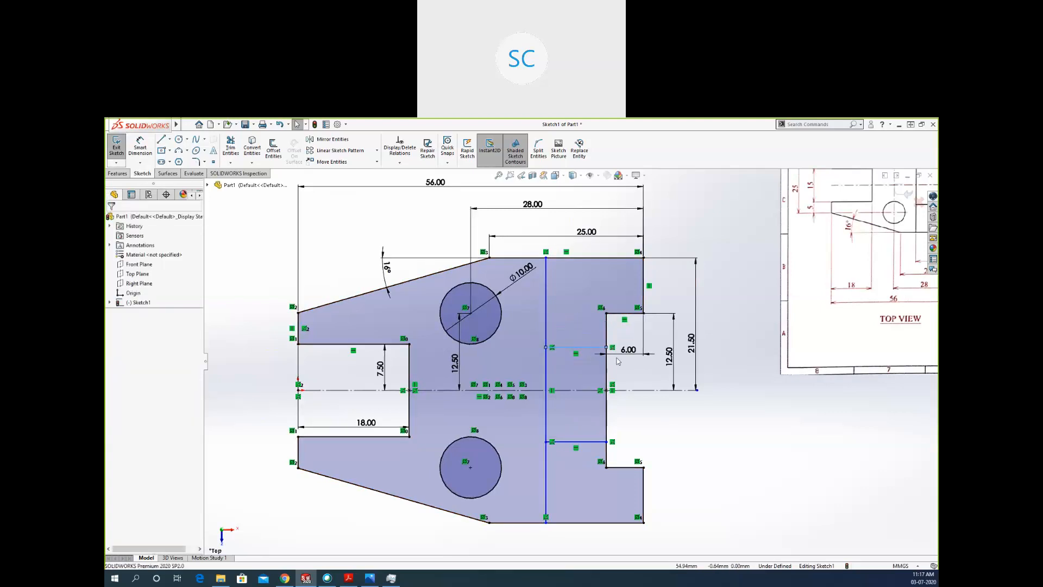
Make the two short horizontal lines symmetric about the horizontal centerline.
{"action": "left_click", "coordinate": [585, 347]}
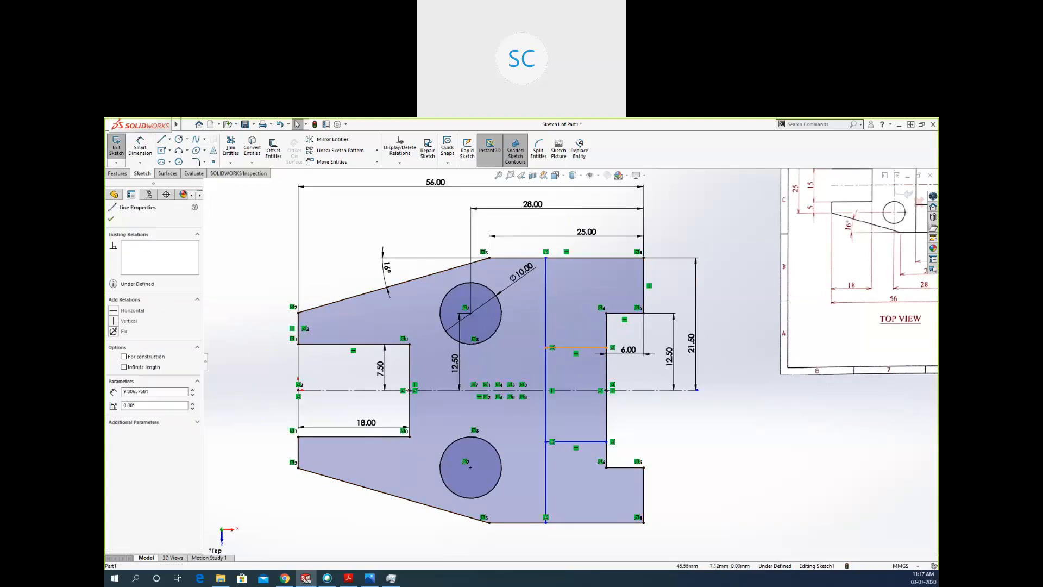
{"action": "left_click", "coordinate": [587, 443], "text": "ctrl"}
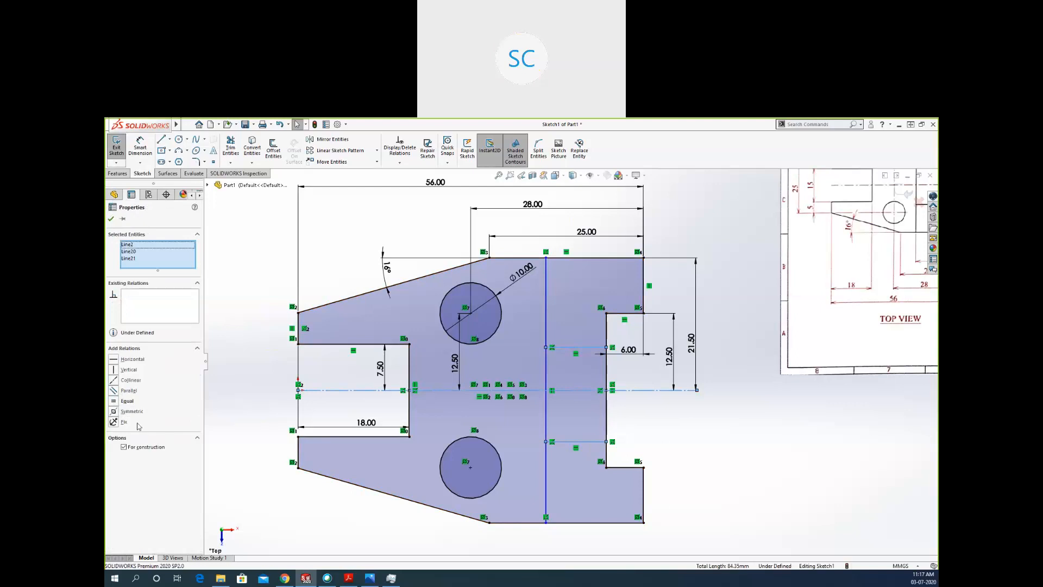
{"action": "left_click", "coordinate": [116, 413]}
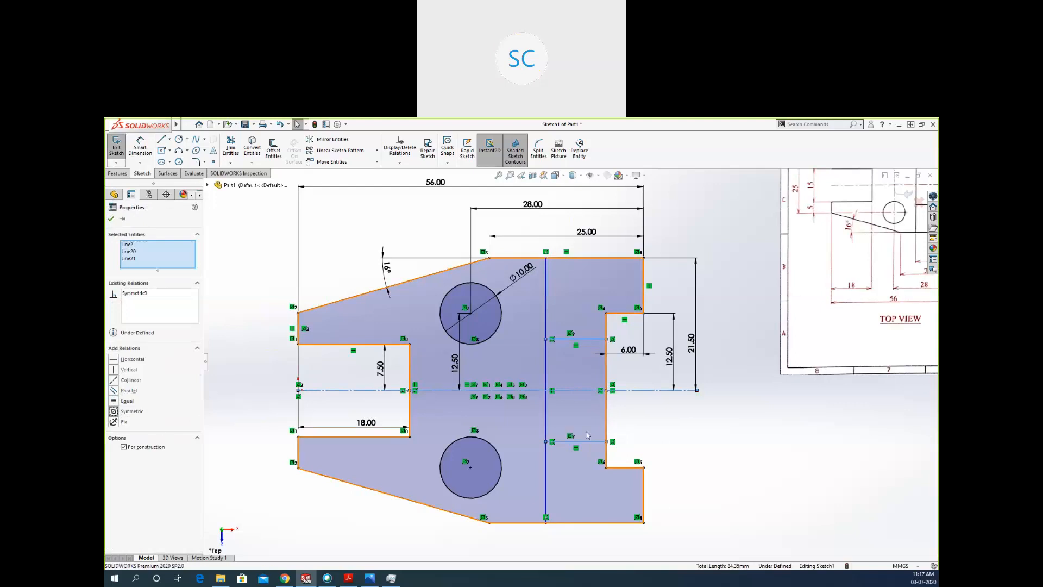
{"action": "left_click", "coordinate": [733, 460]}
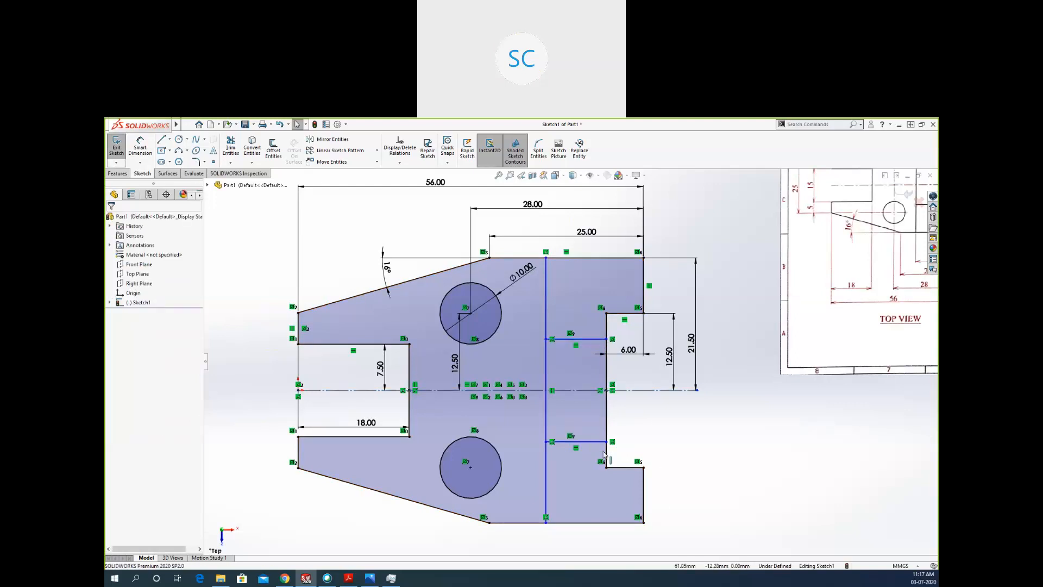
Nudge the lower short horizontal line to check its freedom, and place a vertical distance dimension between the two short horizontal lines.
{"action": "mouse_move", "coordinate": [595, 440]}
{"action": "left_mouse_down"}
{"action": "mouse_move", "coordinate": [594, 422]}
{"action": "mouse_move", "coordinate": [599, 470]}
{"action": "mouse_move", "coordinate": [591, 423]}
{"action": "mouse_move", "coordinate": [595, 465]}
{"action": "mouse_move", "coordinate": [592, 424]}
{"action": "mouse_move", "coordinate": [595, 444]}
{"action": "left_mouse_up"}
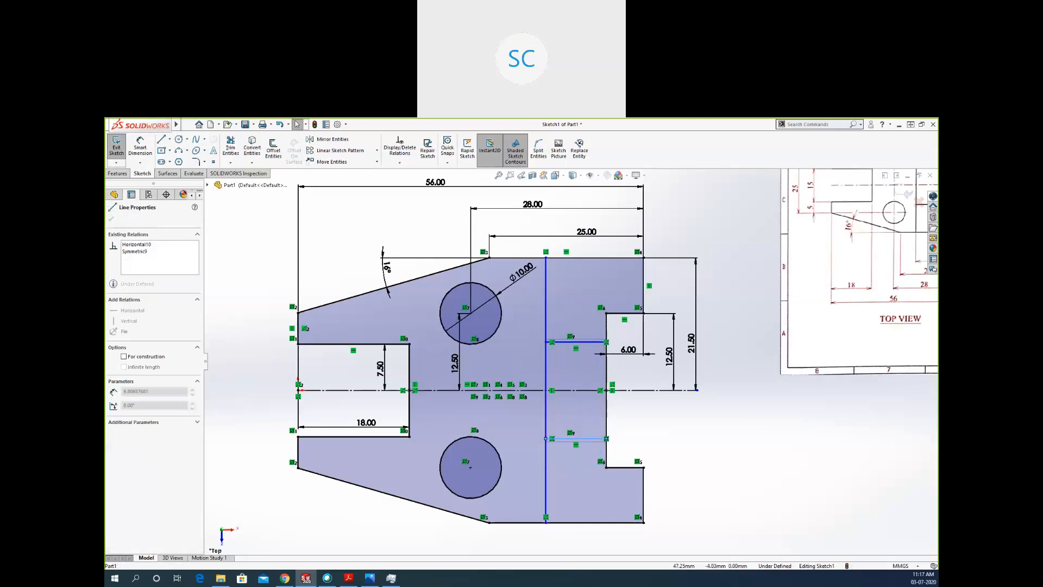
{"action": "left_click", "coordinate": [723, 449]}
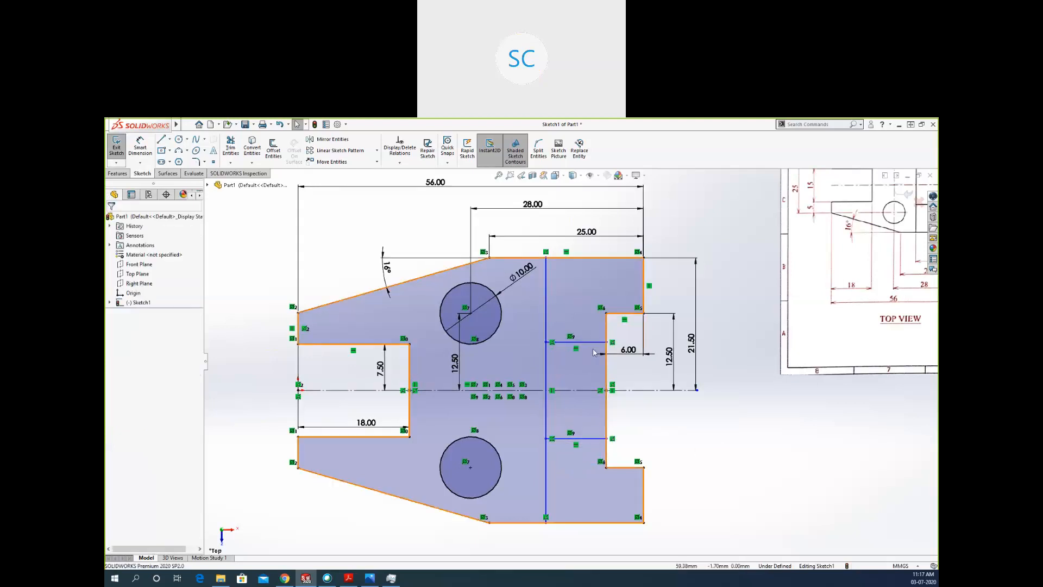
{"action": "left_click", "coordinate": [140, 148]}
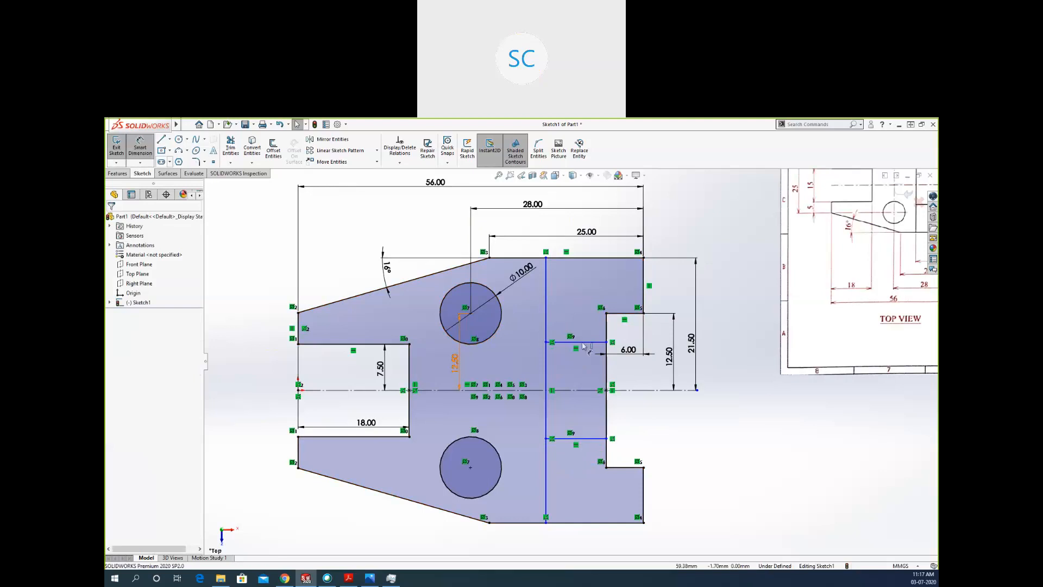
{"action": "left_click", "coordinate": [565, 343]}
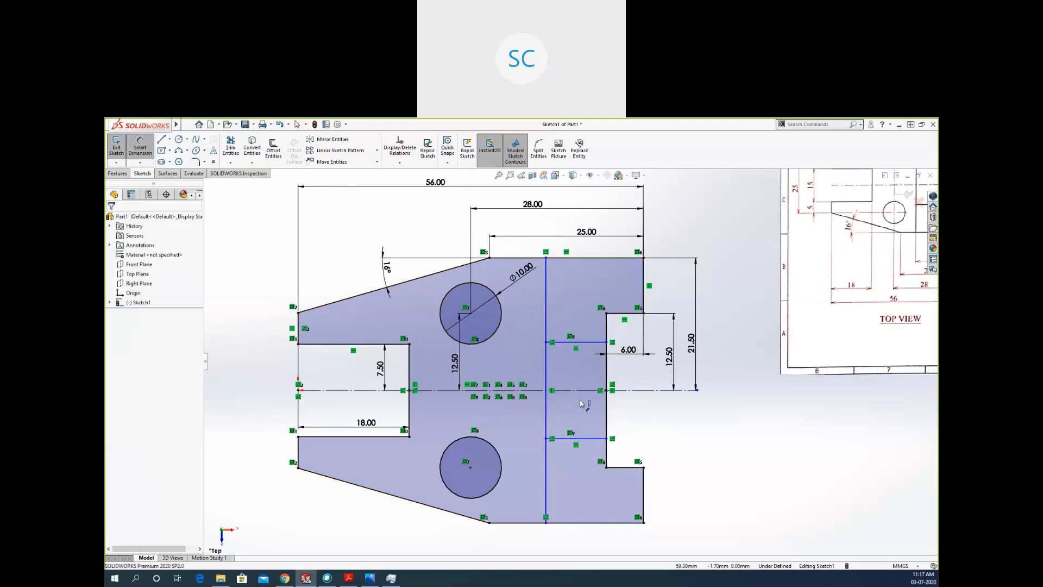
{"action": "left_click", "coordinate": [589, 438]}
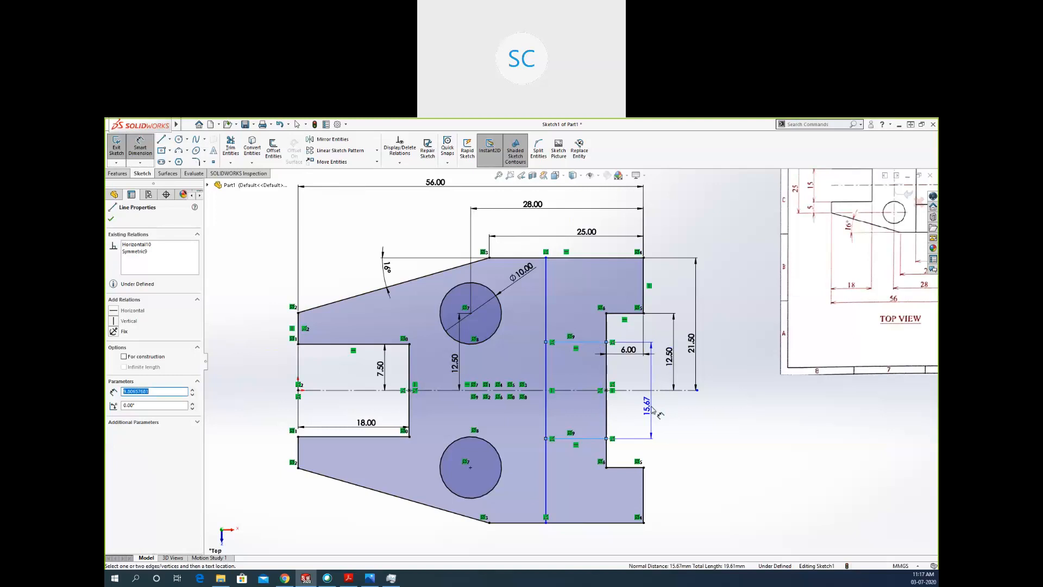
{"action": "left_click", "coordinate": [653, 412]}
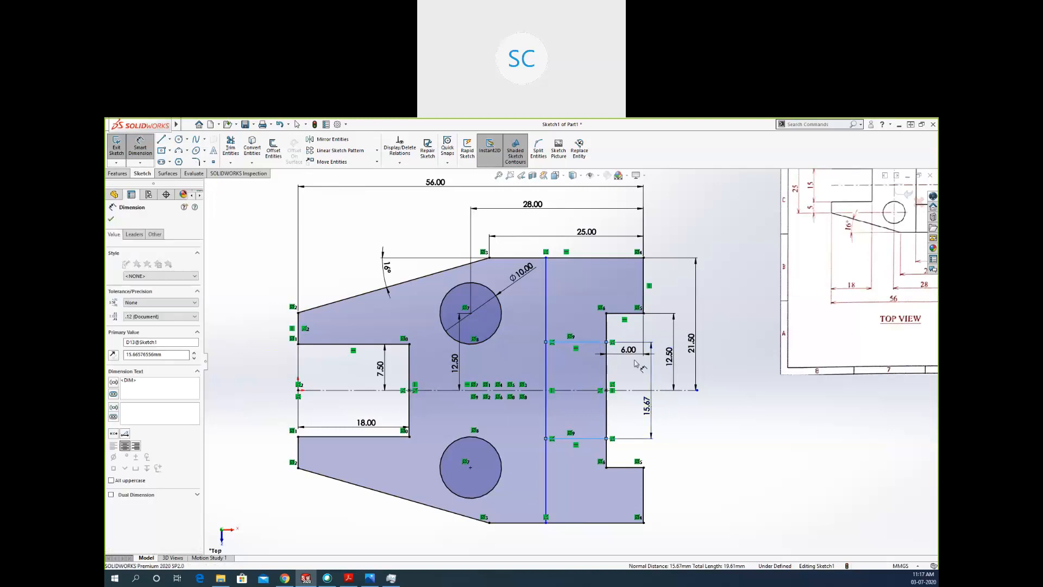
Examine the reference drawing's views for the step's depth and the spacing of its inner lines, marking the relevant edges and dimensions.
{"action": "scroll", "coordinate": [408, 451], "scroll_direction": "up", "scroll_amount": 2}
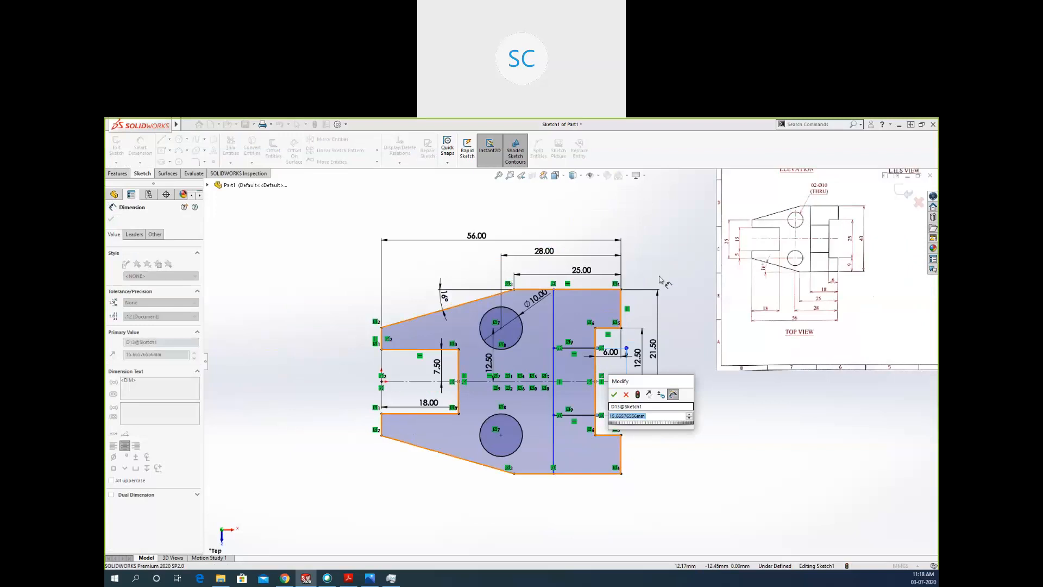
{"action": "scroll", "coordinate": [760, 265], "scroll_direction": "down", "scroll_amount": 1}
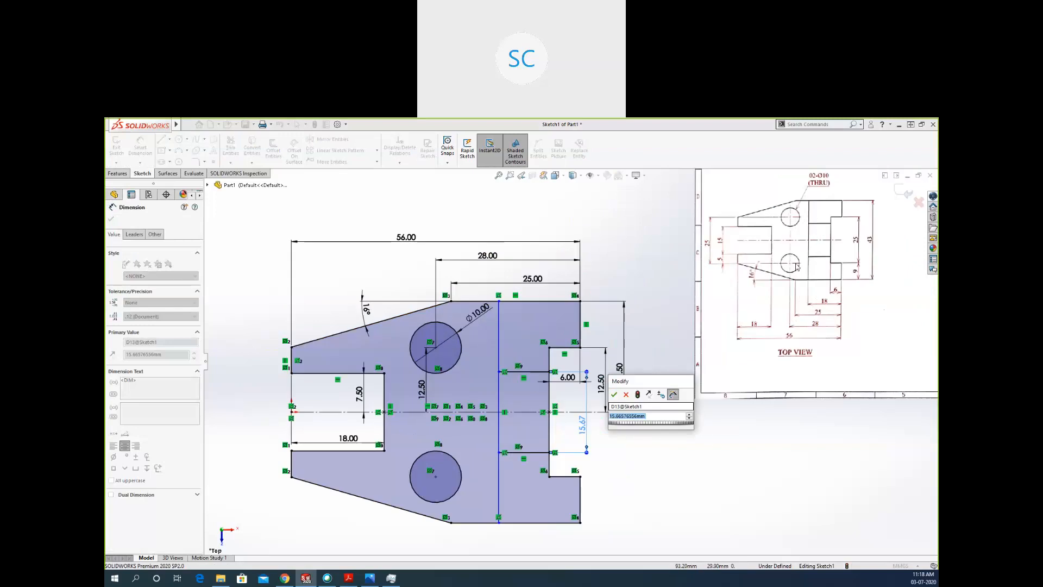
{"action": "scroll", "coordinate": [705, 442], "scroll_direction": "up", "scroll_amount": 4}
{"action": "scroll", "coordinate": [696, 262], "scroll_direction": "down", "scroll_amount": 4}
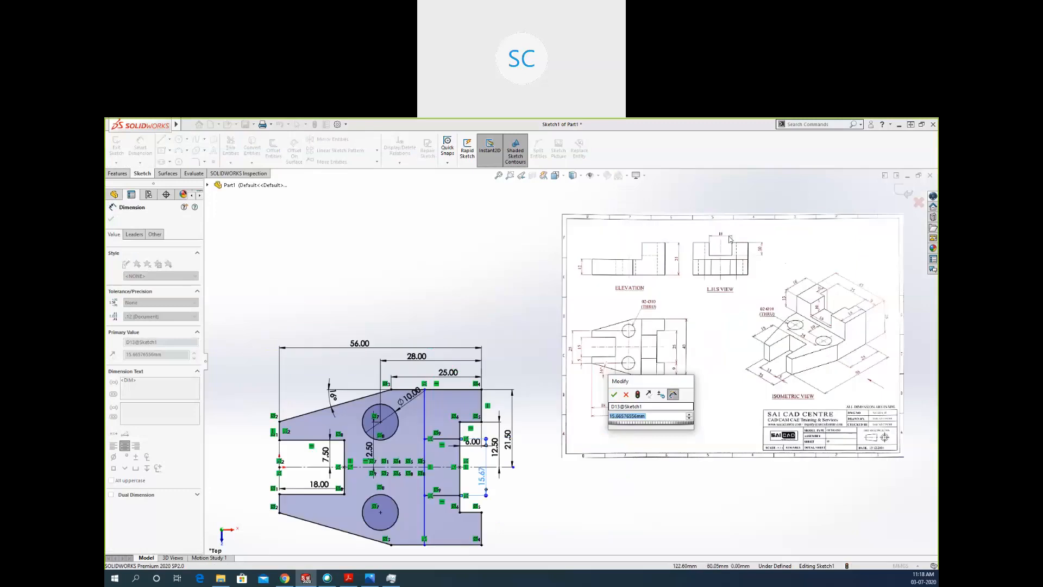
{"action": "scroll", "coordinate": [696, 262], "scroll_direction": "down", "scroll_amount": 2}
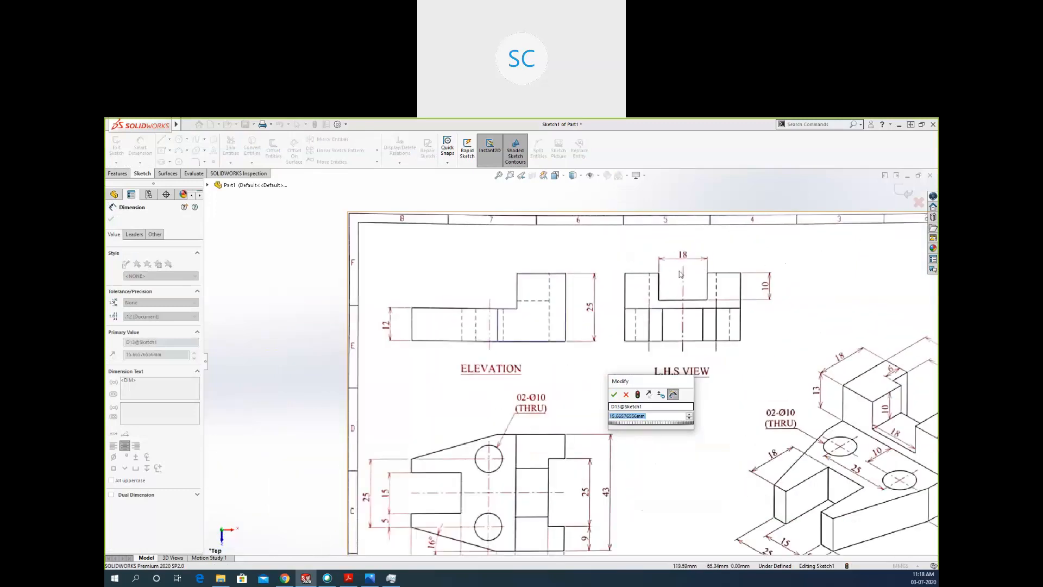
{"action": "scroll", "coordinate": [655, 280], "scroll_direction": "up", "scroll_amount": 2}
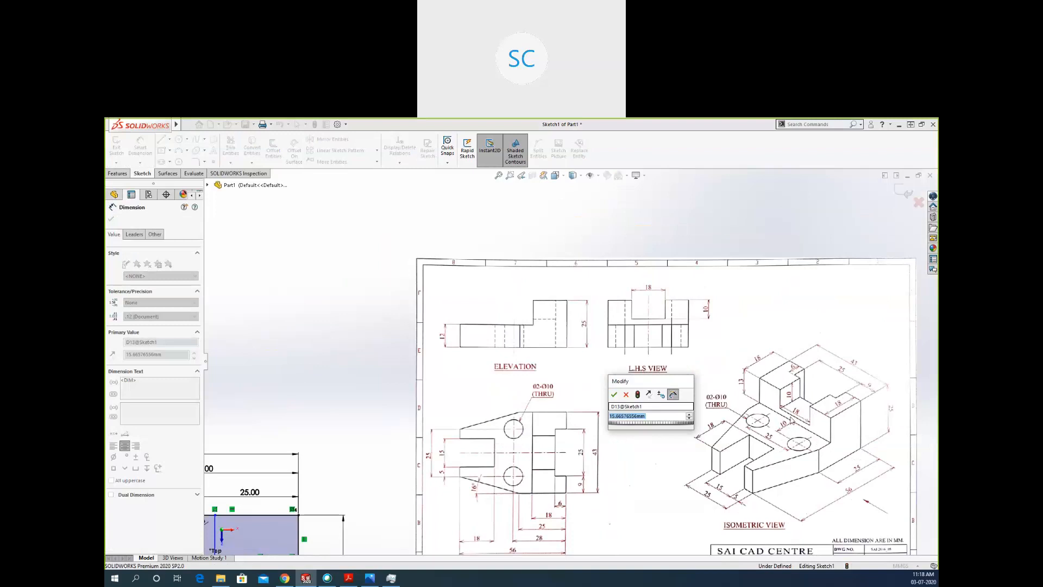
{"action": "scroll", "coordinate": [791, 420], "scroll_direction": "down", "scroll_amount": 3}
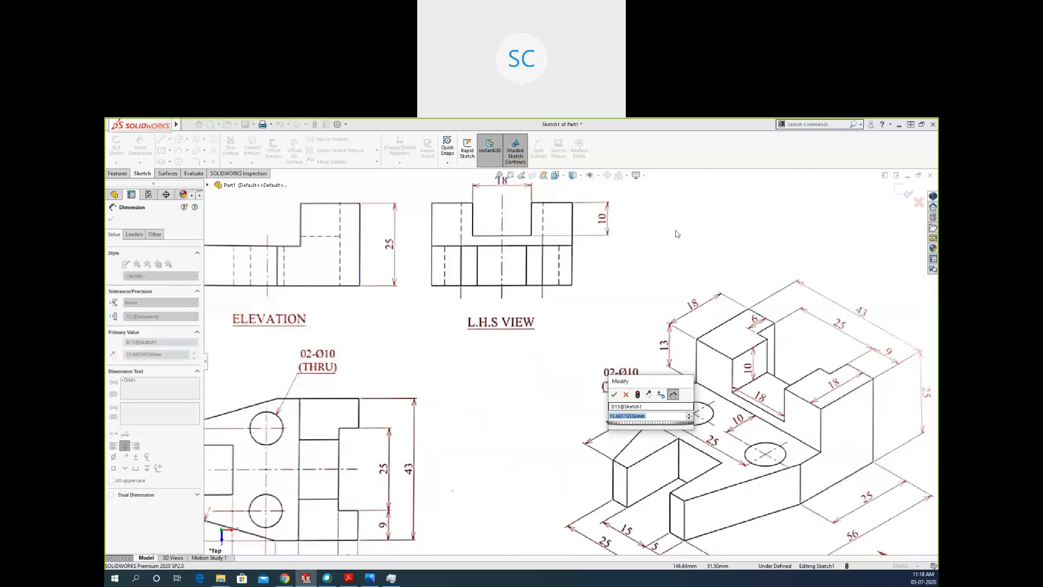
{"action": "mouse_move", "coordinate": [579, 131]}
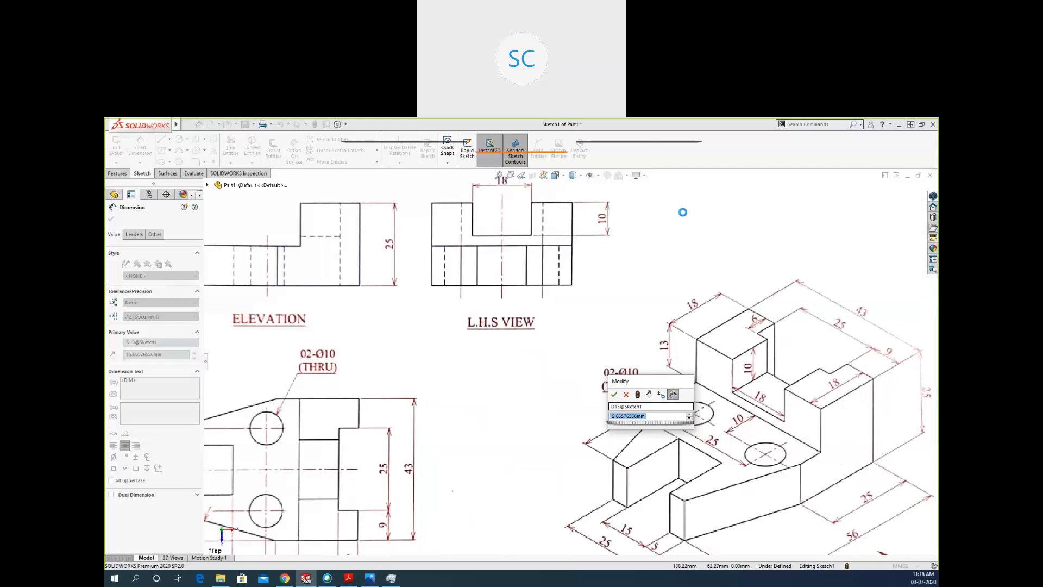
{"action": "mouse_move", "coordinate": [696, 269]}
{"action": "left_mouse_down"}
{"action": "mouse_move", "coordinate": [676, 319]}
{"action": "mouse_move", "coordinate": [654, 268]}
{"action": "left_mouse_up"}
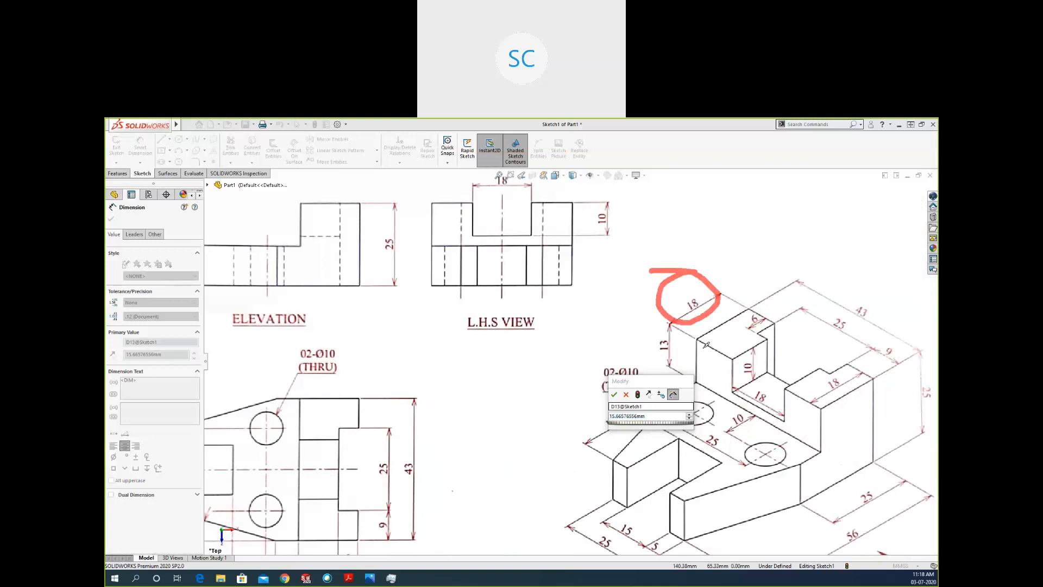
{"action": "left_click_drag", "start_coordinate": [698, 339], "coordinate": [727, 352]}
{"action": "left_click_drag", "start_coordinate": [298, 402], "coordinate": [303, 494]}
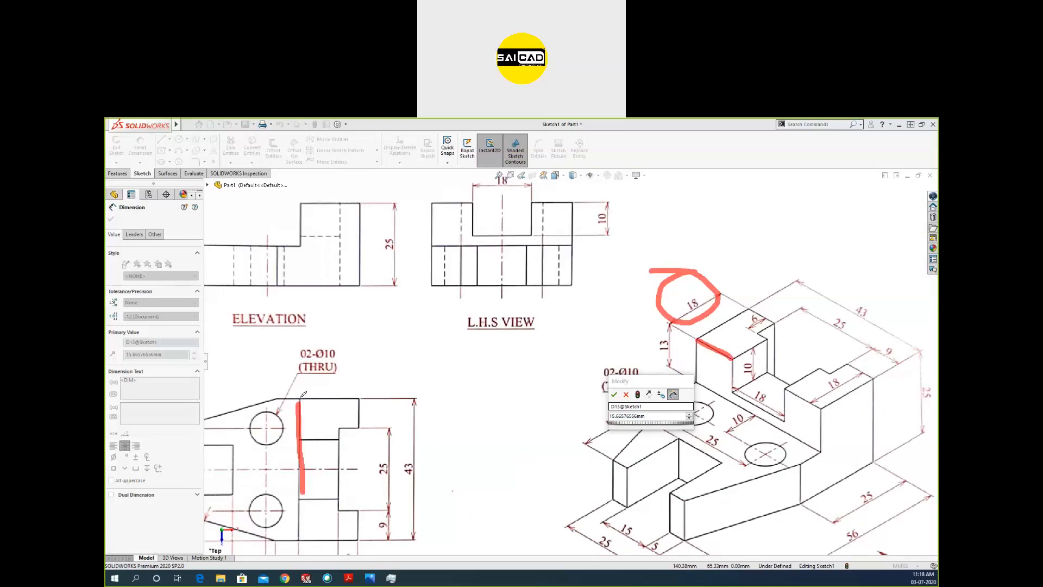
{"action": "left_click_drag", "start_coordinate": [304, 393], "coordinate": [370, 394]}
{"action": "left_click_drag", "start_coordinate": [696, 331], "coordinate": [690, 329]}
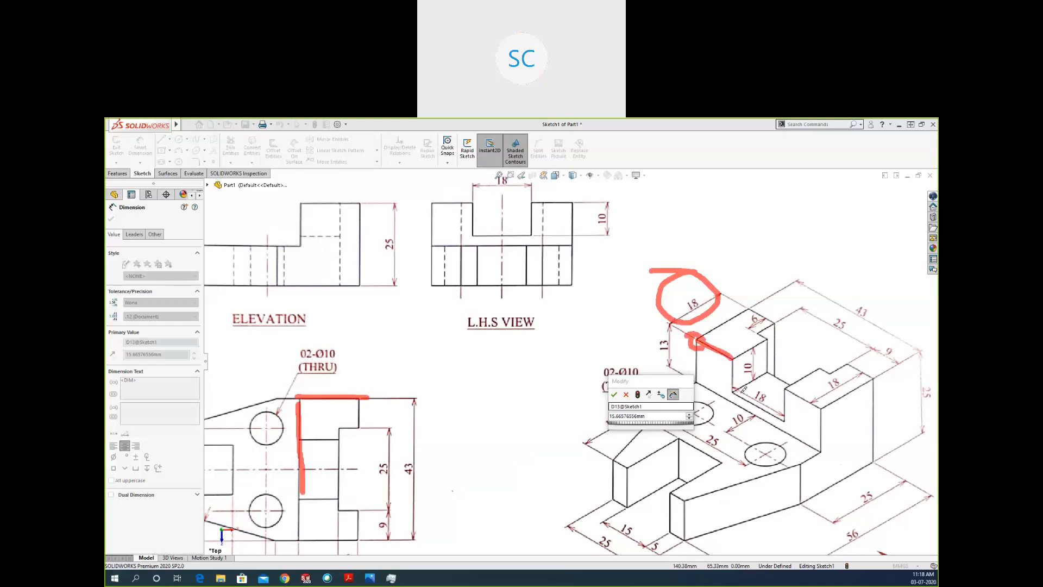
{"action": "mouse_move", "coordinate": [734, 390]}
{"action": "left_mouse_down"}
{"action": "mouse_move", "coordinate": [772, 372]}
{"action": "mouse_move", "coordinate": [762, 407]}
{"action": "mouse_move", "coordinate": [780, 416]}
{"action": "left_mouse_up"}
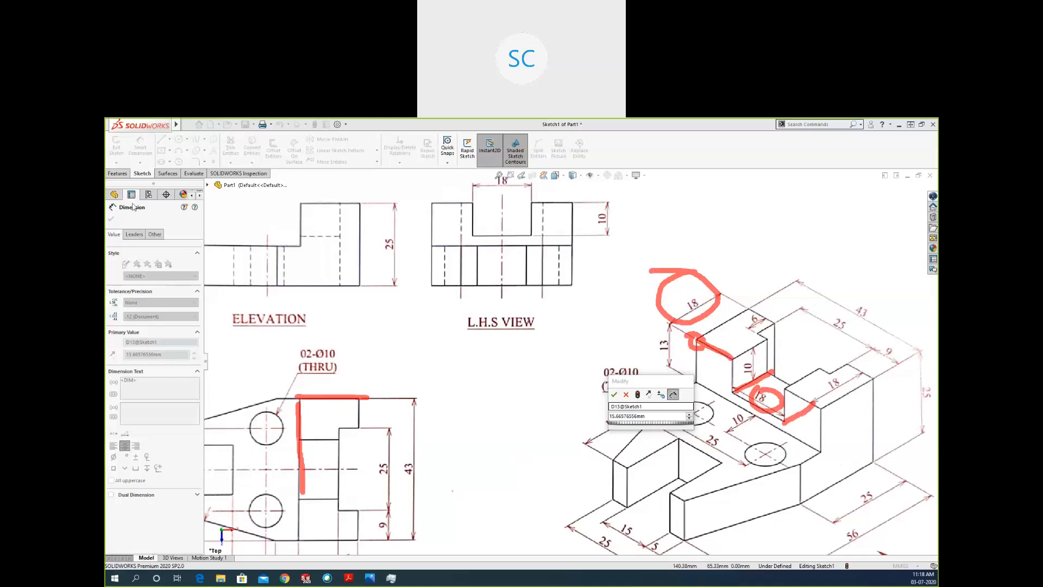
{"action": "left_click", "coordinate": [187, 215]}
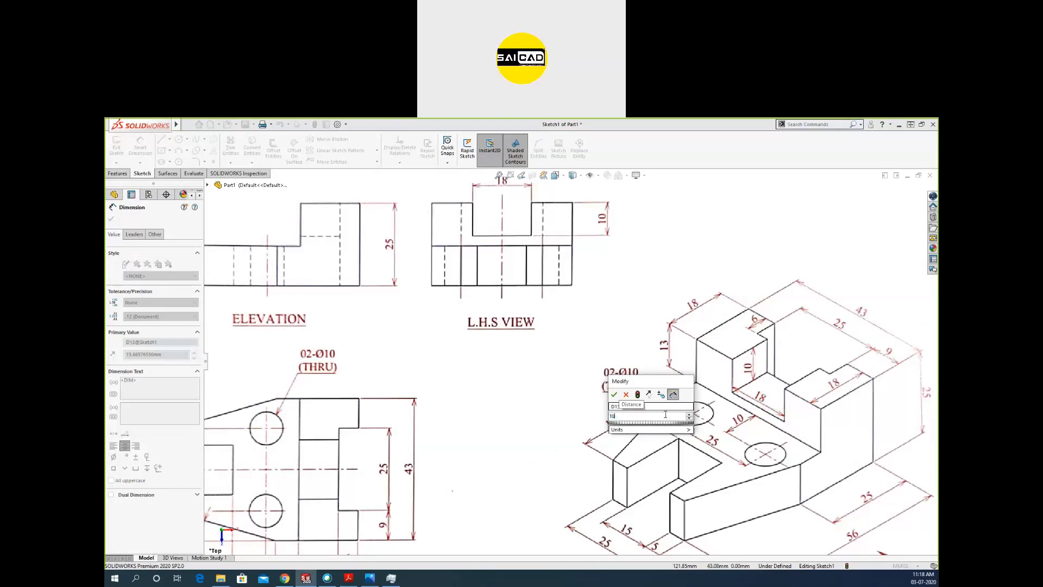
Set the distance between the two short horizontal lines to 18 mm.
{"action": "key", "text": "Return"}
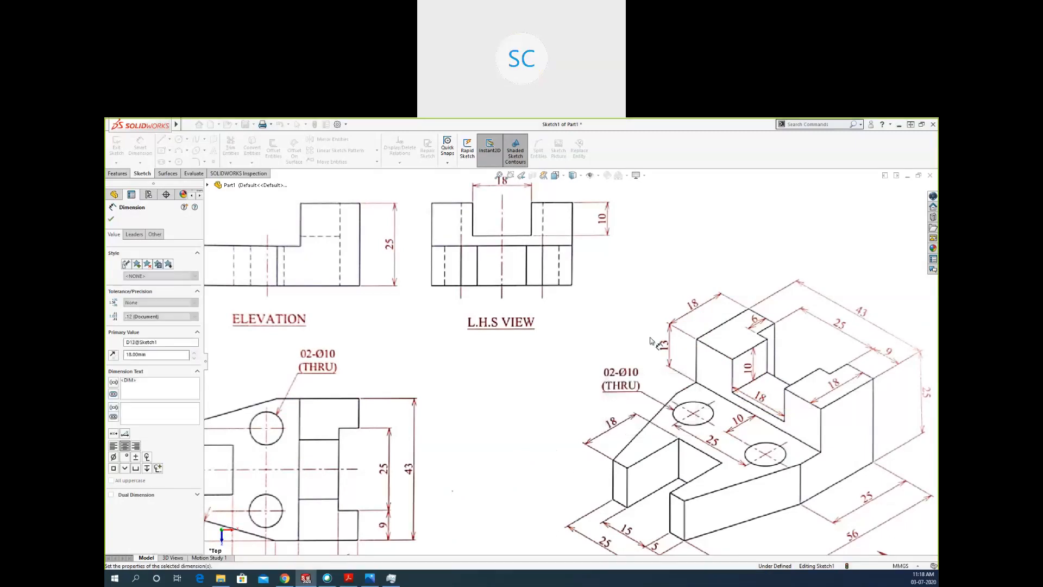
{"action": "scroll", "coordinate": [645, 336], "scroll_direction": "up", "scroll_amount": 5}
{"action": "scroll", "coordinate": [641, 383], "scroll_direction": "down", "scroll_amount": 5}
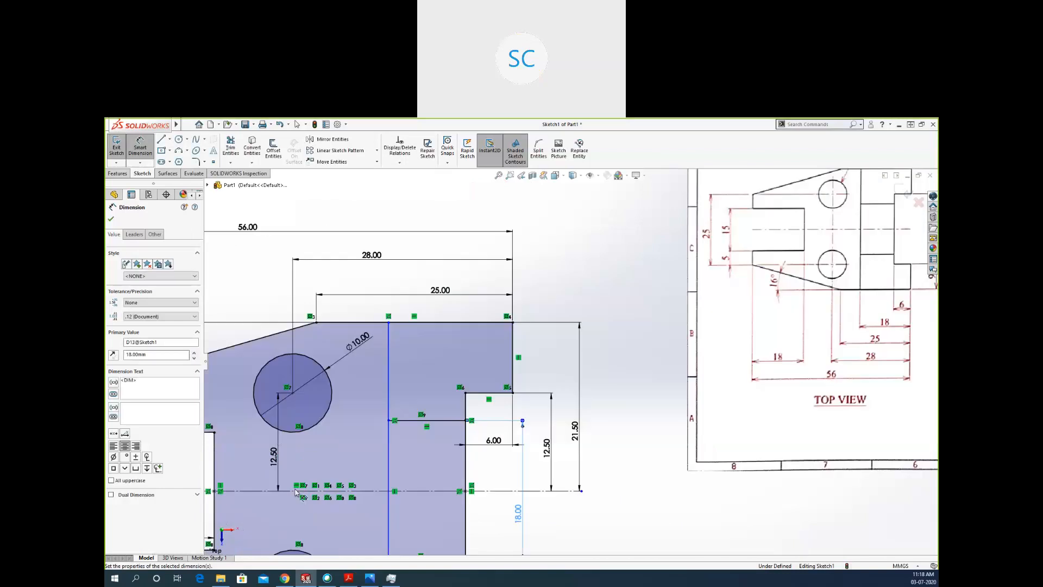
{"action": "scroll", "coordinate": [557, 434], "scroll_direction": "up", "scroll_amount": 2}
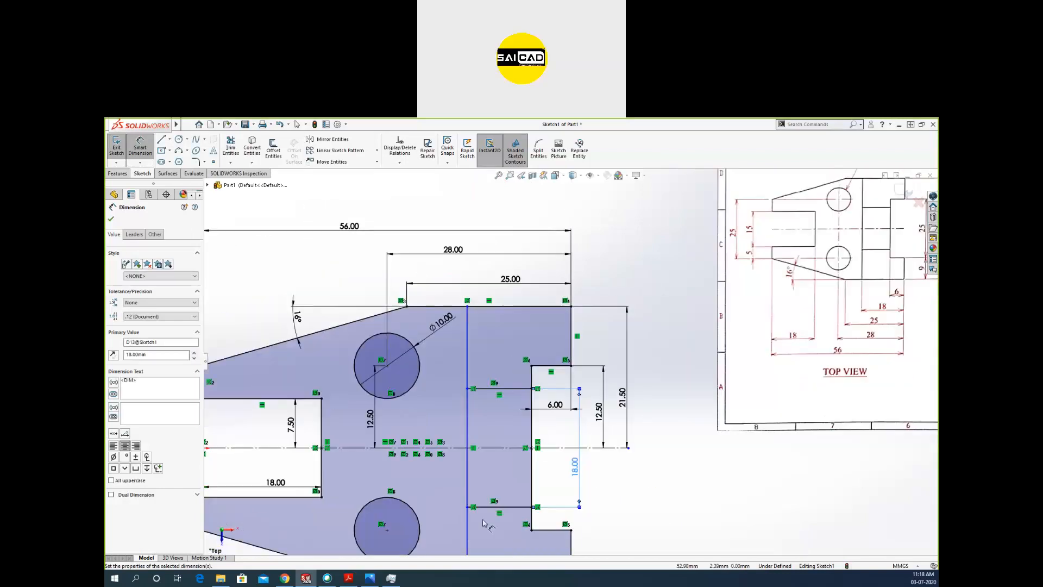
{"action": "scroll", "coordinate": [492, 520], "scroll_direction": "down", "scroll_amount": 1}
{"action": "key", "text": "Escape"}
{"action": "key", "text": "Escape"}
Dimension the long vertical line 18 mm from the profile's right outer edge.
{"action": "scroll", "coordinate": [533, 381], "scroll_direction": "up", "scroll_amount": 2}
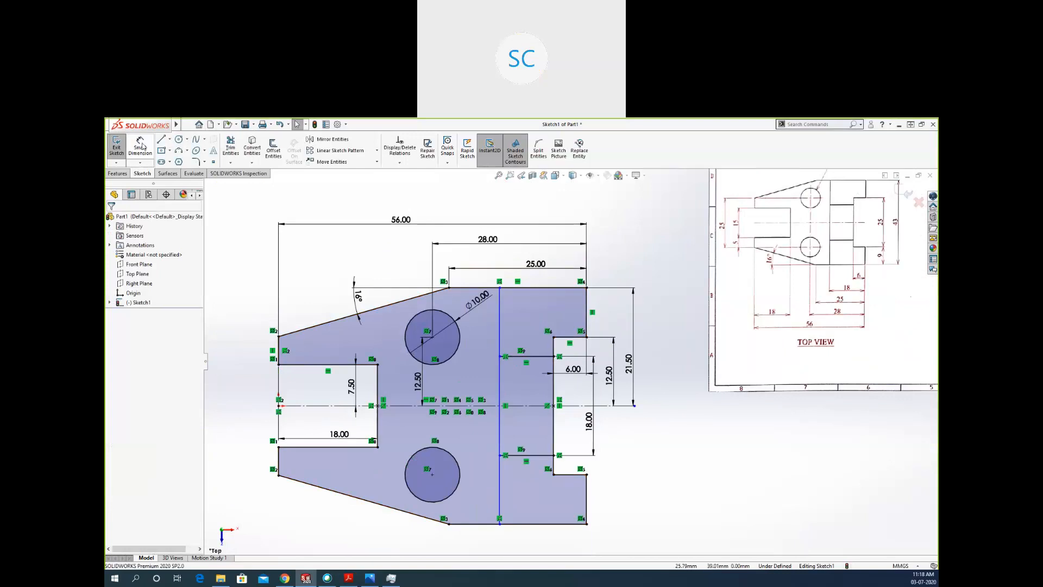
{"action": "left_click", "coordinate": [499, 310]}
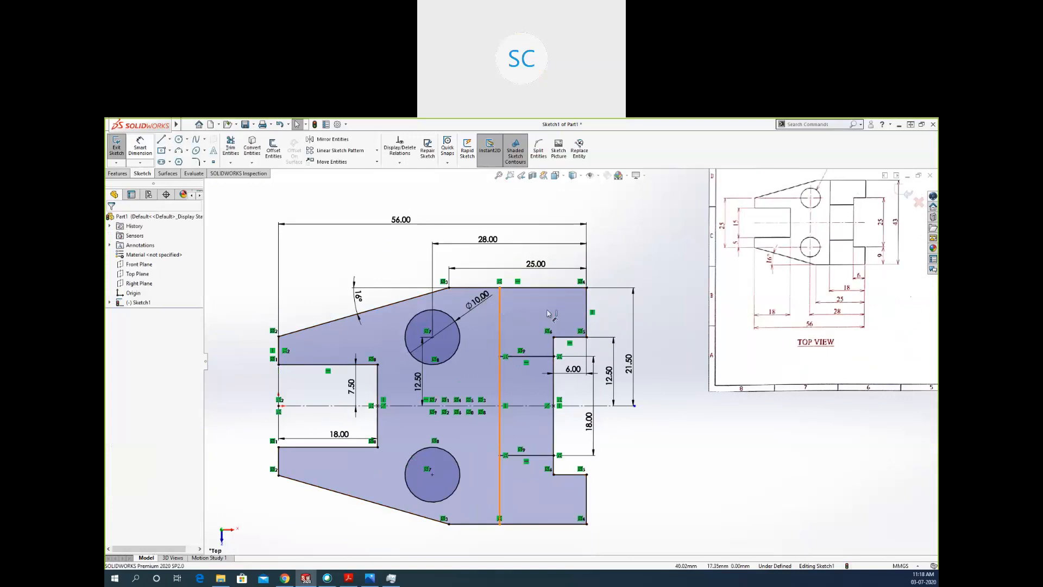
{"action": "left_click", "coordinate": [588, 303]}
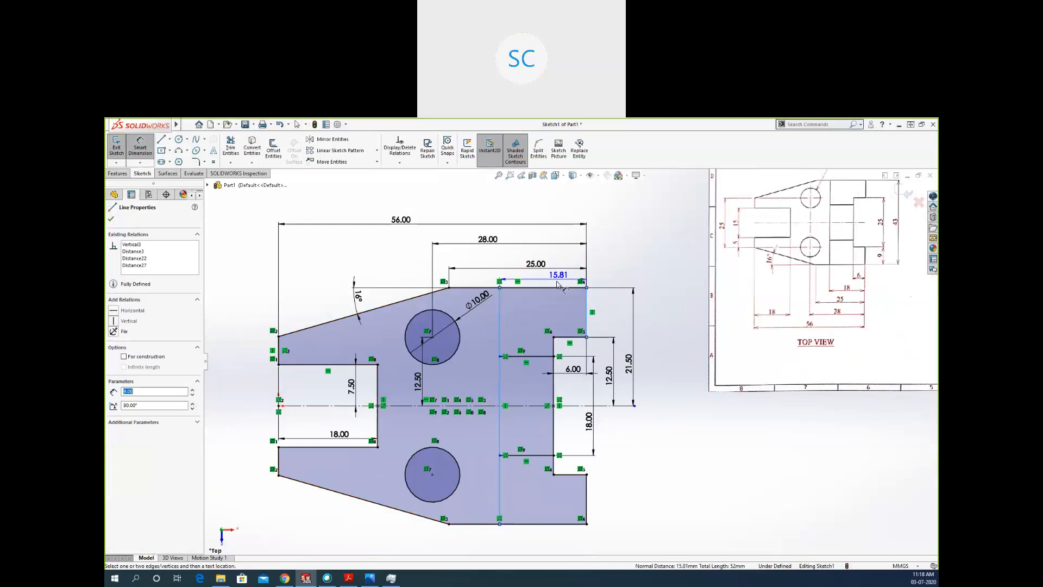
{"action": "left_click", "coordinate": [559, 279]}
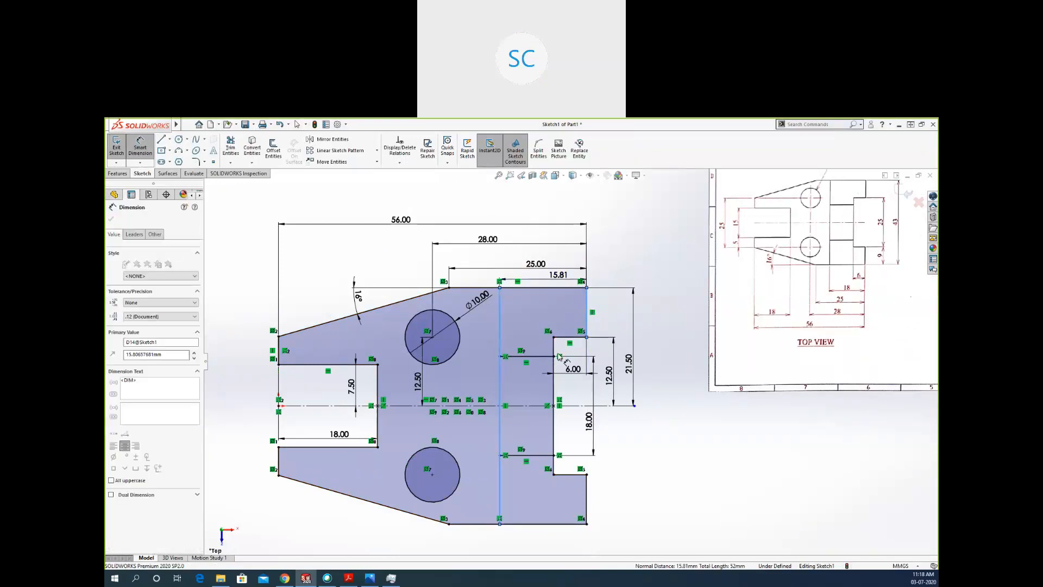
{"action": "type", "text": "18"}
{"action": "key", "text": "Return"}
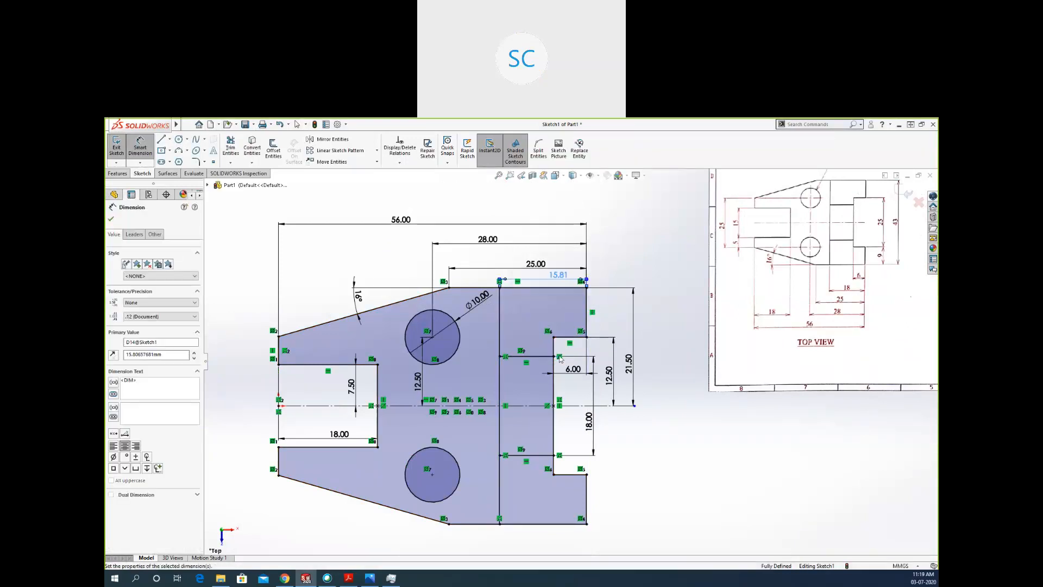
{"action": "key", "text": "Escape"}
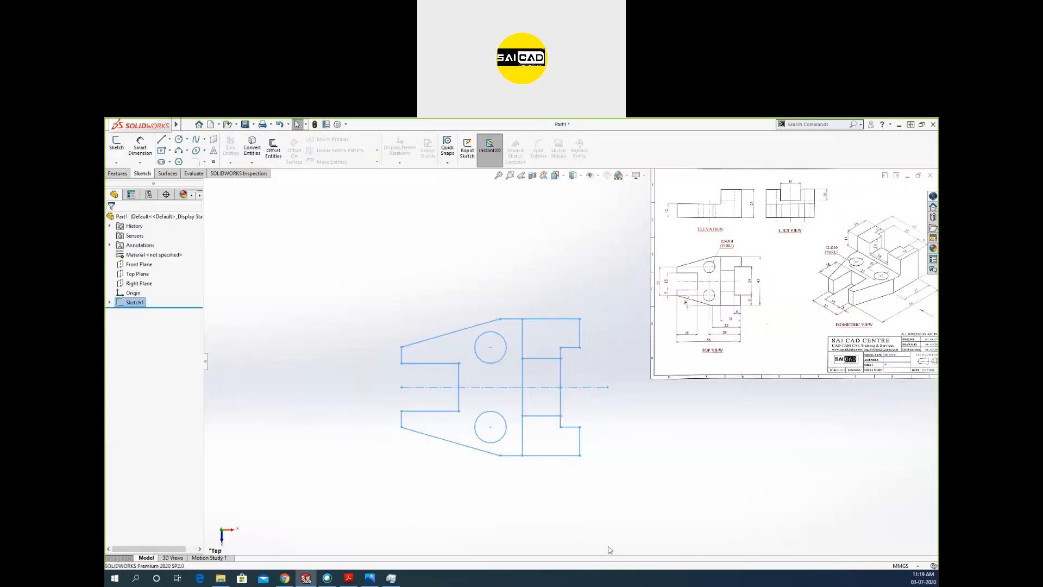
Clear the selection of the closed profile sketch and reopen that sketch for editing.
{"action": "left_click", "coordinate": [326, 456]}
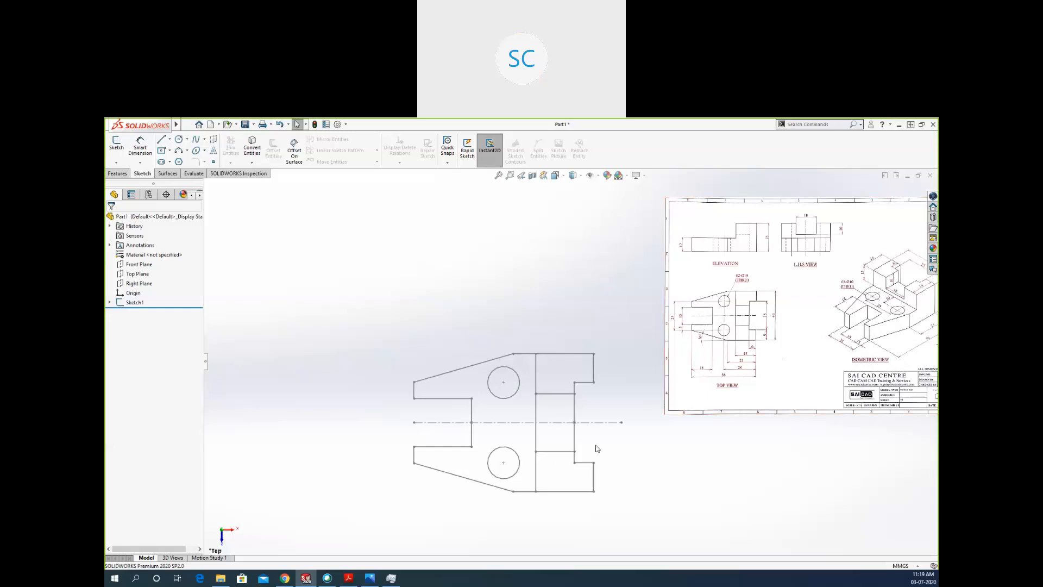
{"action": "scroll", "coordinate": [595, 443], "scroll_direction": "down", "scroll_amount": 2}
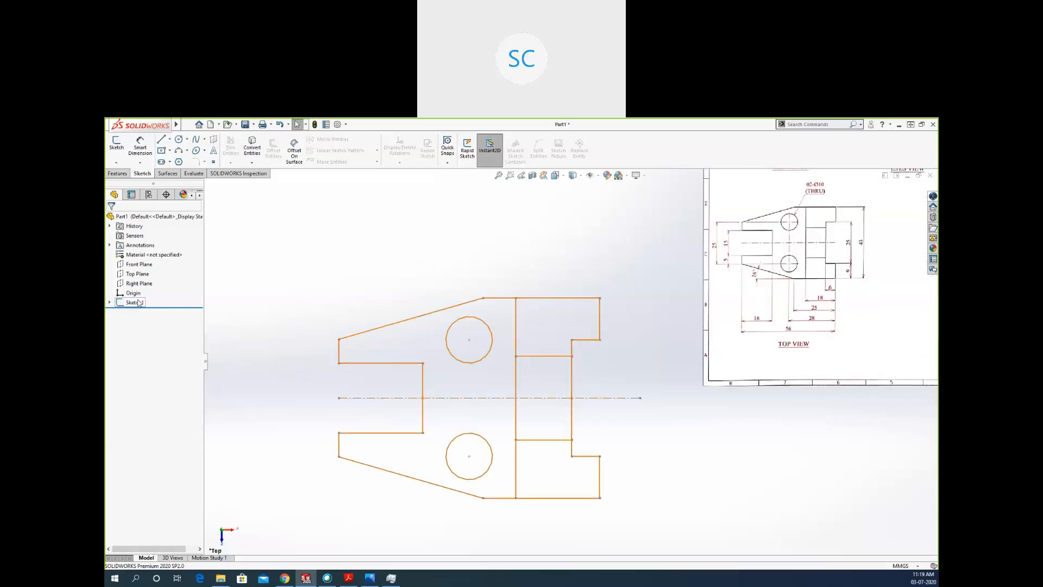
{"action": "left_click", "coordinate": [135, 302]}
{"action": "left_click", "coordinate": [145, 275]}
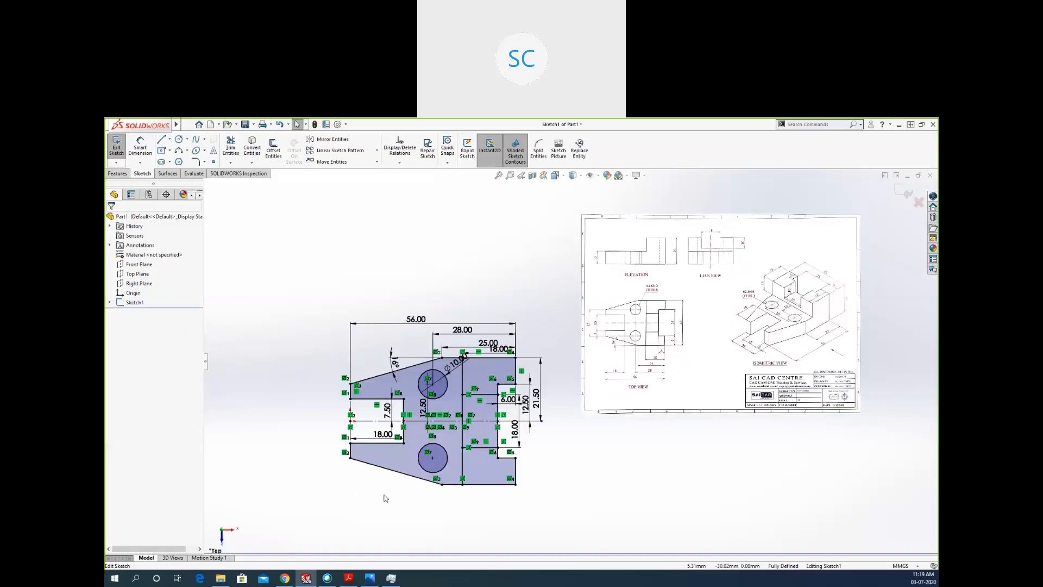
{"action": "scroll", "coordinate": [386, 494], "scroll_direction": "down", "scroll_amount": 3}
{"action": "scroll", "coordinate": [426, 499], "scroll_direction": "up", "scroll_amount": 2}
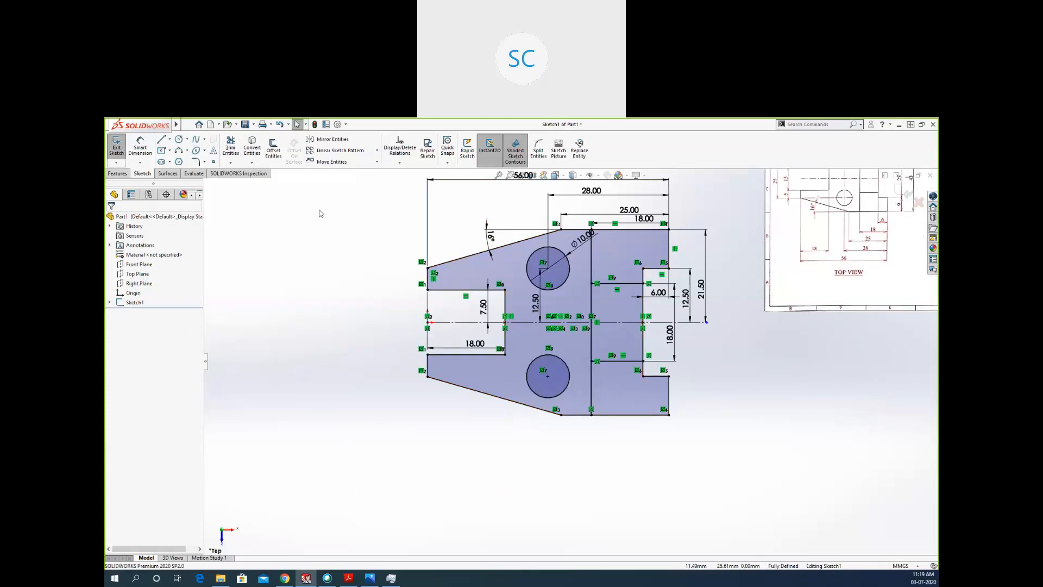
Try to add an angle dimension between the lower slanted edge and the lower horizontal edge, and undo it.
{"action": "left_click", "coordinate": [143, 145]}
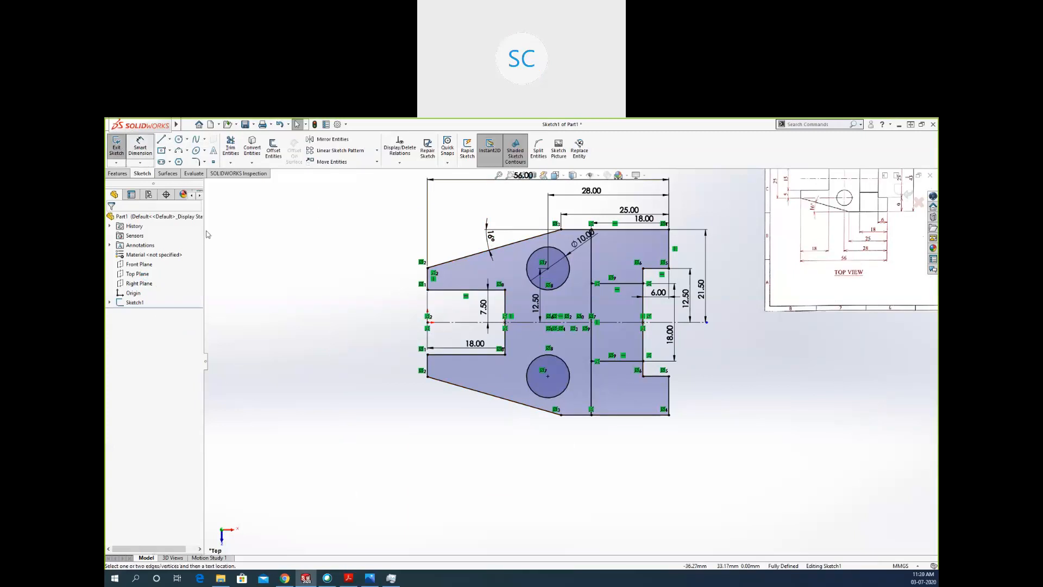
{"action": "left_click", "coordinate": [573, 416]}
{"action": "left_click", "coordinate": [584, 415]}
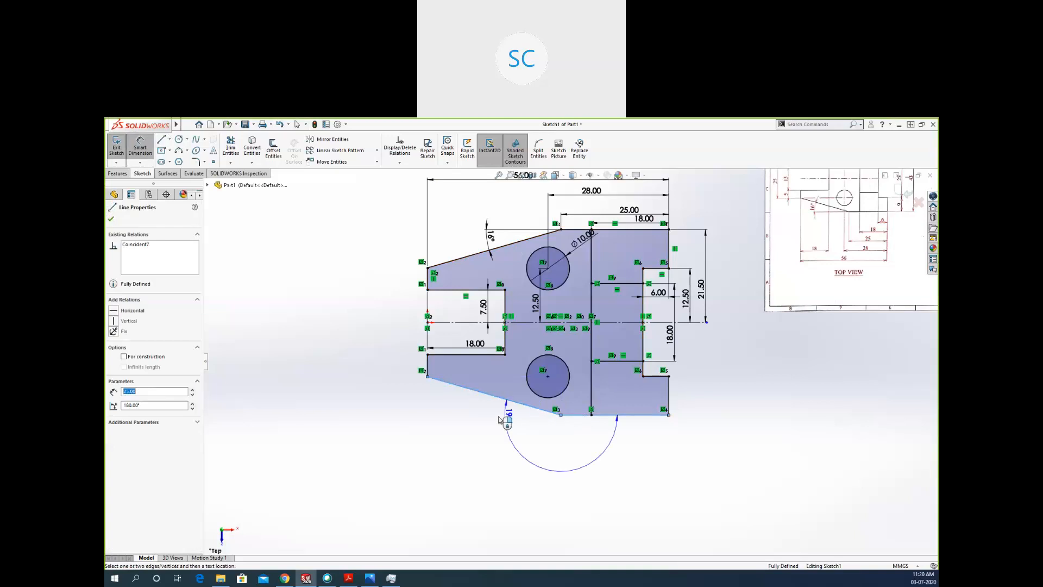
{"action": "left_click", "coordinate": [465, 403]}
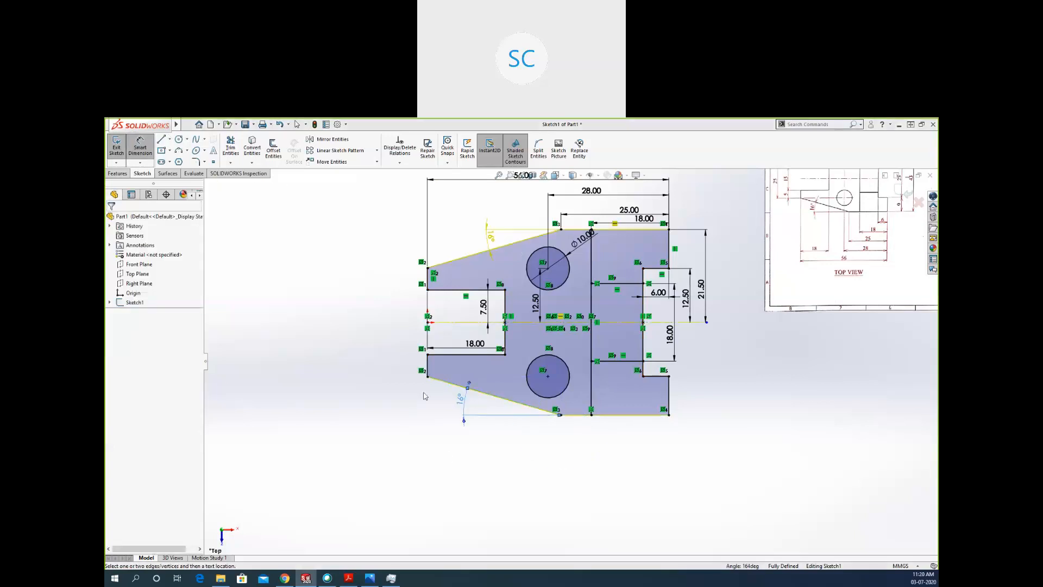
{"action": "key", "text": "ctrl+z"}
{"action": "scroll", "coordinate": [526, 409], "scroll_direction": "down", "scroll_amount": 2}
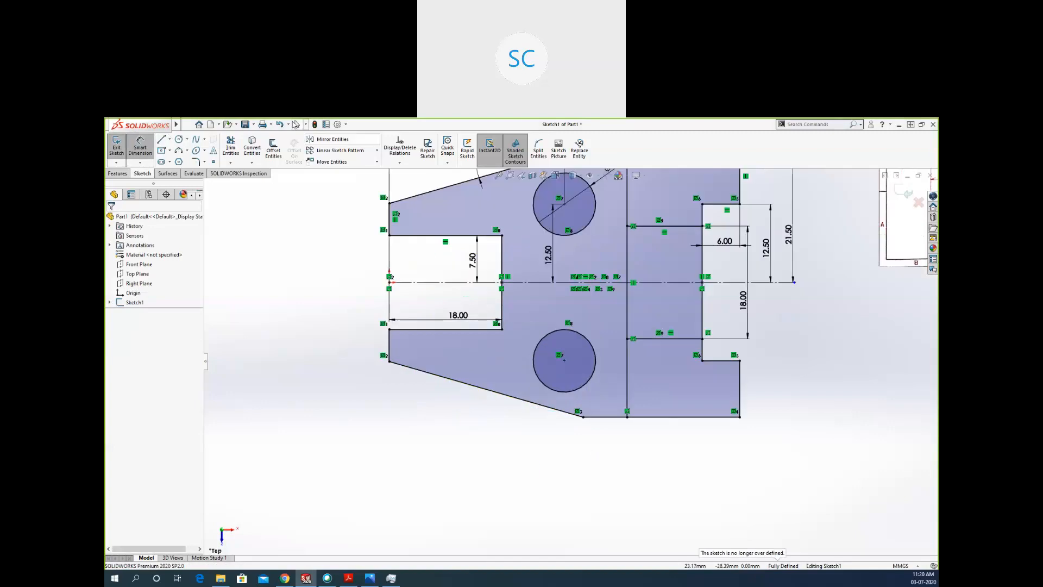
Add a driven angle dimension between the lower slanted edge and the bottom horizontal edge, and delete it.
{"action": "left_click", "coordinate": [532, 406]}
{"action": "left_click", "coordinate": [593, 417]}
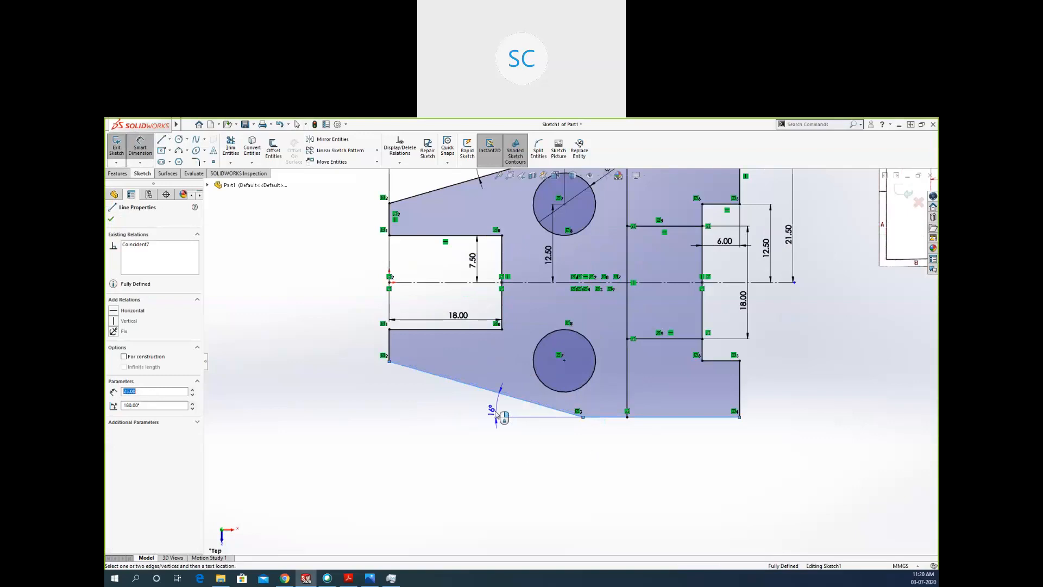
{"action": "left_click", "coordinate": [503, 418]}
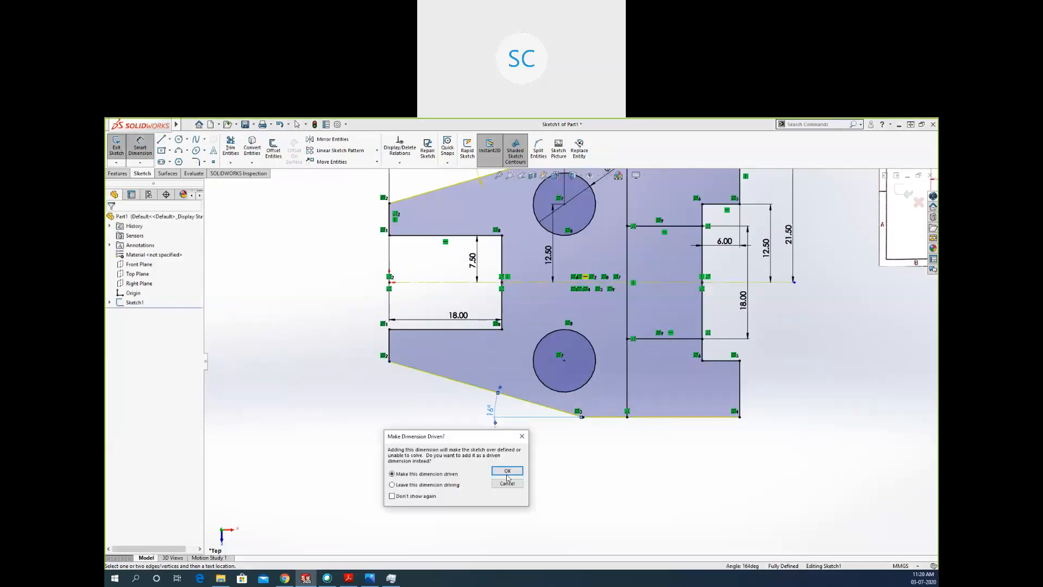
{"action": "left_click", "coordinate": [507, 471]}
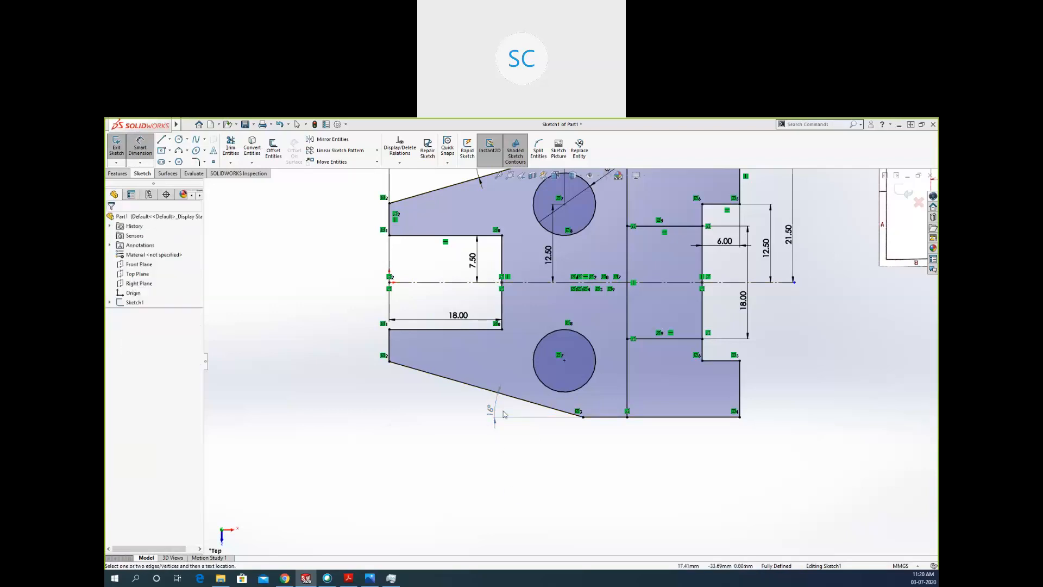
{"action": "key", "text": "Escape"}
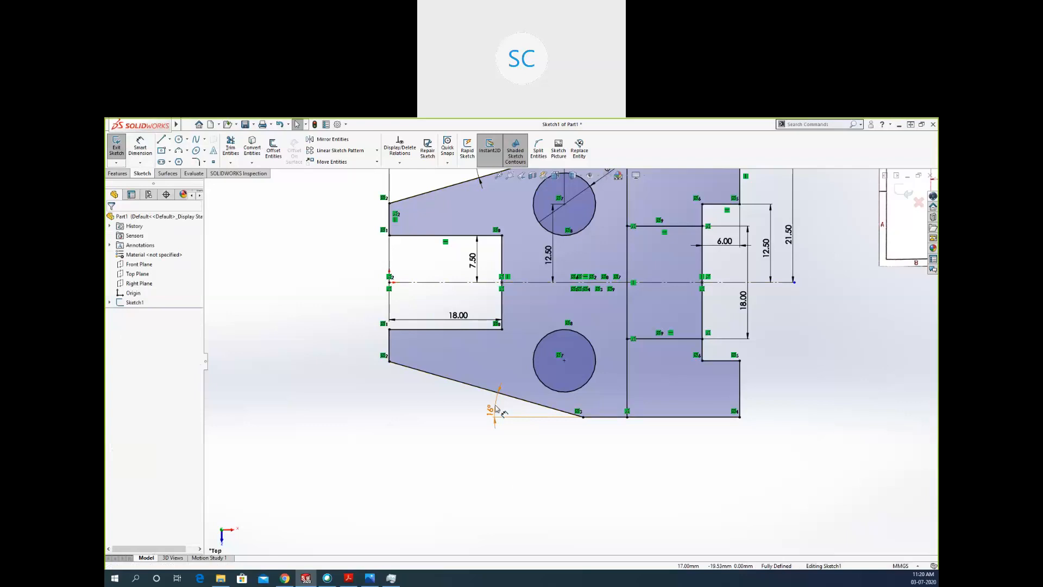
{"action": "left_click_drag", "start_coordinate": [506, 410], "coordinate": [427, 455]}
{"action": "key", "text": "Delete"}
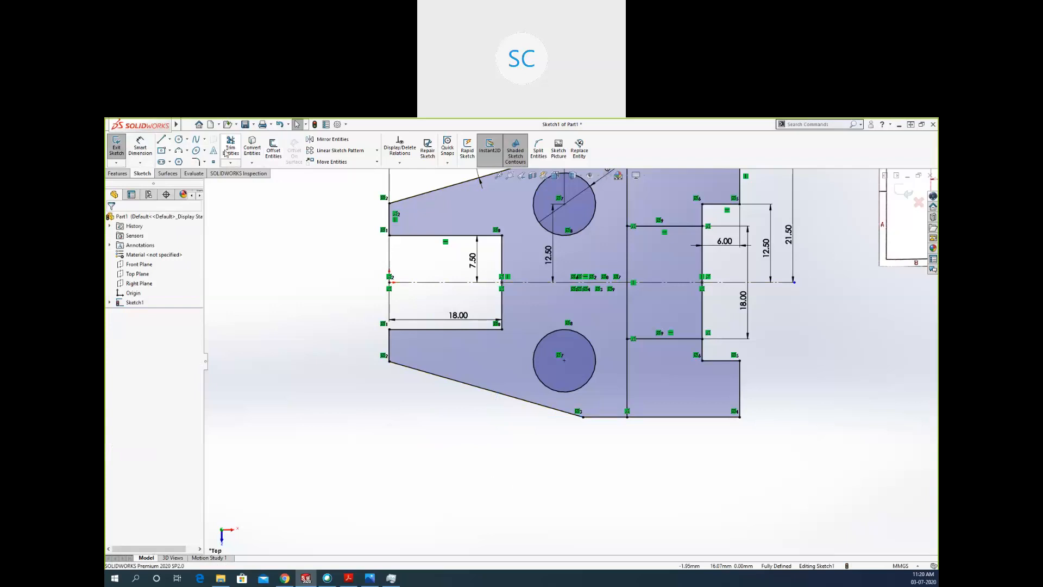
Dimension the angle between the lower slanted edge and the bottom horizontal edge, keeping the dimension driving.
{"action": "left_click", "coordinate": [140, 152]}
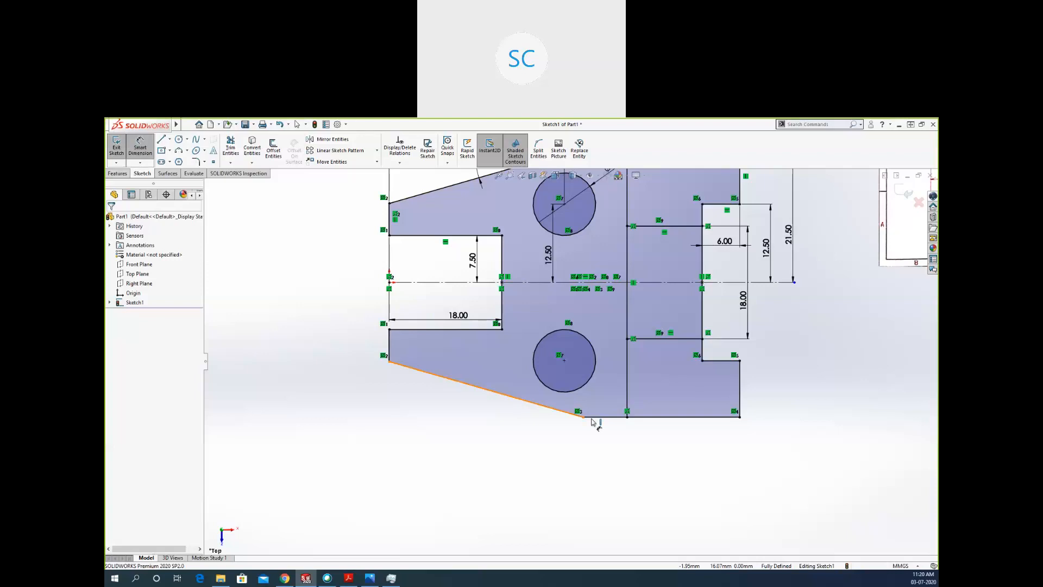
{"action": "left_click", "coordinate": [592, 422]}
{"action": "left_click", "coordinate": [595, 418]}
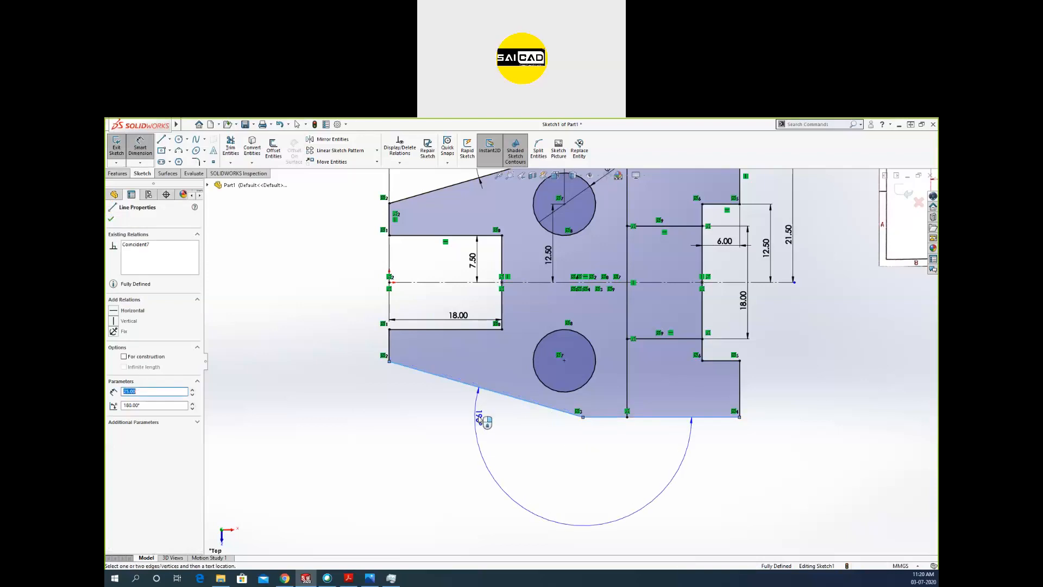
{"action": "left_click", "coordinate": [469, 415]}
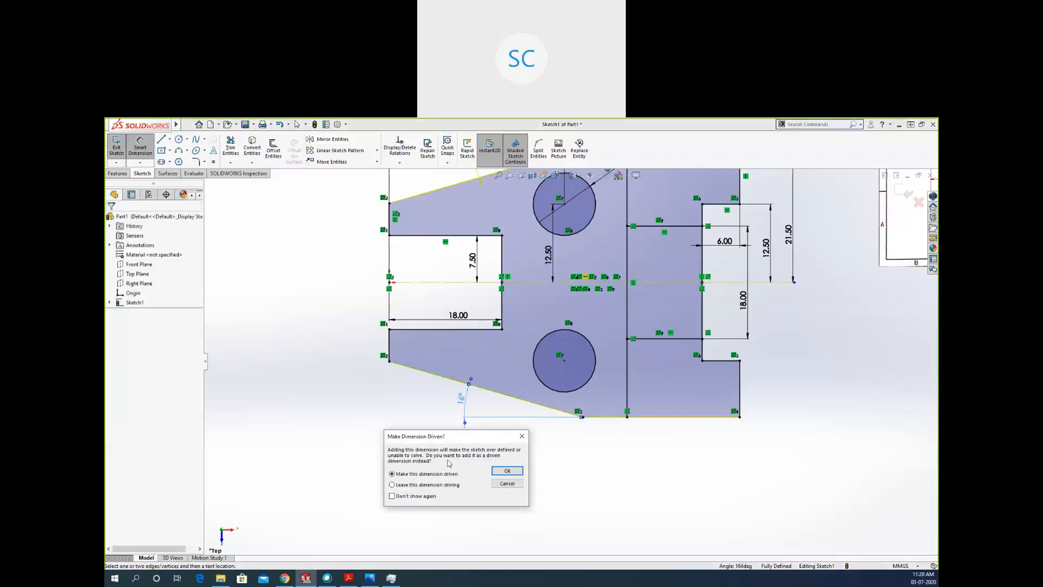
{"action": "left_click", "coordinate": [428, 485]}
{"action": "left_click", "coordinate": [506, 471]}
{"action": "key", "text": "Escape"}
{"action": "key", "text": "Escape"}
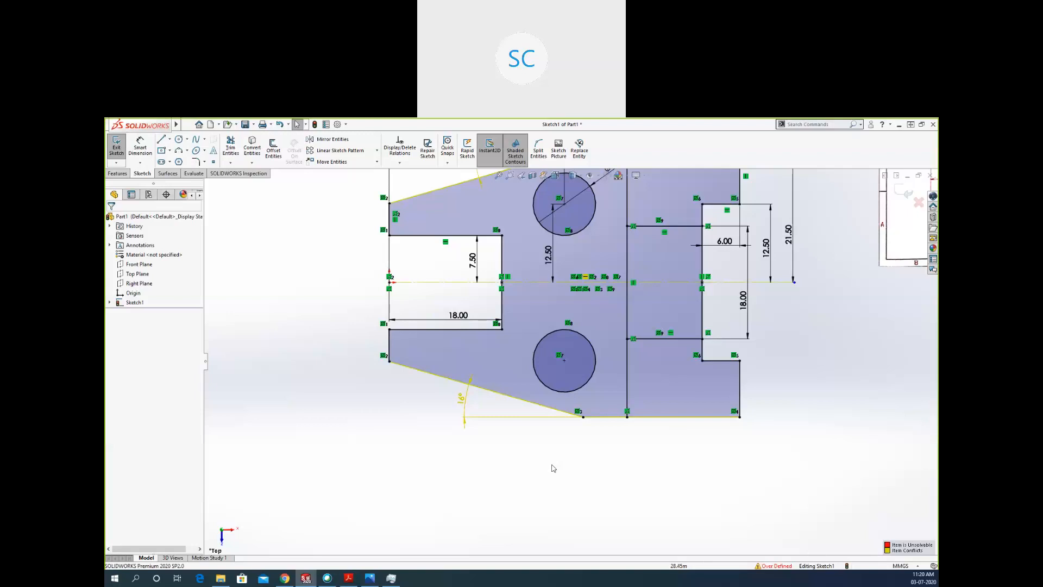
Delete the lower slanted edge's angle dimension and undo the deletion.
{"action": "scroll", "coordinate": [456, 476], "scroll_direction": "up", "scroll_amount": 1}
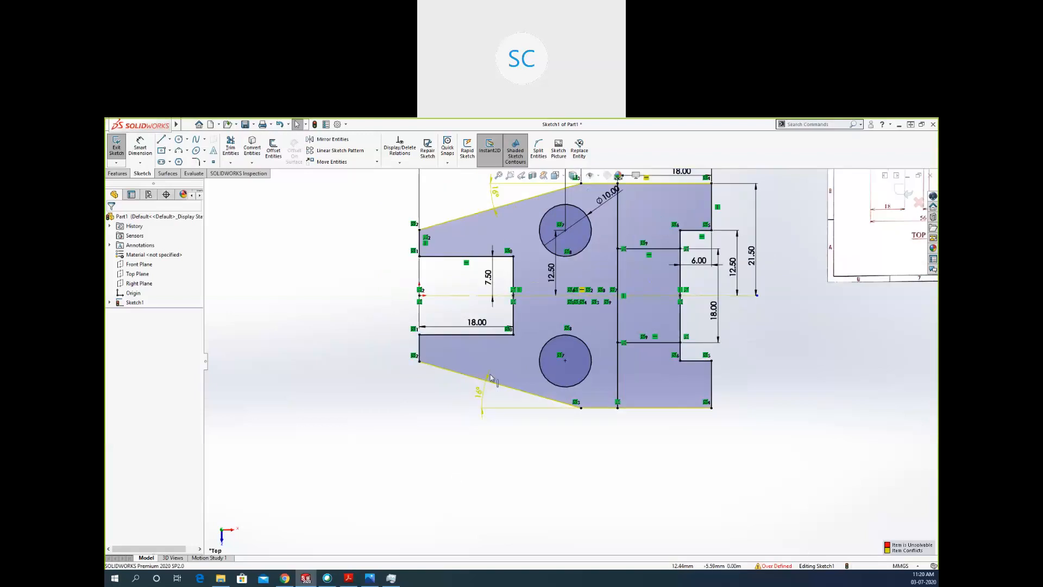
{"action": "scroll", "coordinate": [494, 379], "scroll_direction": "up", "scroll_amount": 2}
{"action": "scroll", "coordinate": [536, 267], "scroll_direction": "down", "scroll_amount": 1}
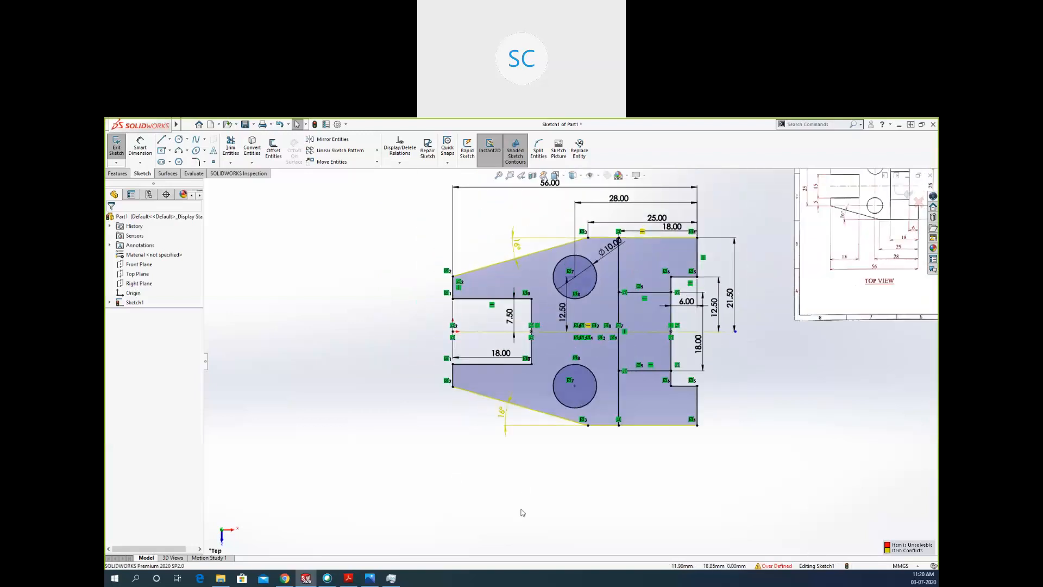
{"action": "left_click_drag", "start_coordinate": [519, 466], "coordinate": [486, 417]}
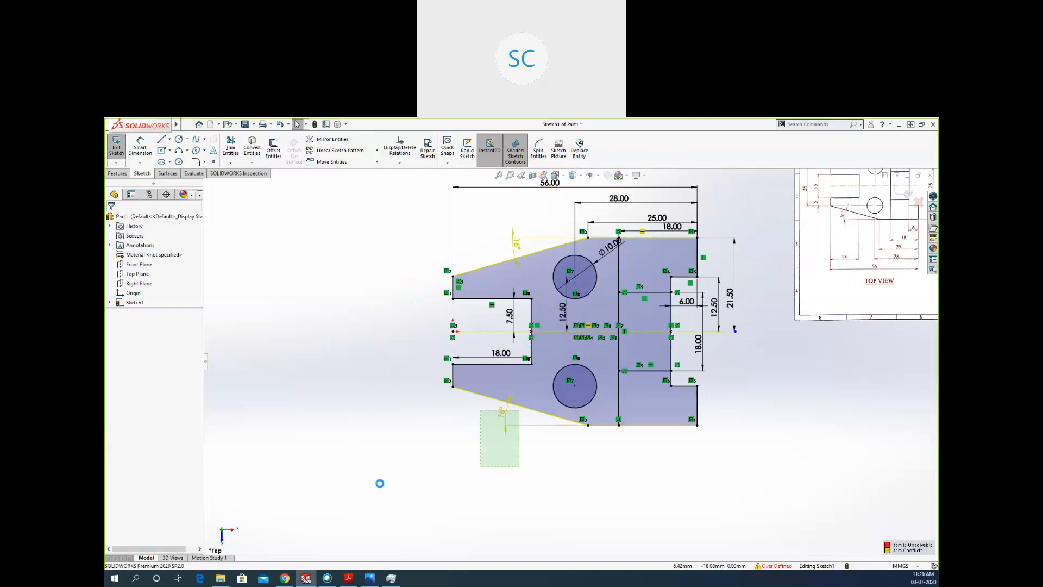
{"action": "key", "text": "Delete"}
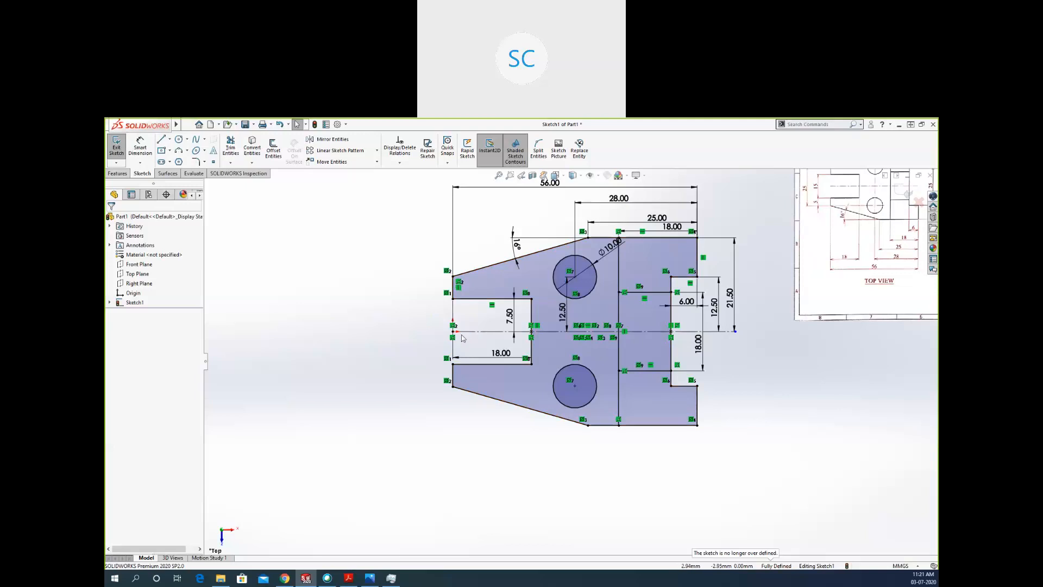
{"action": "key", "text": "ctrl+z"}
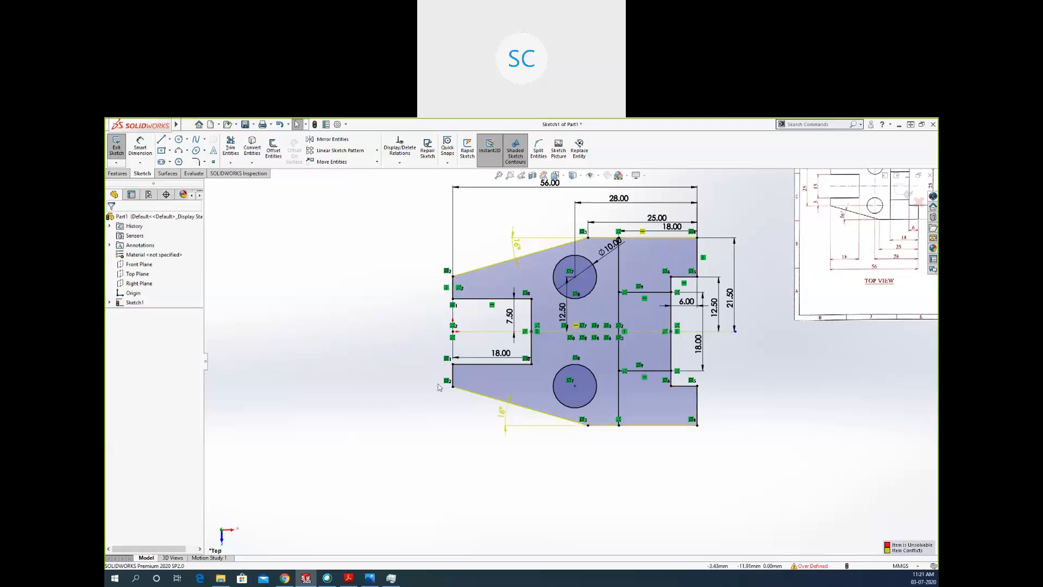
Examine each overdefining relation of the sketch, comparing the two horizontal relations and the two angle dimensions.
{"action": "left_click", "coordinate": [395, 154]}
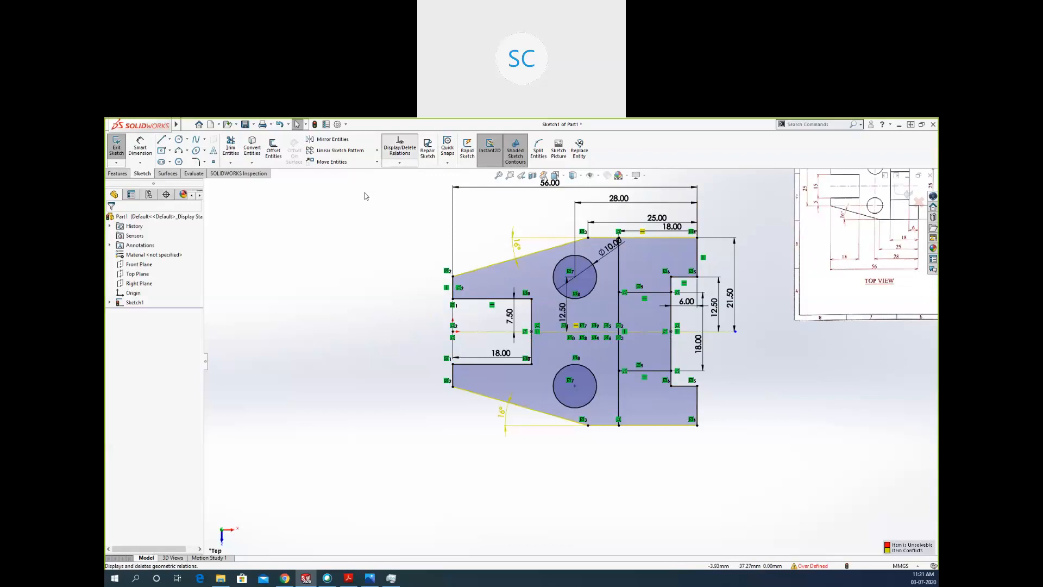
{"action": "left_click", "coordinate": [140, 276]}
{"action": "left_click", "coordinate": [136, 257]}
{"action": "left_click", "coordinate": [134, 264]}
{"action": "left_click", "coordinate": [135, 271]}
{"action": "left_click", "coordinate": [136, 278]}
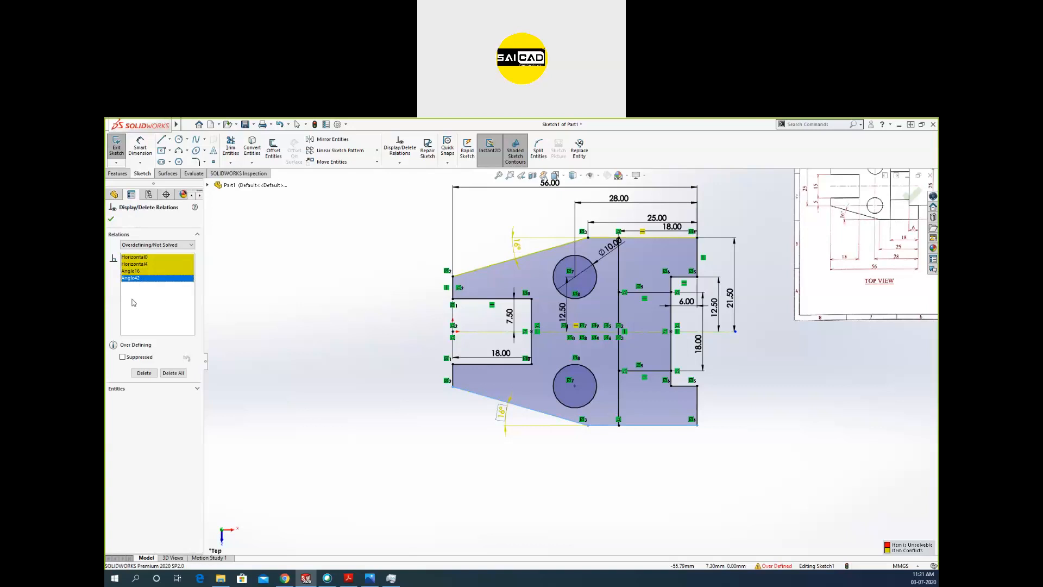
{"action": "left_click", "coordinate": [132, 271]}
{"action": "left_click", "coordinate": [132, 277]}
{"action": "left_click", "coordinate": [133, 263]}
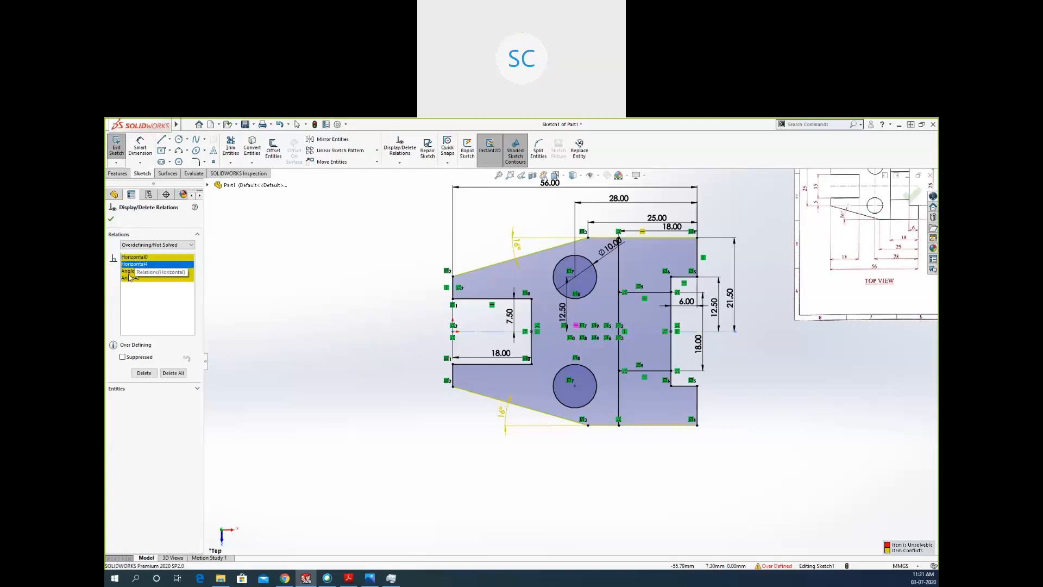
{"action": "left_click", "coordinate": [124, 296]}
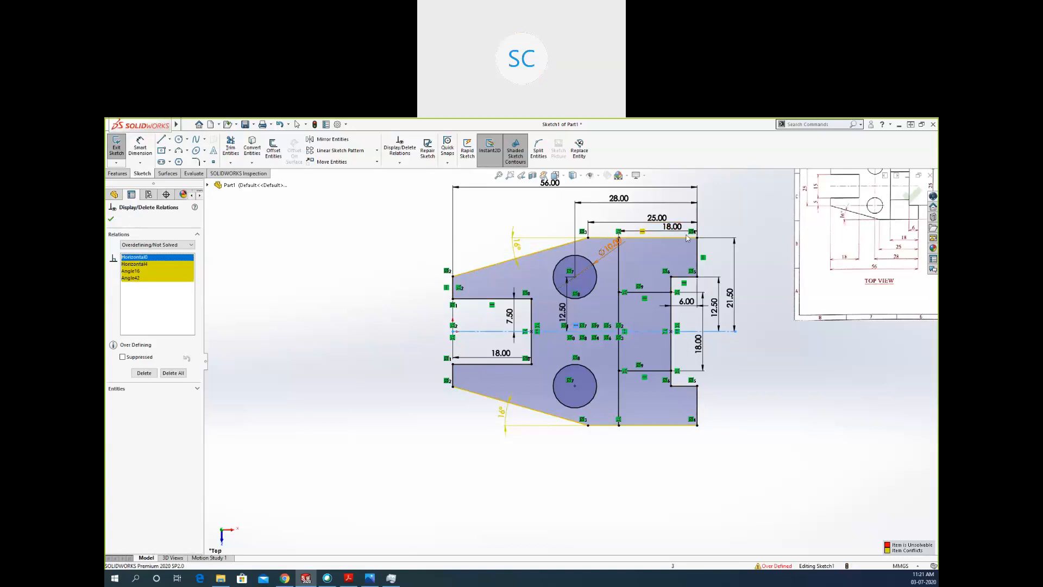
{"action": "left_click", "coordinate": [131, 264]}
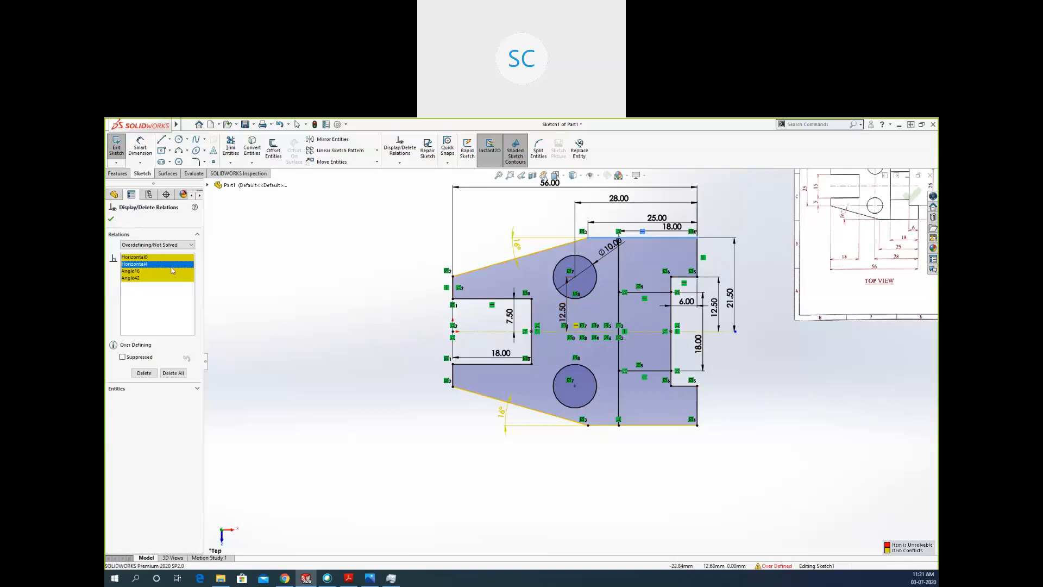
{"action": "left_click", "coordinate": [143, 271]}
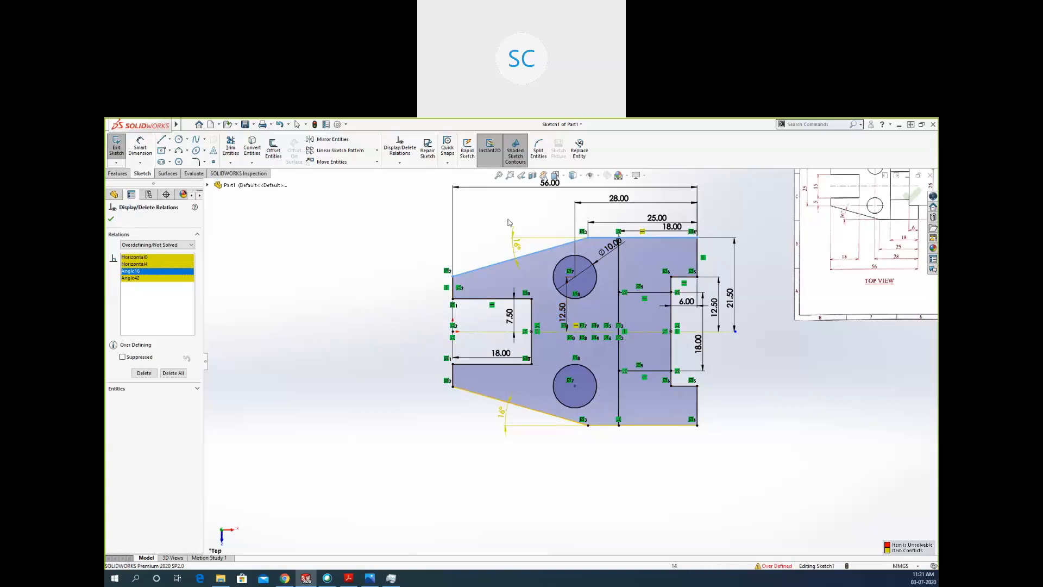
{"action": "left_click", "coordinate": [134, 278]}
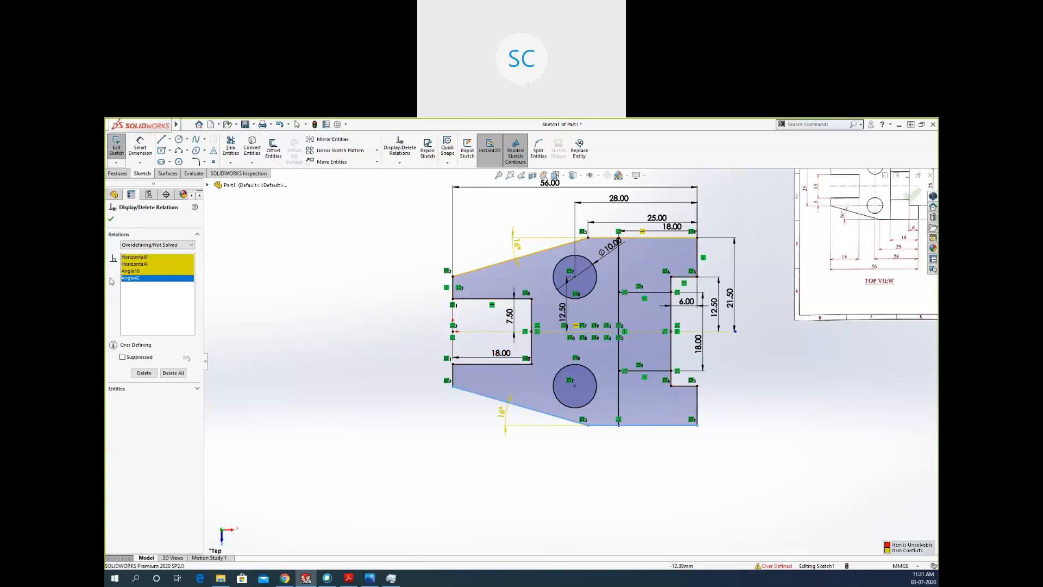
Delete the overdefining Angle16 dimension on the upper slanted edge and finish reviewing the relations.
{"action": "left_click", "coordinate": [131, 270]}
{"action": "left_click", "coordinate": [137, 278]}
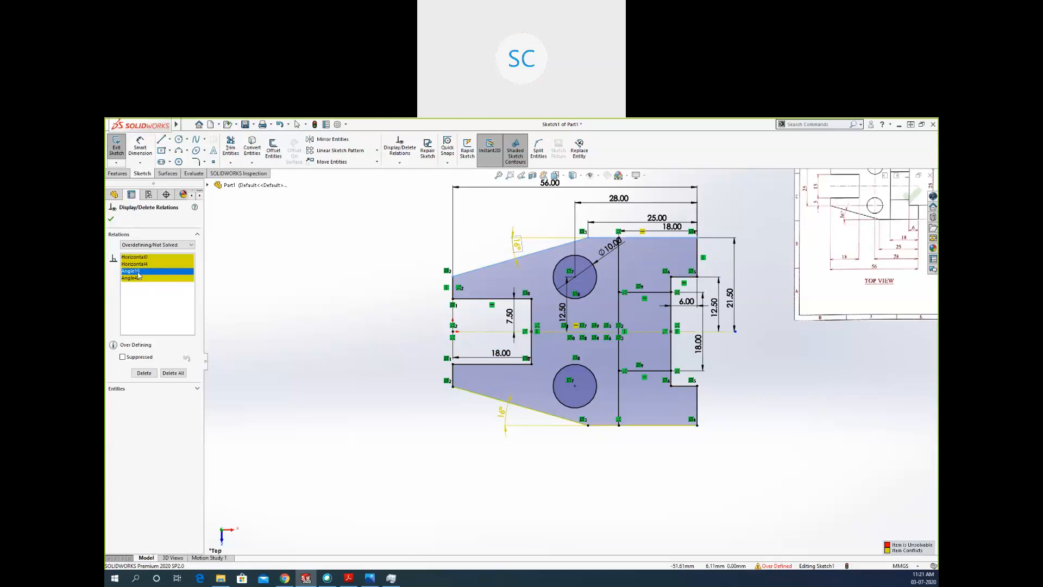
{"action": "left_click", "coordinate": [144, 373]}
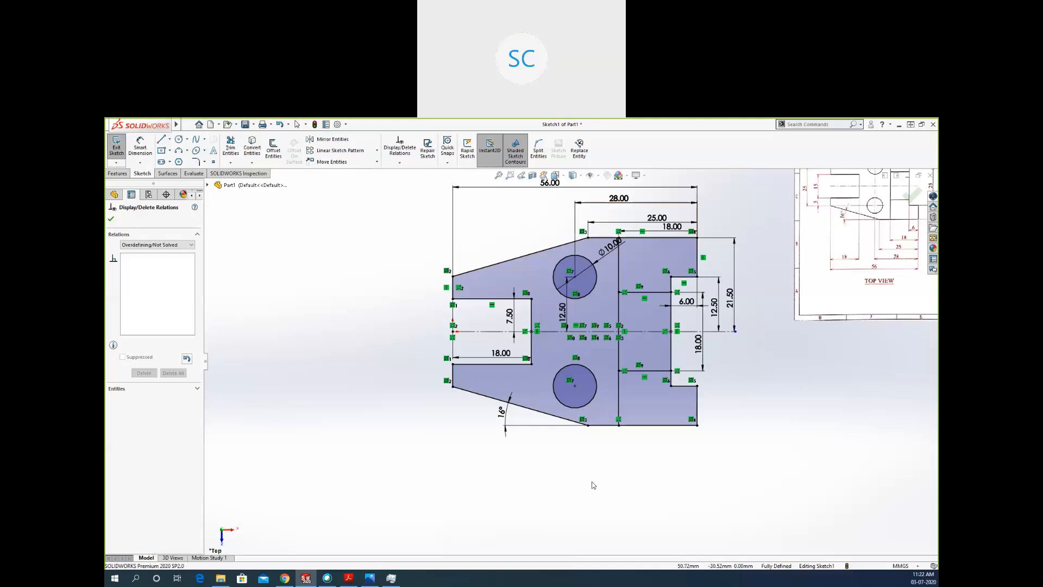
{"action": "left_click_drag", "start_coordinate": [452, 494], "coordinate": [385, 488]}
{"action": "scroll", "coordinate": [330, 482], "scroll_direction": "up", "scroll_amount": 3}
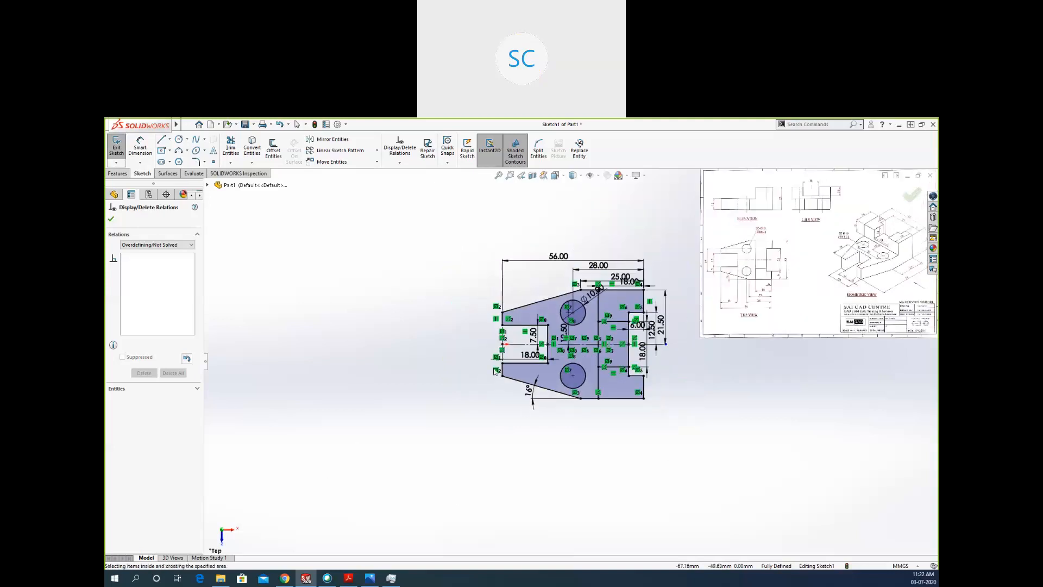
{"action": "scroll", "coordinate": [519, 274], "scroll_direction": "down", "scroll_amount": 2}
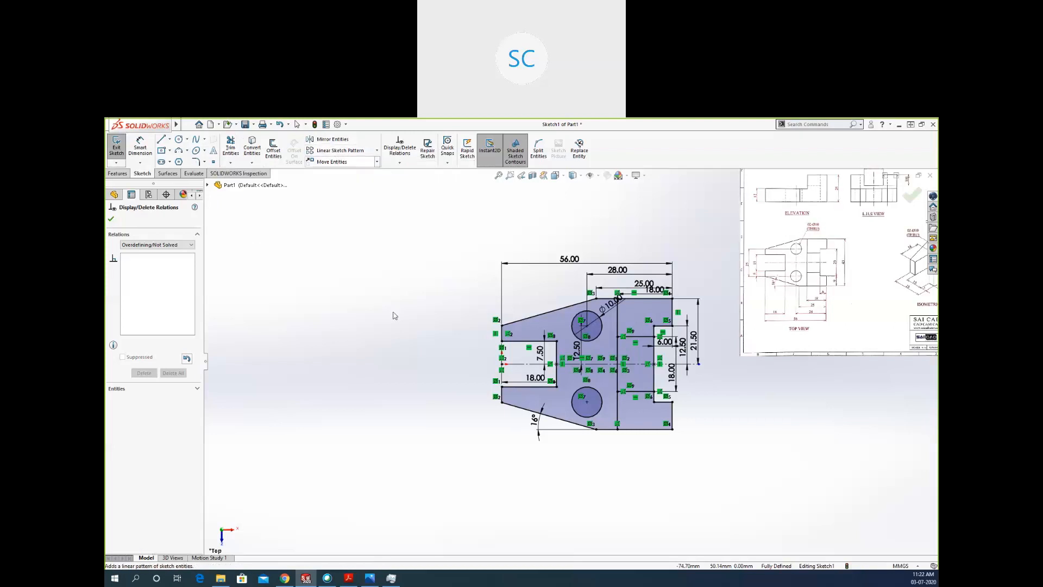
{"action": "scroll", "coordinate": [727, 260], "scroll_direction": "up", "scroll_amount": 1}
{"action": "scroll", "coordinate": [727, 260], "scroll_direction": "up", "scroll_amount": 1}
{"action": "key", "text": "Escape"}
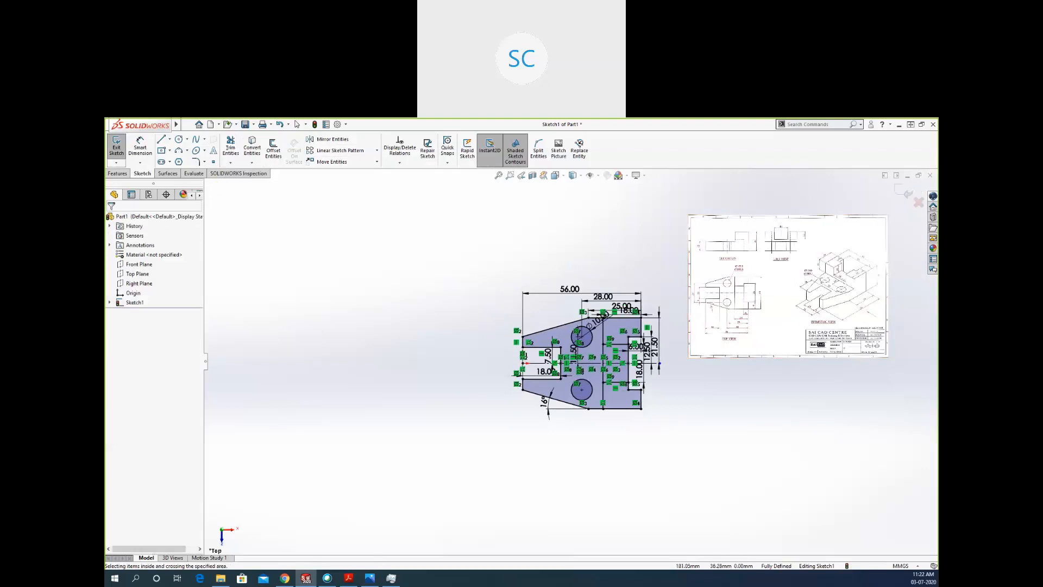
Switch to Photos, examine the flange drawing with its section A-A in a maximized window, and return to SOLIDWORKS.
{"action": "key", "text": "alt+Tab"}
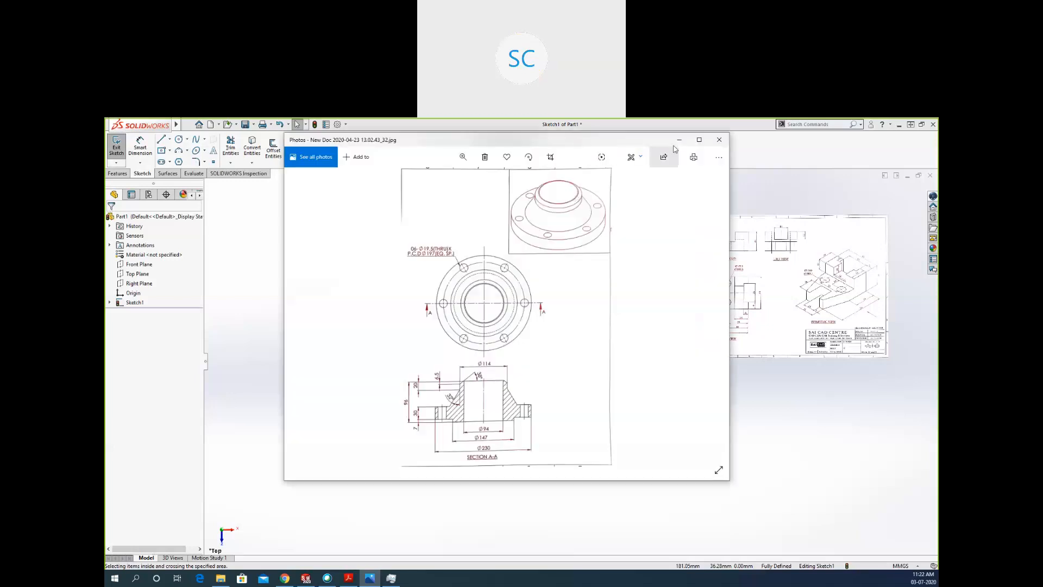
{"action": "left_click", "coordinate": [699, 139]}
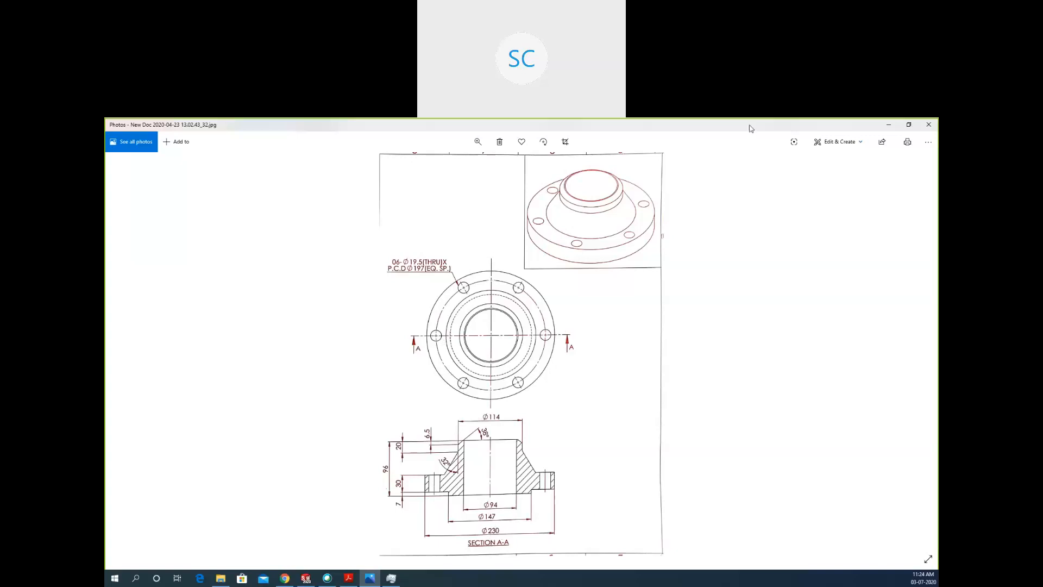
{"action": "key", "text": "alt+Tab"}
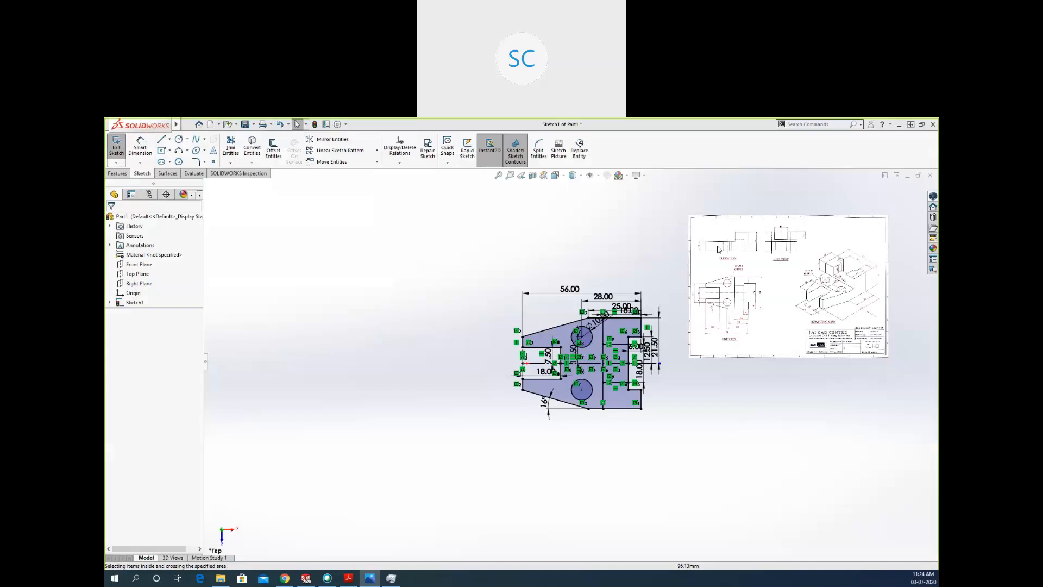
Exit the bracket's top-view sketch and start a new sketch on the Front Plane.
{"action": "double_click", "coordinate": [658, 389]}
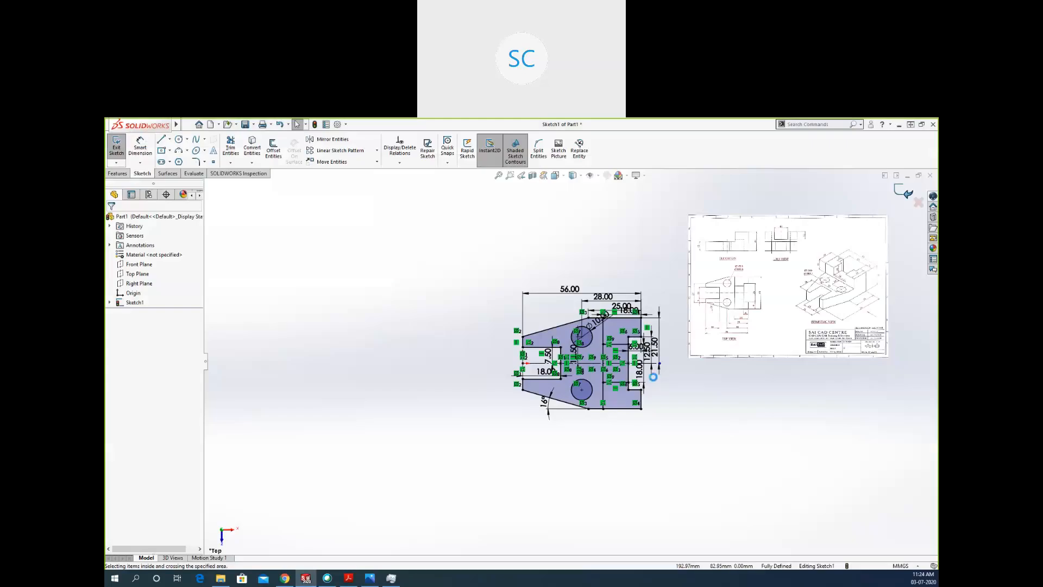
{"action": "left_click", "coordinate": [139, 264]}
{"action": "left_click", "coordinate": [116, 145]}
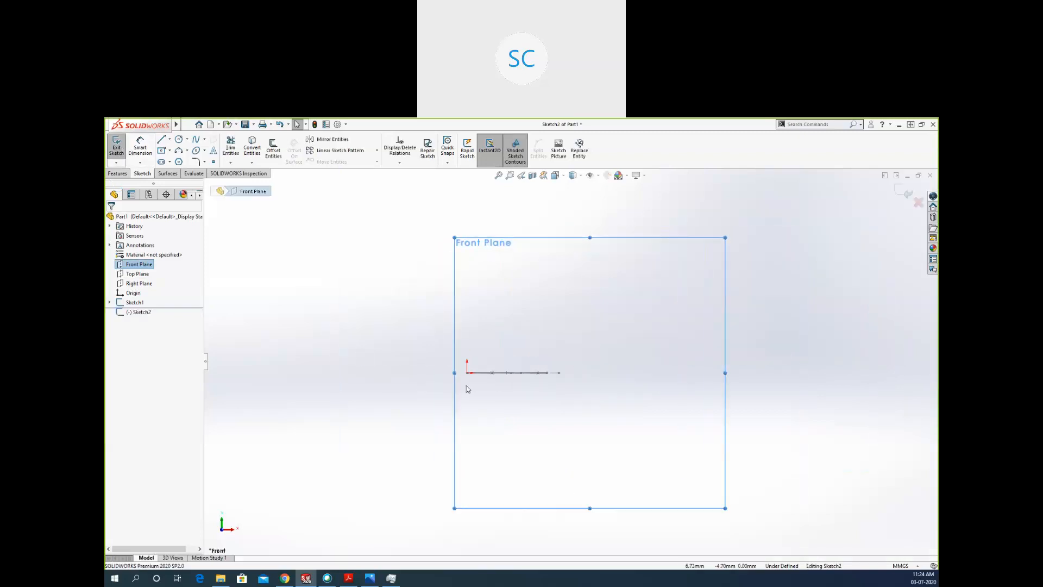
Sketch a circle centred on the origin with a radius of about 50 mm.
{"action": "left_click", "coordinate": [178, 139]}
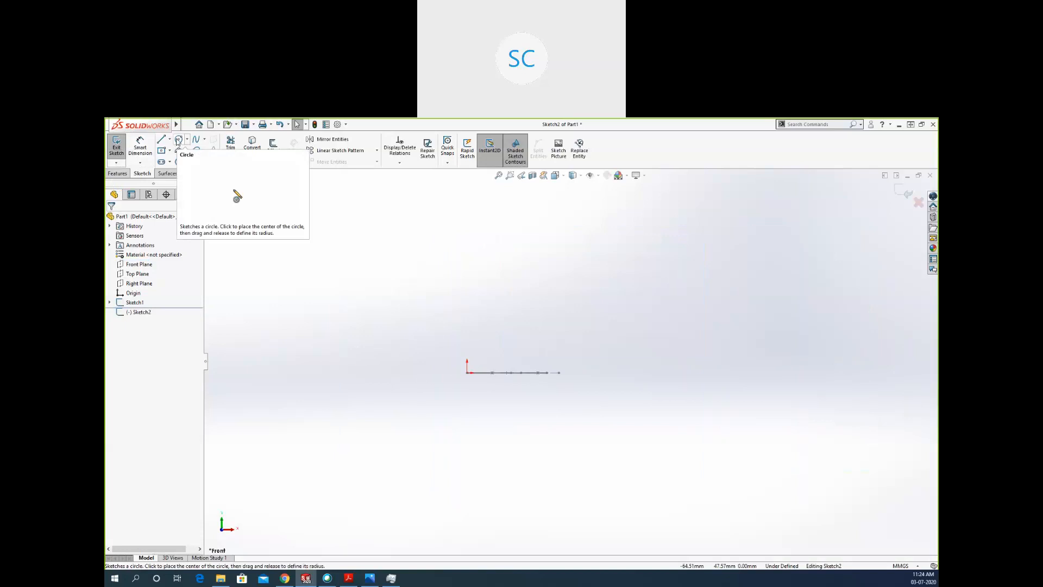
{"action": "left_click", "coordinate": [469, 373]}
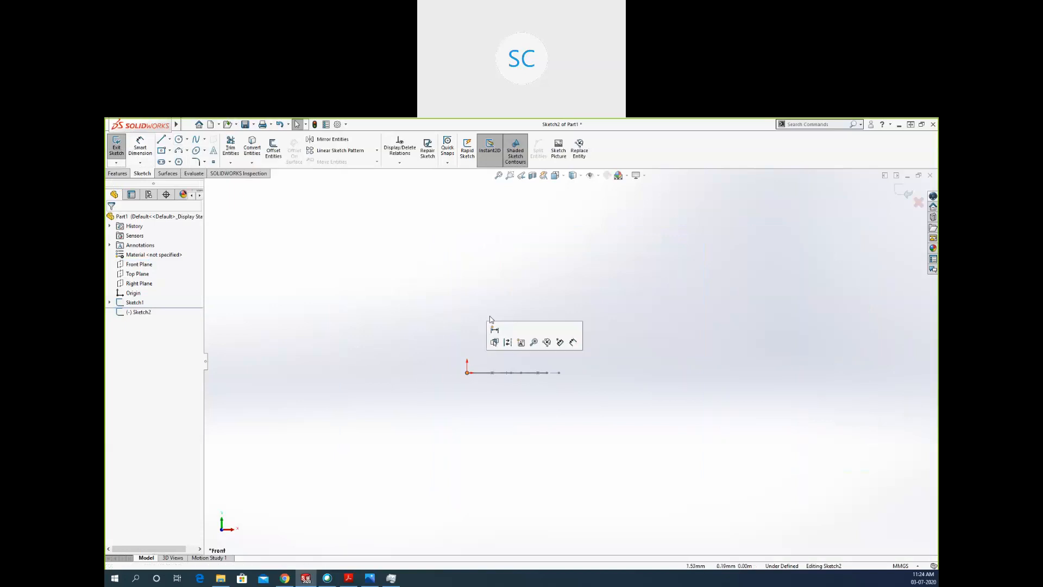
{"action": "left_click", "coordinate": [179, 139]}
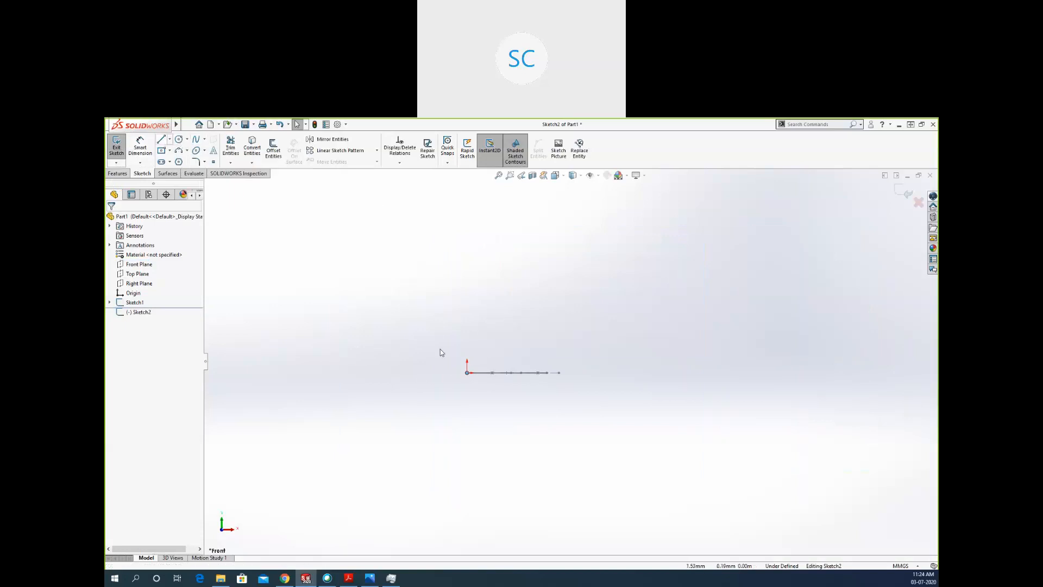
{"action": "left_click", "coordinate": [467, 373]}
{"action": "left_click", "coordinate": [497, 306]}
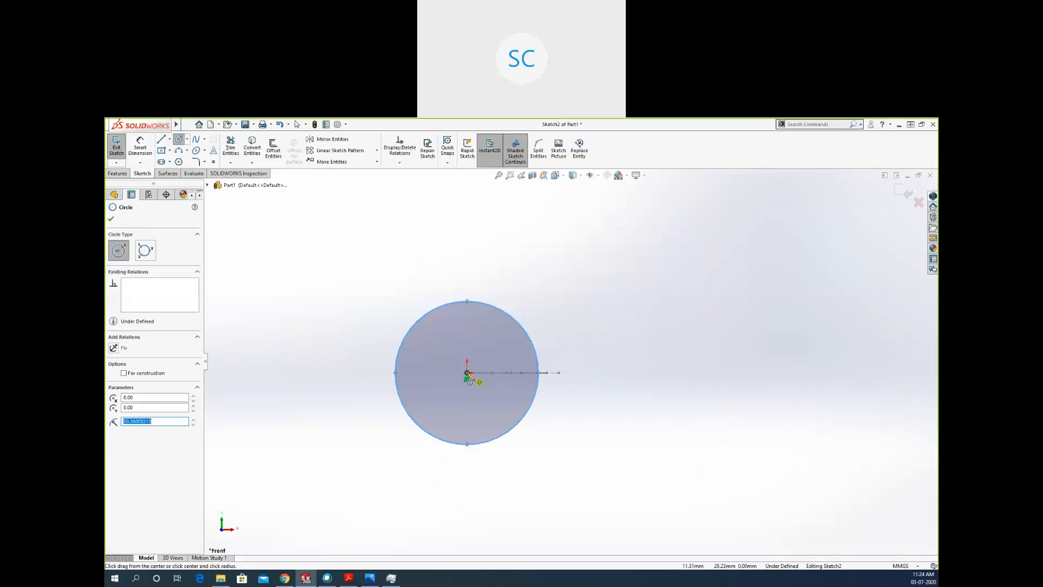
Sketch two smaller circles centred on the origin inside the first, with radii of about 20 mm and 38 mm.
{"action": "left_click", "coordinate": [467, 373]}
{"action": "left_click", "coordinate": [485, 351]}
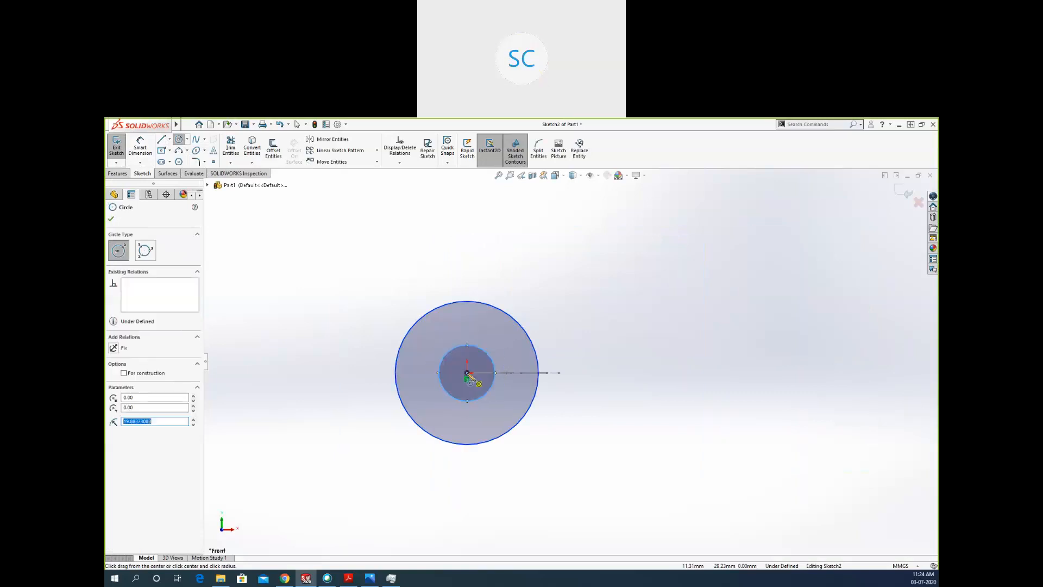
{"action": "left_click", "coordinate": [467, 373]}
{"action": "left_click", "coordinate": [479, 321]}
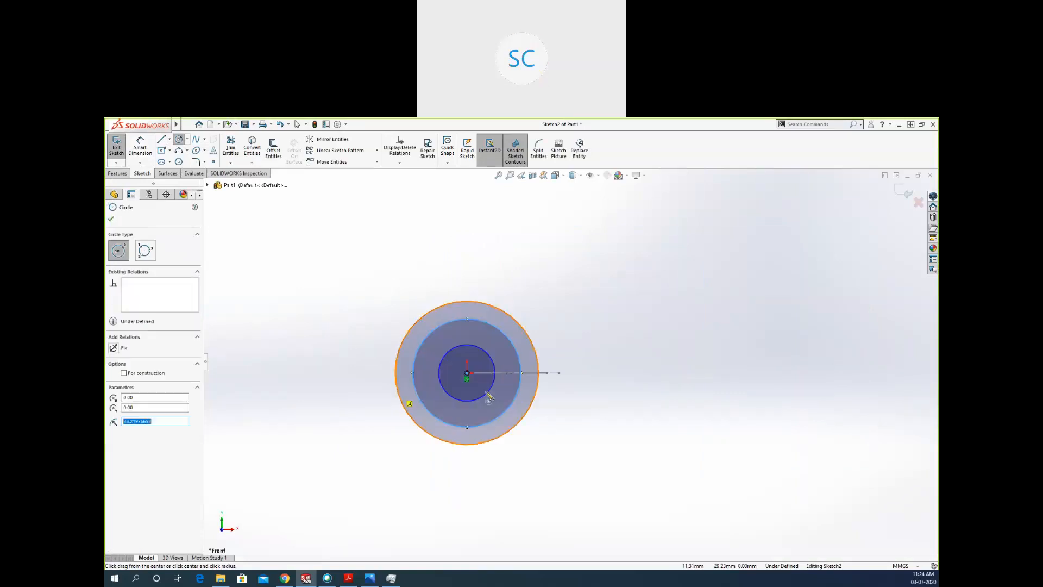
{"action": "left_click", "coordinate": [111, 220]}
Dimension the outermost circle with a diameter of 230 mm.
{"action": "left_click", "coordinate": [141, 147]}
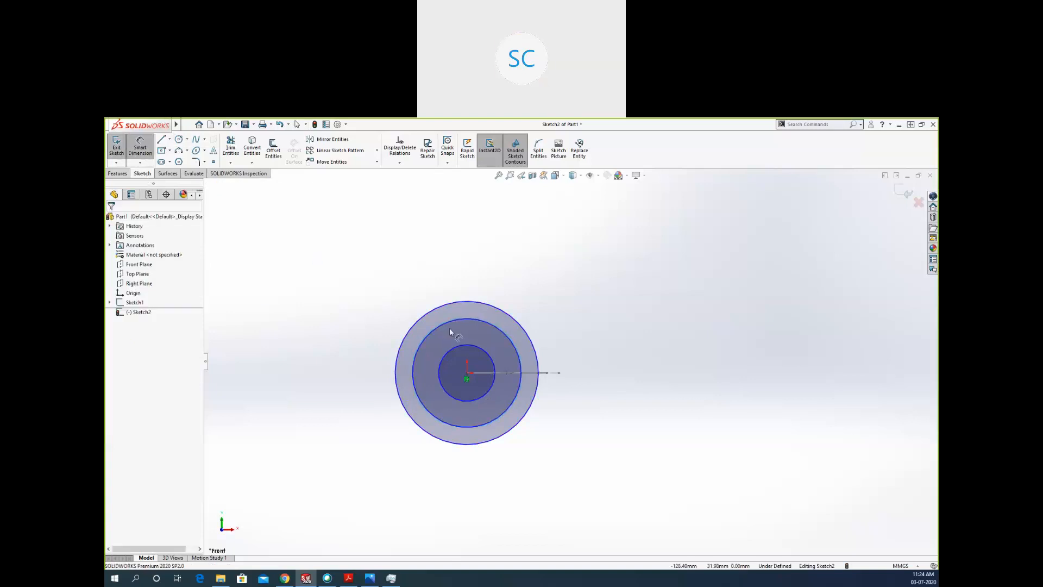
{"action": "left_click", "coordinate": [505, 317]}
{"action": "left_click", "coordinate": [563, 285]}
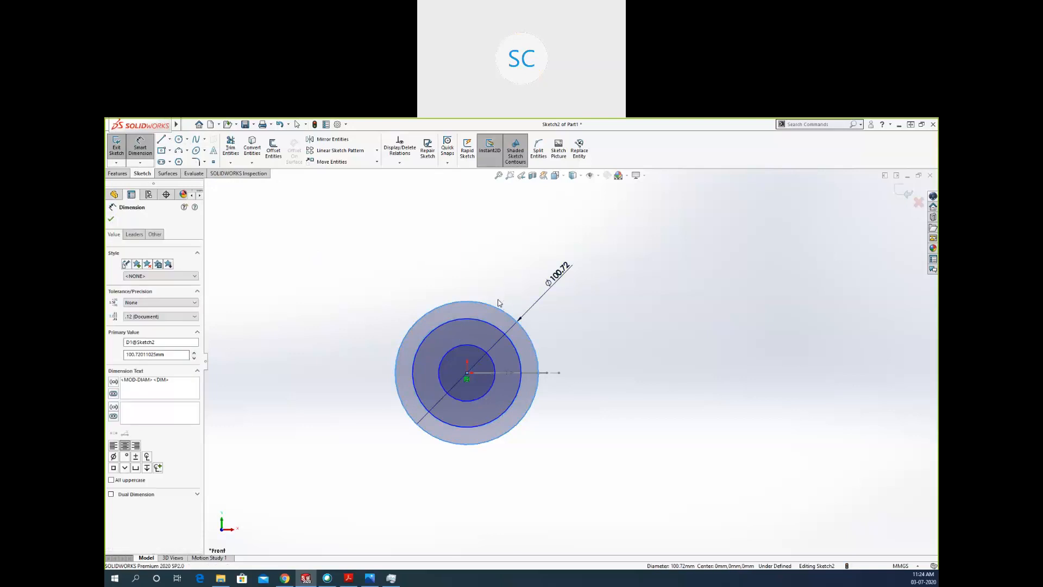
{"action": "type", "text": "230"}
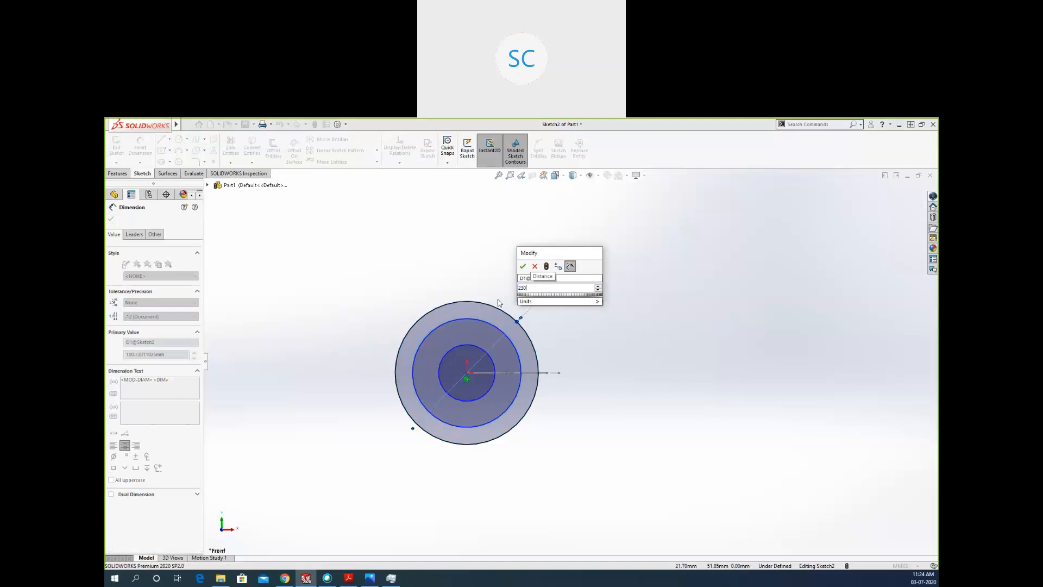
{"action": "key", "text": "Return"}
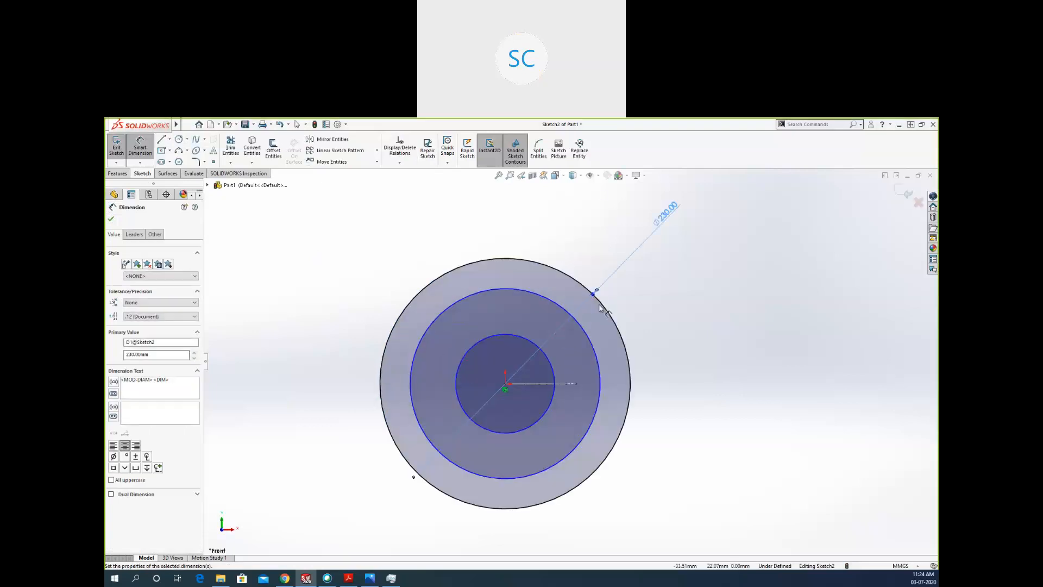
Dimension the innermost circle with a diameter of 94 mm.
{"action": "scroll", "coordinate": [678, 285], "scroll_direction": "down", "scroll_amount": 1}
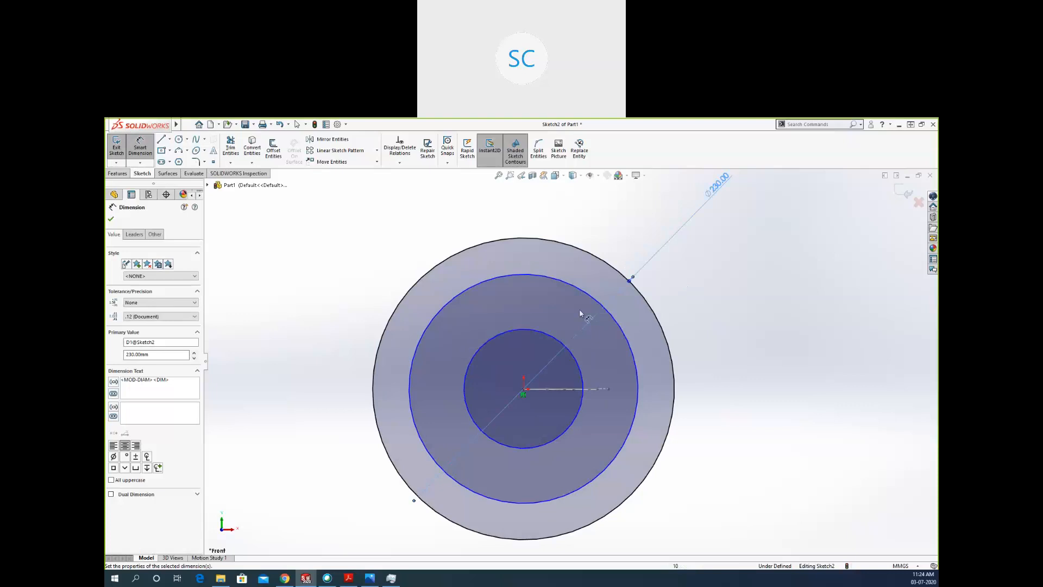
{"action": "scroll", "coordinate": [601, 348], "scroll_direction": "up", "scroll_amount": 3}
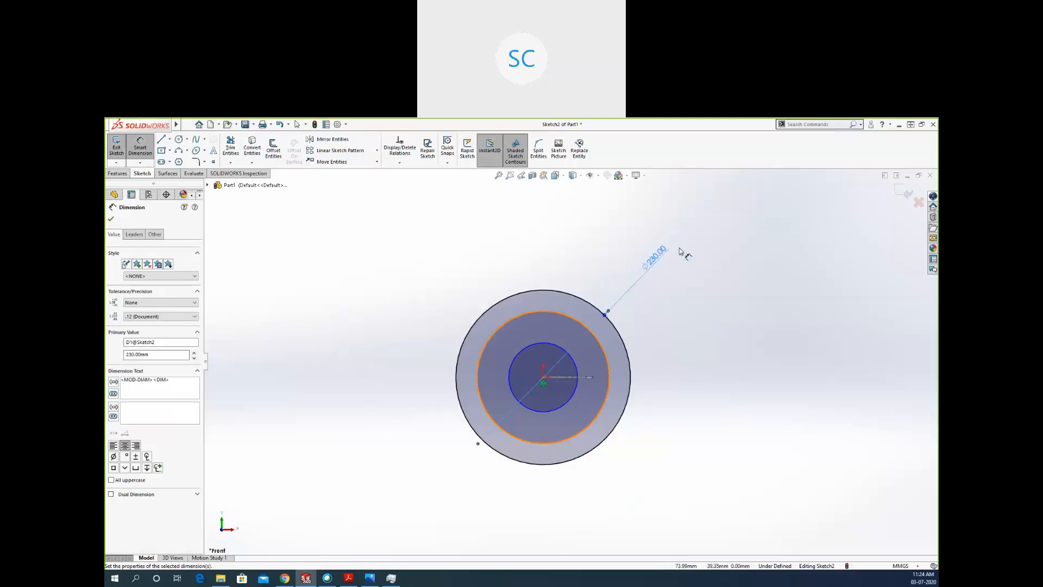
{"action": "scroll", "coordinate": [570, 340], "scroll_direction": "down", "scroll_amount": 1}
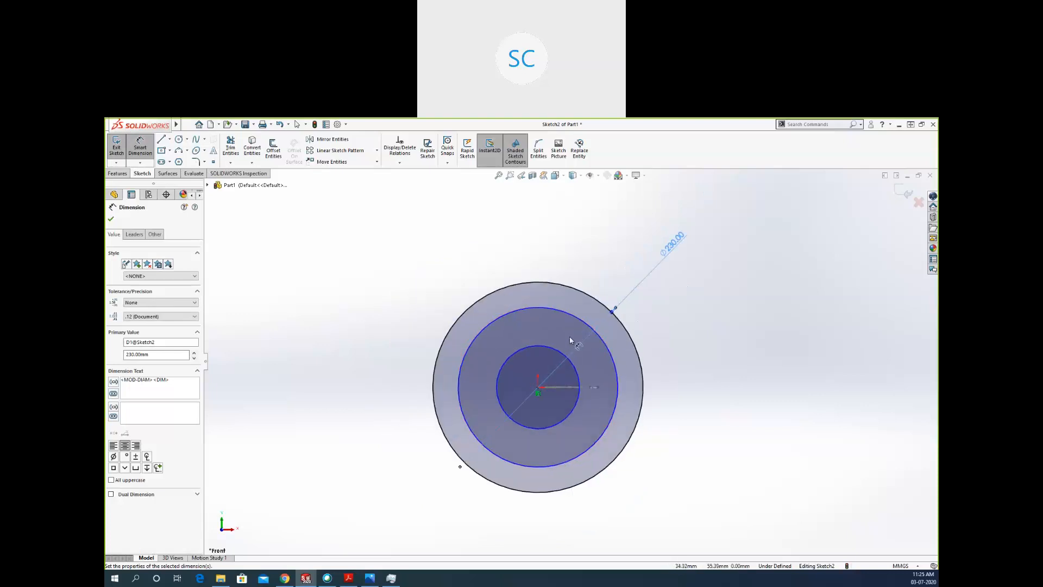
{"action": "scroll", "coordinate": [570, 341], "scroll_direction": "down", "scroll_amount": 1}
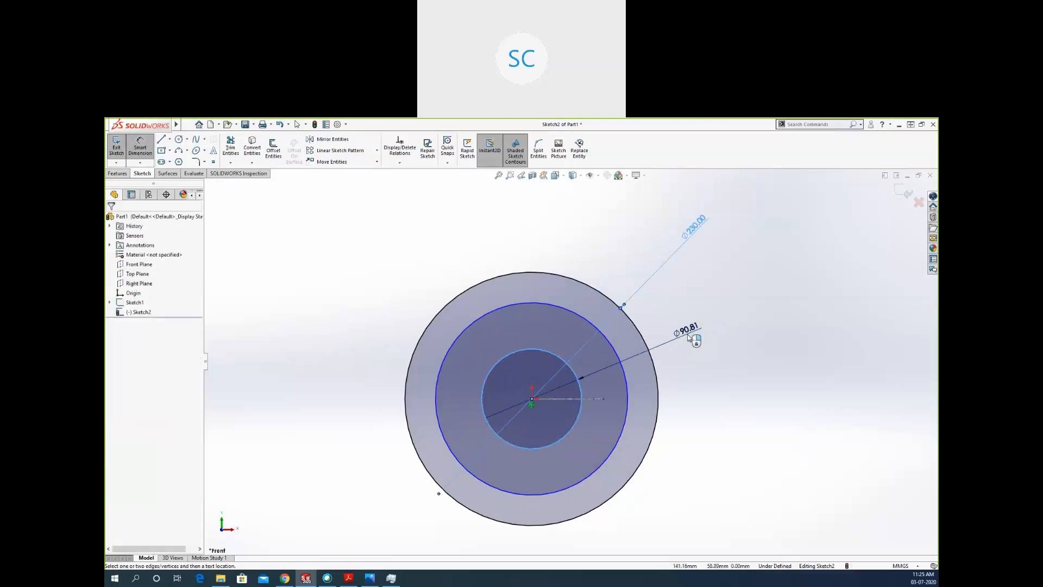
{"action": "left_click", "coordinate": [689, 336]}
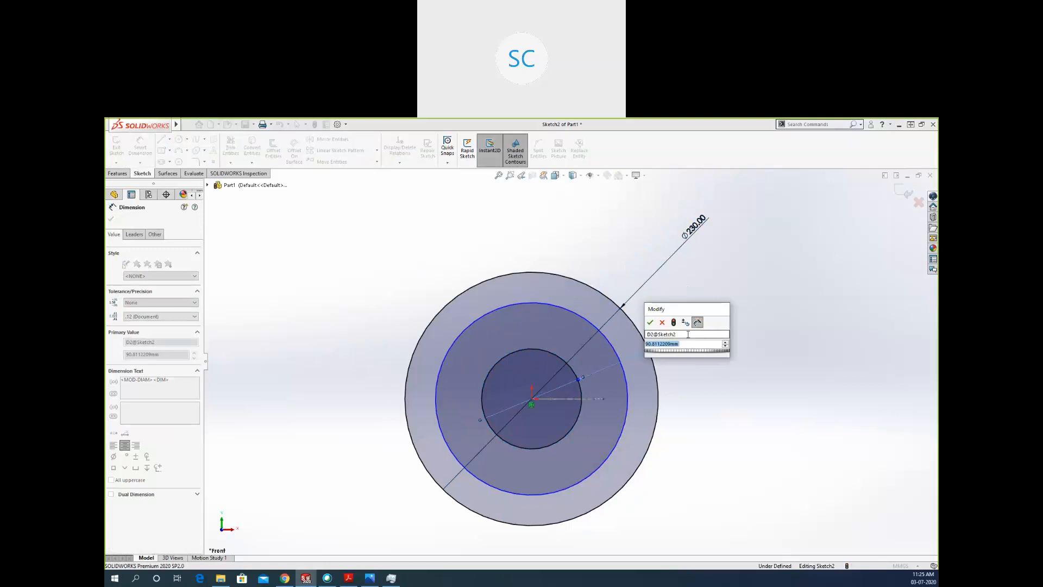
{"action": "type", "text": "94"}
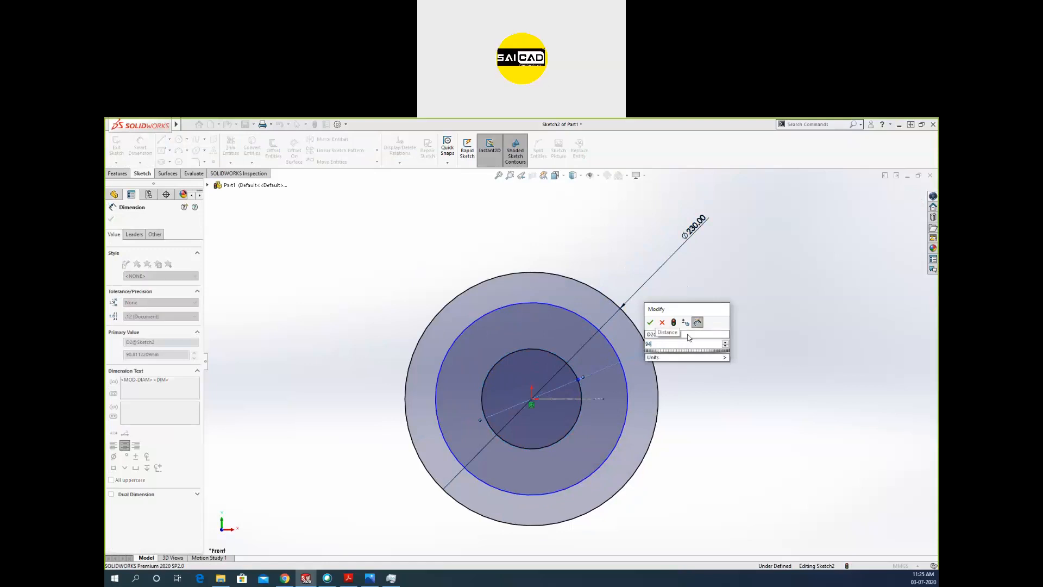
{"action": "key", "text": "Return"}
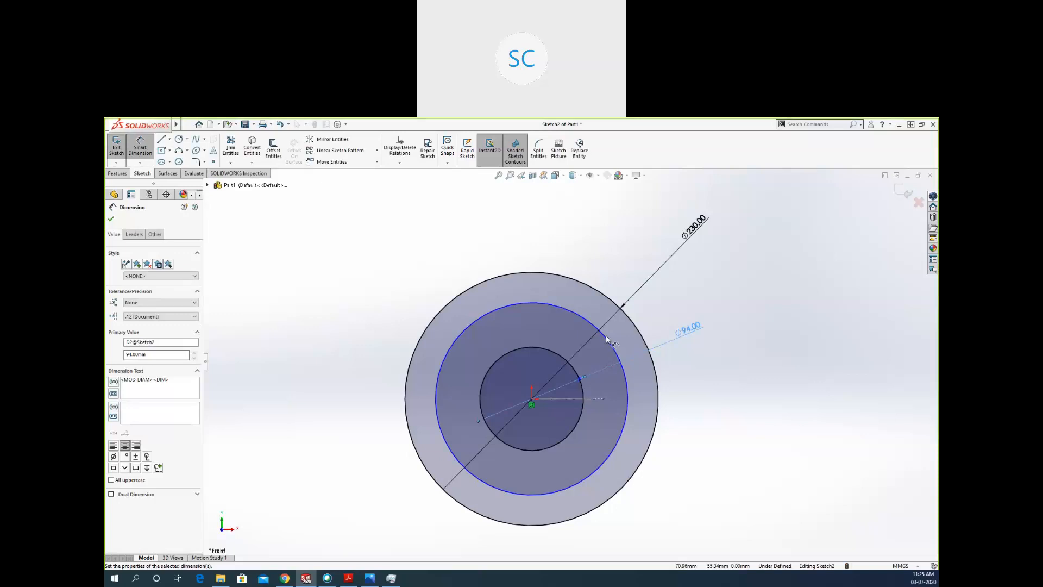
Dimension the middle circle with a diameter of 197 mm.
{"action": "left_click", "coordinate": [609, 348]}
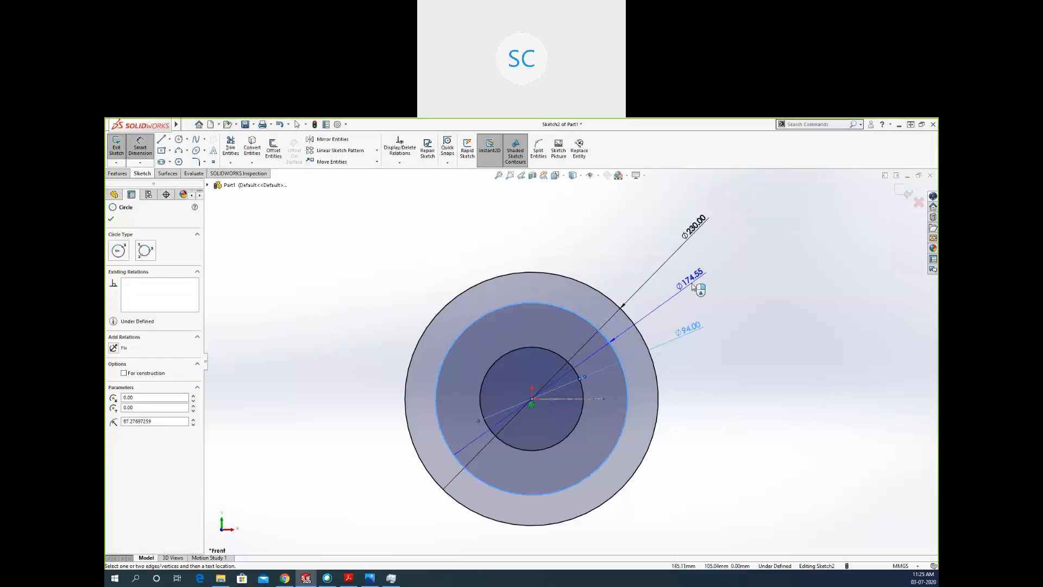
{"action": "left_click", "coordinate": [694, 286]}
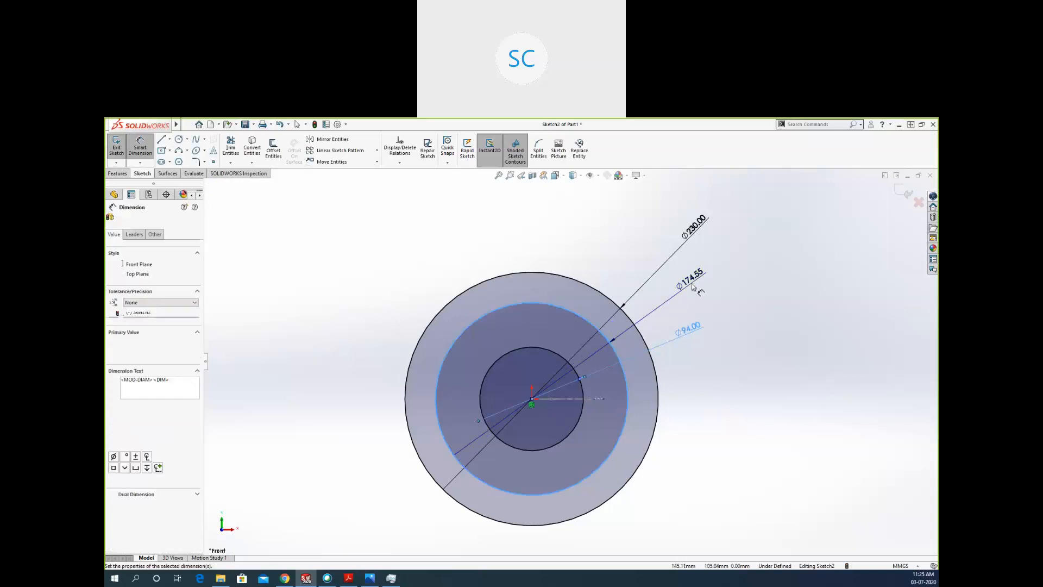
{"action": "double_click", "coordinate": [693, 286]}
{"action": "type", "text": "197"}
{"action": "key", "text": "Return"}
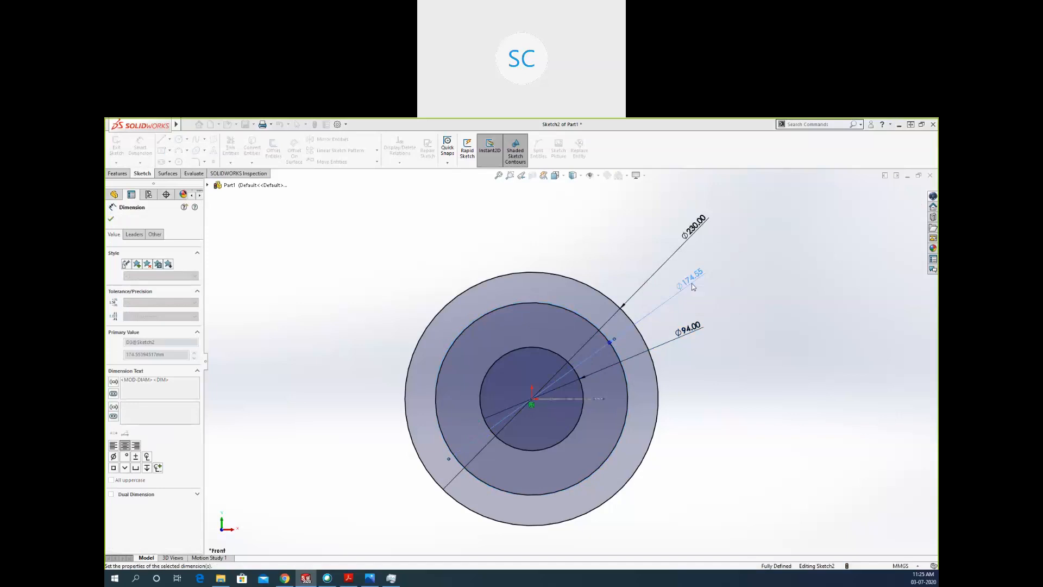
Convert the middle 197 mm circle to construction geometry.
{"action": "left_click", "coordinate": [555, 308]}
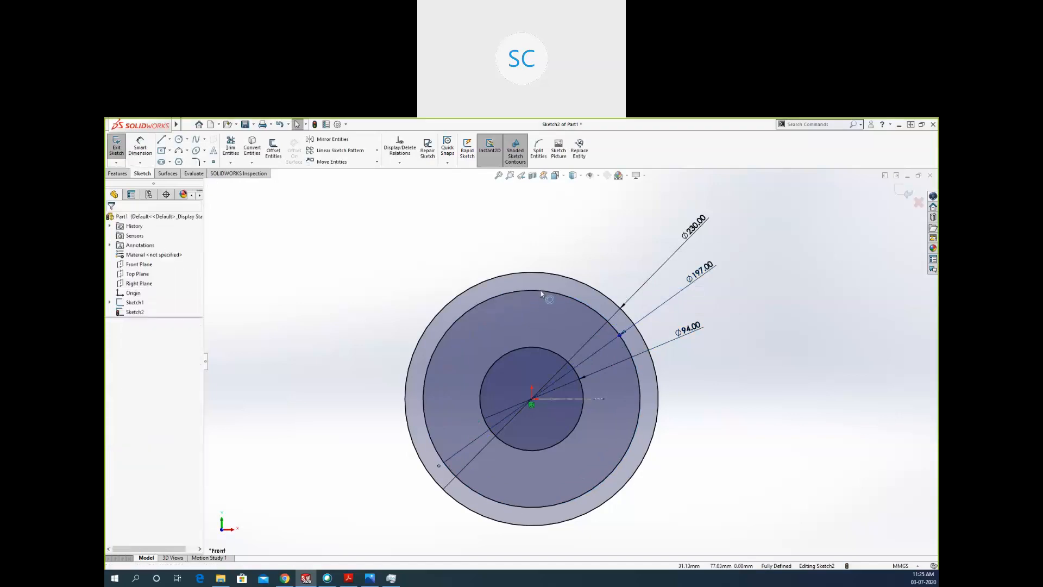
{"action": "left_click", "coordinate": [540, 293]}
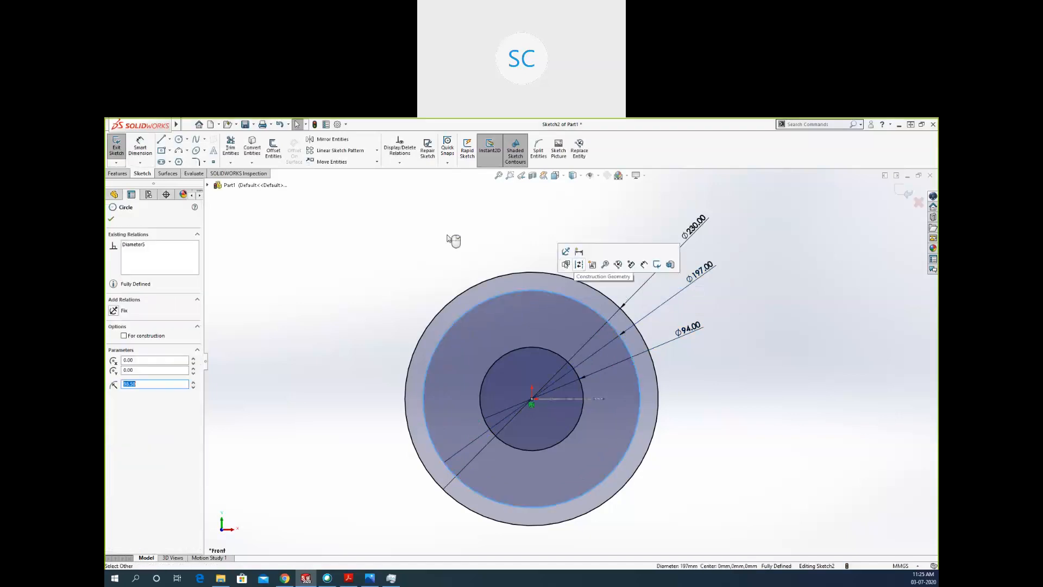
{"action": "left_click", "coordinate": [578, 264]}
Sketch a small circle in the empty area to the left of the flange's outer circle.
{"action": "left_click", "coordinate": [179, 140]}
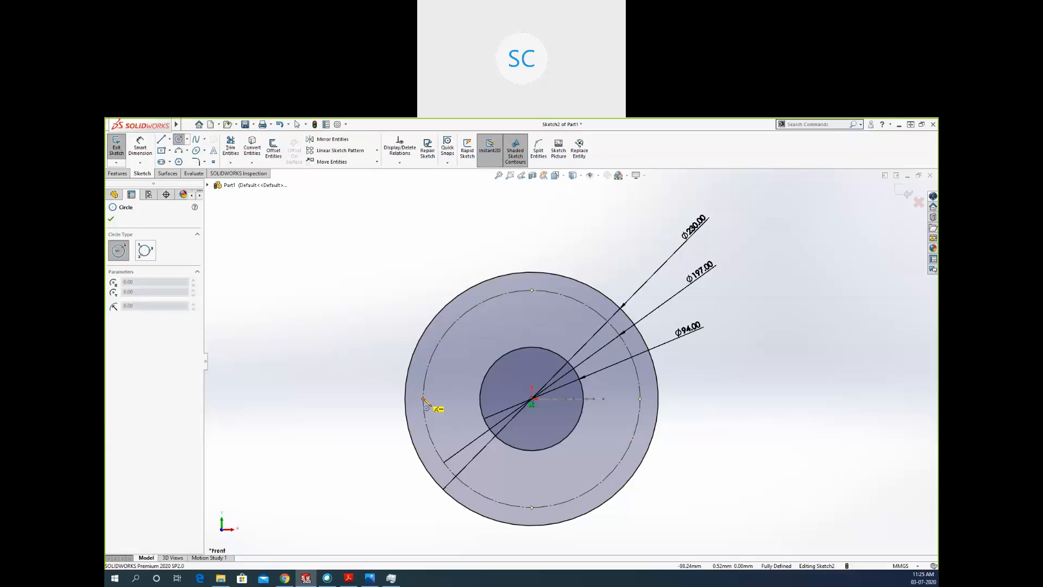
{"action": "left_click", "coordinate": [344, 376]}
{"action": "left_click", "coordinate": [333, 394]}
{"action": "key", "text": "Escape"}
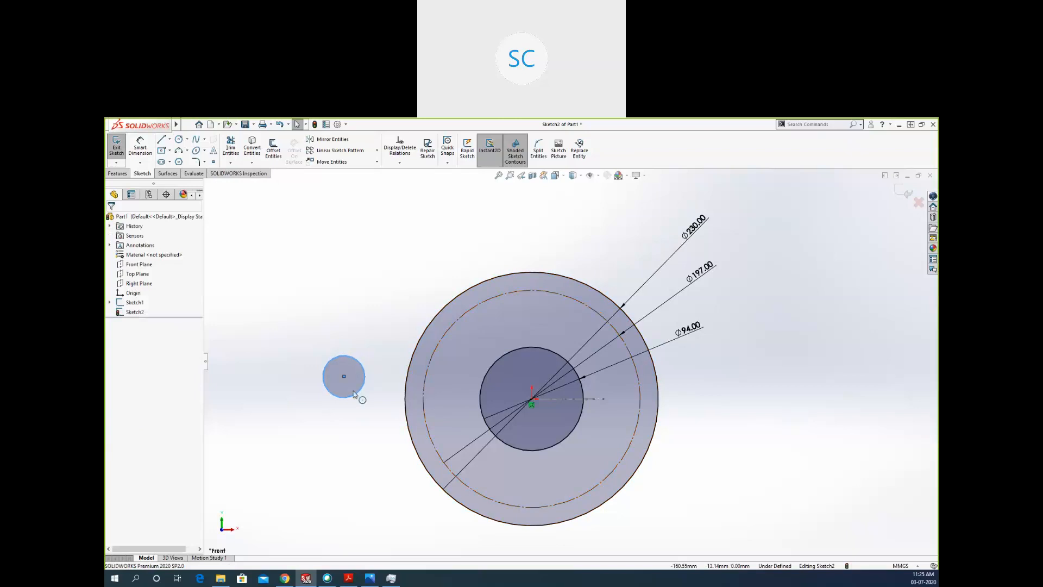
Make the small circle's centre coincident with the construction circle and horizontal with the origin.
{"action": "left_click", "coordinate": [423, 405]}
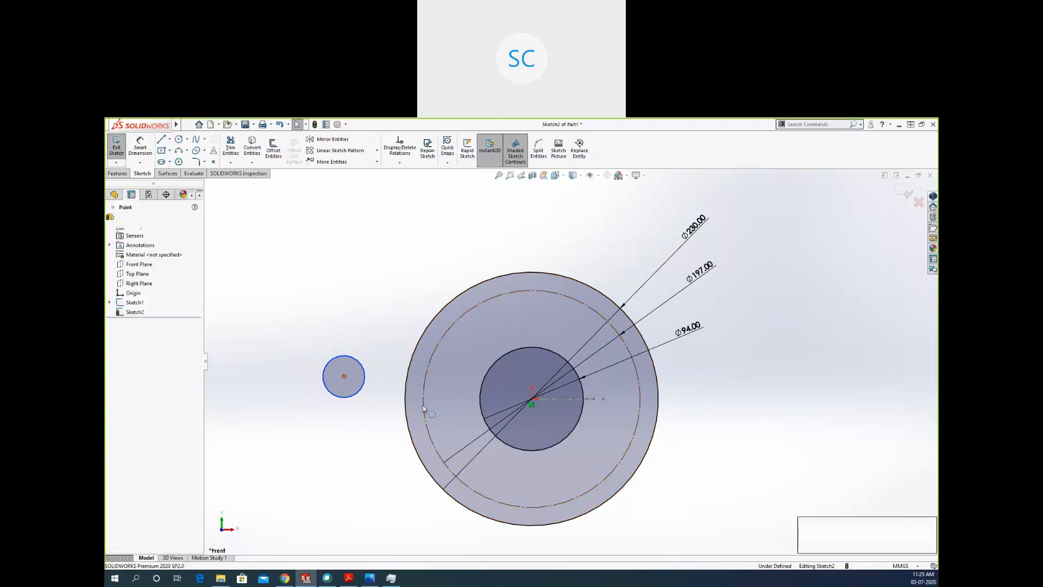
{"action": "left_click", "coordinate": [344, 376], "text": "ctrl"}
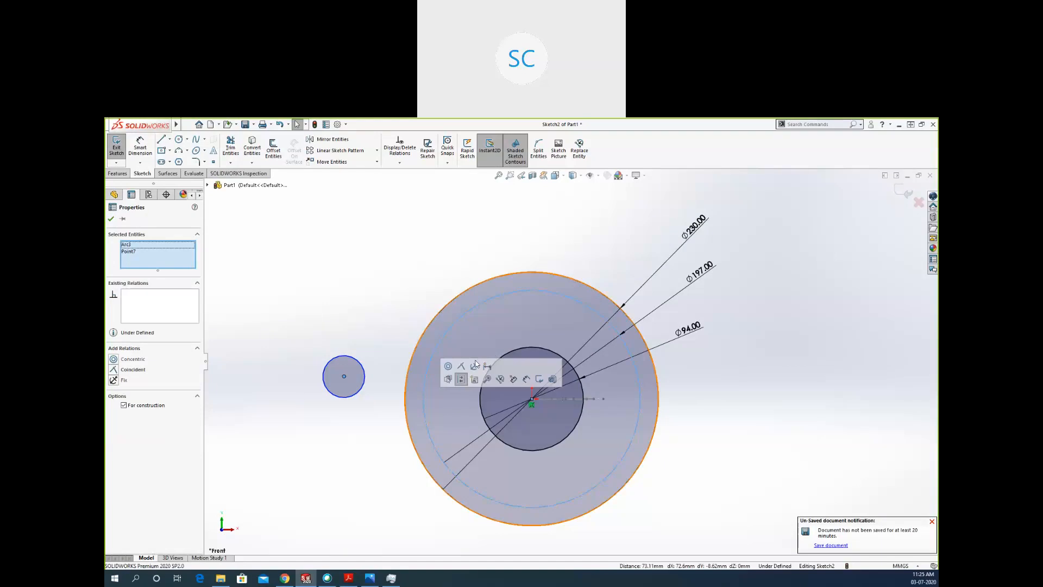
{"action": "left_click", "coordinate": [461, 365]}
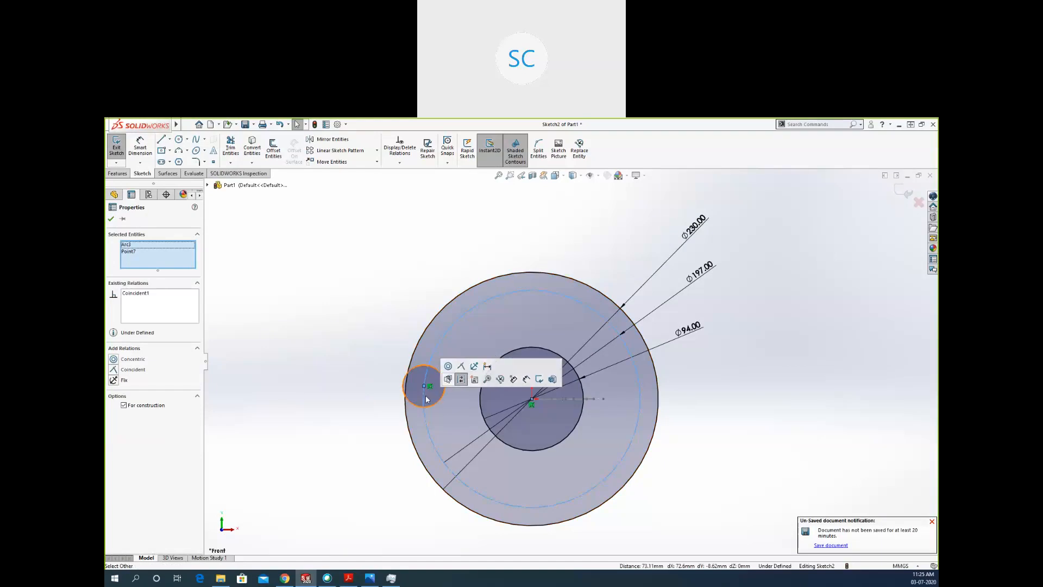
{"action": "left_click", "coordinate": [531, 400]}
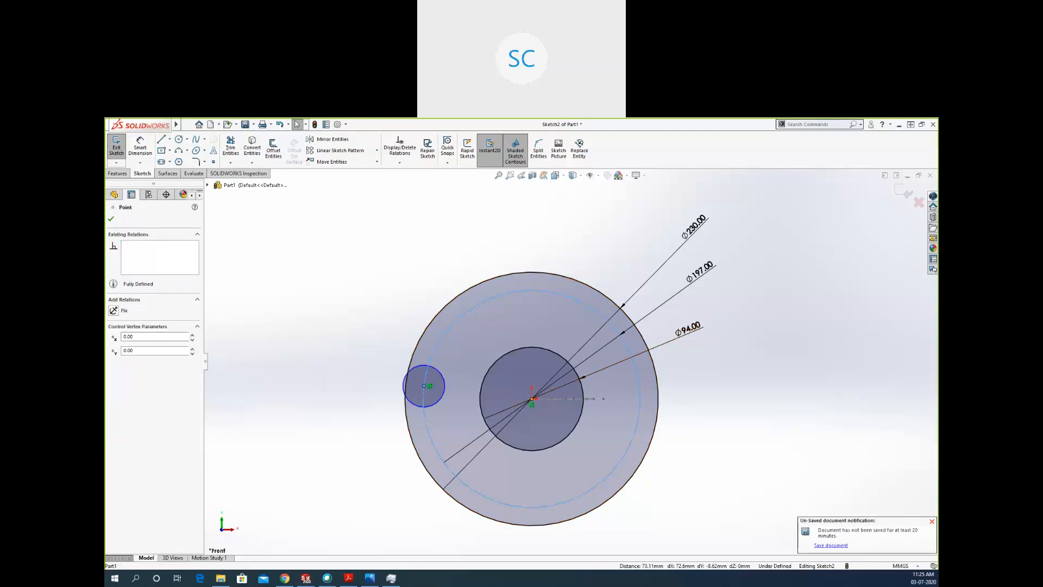
{"action": "left_click", "coordinate": [425, 387], "text": "ctrl"}
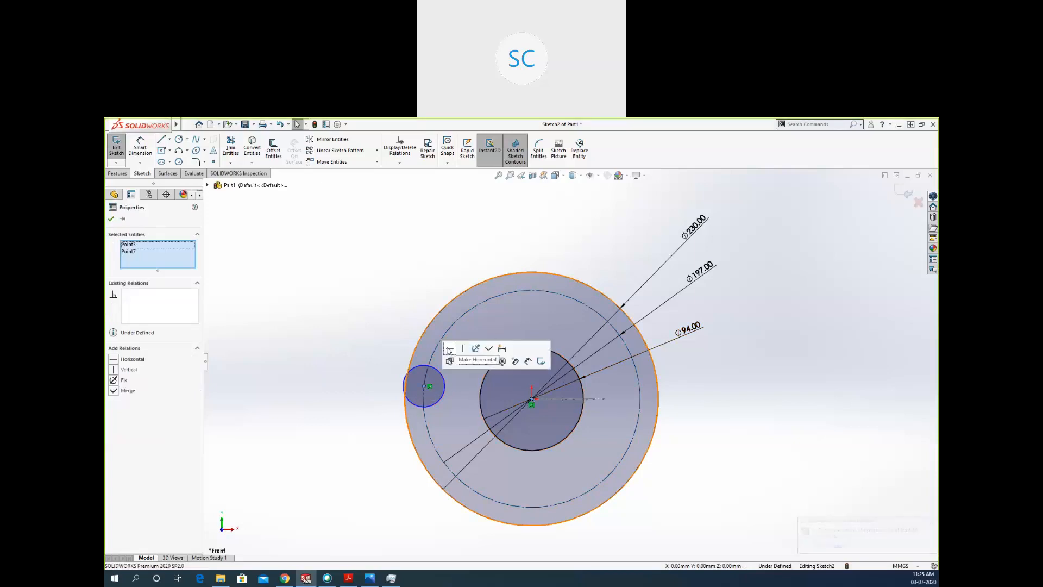
{"action": "left_click", "coordinate": [449, 349]}
Shrink the small bolt-hole circle to about 27 mm in diameter and dimension its diameter.
{"action": "left_click", "coordinate": [418, 383]}
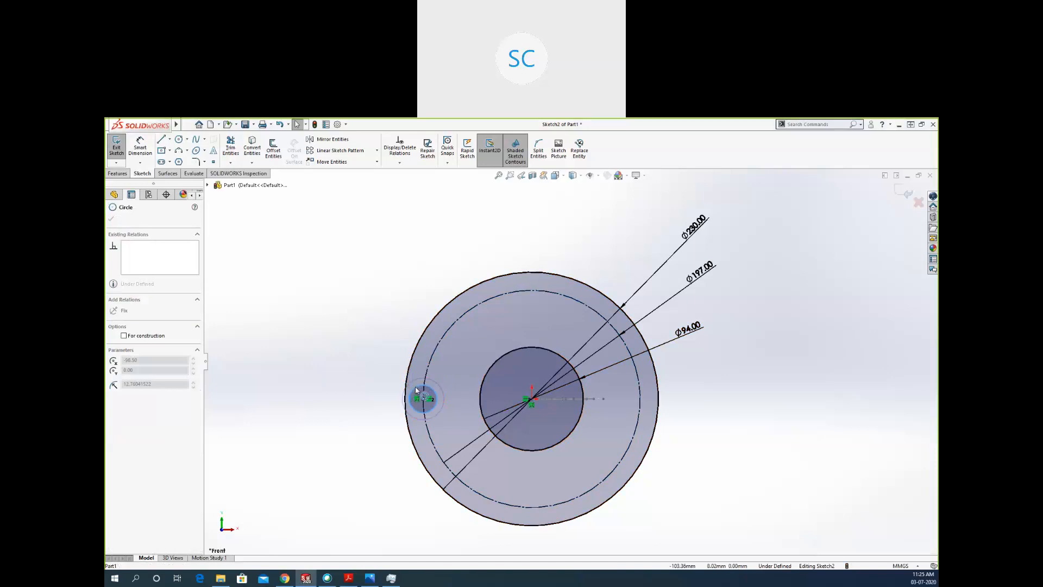
{"action": "left_click", "coordinate": [140, 148]}
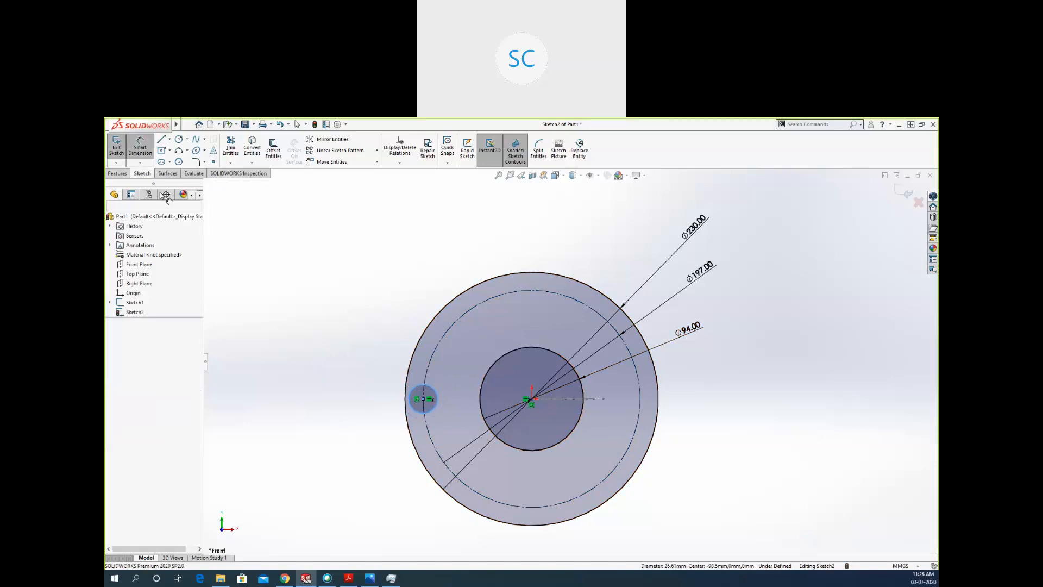
{"action": "left_click", "coordinate": [411, 385]}
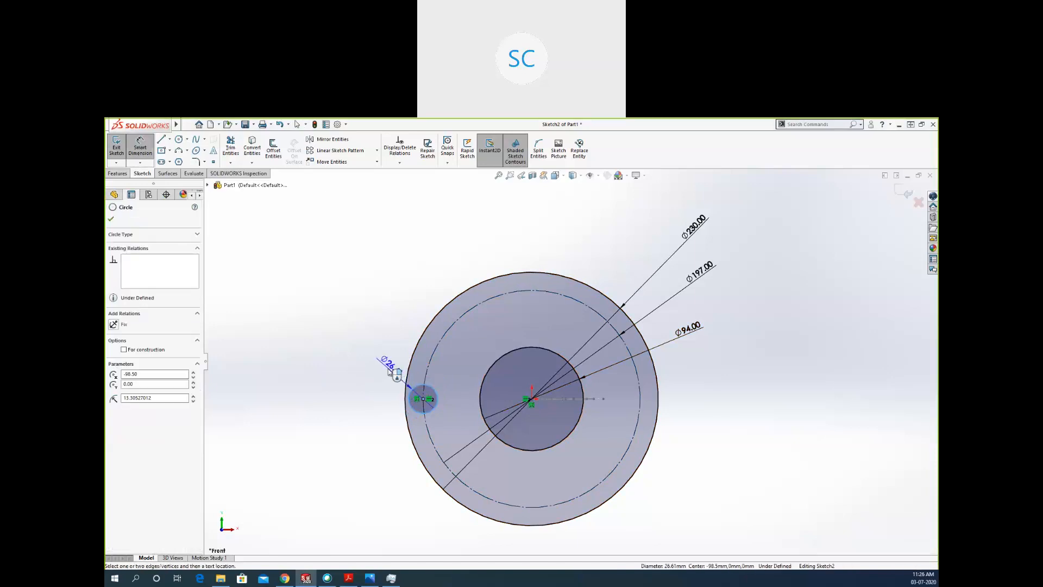
{"action": "left_click", "coordinate": [389, 369]}
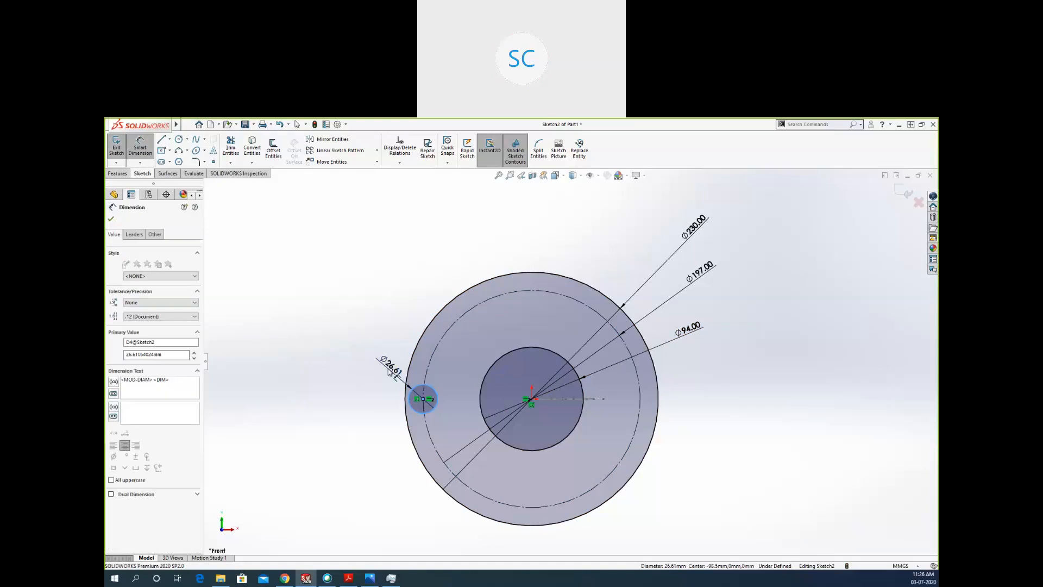
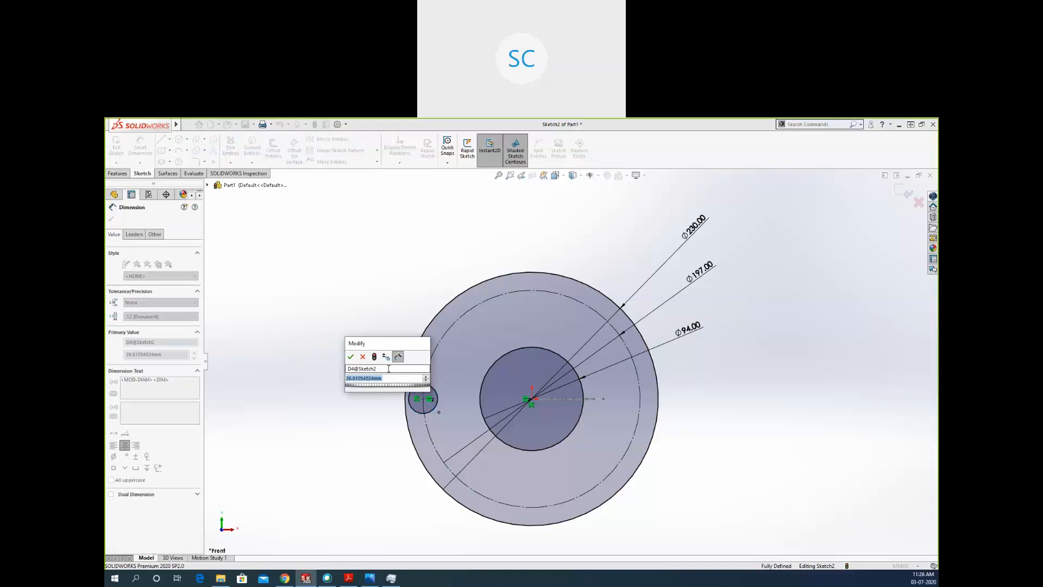
Set the bolt hole's diameter to 19.5 mm and leave the dimension command.
{"action": "type", "text": "19.5"}
{"action": "key", "text": "Return"}
{"action": "key", "text": "Escape"}
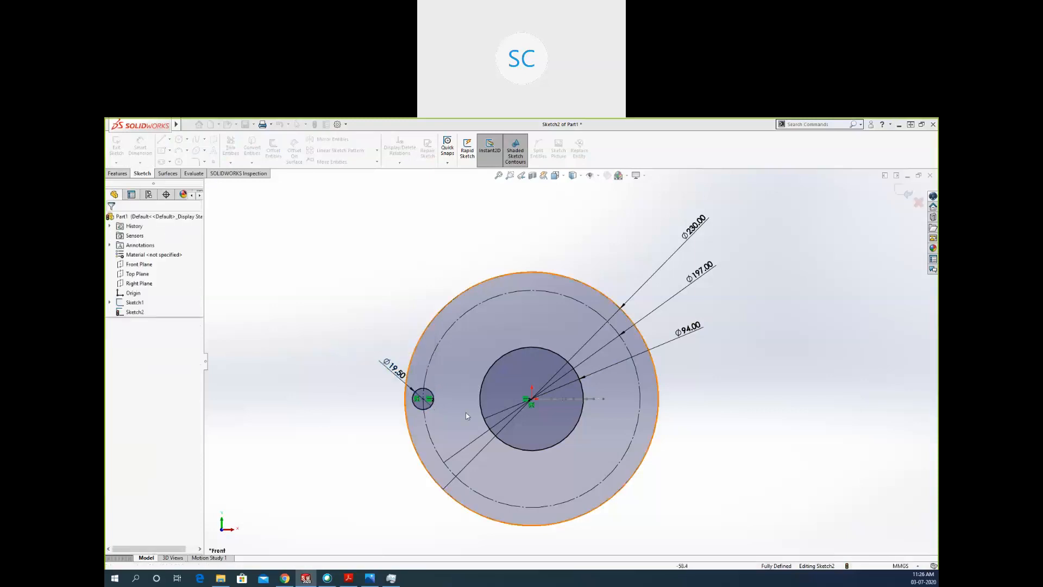
{"action": "scroll", "coordinate": [458, 429], "scroll_direction": "down", "scroll_amount": 2}
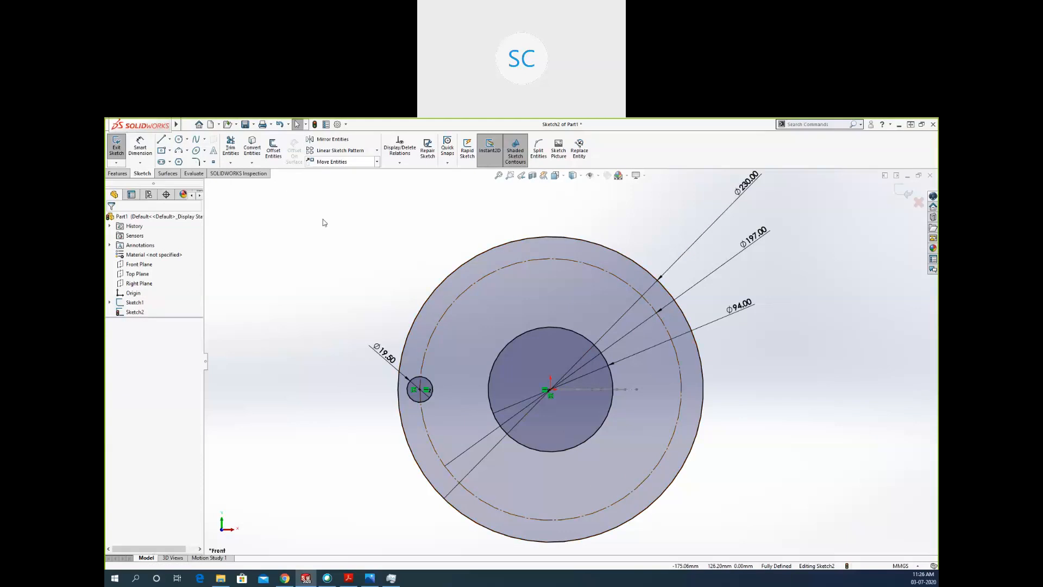
Try a linear sketch pattern of the bolt hole along the X-axis with 6 instances spaced 25 mm apart.
{"action": "left_click", "coordinate": [377, 152]}
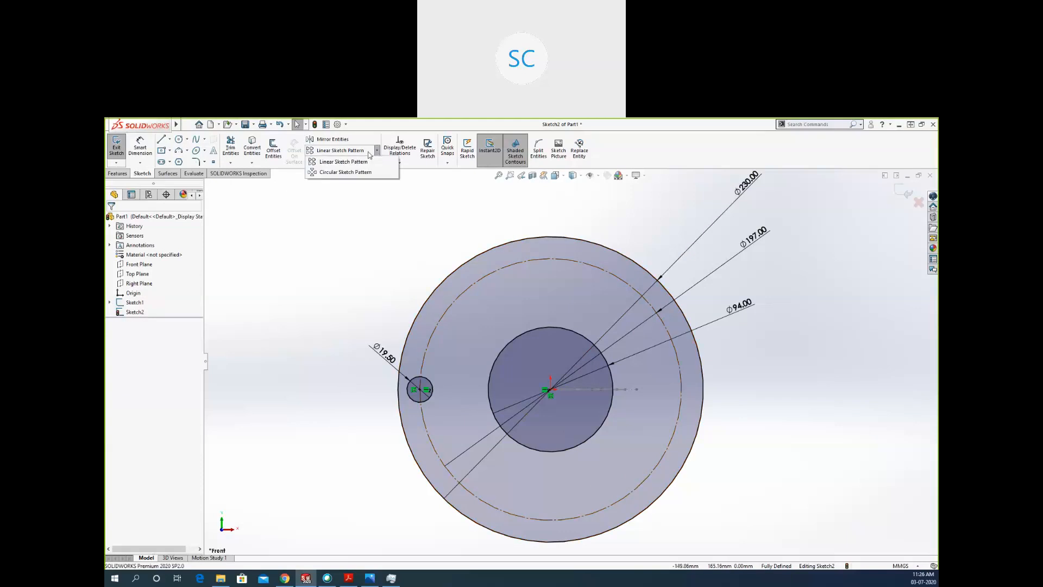
{"action": "left_click", "coordinate": [331, 162]}
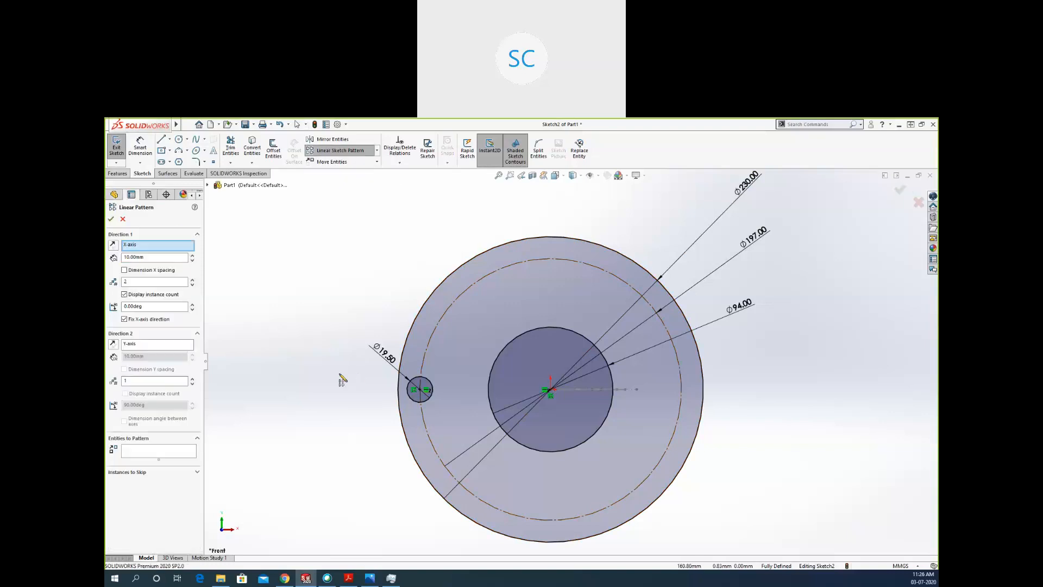
{"action": "left_click", "coordinate": [124, 245]}
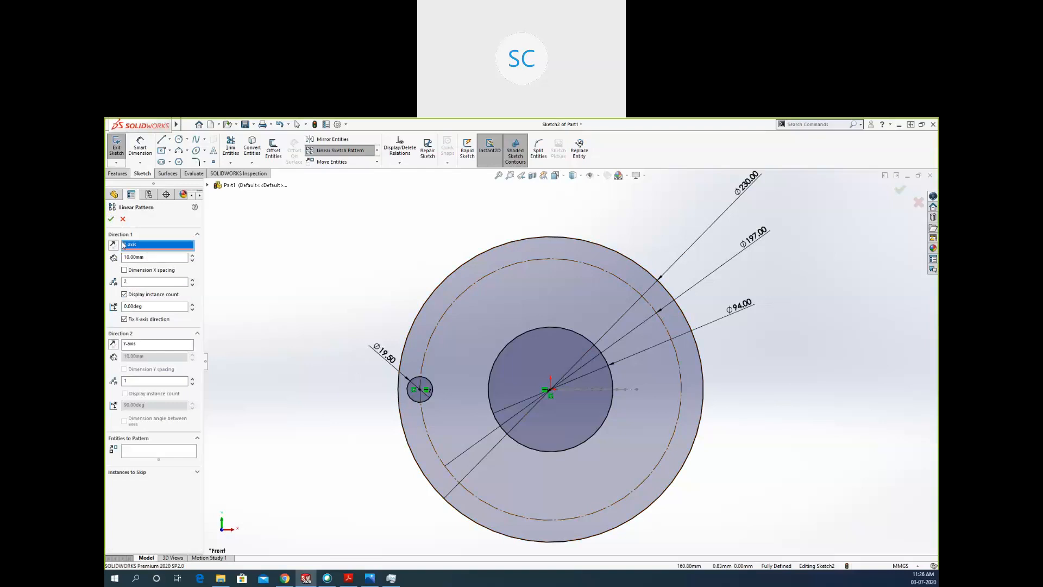
{"action": "key", "text": "Tab"}
{"action": "type", "text": "2"}
{"action": "left_click", "coordinate": [145, 282]}
{"action": "left_click", "coordinate": [193, 279]}
{"action": "left_click", "coordinate": [193, 279]}
{"action": "left_click", "coordinate": [192, 279]}
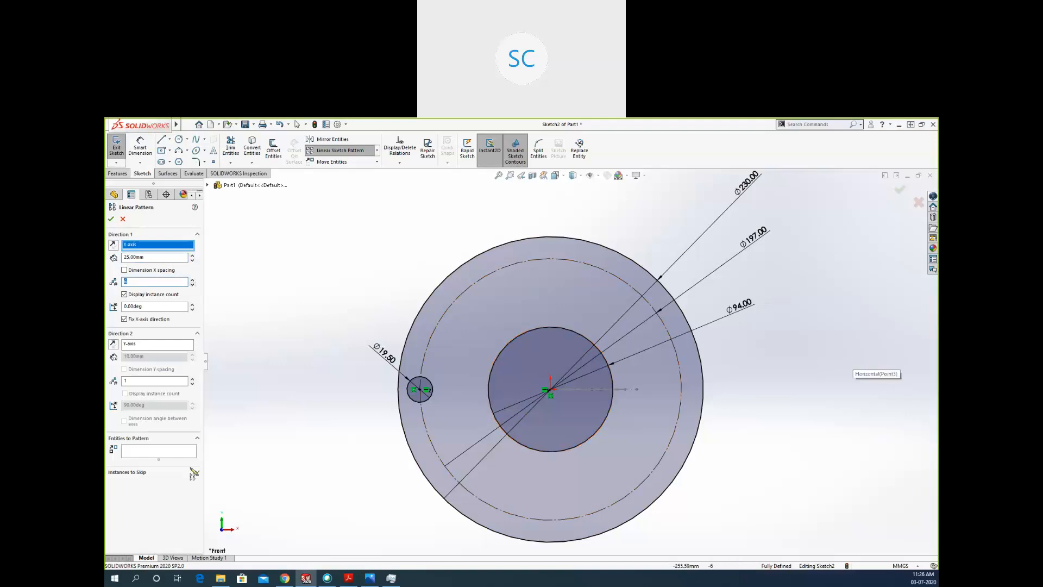
{"action": "left_click", "coordinate": [133, 453]}
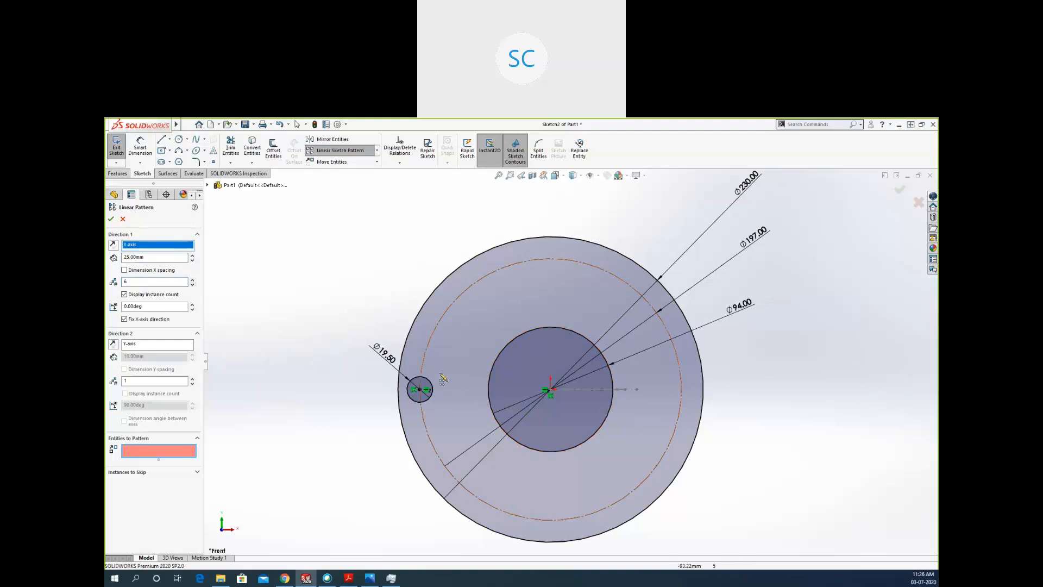
{"action": "left_click", "coordinate": [415, 380]}
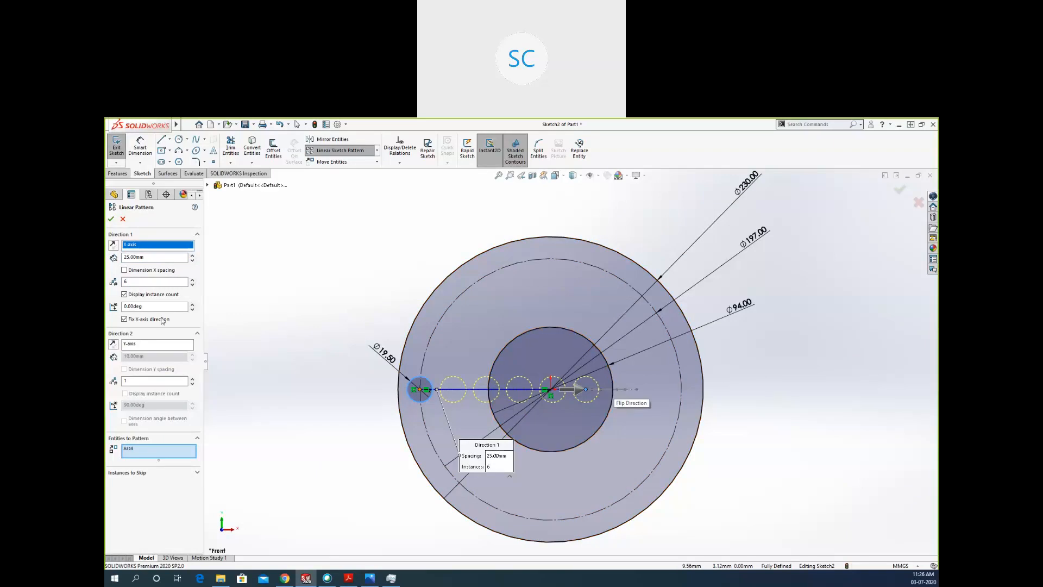
Try a second pattern direction along the Y-axis with 7 instances at 25 mm spacing, and cancel the linear pattern.
{"action": "left_click", "coordinate": [147, 344]}
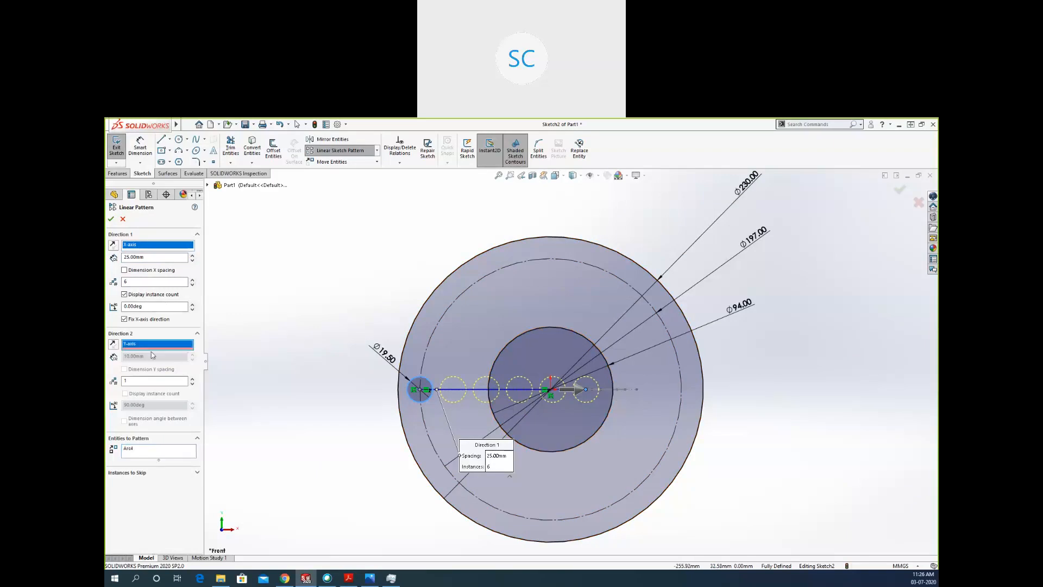
{"action": "left_click", "coordinate": [192, 379]}
{"action": "left_click", "coordinate": [192, 379]}
{"action": "left_click", "coordinate": [192, 380]}
{"action": "left_click", "coordinate": [192, 379]}
{"action": "left_click", "coordinate": [192, 379]}
{"action": "left_click", "coordinate": [192, 379]}
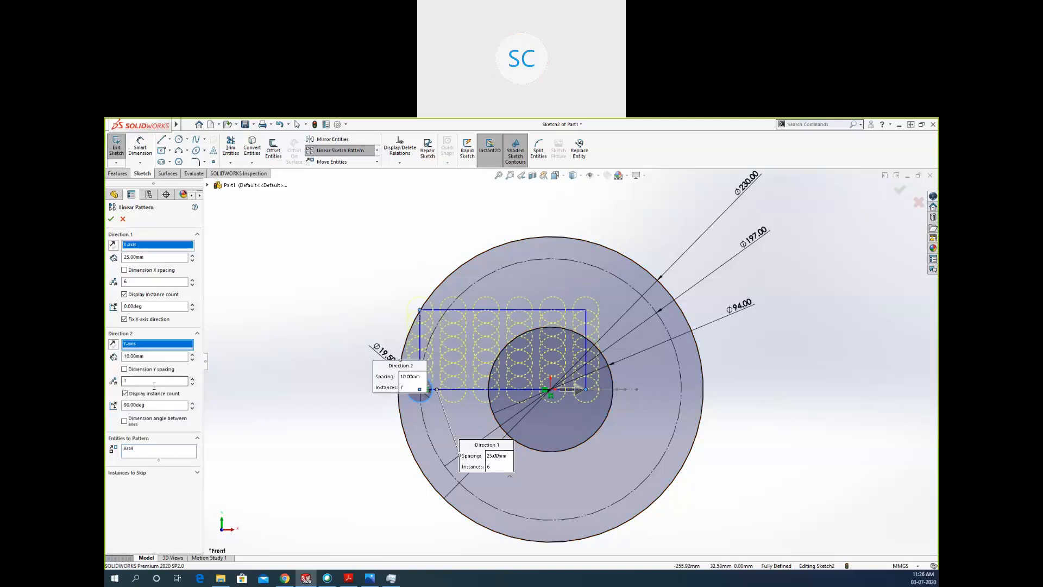
{"action": "left_click_drag", "start_coordinate": [149, 357], "coordinate": [121, 361]}
{"action": "type", "text": "25"}
{"action": "key", "text": "Return"}
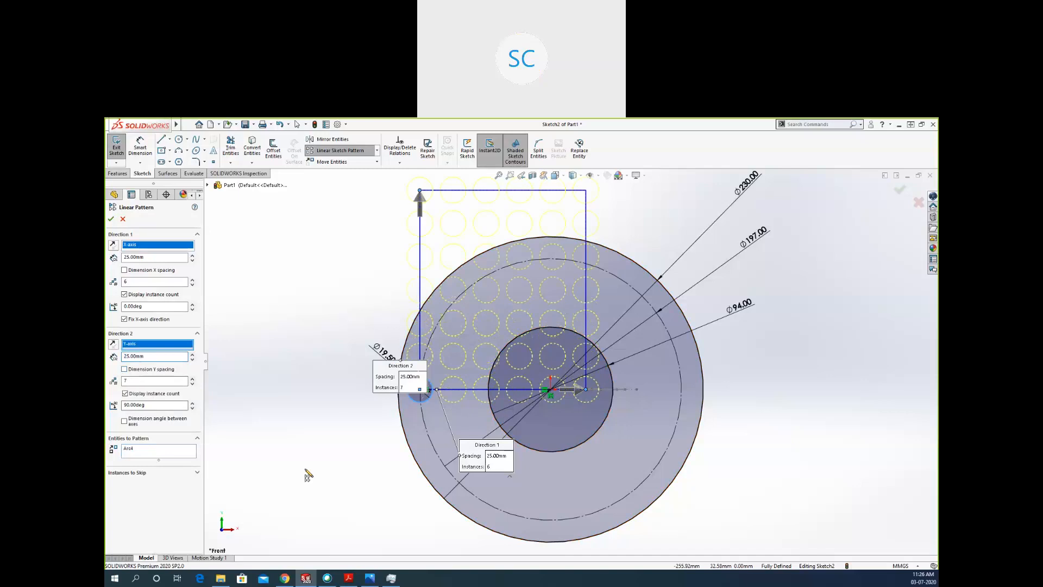
{"action": "scroll", "coordinate": [306, 469], "scroll_direction": "up", "scroll_amount": 3}
{"action": "scroll", "coordinate": [509, 279], "scroll_direction": "down", "scroll_amount": 2}
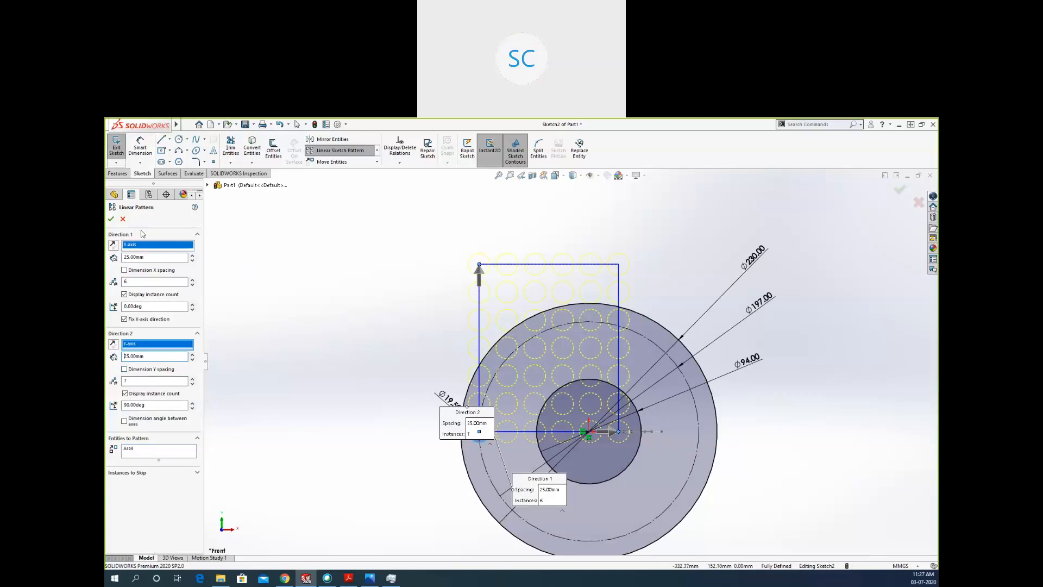
{"action": "key", "text": "Escape"}
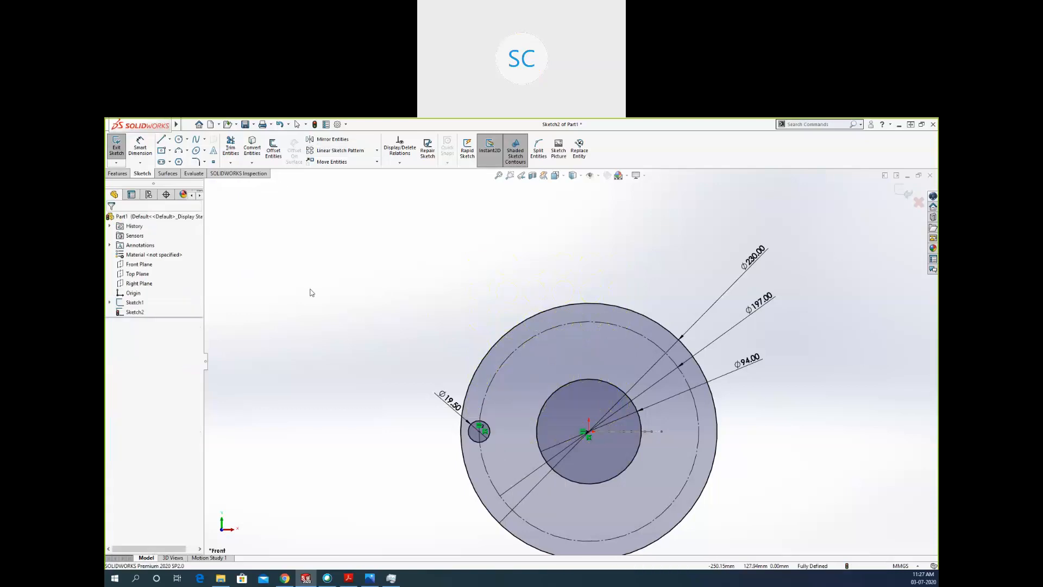
Set up a circular sketch pattern of the bolt hole about the flange's centre with 6 equally spaced instances over 360°.
{"action": "left_click", "coordinate": [376, 151]}
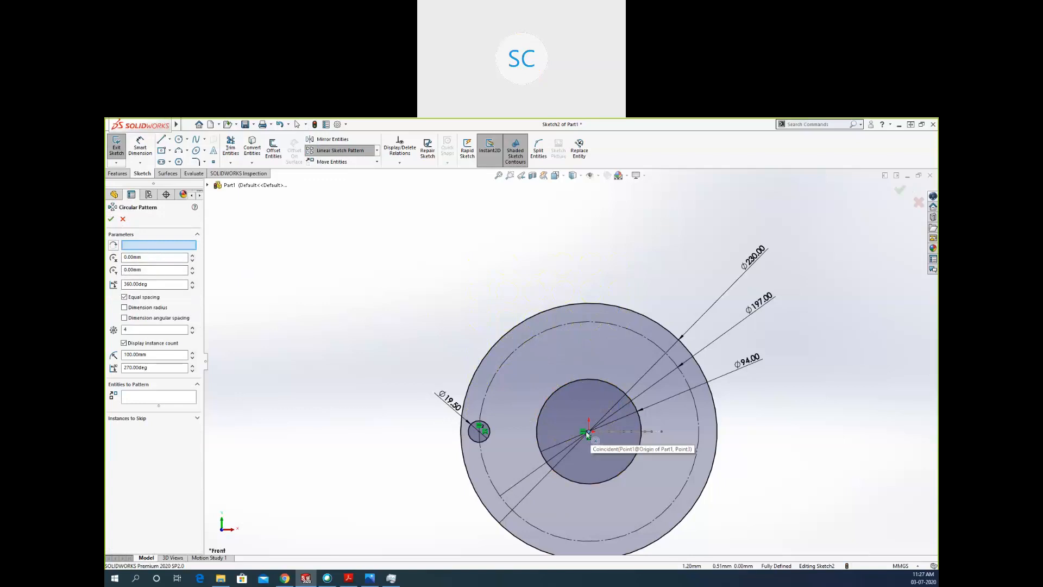
{"action": "left_click", "coordinate": [149, 395]}
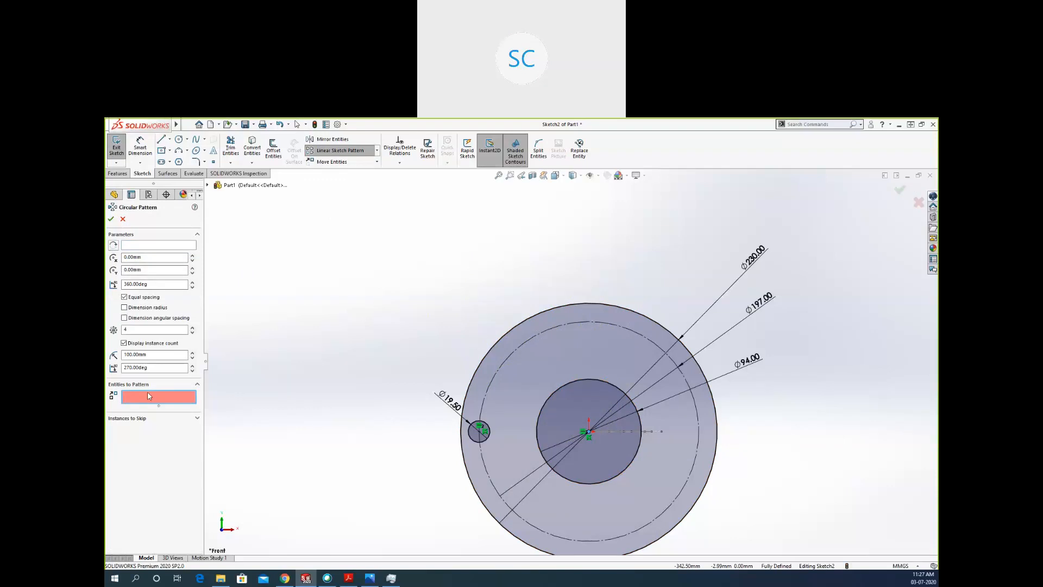
{"action": "left_click", "coordinate": [488, 434]}
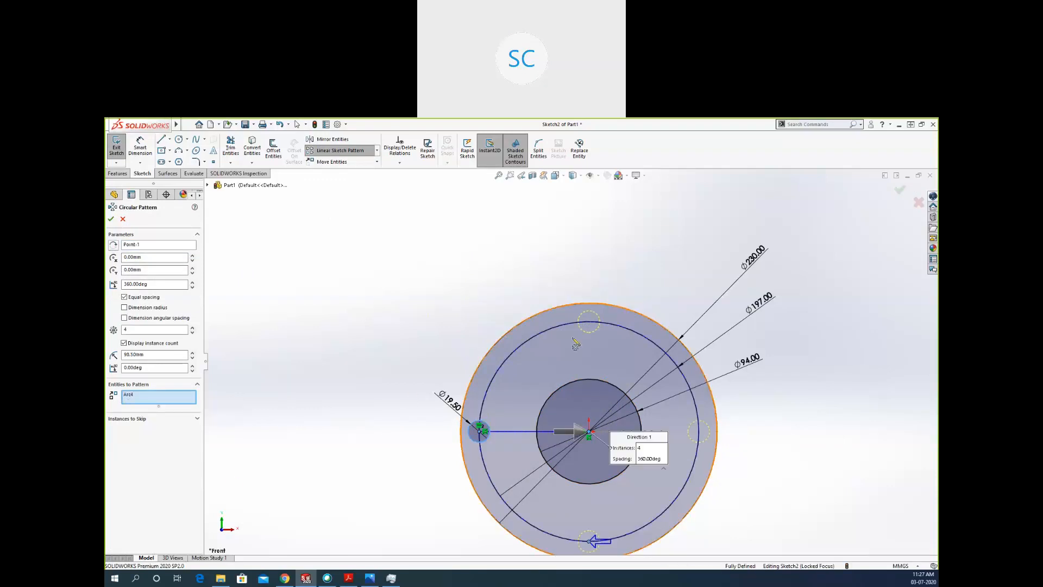
{"action": "double_click", "coordinate": [141, 328]}
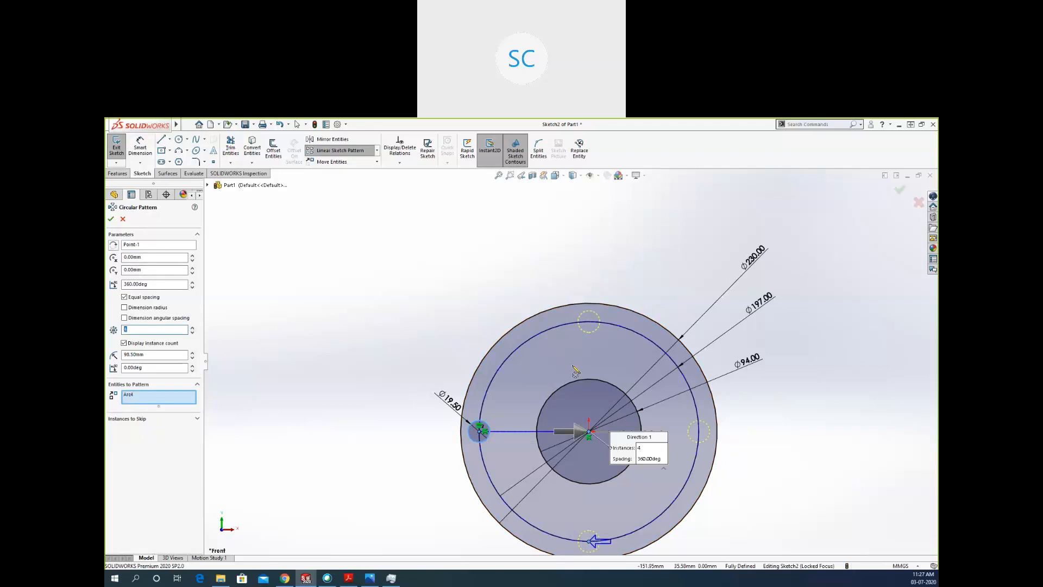
{"action": "left_click", "coordinate": [193, 328]}
{"action": "left_click", "coordinate": [192, 327]}
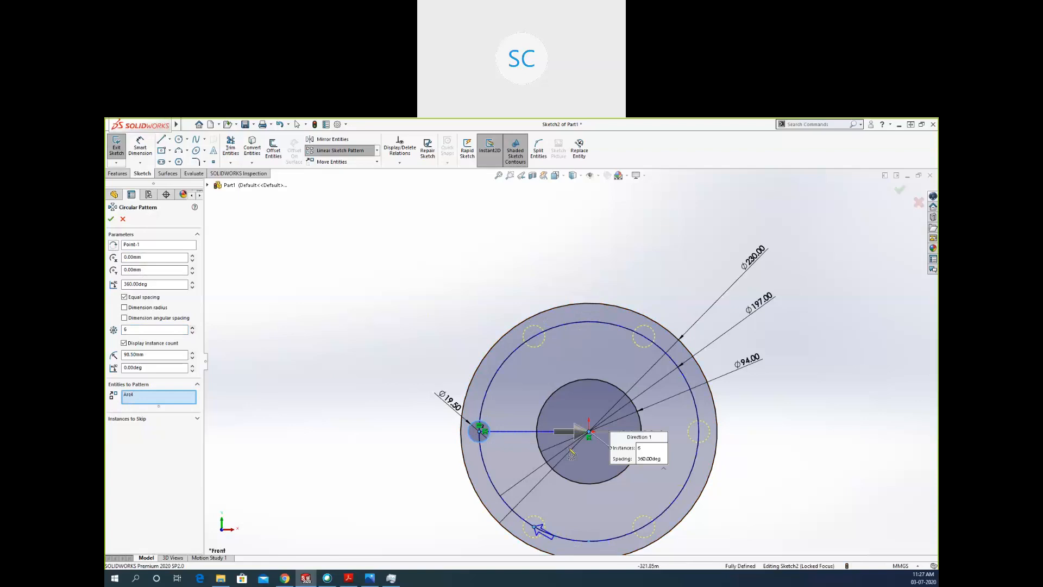
{"action": "scroll", "coordinate": [601, 461], "scroll_direction": "up", "scroll_amount": 2}
{"action": "scroll", "coordinate": [611, 468], "scroll_direction": "down", "scroll_amount": 3}
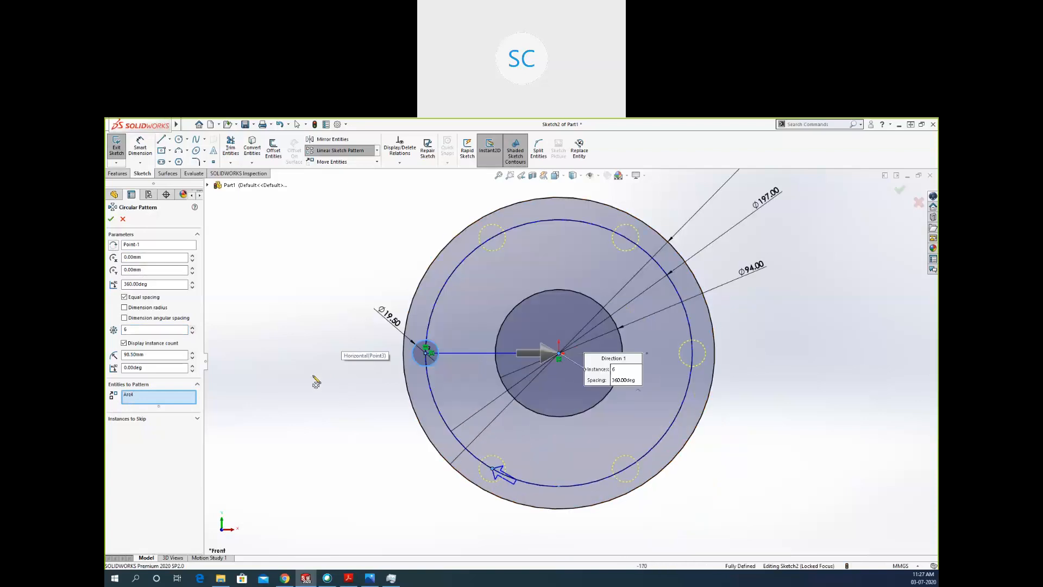
Include the radius dimension in the circular pattern and create the pattern.
{"action": "left_click_drag", "start_coordinate": [164, 286], "coordinate": [114, 285]}
{"action": "left_click", "coordinate": [134, 303]}
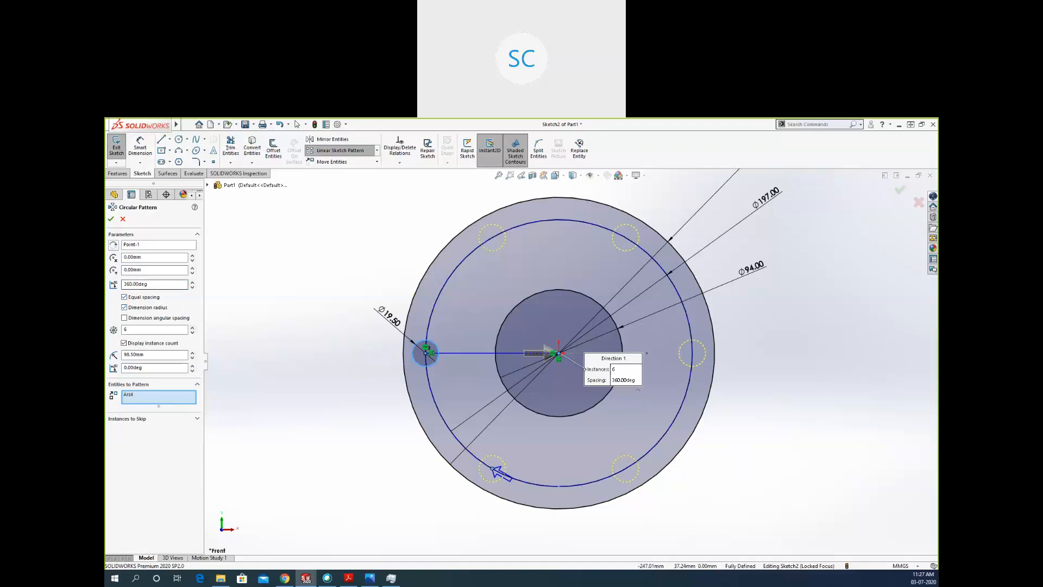
{"action": "left_click", "coordinate": [110, 220]}
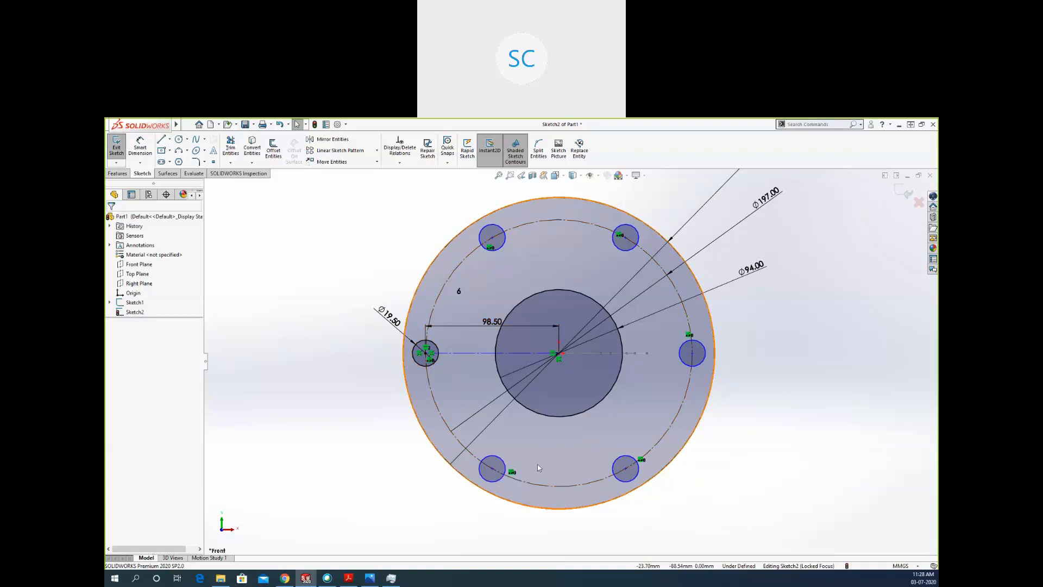
Move the under-defined patterned holes off the bolt circle, down and to the left of the flange, to test their freedom.
{"action": "left_click", "coordinate": [505, 467]}
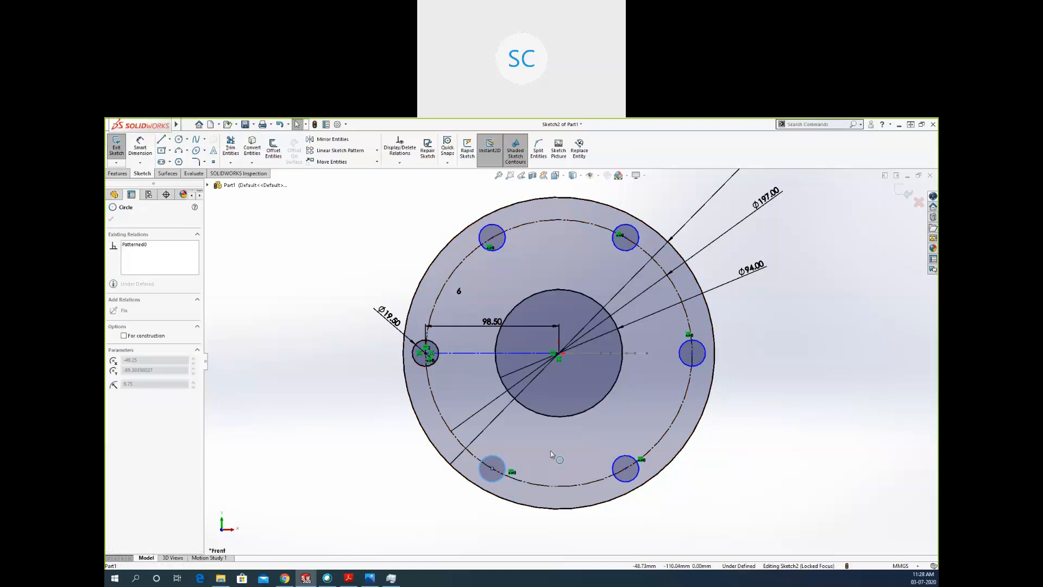
{"action": "left_click", "coordinate": [505, 461]}
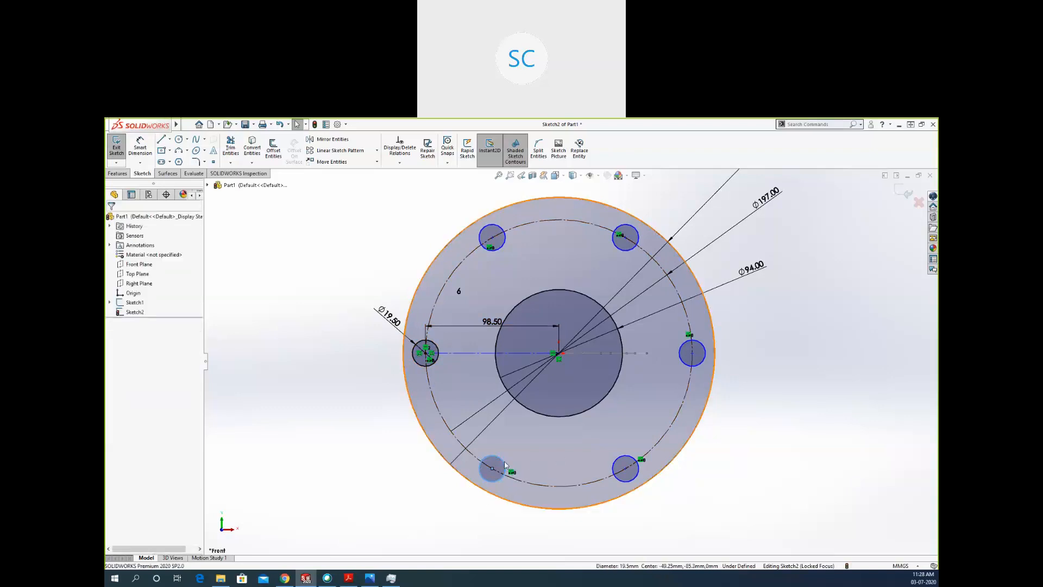
{"action": "left_click", "coordinate": [504, 464]}
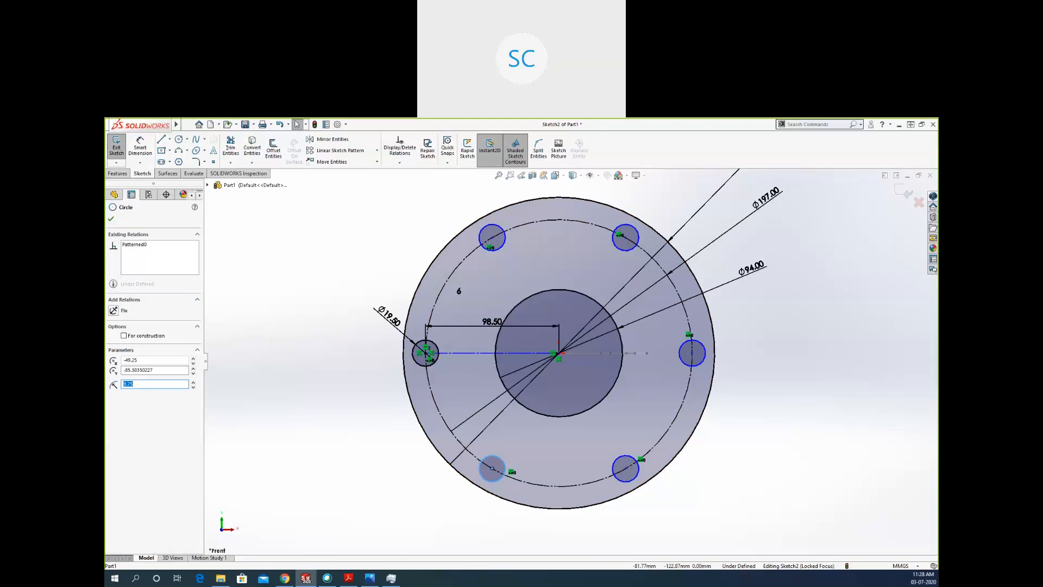
{"action": "left_click", "coordinate": [546, 466]}
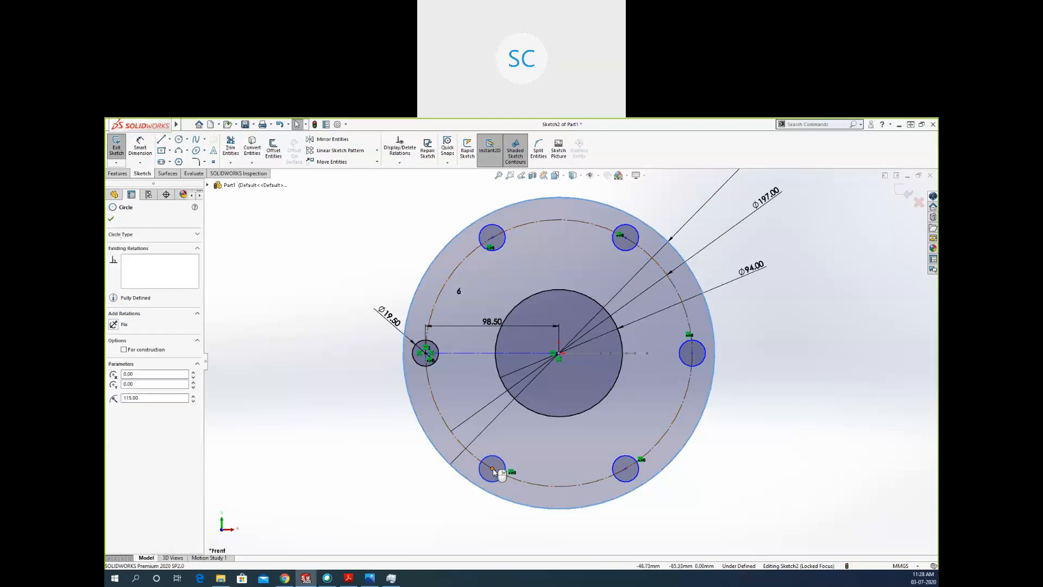
{"action": "left_click_drag", "start_coordinate": [493, 470], "coordinate": [369, 405]}
{"action": "scroll", "coordinate": [551, 366], "scroll_direction": "up", "scroll_amount": 5}
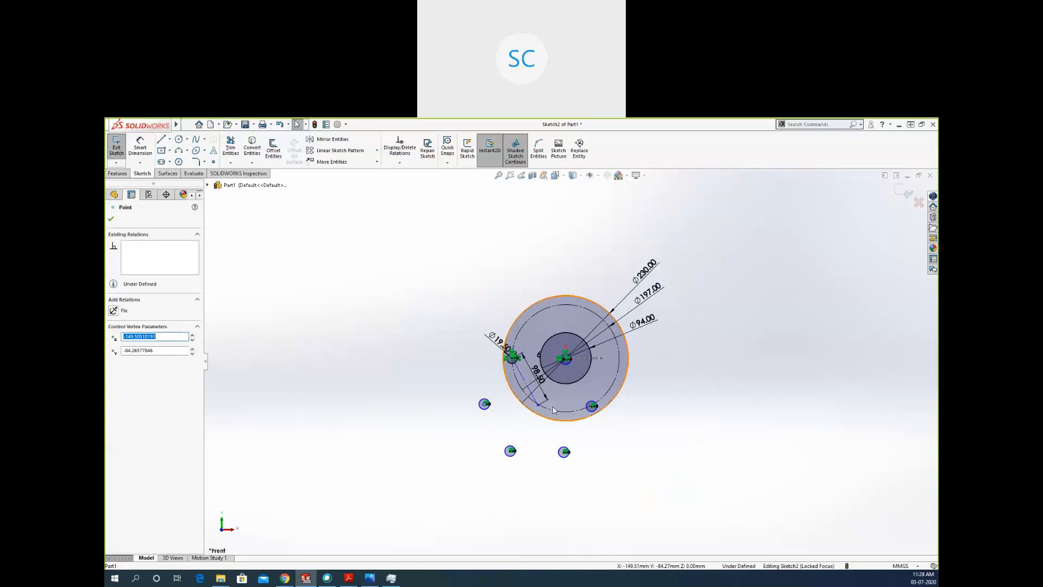
{"action": "scroll", "coordinate": [549, 403], "scroll_direction": "down", "scroll_amount": 4}
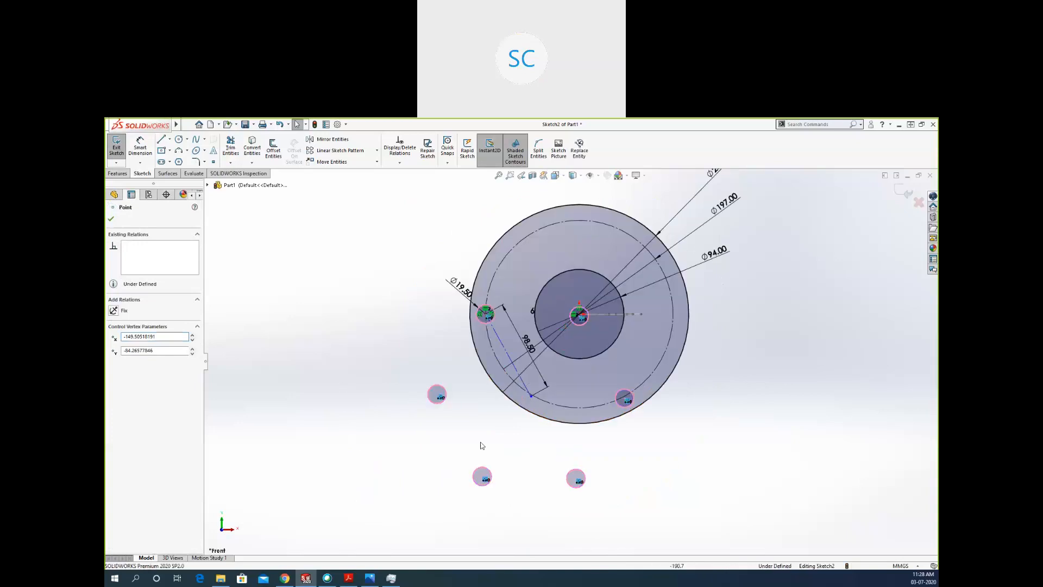
{"action": "key", "text": "Escape"}
{"action": "left_click_drag", "start_coordinate": [483, 478], "coordinate": [362, 449]}
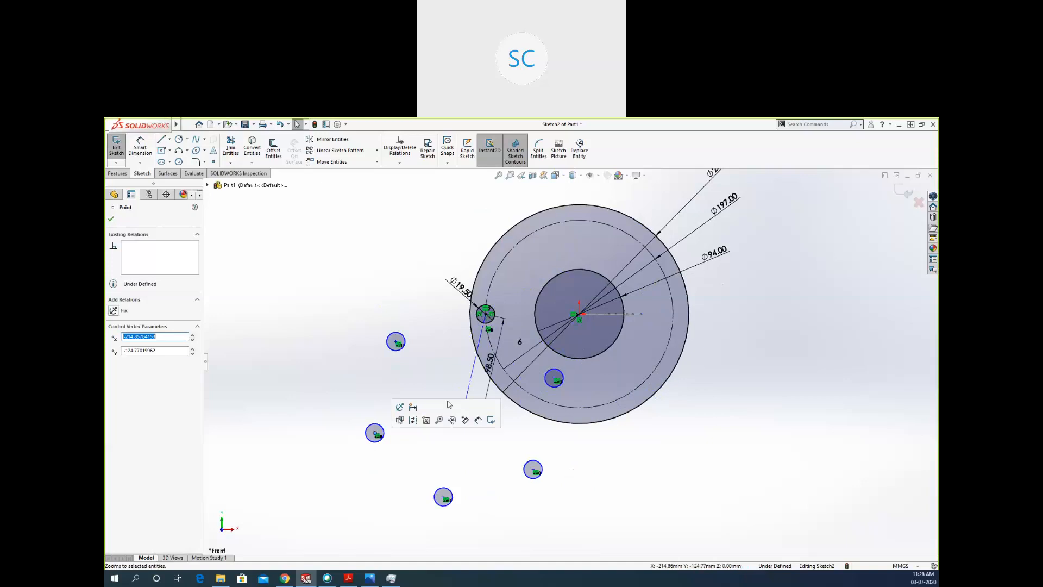
{"action": "key", "text": "Escape"}
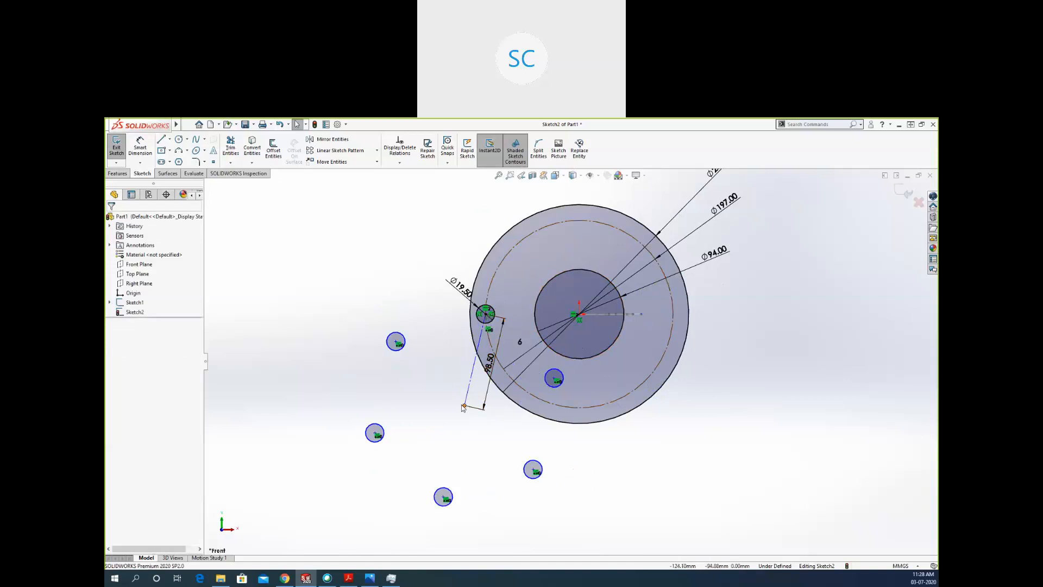
Try to merge the circular pattern's loose centre point with the flange's centre point, and undo the point's last move.
{"action": "left_click_drag", "start_coordinate": [465, 406], "coordinate": [434, 392]}
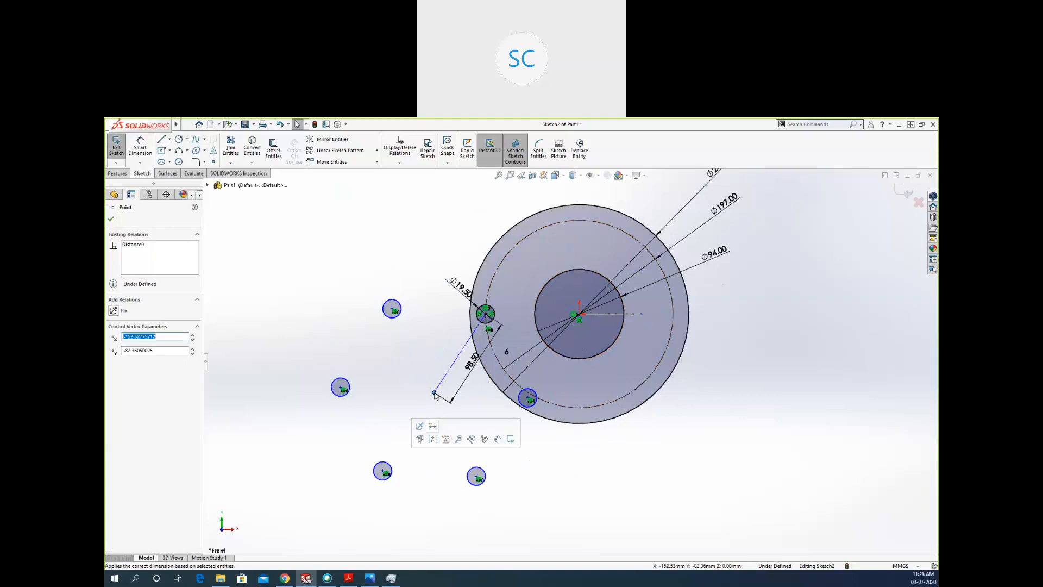
{"action": "left_click", "coordinate": [579, 315], "text": "ctrl"}
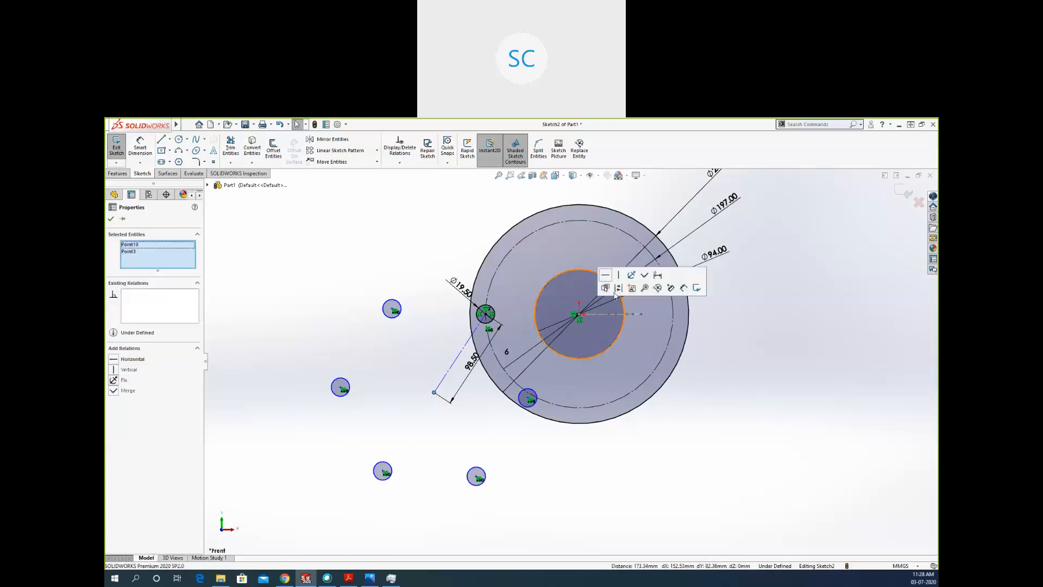
{"action": "left_click", "coordinate": [644, 276]}
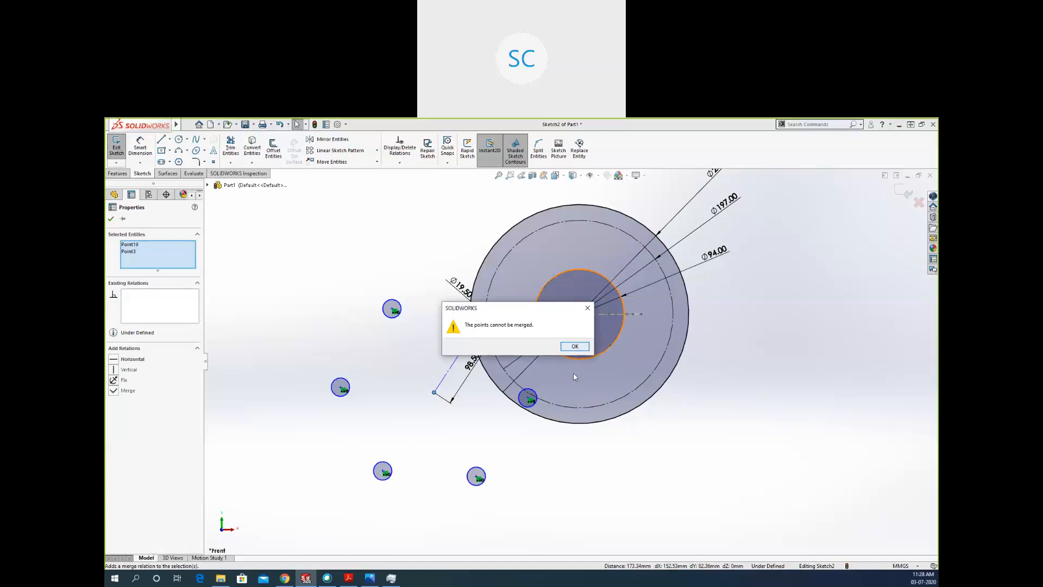
{"action": "key", "text": "Return"}
{"action": "key", "text": "ctrl+z"}
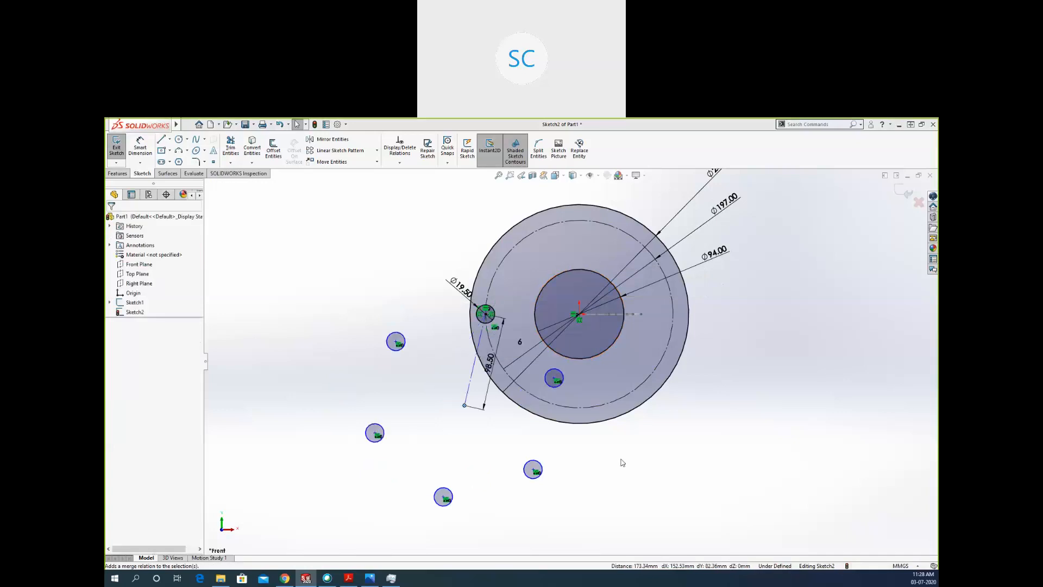
Try to join the pattern's loose centre point to the flange's centre by moving and merging it, and undo the final move.
{"action": "left_click_drag", "start_coordinate": [464, 405], "coordinate": [511, 403]}
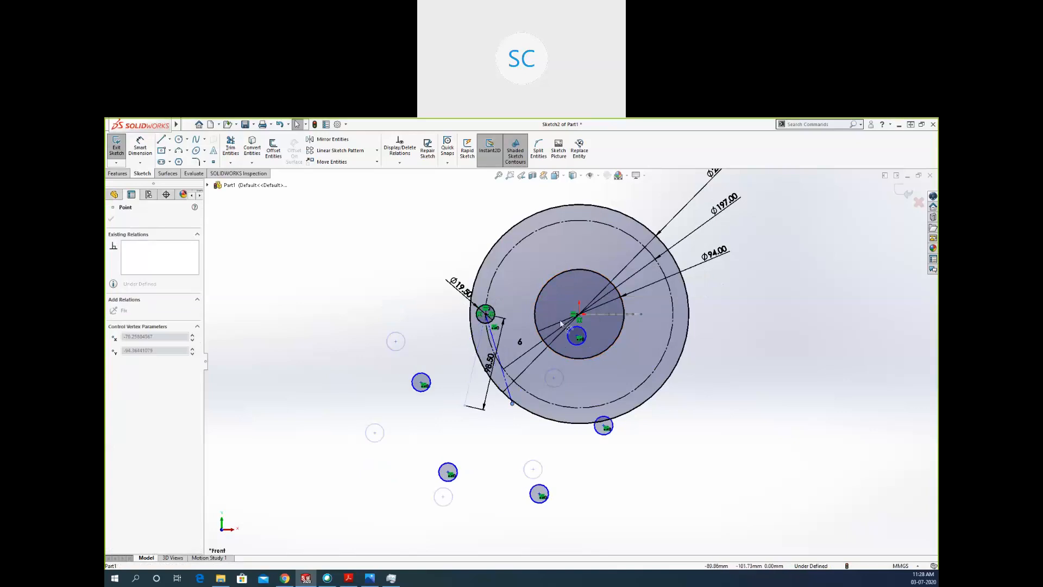
{"action": "left_click_drag", "start_coordinate": [560, 321], "coordinate": [566, 323]}
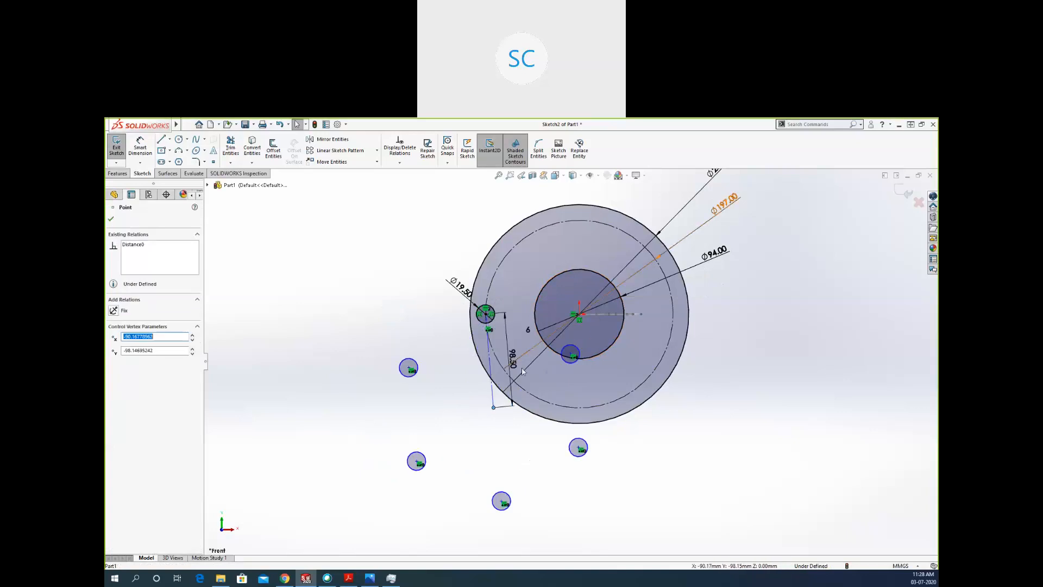
{"action": "left_click", "coordinate": [579, 315], "text": "ctrl"}
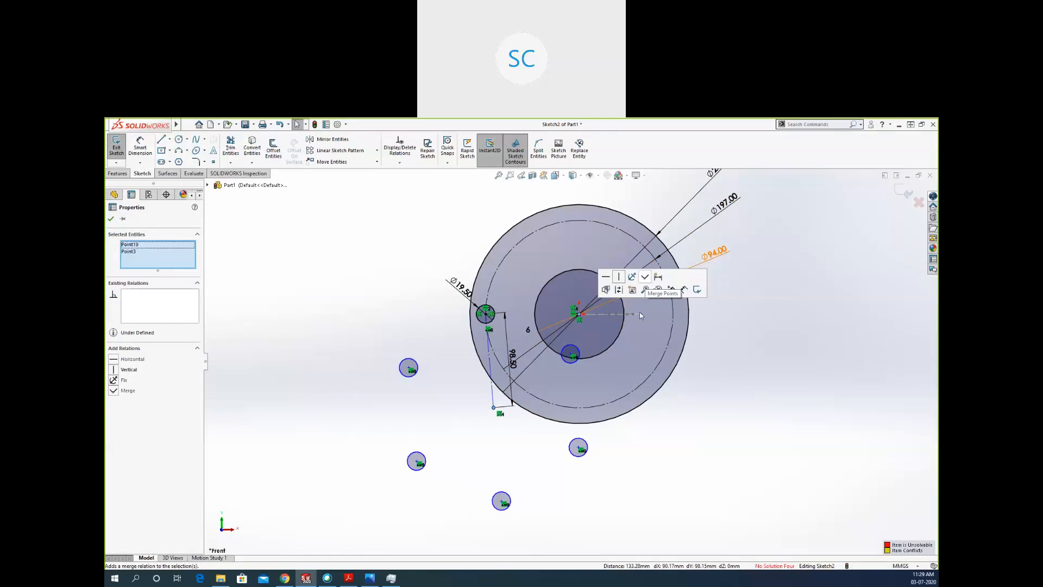
{"action": "left_click", "coordinate": [646, 278]}
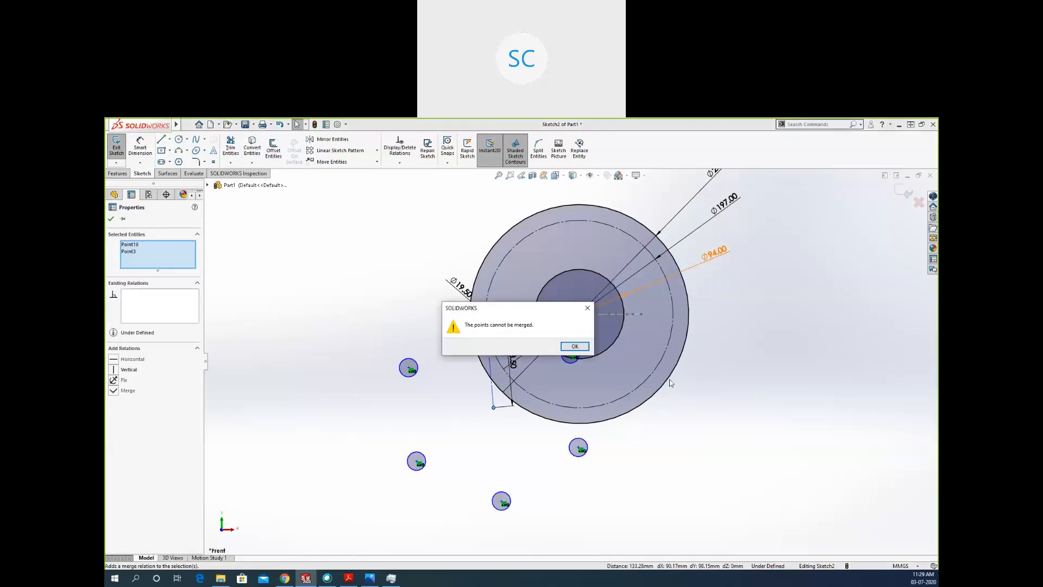
{"action": "left_click", "coordinate": [575, 346]}
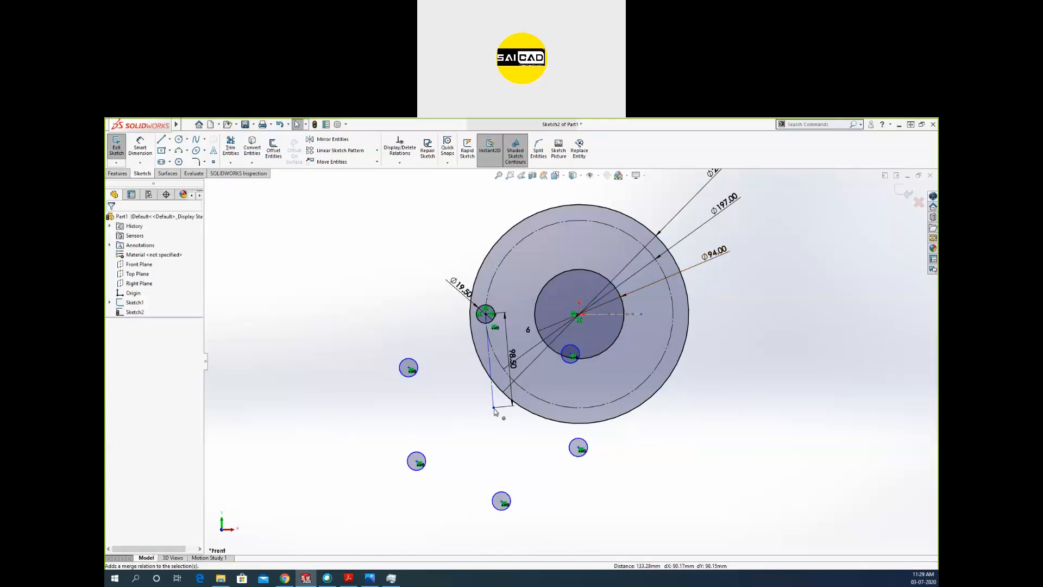
{"action": "mouse_move", "coordinate": [493, 407]}
{"action": "left_mouse_down"}
{"action": "mouse_move", "coordinate": [579, 358]}
{"action": "mouse_move", "coordinate": [581, 317]}
{"action": "left_mouse_up"}
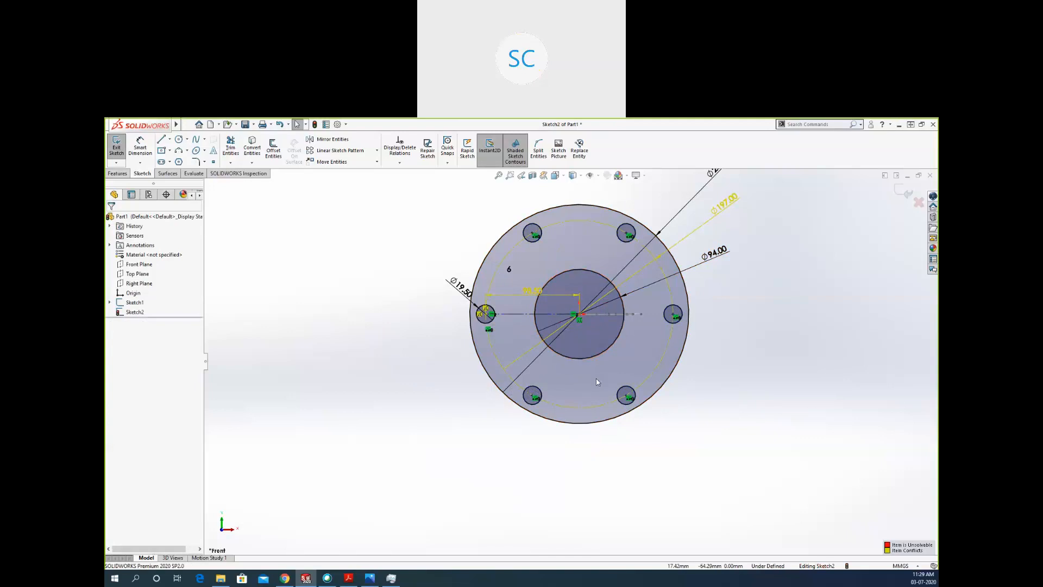
{"action": "key", "text": "ctrl+z"}
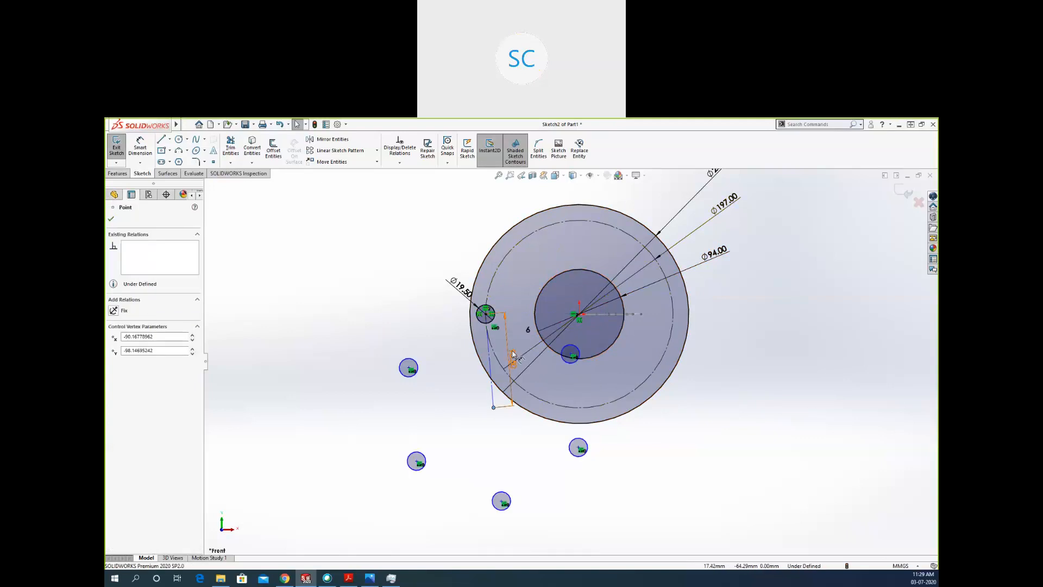
{"action": "key", "text": "Escape"}
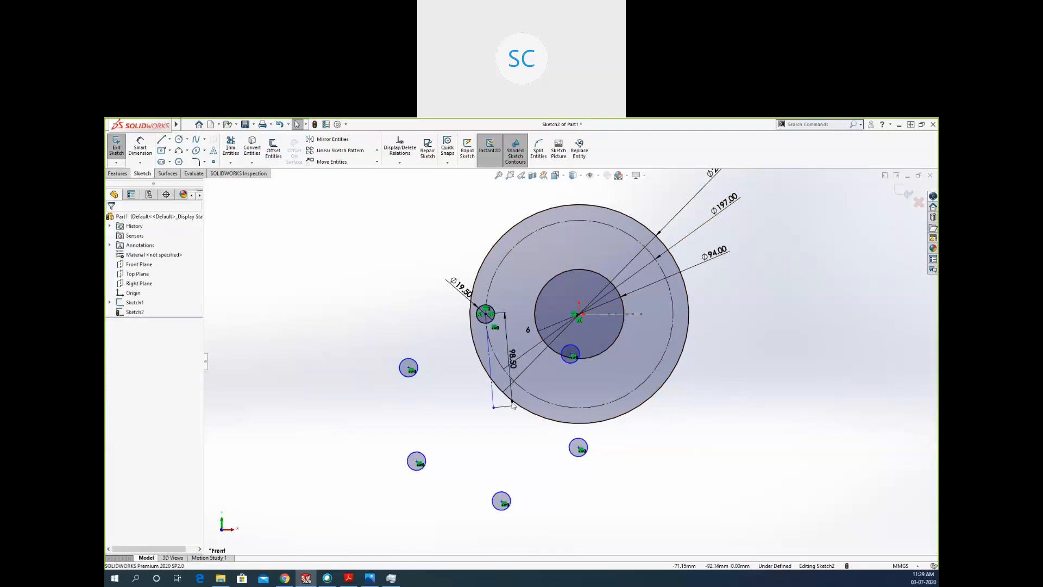
Delete the 98.50 mm pattern radius dimension and merge the pattern's loose centre point with the flange's centre point.
{"action": "left_click", "coordinate": [511, 402]}
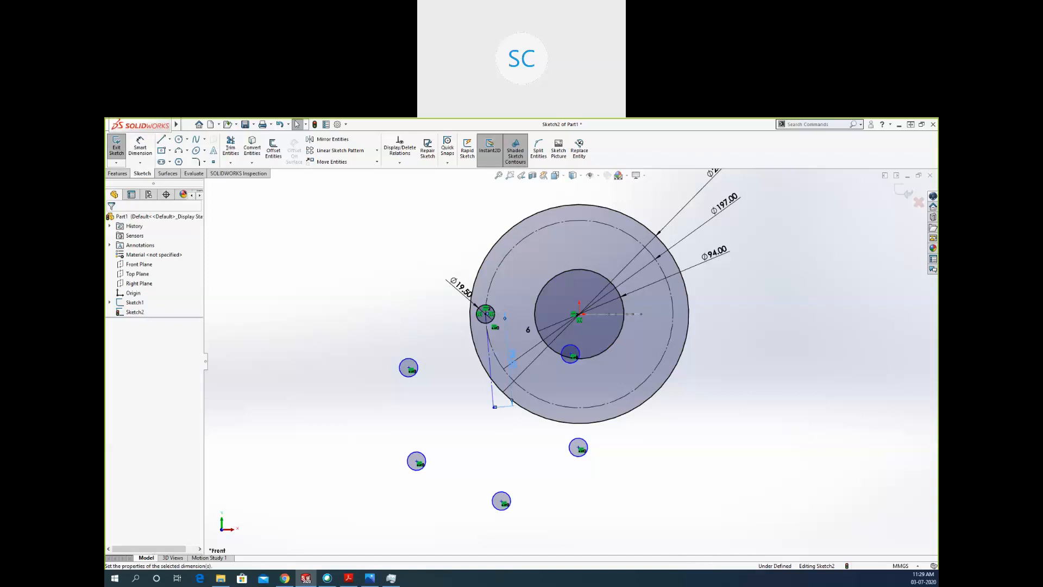
{"action": "key", "text": "Delete"}
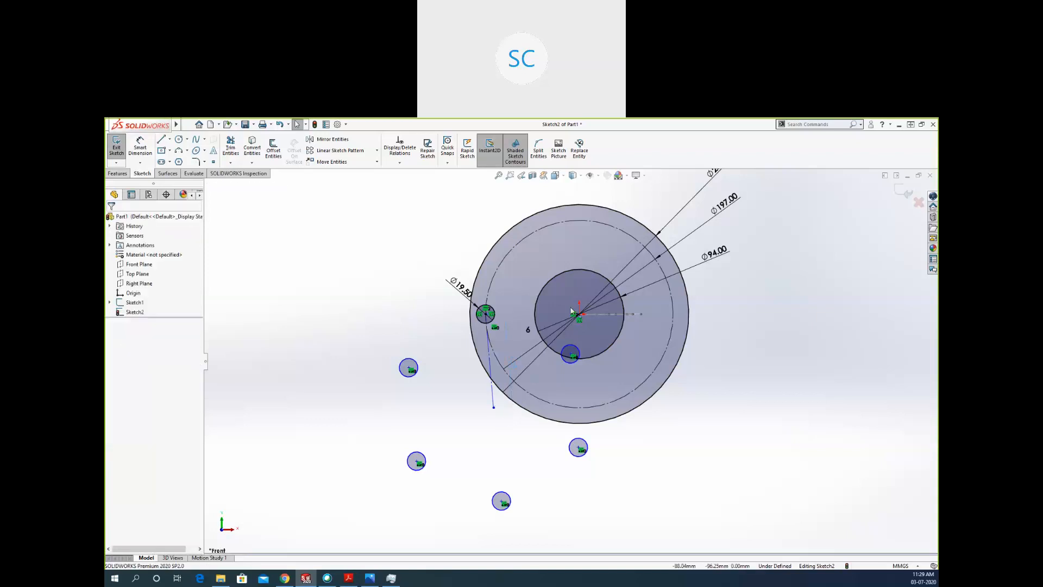
{"action": "left_click", "coordinate": [493, 407]}
{"action": "left_click", "coordinate": [580, 318], "text": "ctrl"}
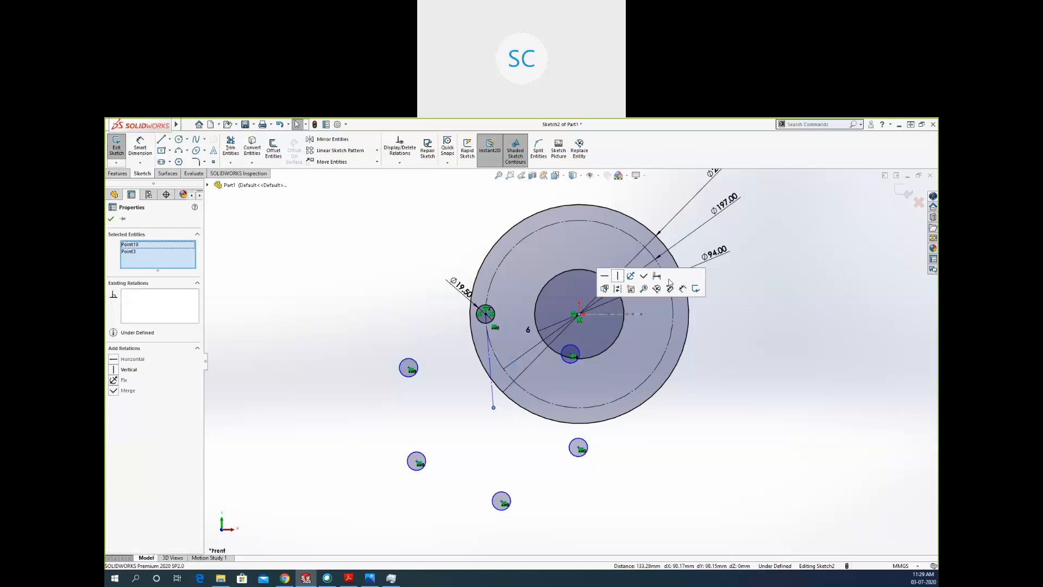
{"action": "left_click", "coordinate": [756, 391]}
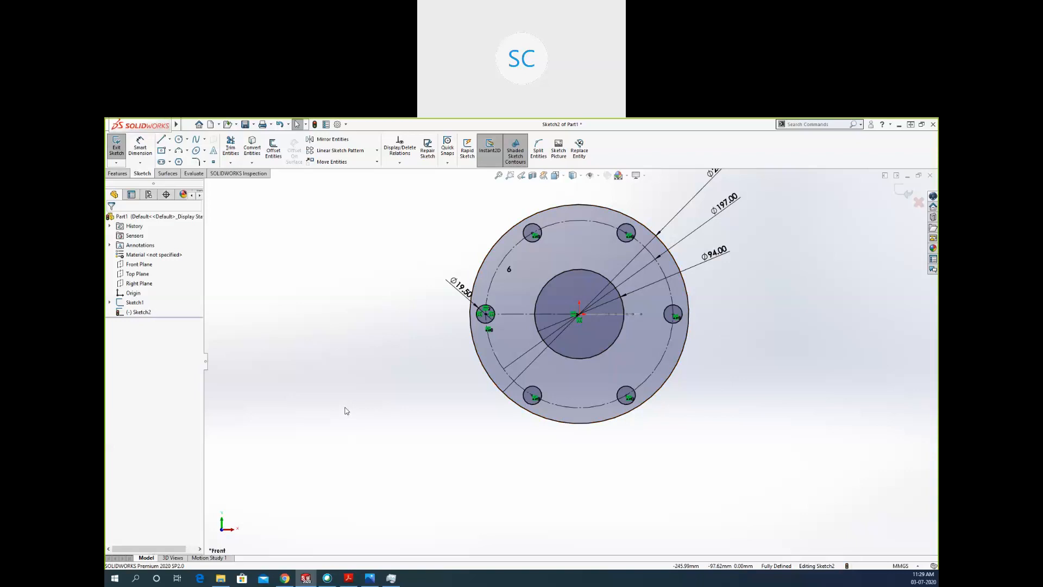
Undo the centre-point edits, the circular pattern and the bolt hole's diameter change, leaving the single original hole.
{"action": "key", "text": "ctrl+z"}
{"action": "key", "text": "ctrl+z"}
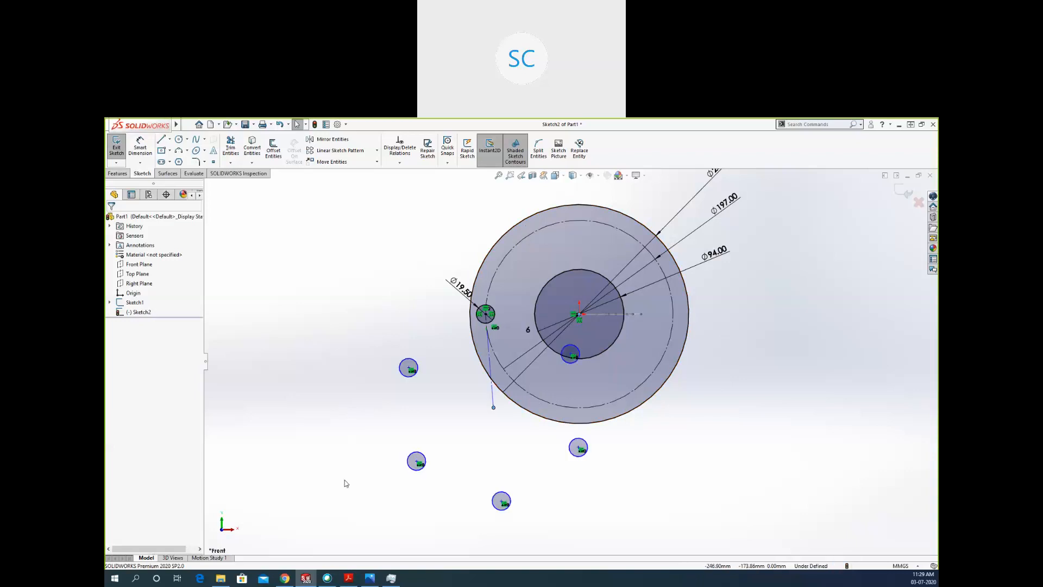
{"action": "key", "text": "ctrl+z"}
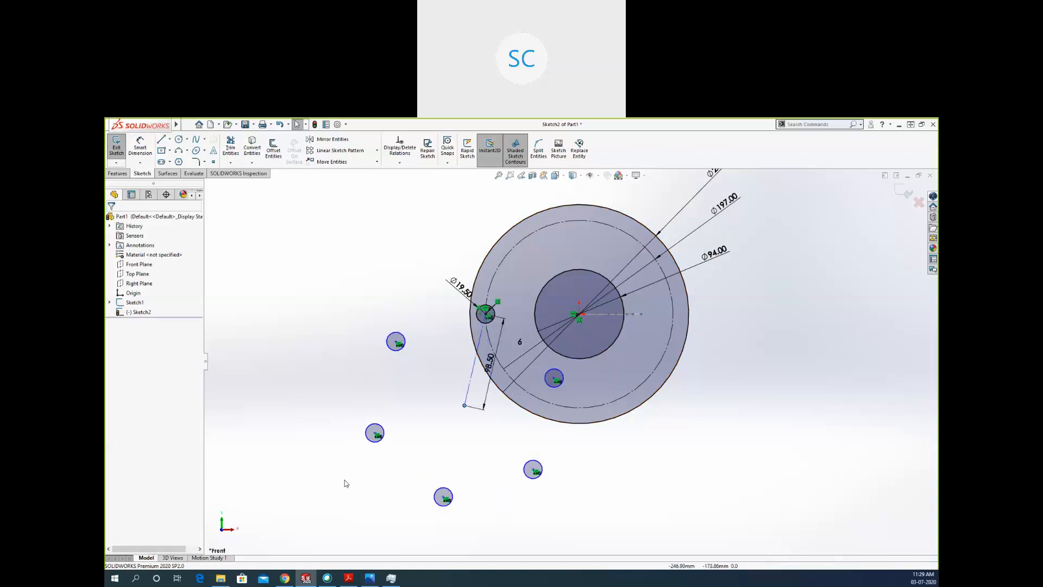
{"action": "key", "text": "ctrl+z"}
{"action": "key", "text": "ctrl+z"}
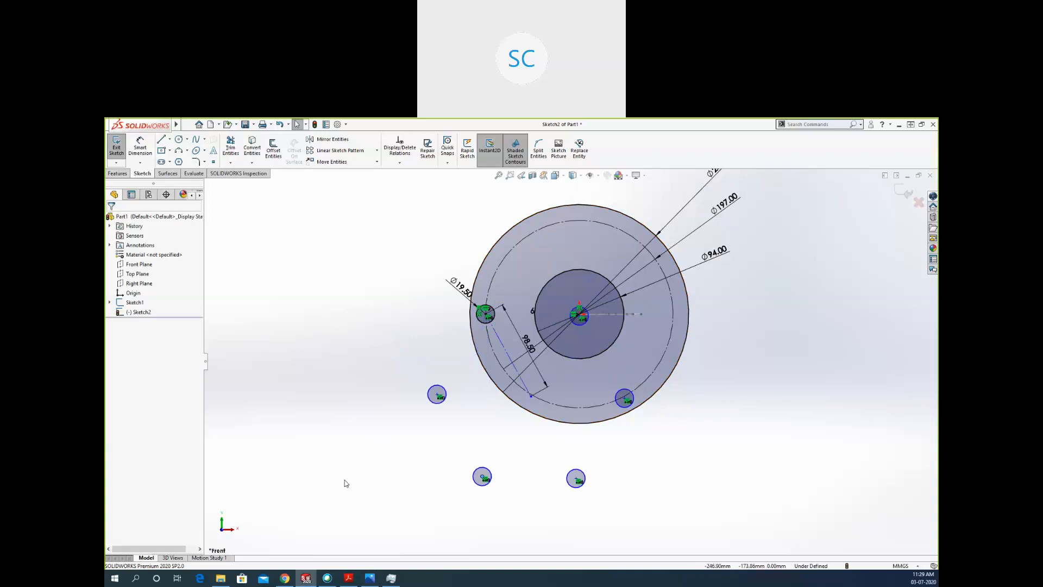
{"action": "key", "text": "ctrl+z"}
{"action": "key", "text": "ctrl+z"}
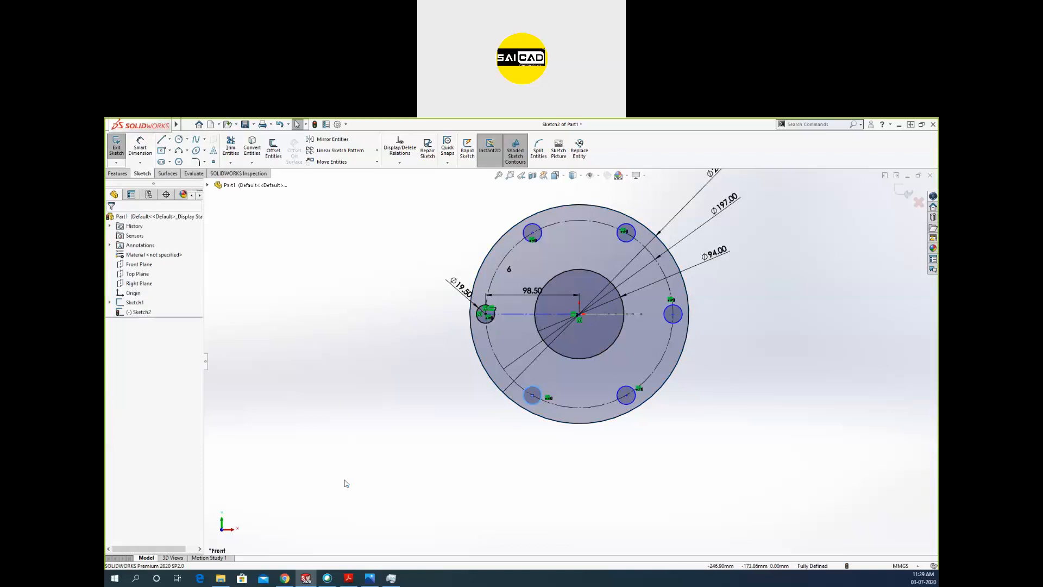
{"action": "key", "text": "ctrl+z"}
{"action": "key", "text": "ctrl+z"}
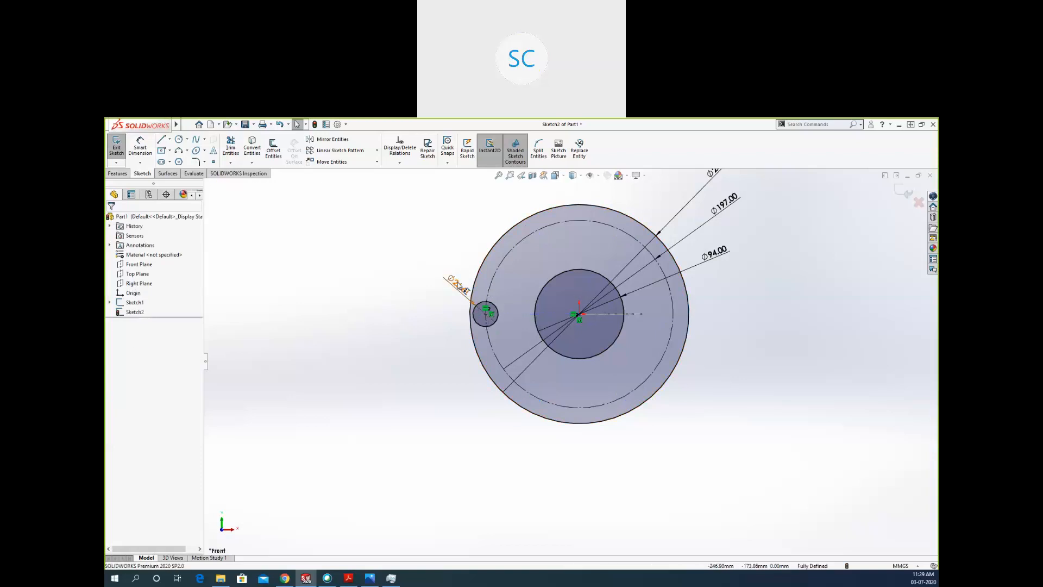
Set the bolt hole's diameter to 19.5 mm.
{"action": "left_click", "coordinate": [460, 286]}
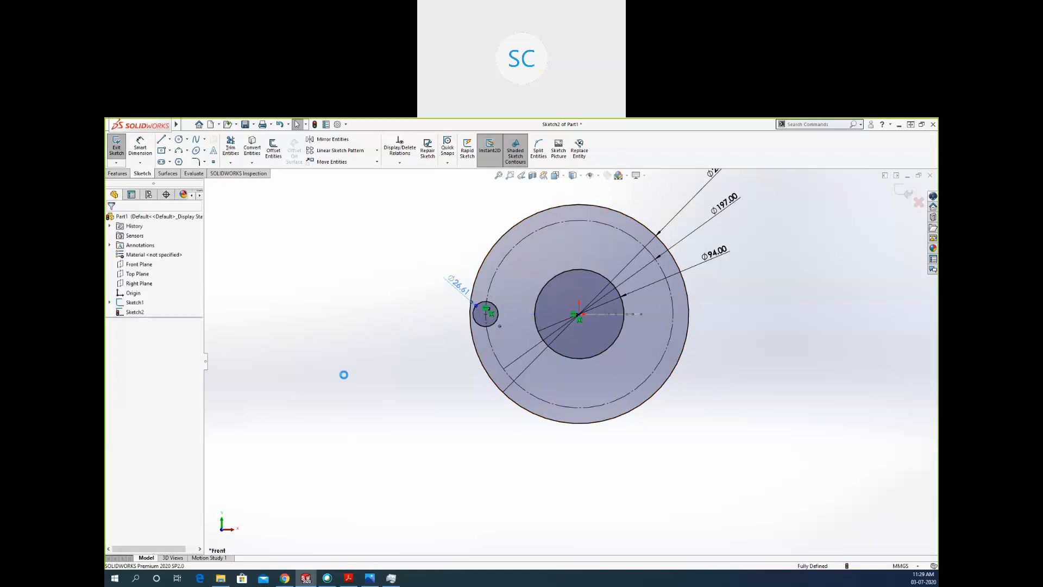
{"action": "type", "text": "19.5"}
{"action": "key", "text": "Escape"}
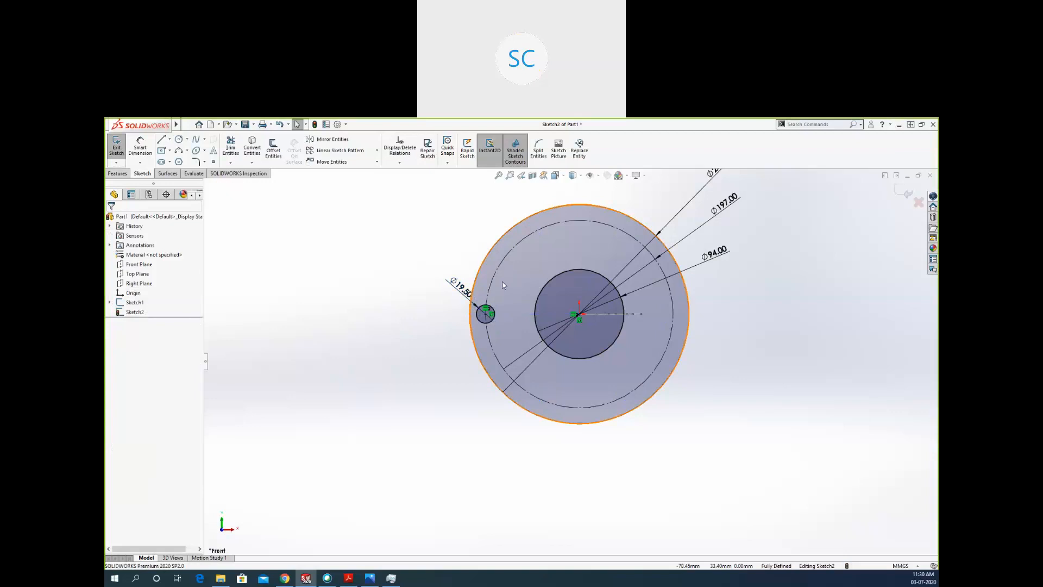
Create a circular sketch pattern of the bolt hole about the flange's centre with 6 equally spaced instances over 360° and a radius dimension.
{"action": "left_click", "coordinate": [491, 313]}
{"action": "left_click", "coordinate": [376, 151]}
{"action": "left_click", "coordinate": [345, 172]}
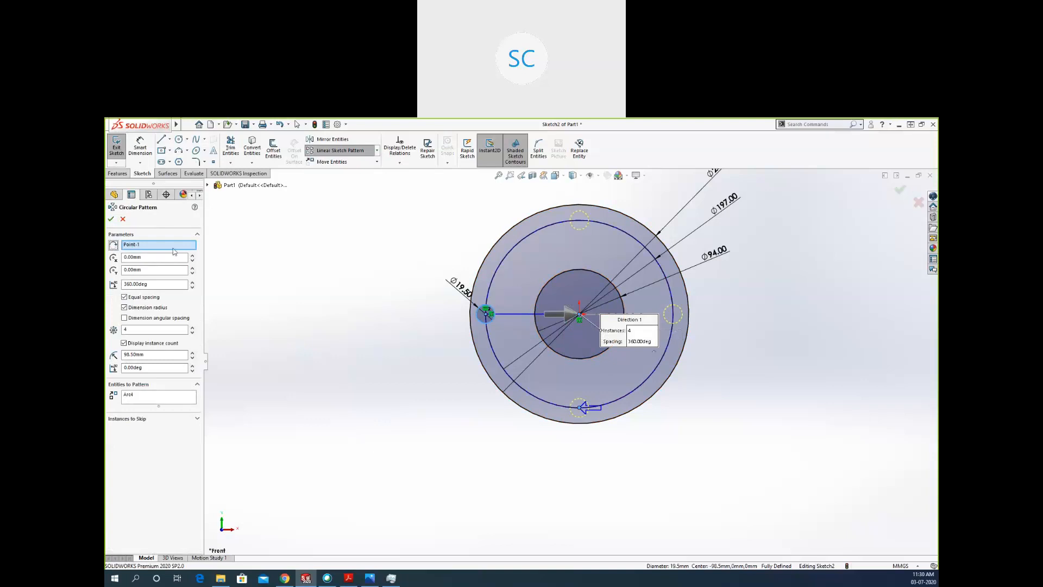
{"action": "left_click", "coordinate": [146, 245]}
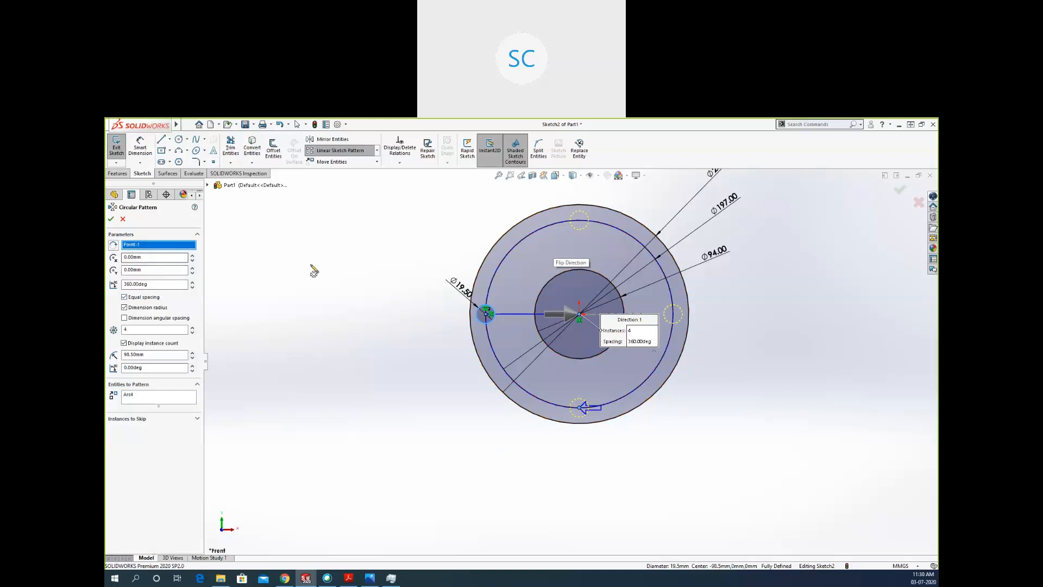
{"action": "left_click", "coordinate": [192, 327]}
{"action": "left_click", "coordinate": [192, 327]}
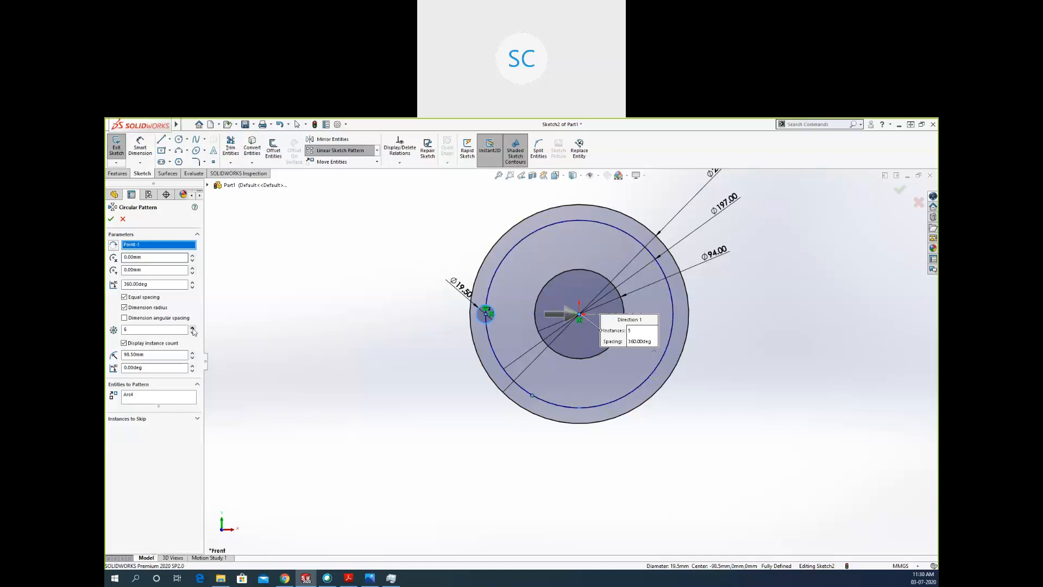
{"action": "left_click", "coordinate": [124, 307]}
{"action": "left_click", "coordinate": [111, 218]}
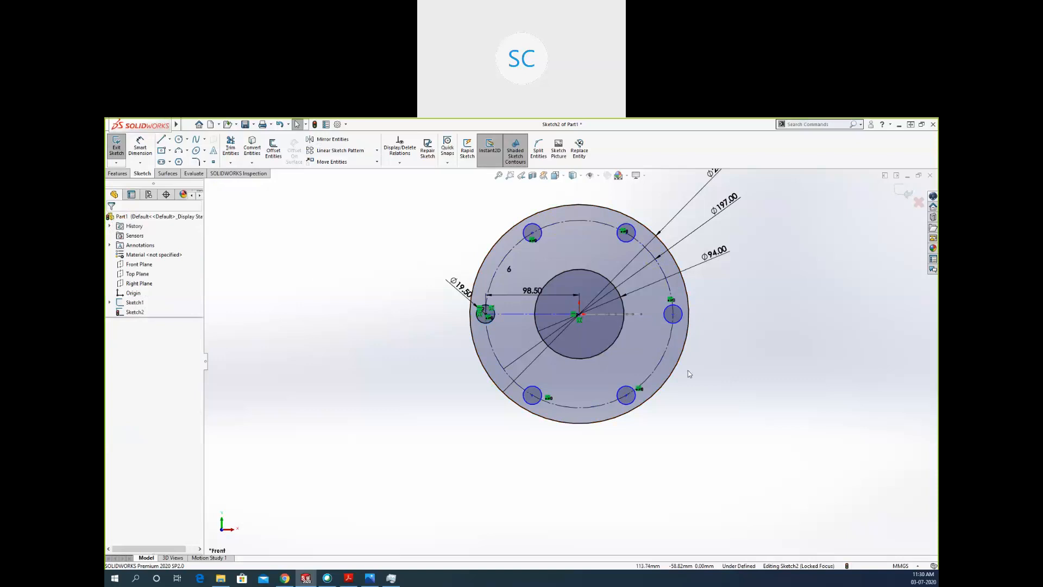
Delete the circular pattern's 98.50 mm radius dimension.
{"action": "left_click", "coordinate": [521, 290]}
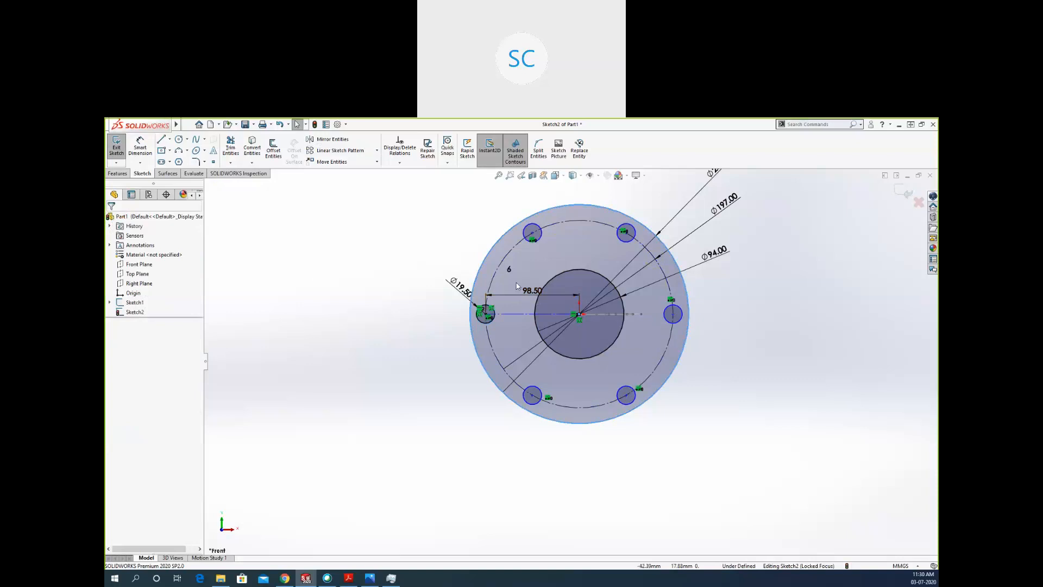
{"action": "left_click", "coordinate": [517, 295]}
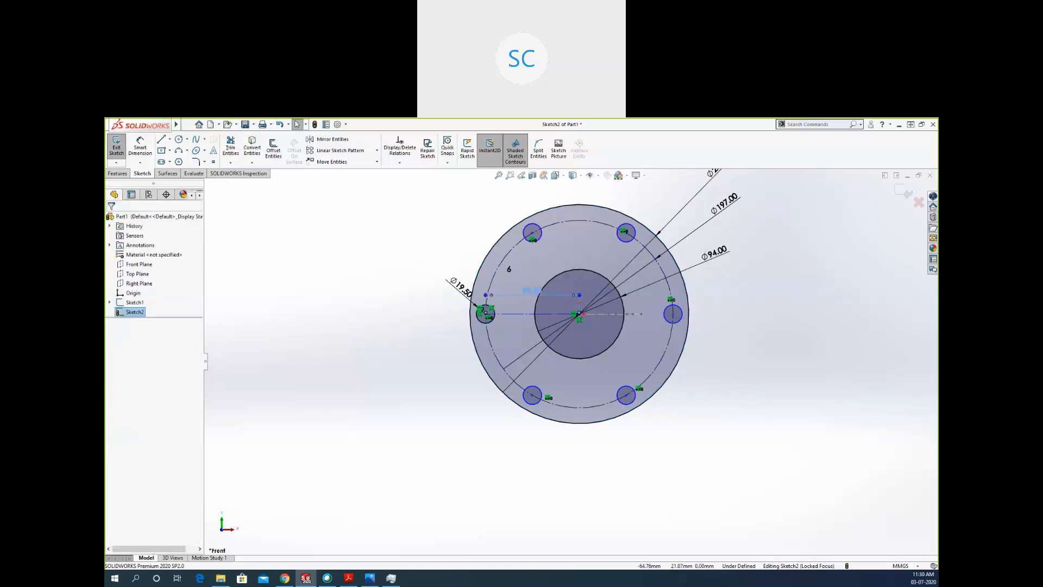
{"action": "key", "text": "Delete"}
Pull the patterned holes off the bolt circle, snap the pattern's loose centre point onto the flange's centre, and exit the sketch.
{"action": "left_click_drag", "start_coordinate": [532, 401], "coordinate": [478, 458]}
{"action": "left_click", "coordinate": [606, 394]}
{"action": "mouse_move", "coordinate": [605, 392]}
{"action": "left_mouse_down"}
{"action": "mouse_move", "coordinate": [594, 489]}
{"action": "mouse_move", "coordinate": [579, 318]}
{"action": "left_mouse_up"}
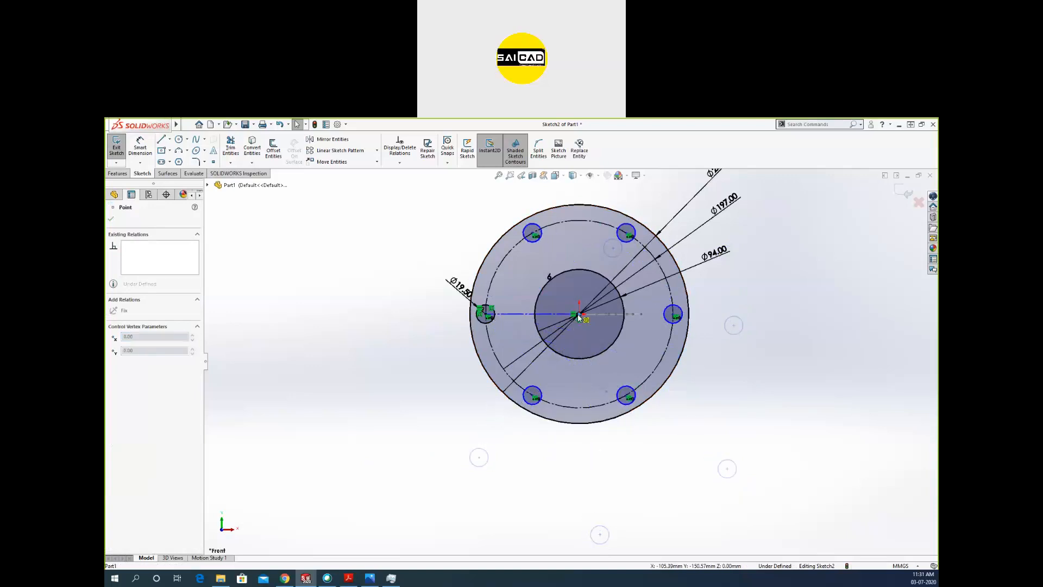
{"action": "left_click", "coordinate": [619, 478]}
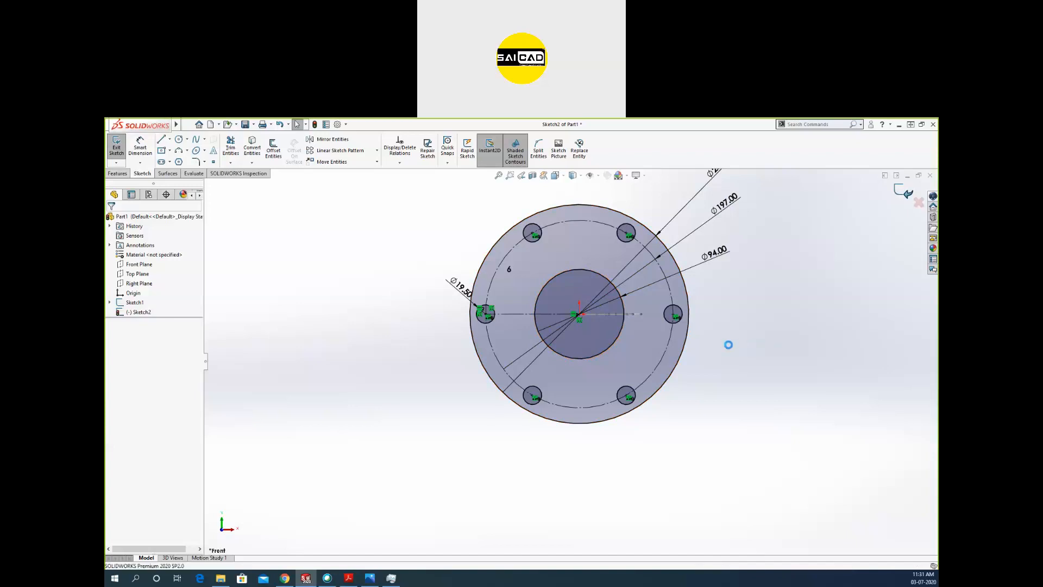
Examine the flange sketch and the smaller bracket sketch together in 3D from an angled view.
{"action": "middle_click_drag", "start_coordinate": [666, 384], "coordinate": [659, 342]}
{"action": "mouse_move", "coordinate": [546, 383]}
{"action": "middle_mouse_down"}
{"action": "mouse_move", "coordinate": [561, 277]}
{"action": "mouse_move", "coordinate": [663, 305]}
{"action": "mouse_move", "coordinate": [581, 383]}
{"action": "mouse_move", "coordinate": [668, 295]}
{"action": "mouse_move", "coordinate": [644, 310]}
{"action": "mouse_move", "coordinate": [656, 447]}
{"action": "mouse_move", "coordinate": [620, 437]}
{"action": "mouse_move", "coordinate": [630, 444]}
{"action": "middle_mouse_up"}
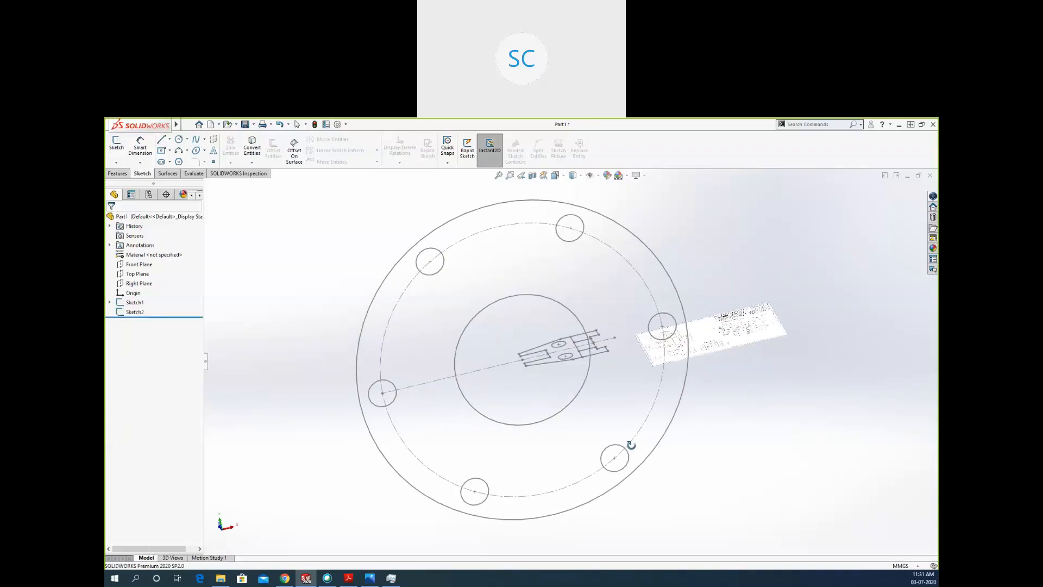
{"action": "scroll", "coordinate": [650, 363], "scroll_direction": "up", "scroll_amount": 3}
{"action": "scroll", "coordinate": [661, 340], "scroll_direction": "down", "scroll_amount": 3}
{"action": "mouse_move", "coordinate": [662, 337]}
{"action": "middle_mouse_down"}
{"action": "mouse_move", "coordinate": [672, 368]}
{"action": "mouse_move", "coordinate": [652, 306]}
{"action": "middle_mouse_up"}
{"action": "scroll", "coordinate": [553, 296], "scroll_direction": "up", "scroll_amount": 3}
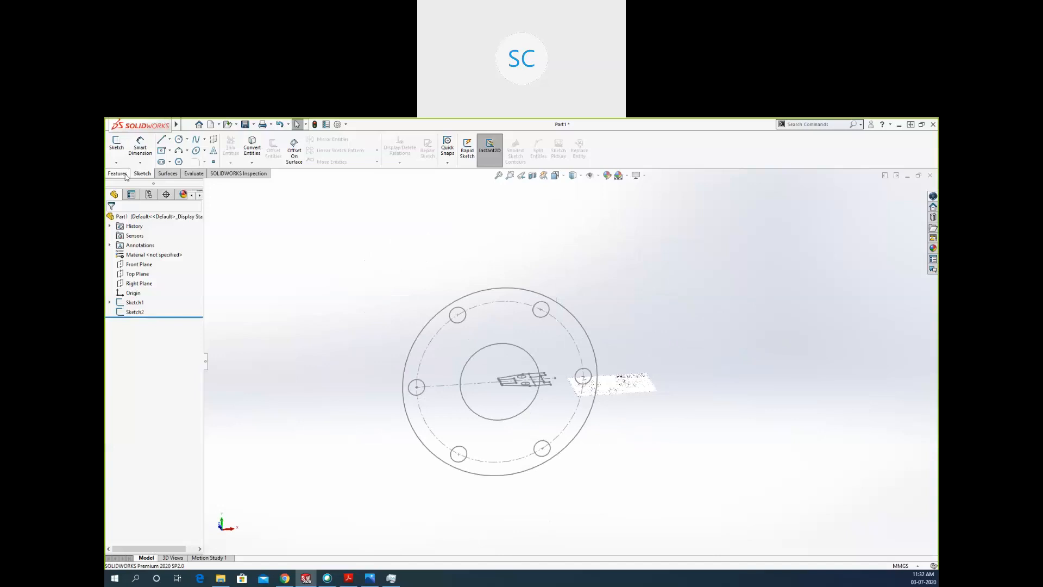
Switch to Adobe Acrobat Reader and look through the dimensioned drawings 1 and 2 in the Creo Assignment 1 PDF.
{"action": "left_click", "coordinate": [349, 577]}
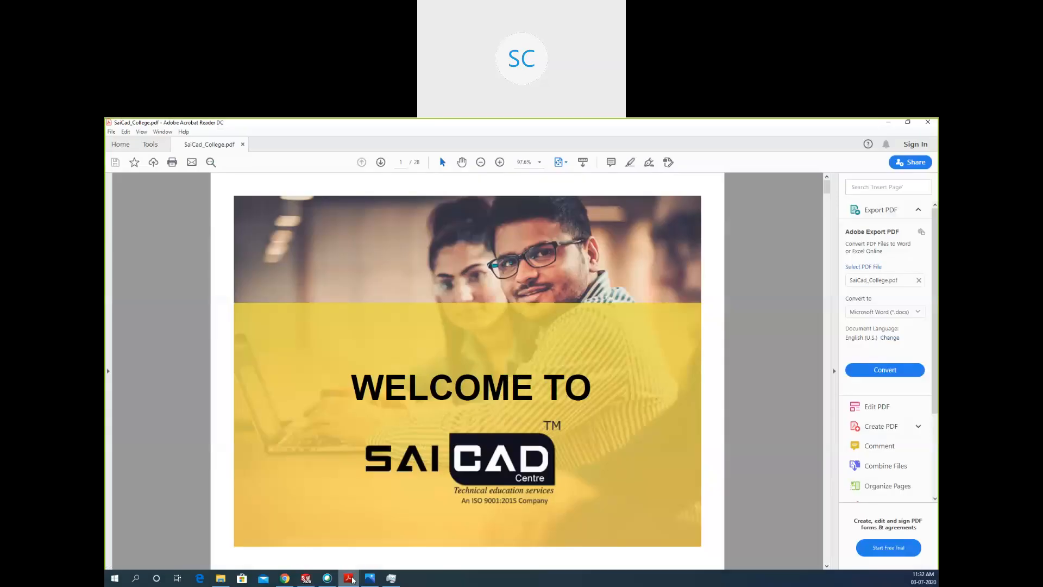
{"action": "key", "text": "alt+Tab"}
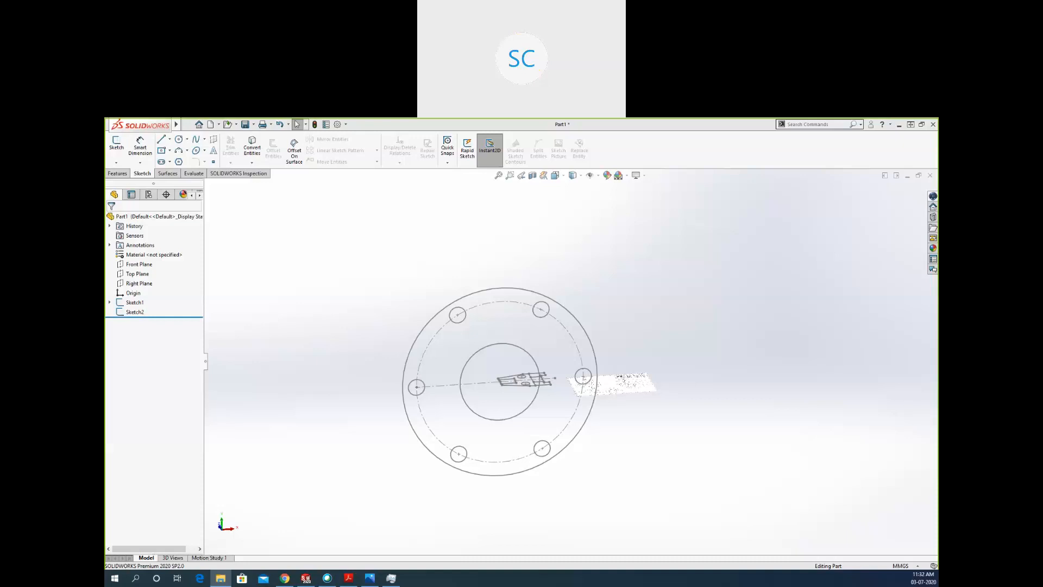
{"action": "scroll", "coordinate": [567, 436], "scroll_direction": "down", "scroll_amount": 10}
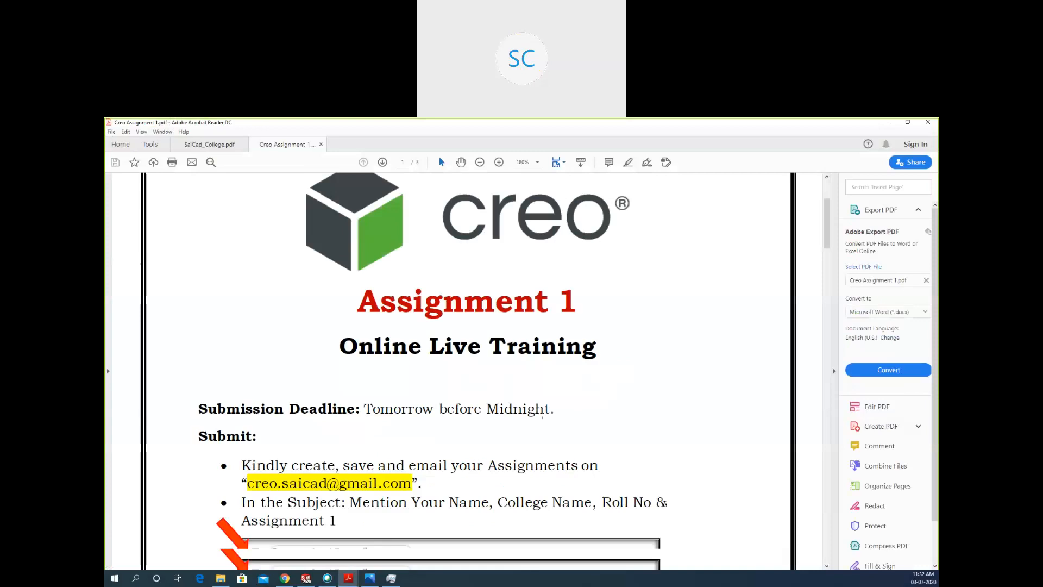
{"action": "scroll", "coordinate": [566, 436], "scroll_direction": "down", "scroll_amount": 10}
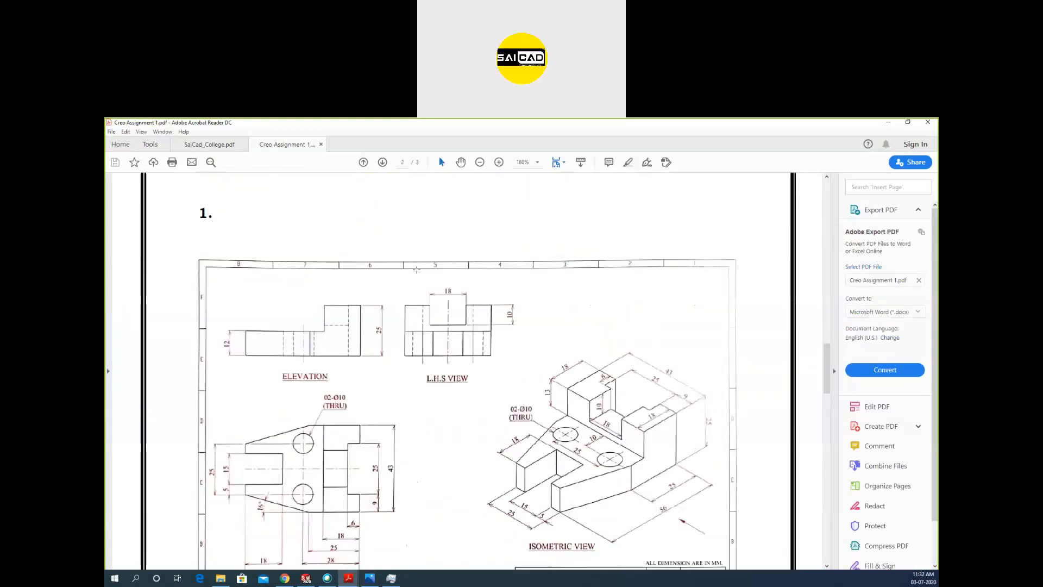
{"action": "scroll", "coordinate": [491, 383], "scroll_direction": "down", "scroll_amount": 2}
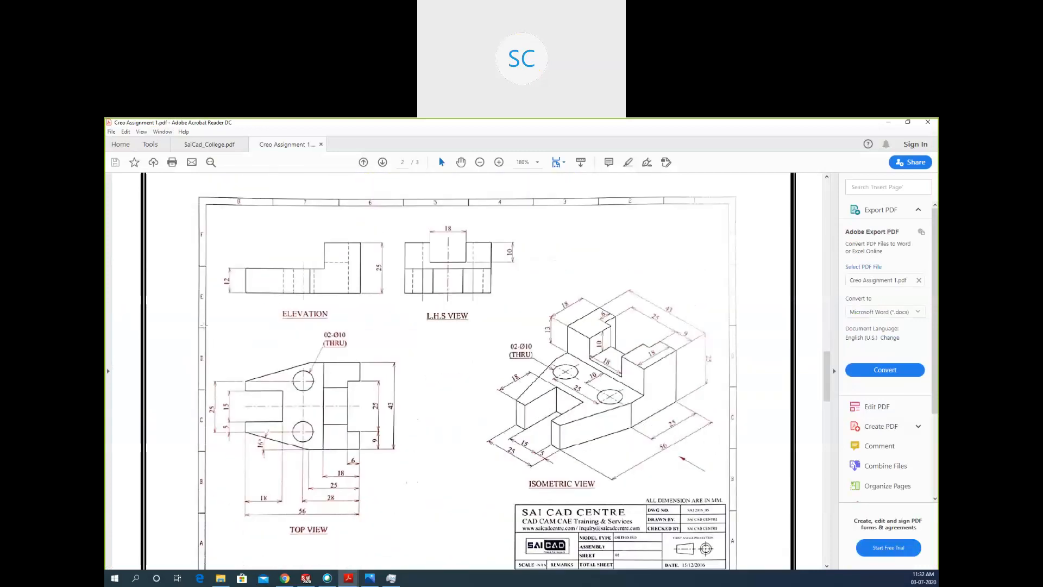
{"action": "scroll", "coordinate": [422, 387], "scroll_direction": "down", "scroll_amount": 15}
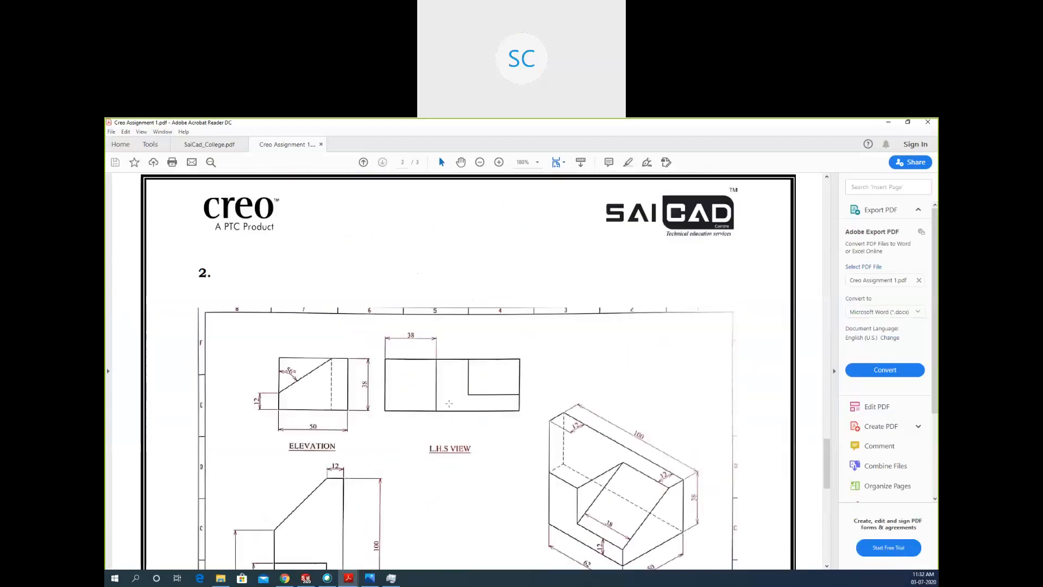
Examine drawing 2's views in the PDF, and go back up to drawing 1.
{"action": "scroll", "coordinate": [450, 403], "scroll_direction": "down", "scroll_amount": 3}
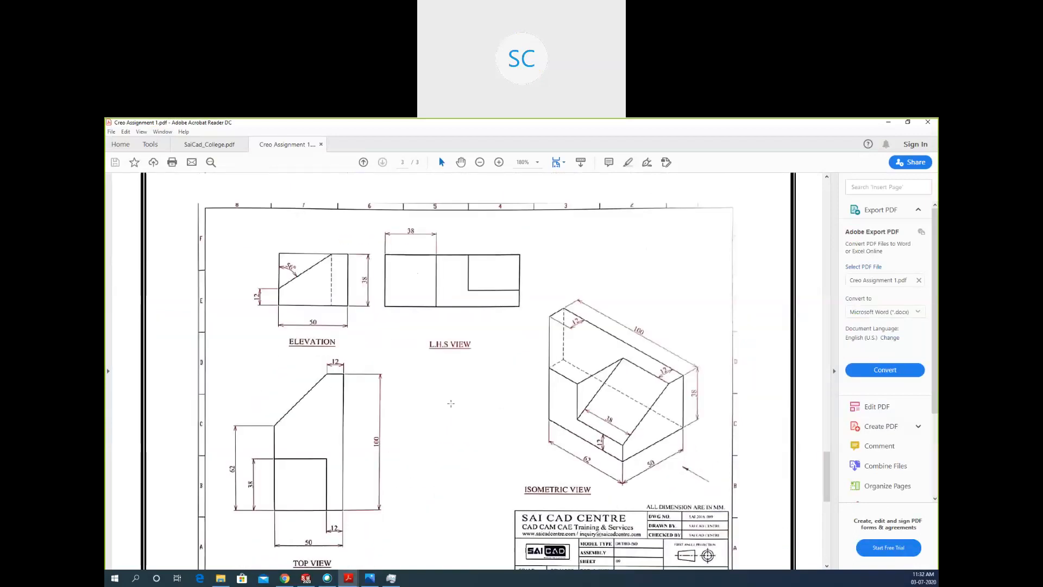
{"action": "scroll", "coordinate": [451, 391], "scroll_direction": "down", "scroll_amount": 1}
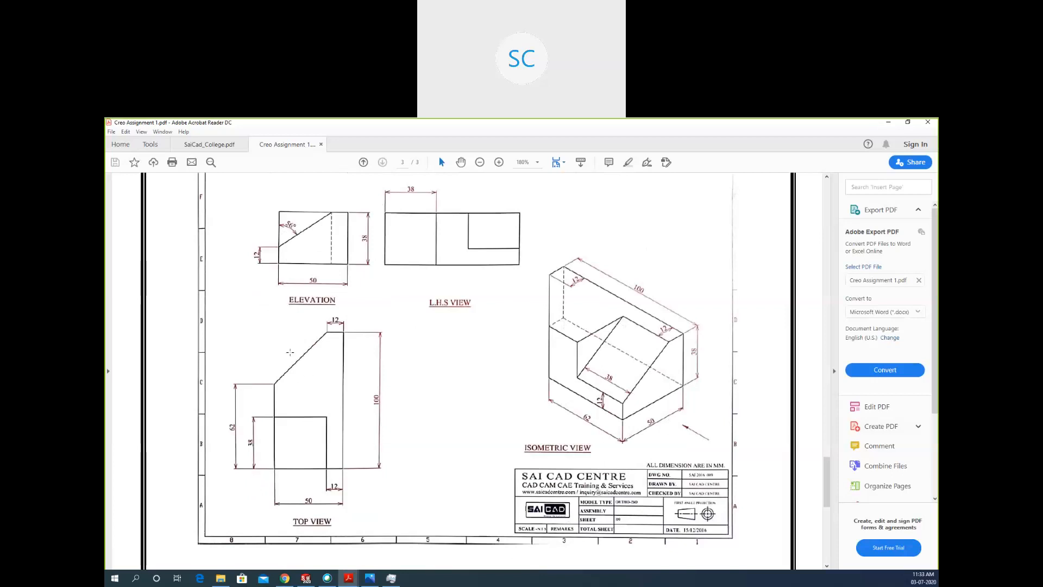
{"action": "scroll", "coordinate": [501, 481], "scroll_direction": "up", "scroll_amount": 15}
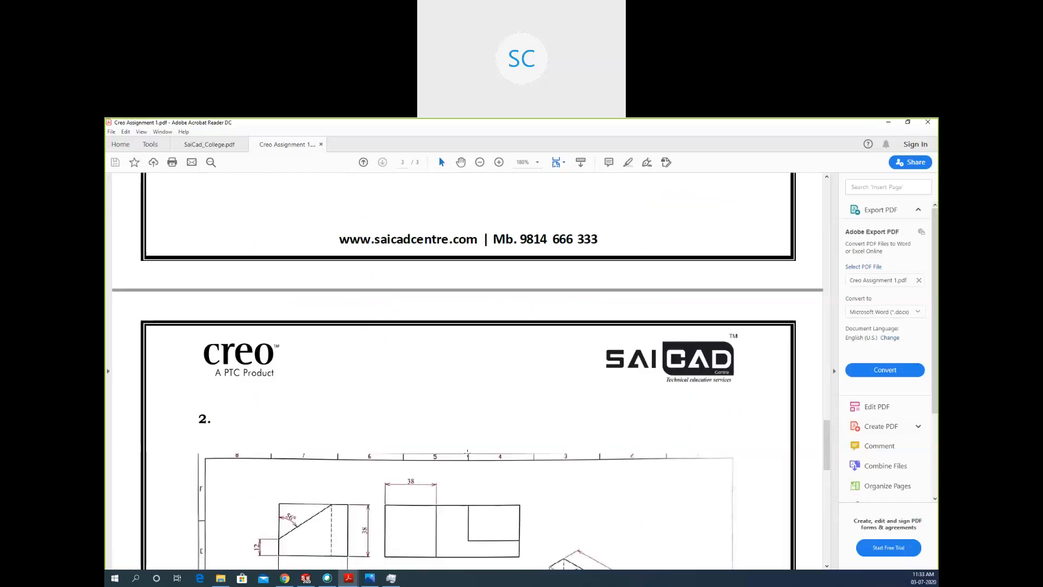
{"action": "scroll", "coordinate": [455, 460], "scroll_direction": "up", "scroll_amount": 2}
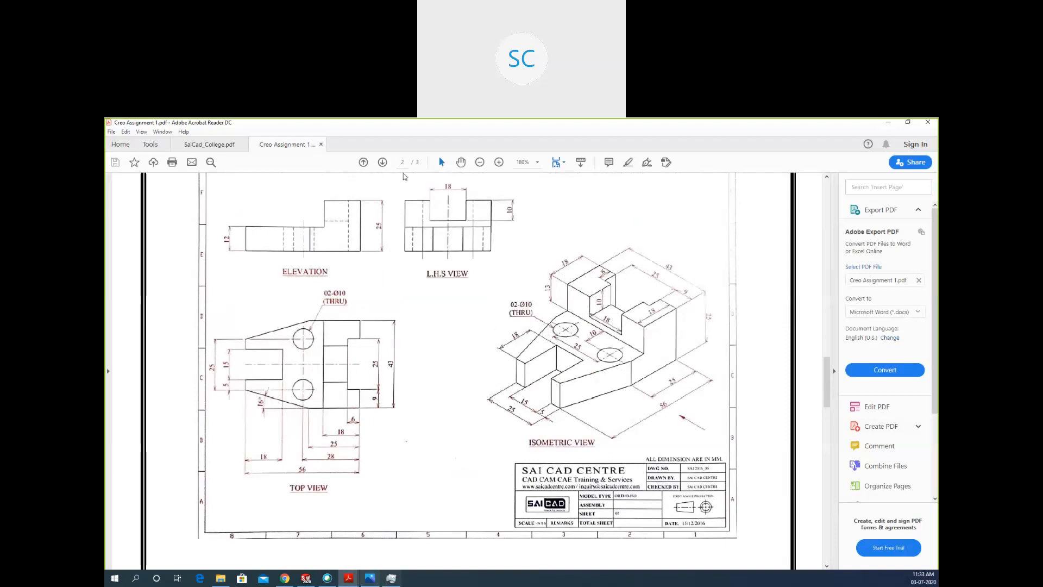
Switch to Photos, browse the dimensioned drawing images, and close the viewer.
{"action": "left_click", "coordinate": [370, 578]}
{"action": "scroll", "coordinate": [504, 299], "scroll_direction": "down", "scroll_amount": 3}
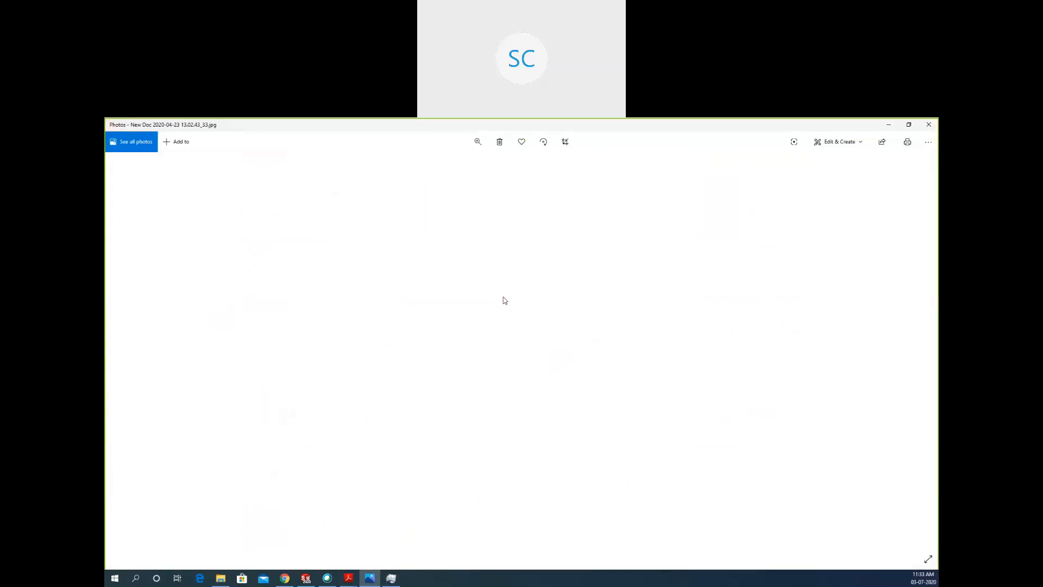
{"action": "scroll", "coordinate": [503, 298], "scroll_direction": "down", "scroll_amount": 4}
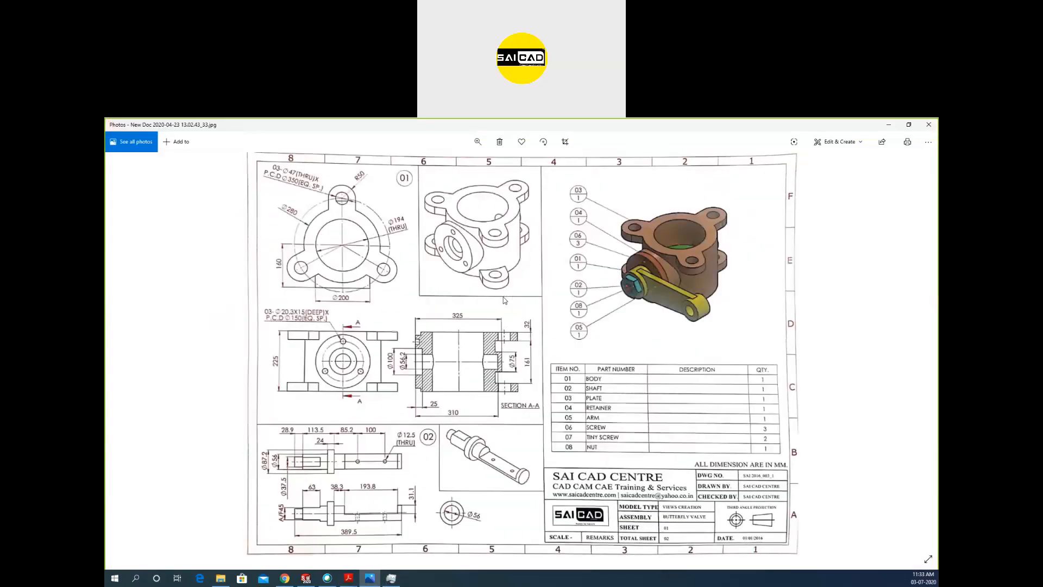
{"action": "scroll", "coordinate": [503, 300], "scroll_direction": "down", "scroll_amount": 1}
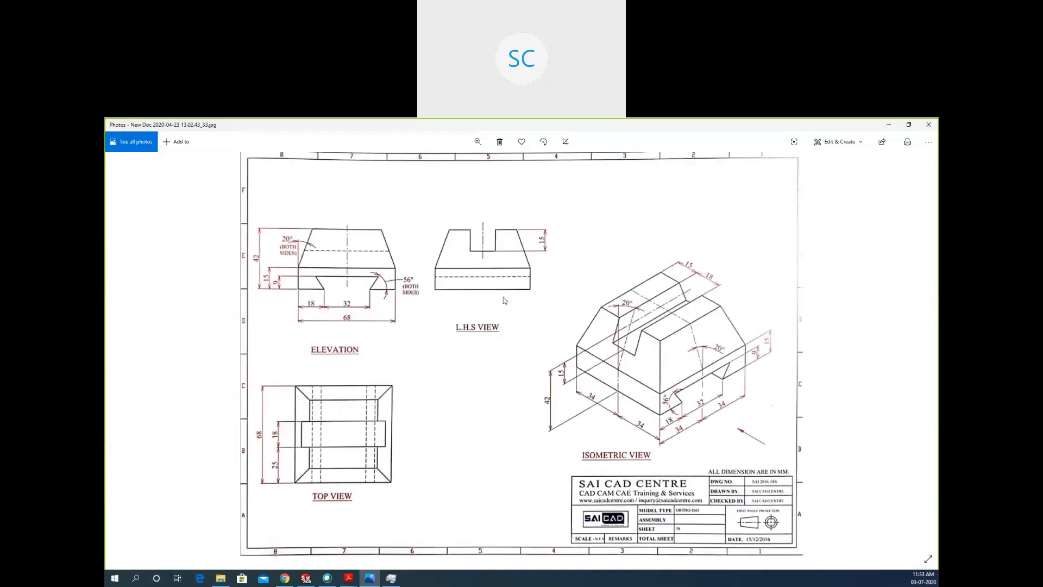
{"action": "scroll", "coordinate": [503, 297], "scroll_direction": "down", "scroll_amount": 3}
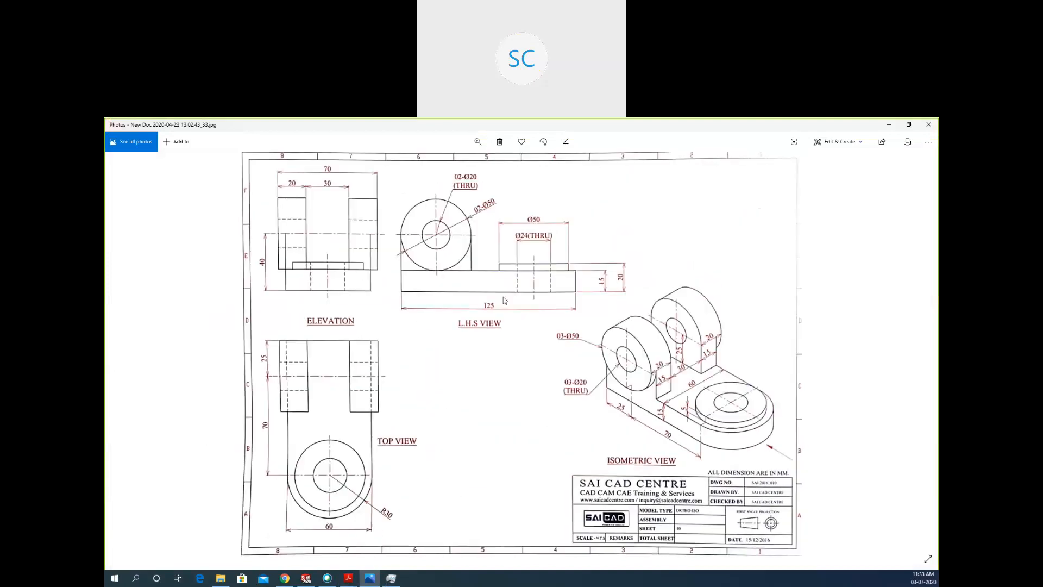
{"action": "scroll", "coordinate": [342, 392], "scroll_direction": "down", "scroll_amount": 1}
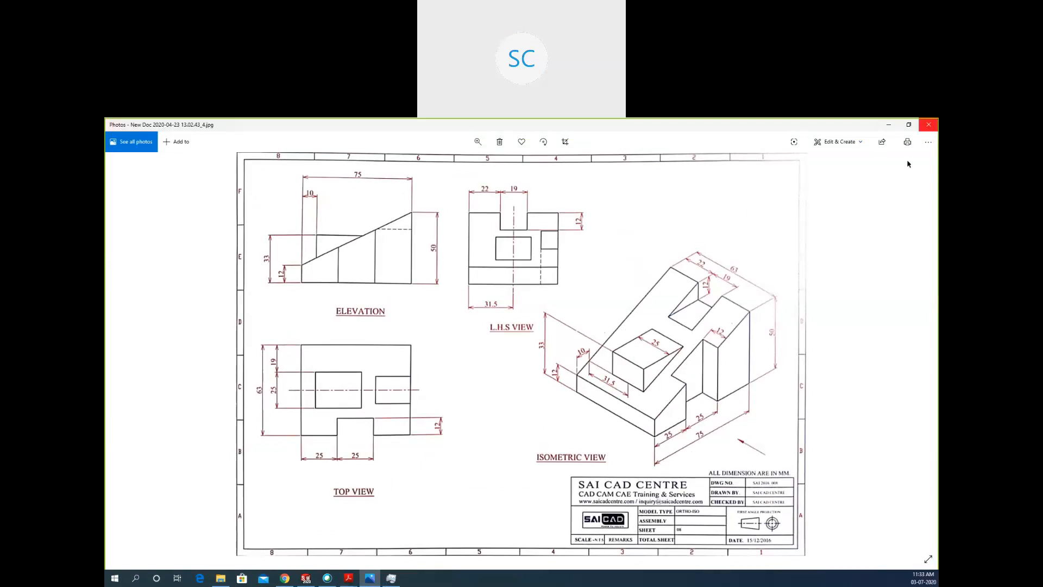
{"action": "left_click", "coordinate": [928, 124]}
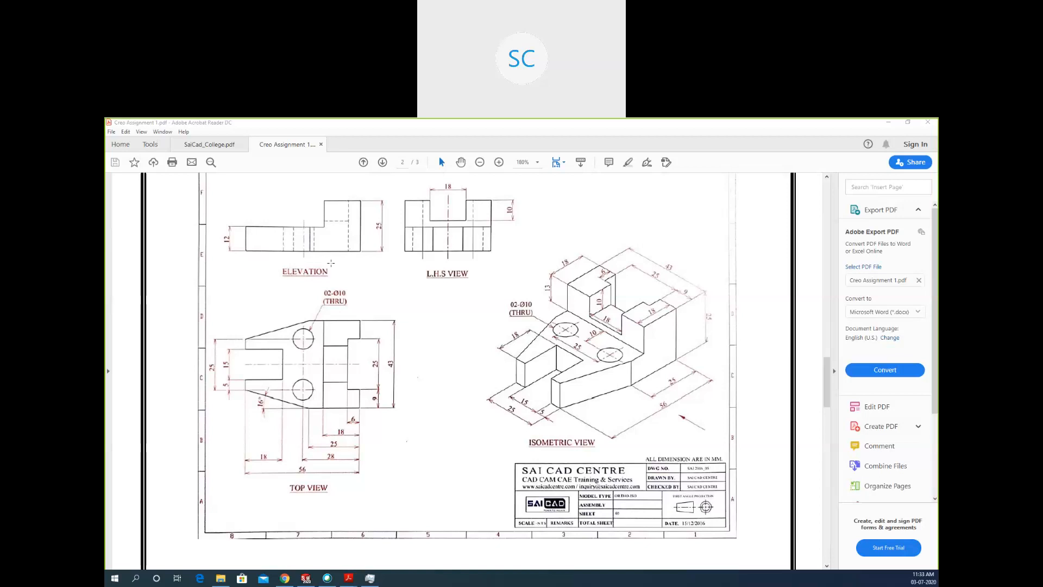
{"action": "scroll", "coordinate": [328, 306], "scroll_direction": "up", "scroll_amount": 2}
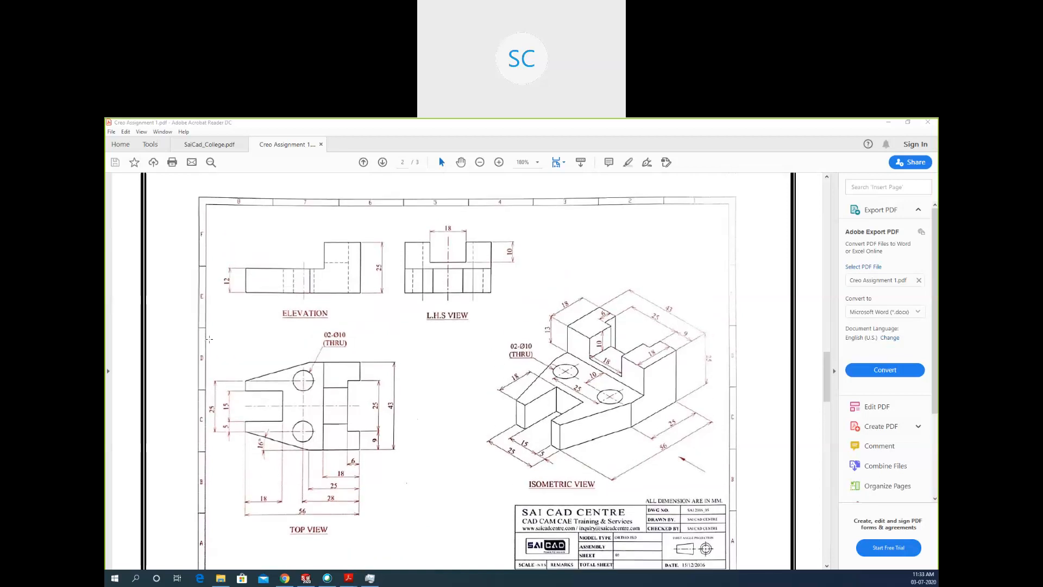
{"action": "left_click_drag", "start_coordinate": [218, 321], "coordinate": [267, 321]}
{"action": "left_click", "coordinate": [690, 231]}
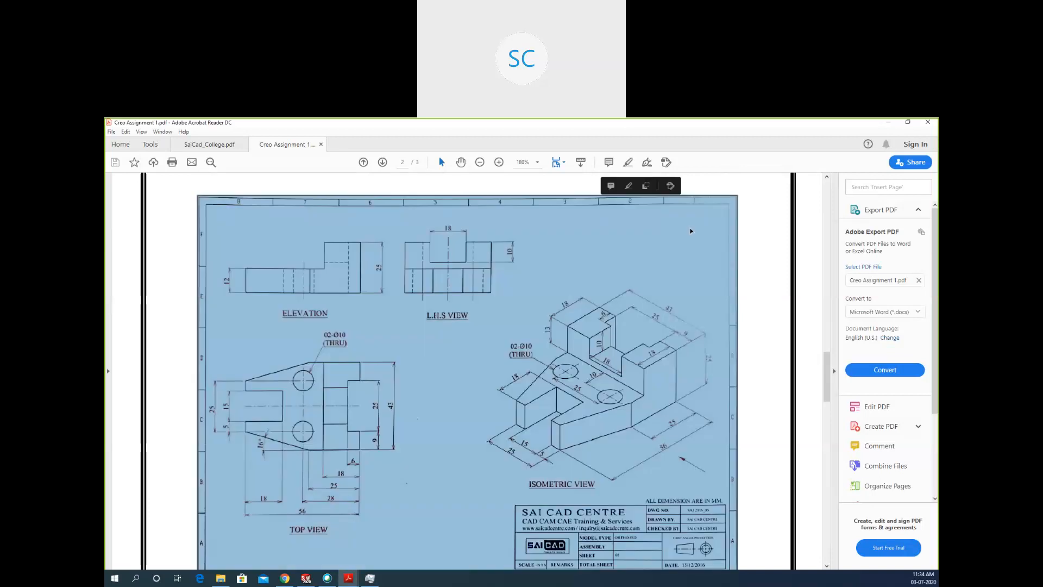
{"action": "left_click", "coordinate": [761, 254]}
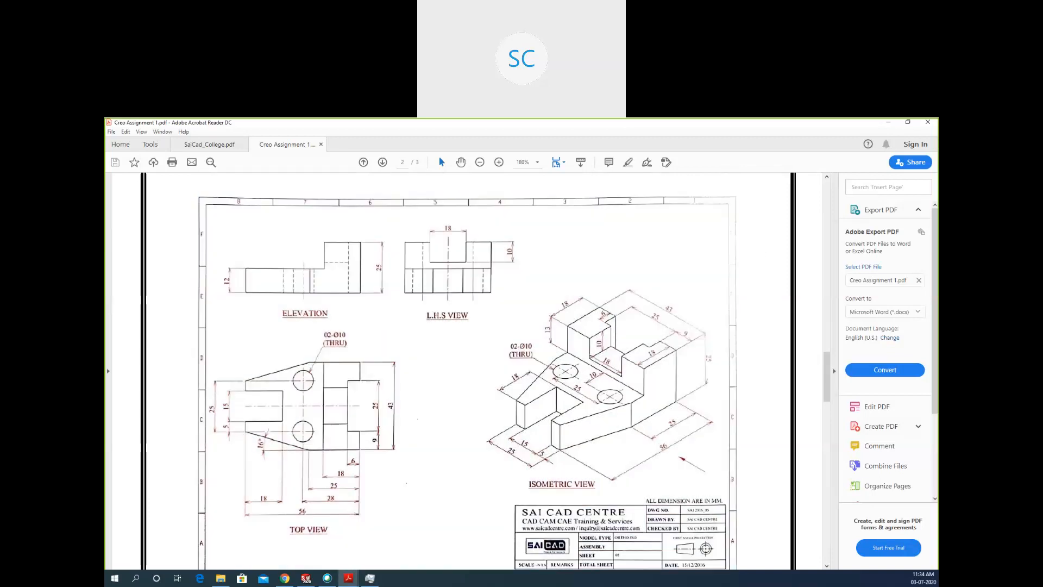
Switch to SOLIDWORKS and delete the flange sketch, Sketch2, from the part.
{"action": "key", "text": "alt+Tab"}
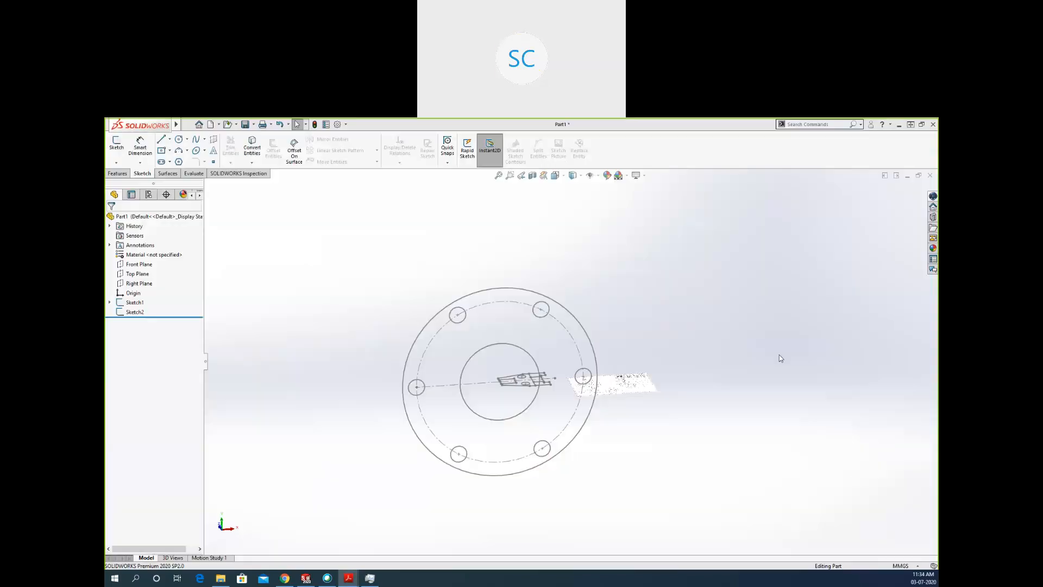
{"action": "scroll", "coordinate": [541, 402], "scroll_direction": "down", "scroll_amount": 3}
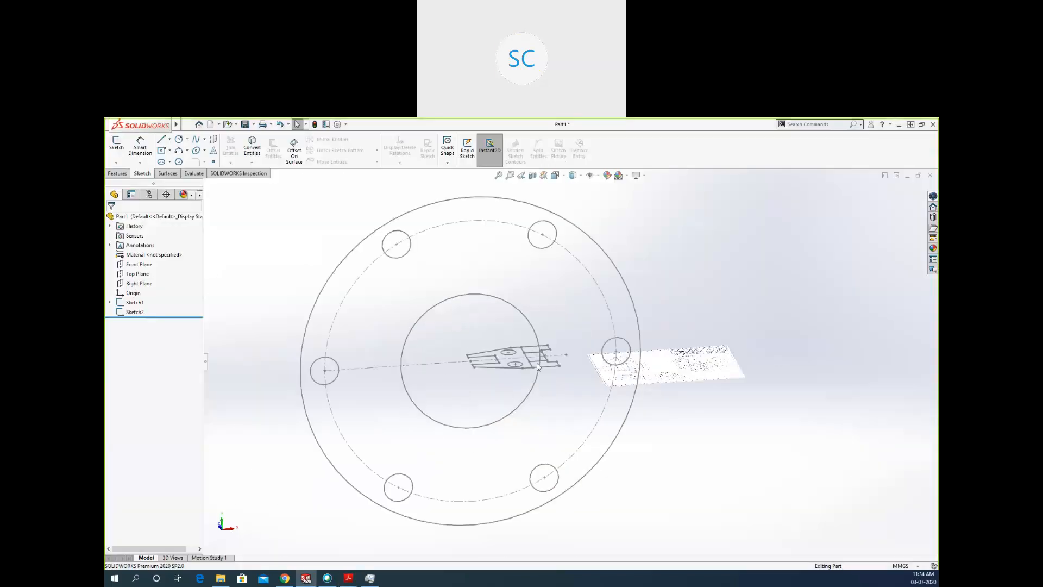
{"action": "scroll", "coordinate": [538, 367], "scroll_direction": "down", "scroll_amount": 2}
{"action": "scroll", "coordinate": [437, 368], "scroll_direction": "up", "scroll_amount": 4}
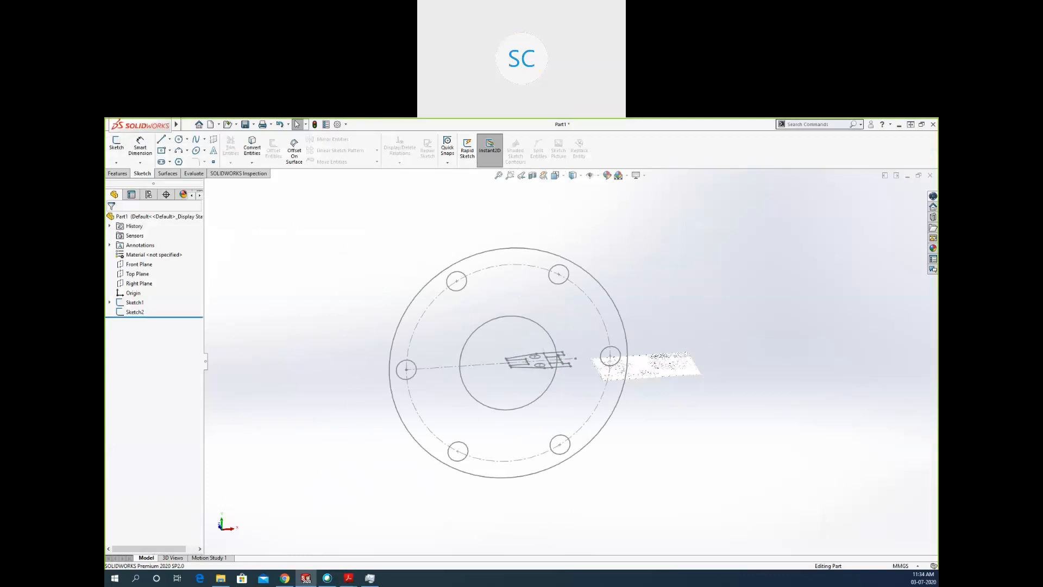
{"action": "left_click", "coordinate": [129, 312]}
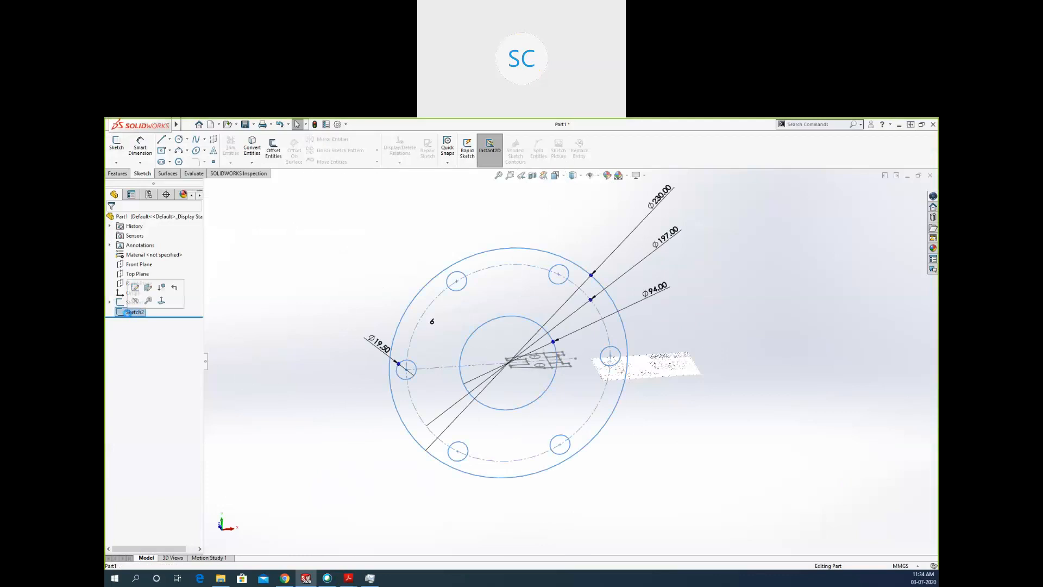
{"action": "key", "text": "Delete"}
{"action": "left_click", "coordinate": [833, 284]}
Start a new sketch on the Front Plane.
{"action": "mouse_move", "coordinate": [523, 361]}
{"action": "middle_mouse_down"}
{"action": "mouse_move", "coordinate": [630, 309]}
{"action": "mouse_move", "coordinate": [619, 356]}
{"action": "mouse_move", "coordinate": [631, 424]}
{"action": "mouse_move", "coordinate": [644, 246]}
{"action": "mouse_move", "coordinate": [646, 255]}
{"action": "middle_mouse_up"}
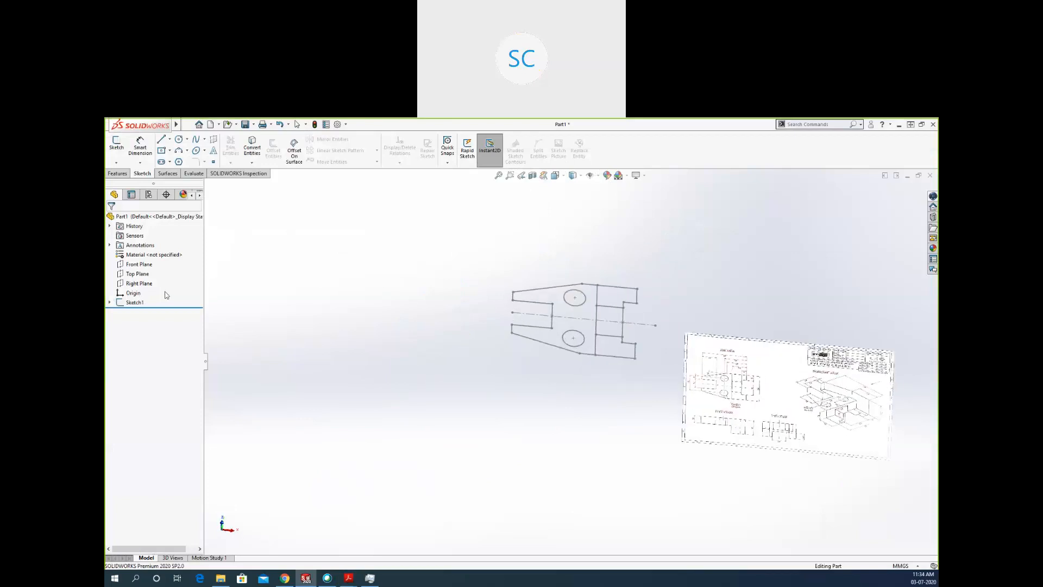
{"action": "left_click", "coordinate": [140, 265]}
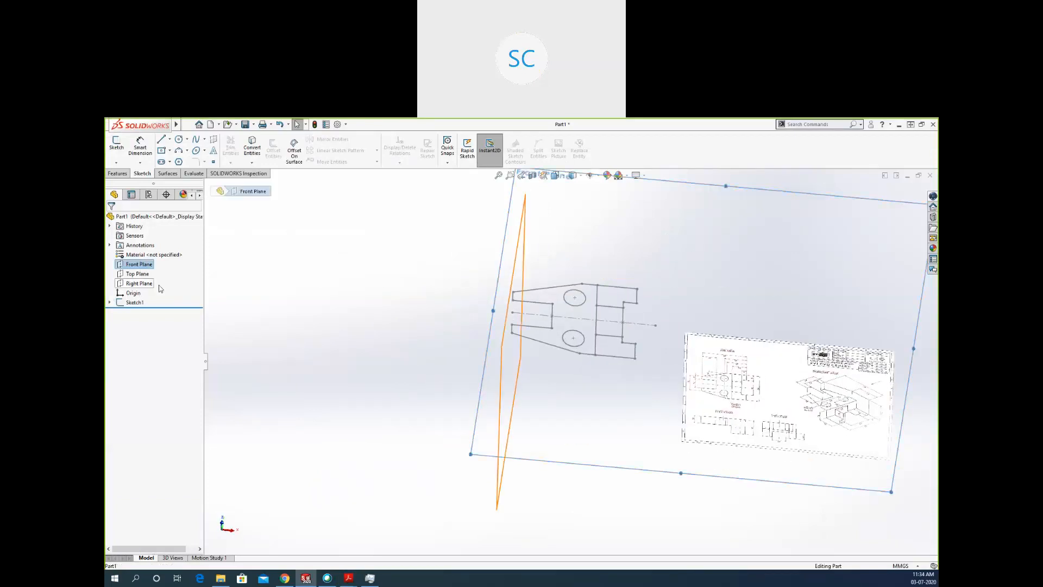
{"action": "left_click", "coordinate": [117, 146]}
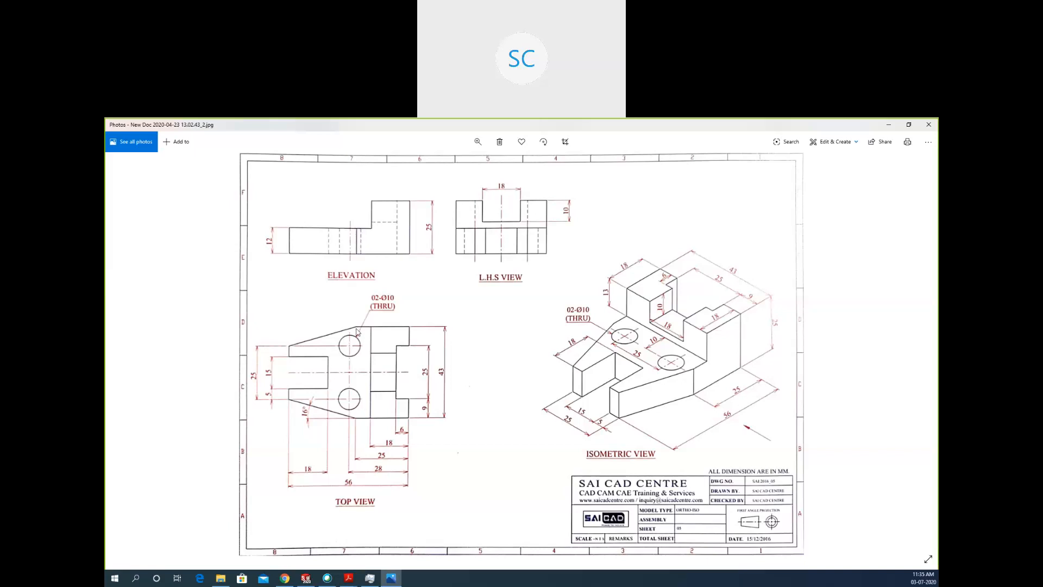
In the Photos drawing New Doc 2020-04-23 13.02.43_2.jpg, mark the taper corner and the raised block's matching edges in the top view and elevation.
{"action": "left_click", "coordinate": [657, 130]}
{"action": "left_click", "coordinate": [355, 324]}
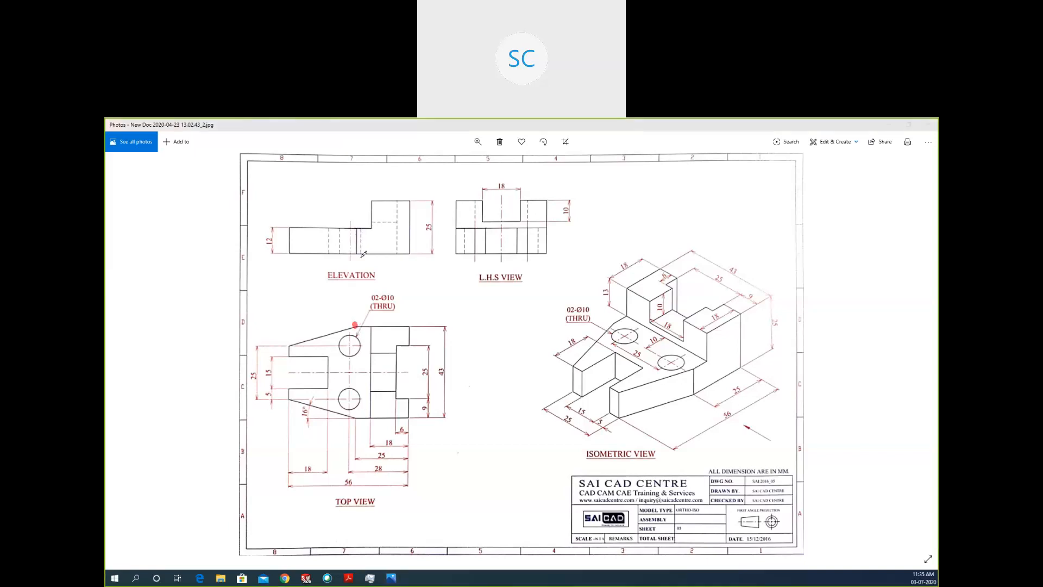
{"action": "left_click_drag", "start_coordinate": [355, 231], "coordinate": [355, 255]}
{"action": "left_click_drag", "start_coordinate": [375, 200], "coordinate": [375, 228]}
{"action": "left_click_drag", "start_coordinate": [375, 200], "coordinate": [393, 201]}
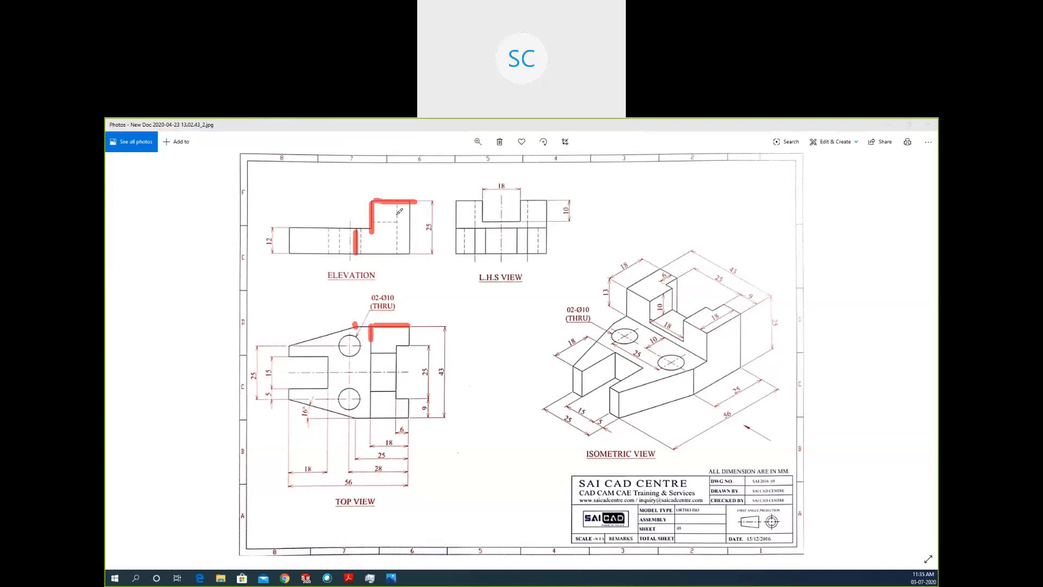
Mark the raised block's notch edges in the elevation and top view, and circle the matching notch in the isometric view.
{"action": "left_click", "coordinate": [396, 210]}
{"action": "left_click", "coordinate": [395, 220]}
{"action": "left_click", "coordinate": [394, 228]}
{"action": "left_click_drag", "start_coordinate": [397, 346], "coordinate": [397, 358]}
{"action": "left_click", "coordinate": [395, 365]}
{"action": "left_click", "coordinate": [394, 379]}
{"action": "left_click_drag", "start_coordinate": [378, 222], "coordinate": [386, 222]}
{"action": "left_click_drag", "start_coordinate": [372, 352], "coordinate": [390, 351]}
{"action": "left_click_drag", "start_coordinate": [652, 320], "coordinate": [673, 310]}
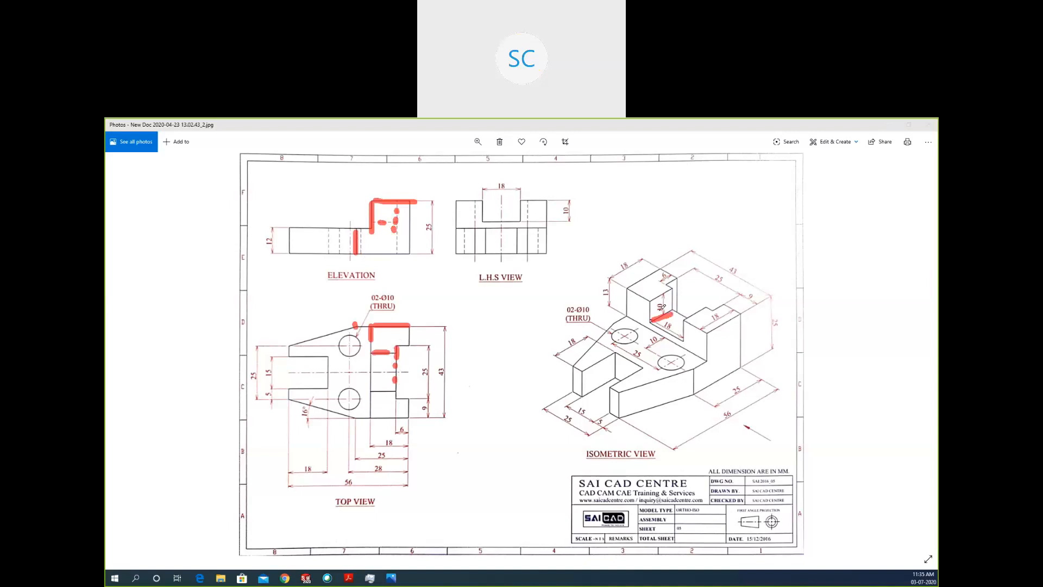
{"action": "mouse_move", "coordinate": [676, 300]}
{"action": "left_mouse_down"}
{"action": "mouse_move", "coordinate": [651, 305]}
{"action": "mouse_move", "coordinate": [673, 294]}
{"action": "left_mouse_up"}
Mark the front slot's inner edge in the elevation, top and isometric views, and clear all the red marks.
{"action": "left_click_drag", "start_coordinate": [328, 237], "coordinate": [327, 241]}
{"action": "left_click_drag", "start_coordinate": [327, 245], "coordinate": [327, 249]}
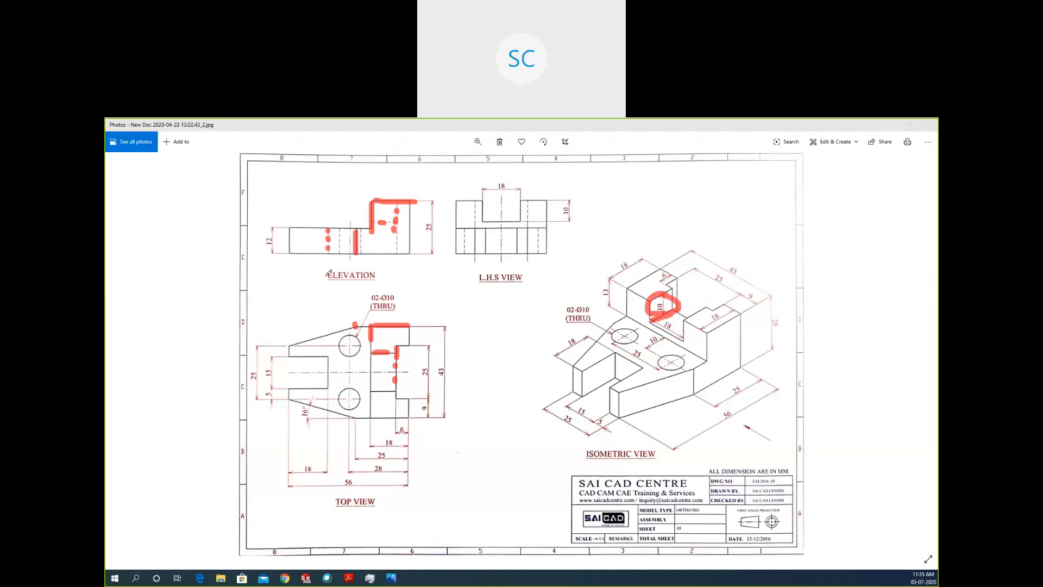
{"action": "left_click_drag", "start_coordinate": [328, 356], "coordinate": [328, 369]}
{"action": "left_click_drag", "start_coordinate": [616, 353], "coordinate": [616, 376]}
{"action": "left_click", "coordinate": [139, 190]}
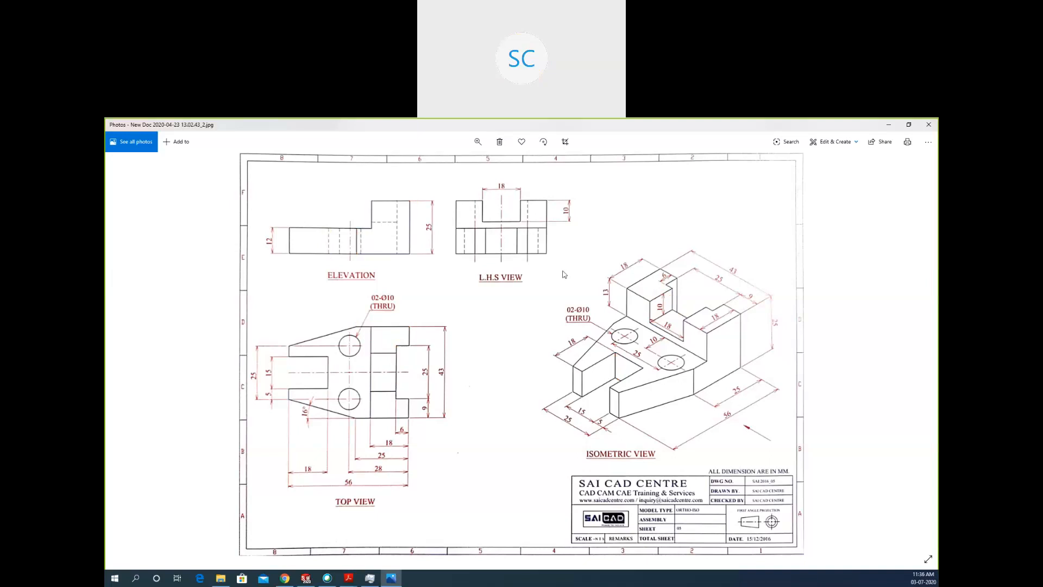
Pull the drawing image out of full screen into a smaller window and return to the SOLIDWORKS sketch.
{"action": "left_click_drag", "start_coordinate": [616, 125], "coordinate": [605, 216]}
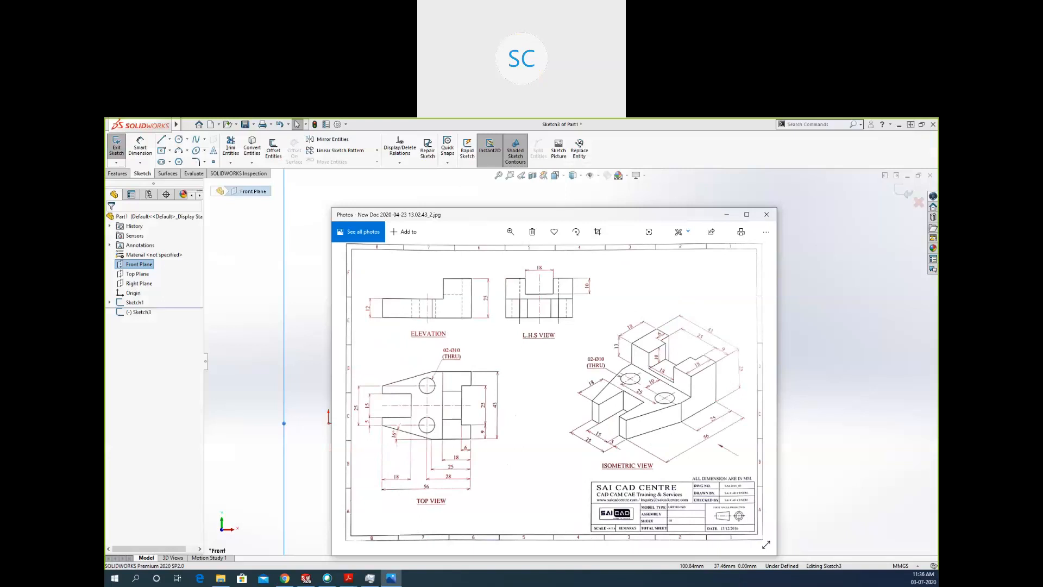
{"action": "left_click", "coordinate": [815, 287]}
{"action": "left_click", "coordinate": [328, 303]}
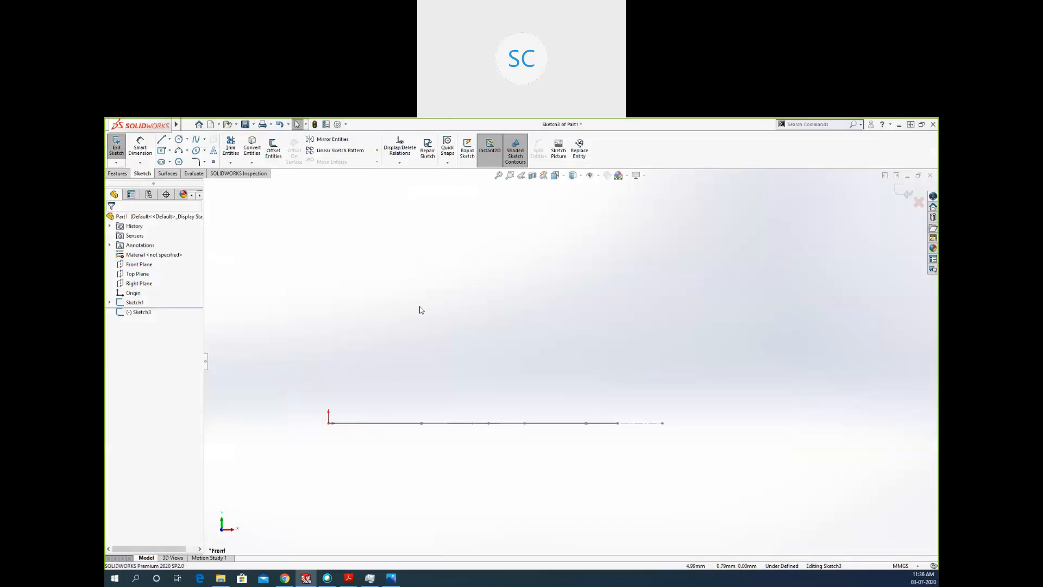
Sketch a closed L-shaped elevation profile from the origin, about 30 mm high at the raised block and 13 mm high at the low arm.
{"action": "key", "text": "l"}
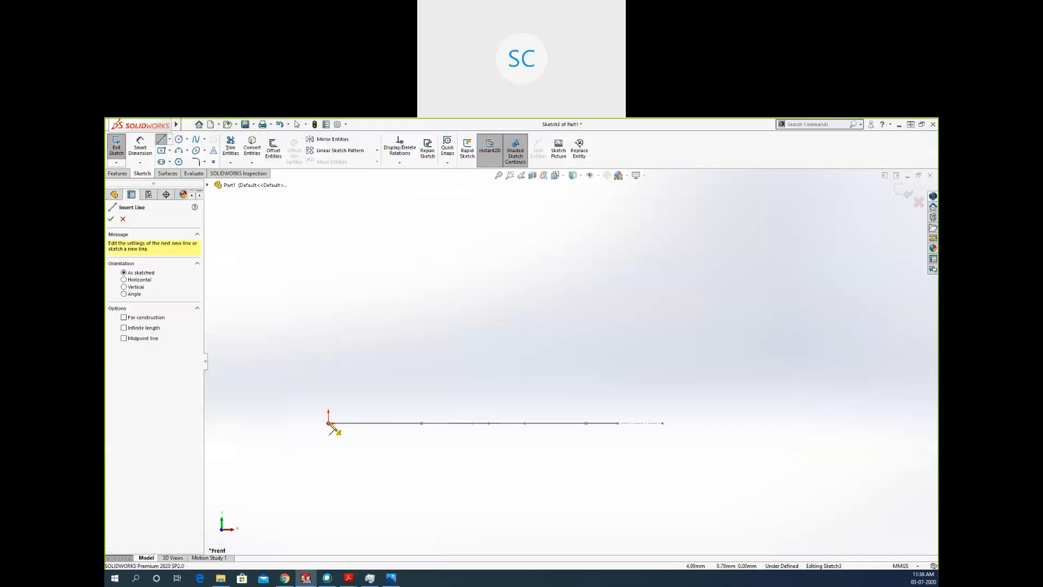
{"action": "left_click", "coordinate": [328, 423]}
{"action": "left_click", "coordinate": [618, 423]}
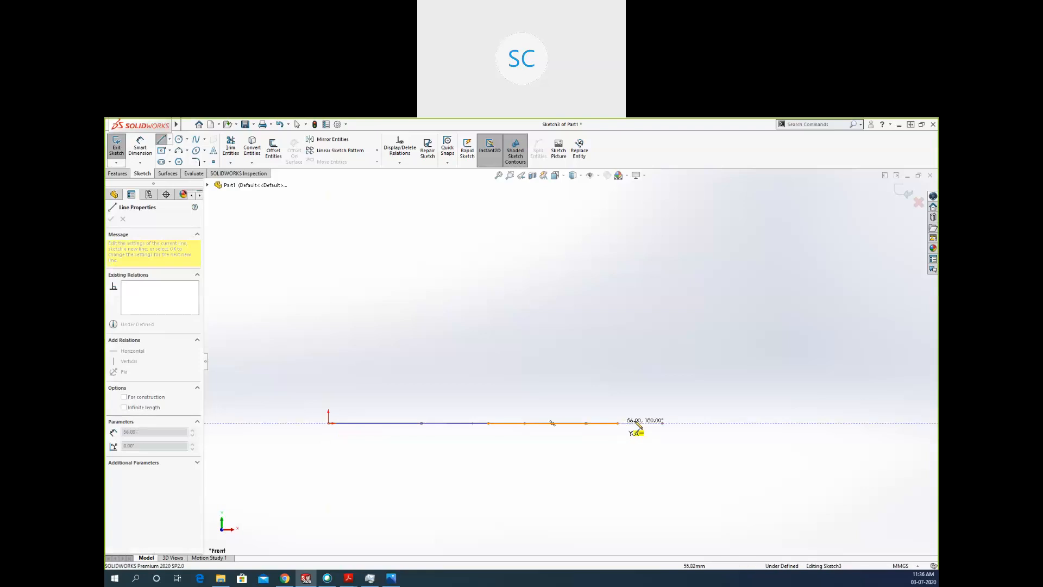
{"action": "left_click", "coordinate": [635, 423]}
{"action": "left_click", "coordinate": [635, 266]}
{"action": "left_click", "coordinate": [552, 266]}
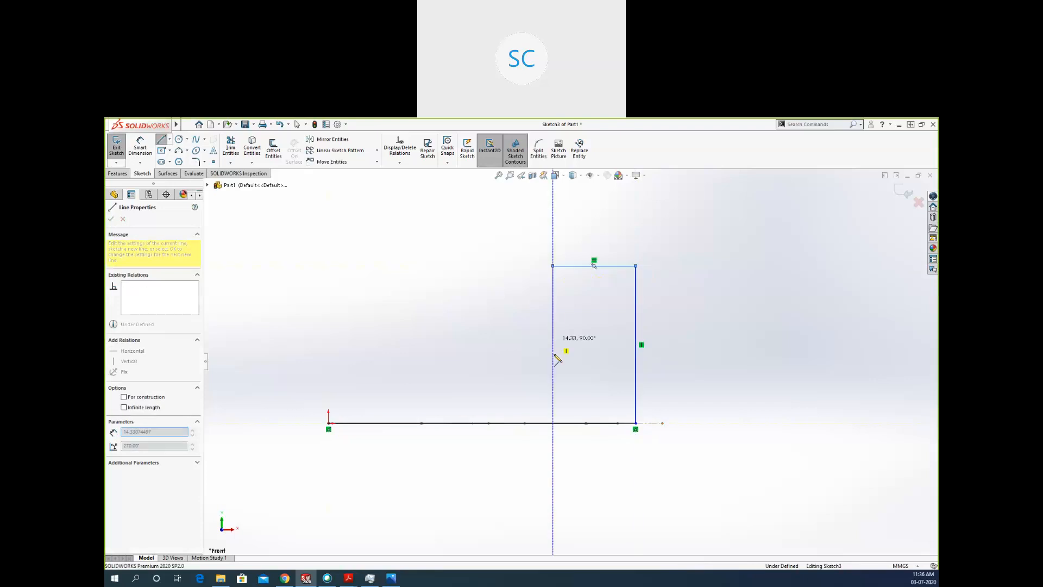
{"action": "left_click", "coordinate": [553, 355]}
{"action": "left_click", "coordinate": [328, 355]}
{"action": "left_click", "coordinate": [328, 422]}
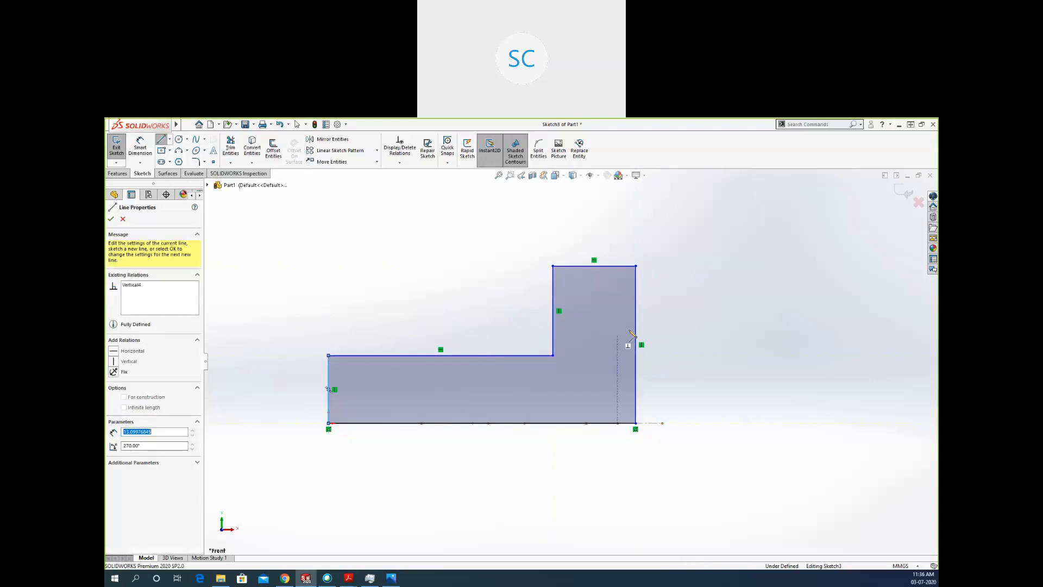
{"action": "key", "text": "Escape"}
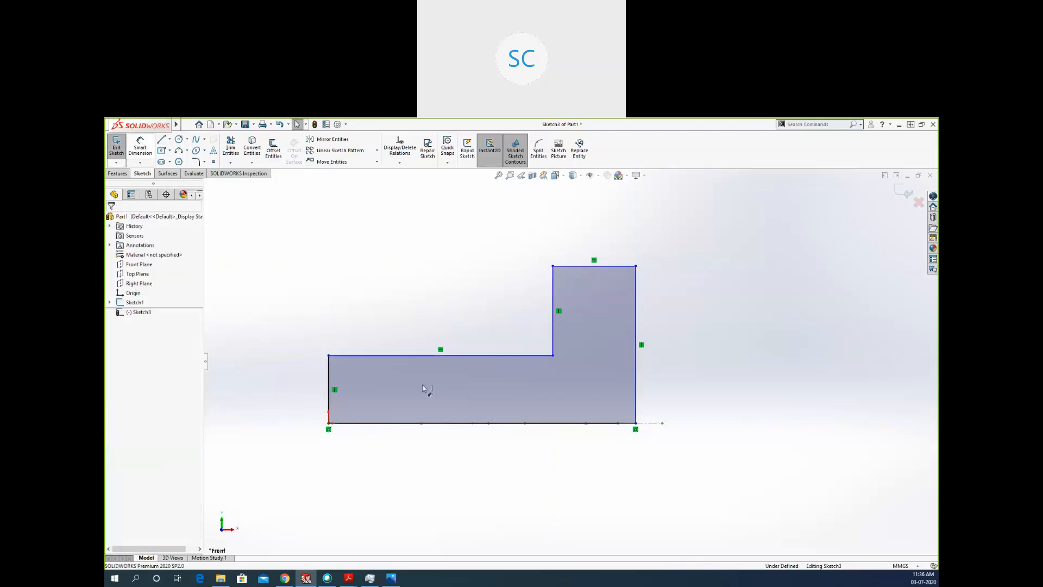
Dimension the profile's tall outer vertical edge to 25 mm.
{"action": "left_click", "coordinate": [636, 312]}
{"action": "left_click", "coordinate": [687, 310]}
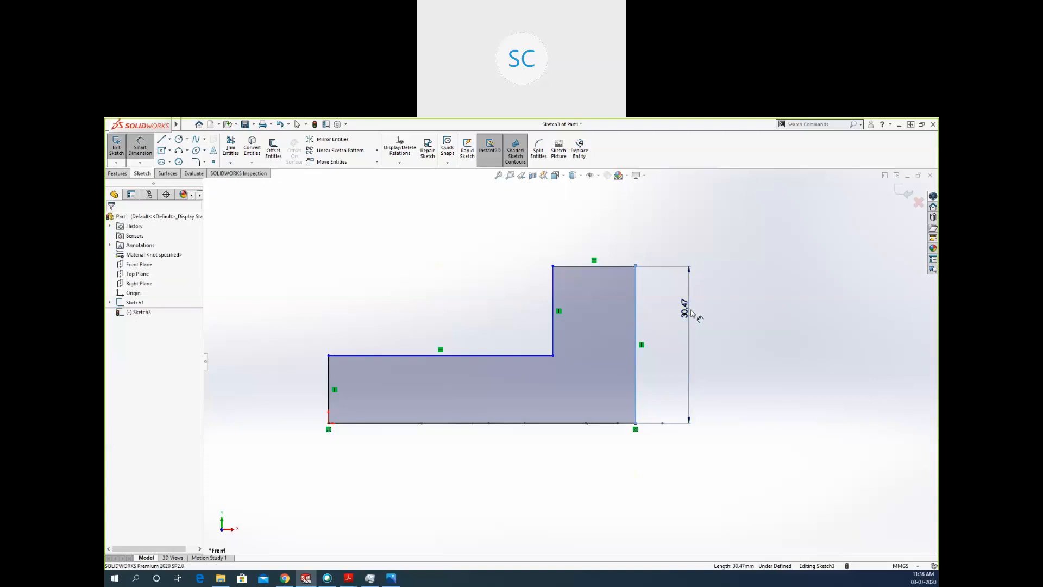
{"action": "left_click", "coordinate": [691, 314]}
{"action": "left_click", "coordinate": [655, 297]}
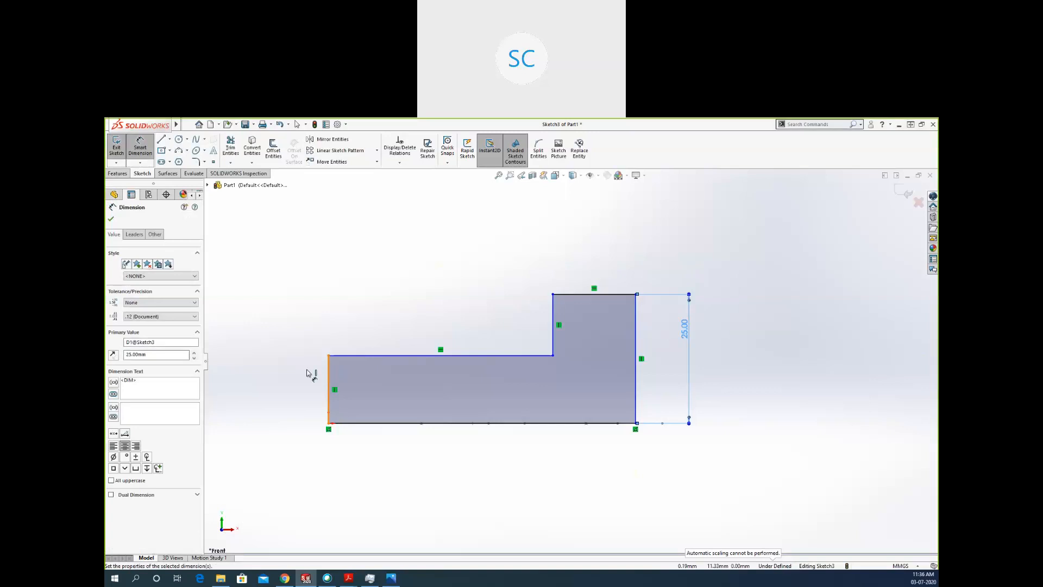
Dimension the low arm's vertical end edge to 12 mm and the raised block's top edge to 18 mm.
{"action": "left_click", "coordinate": [308, 374]}
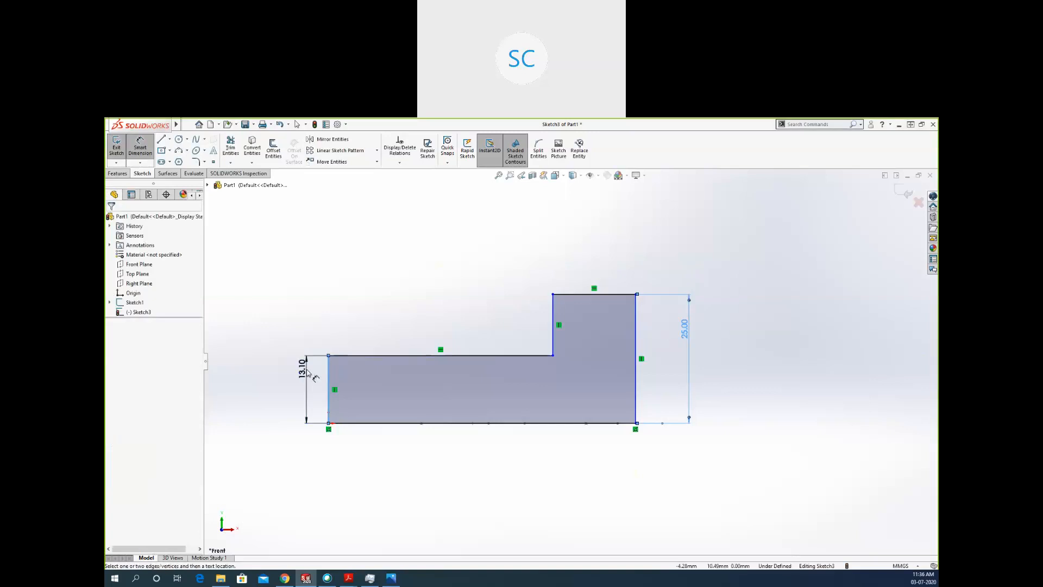
{"action": "left_click", "coordinate": [306, 370]}
{"action": "type", "text": "12"}
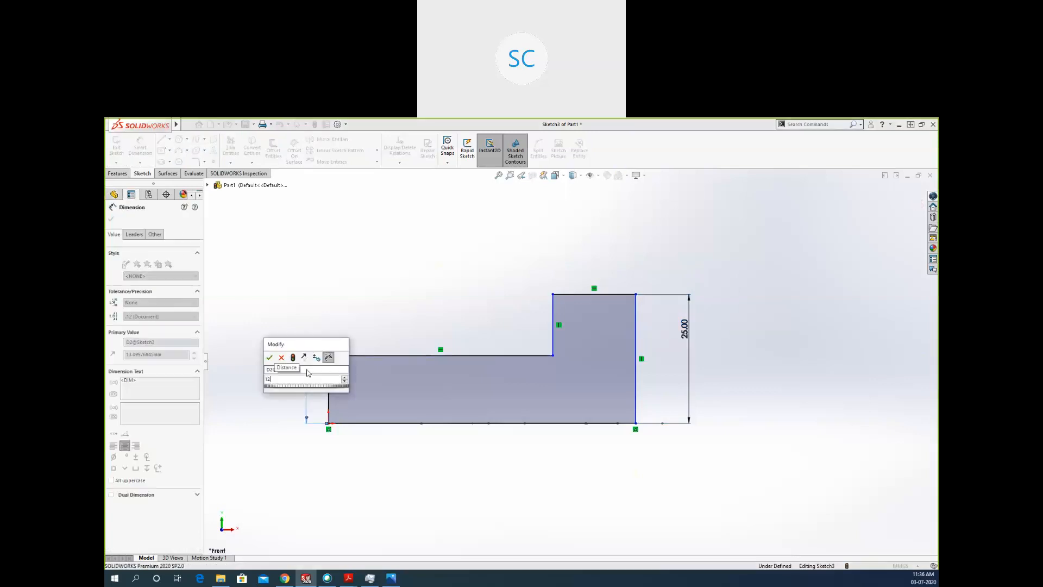
{"action": "key", "text": "Return"}
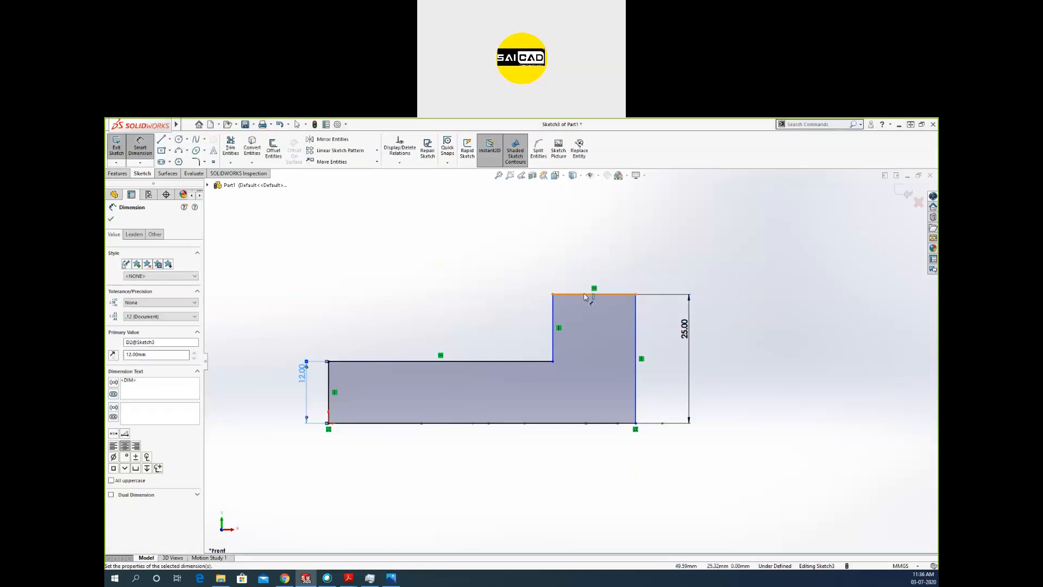
{"action": "left_click", "coordinate": [585, 295]}
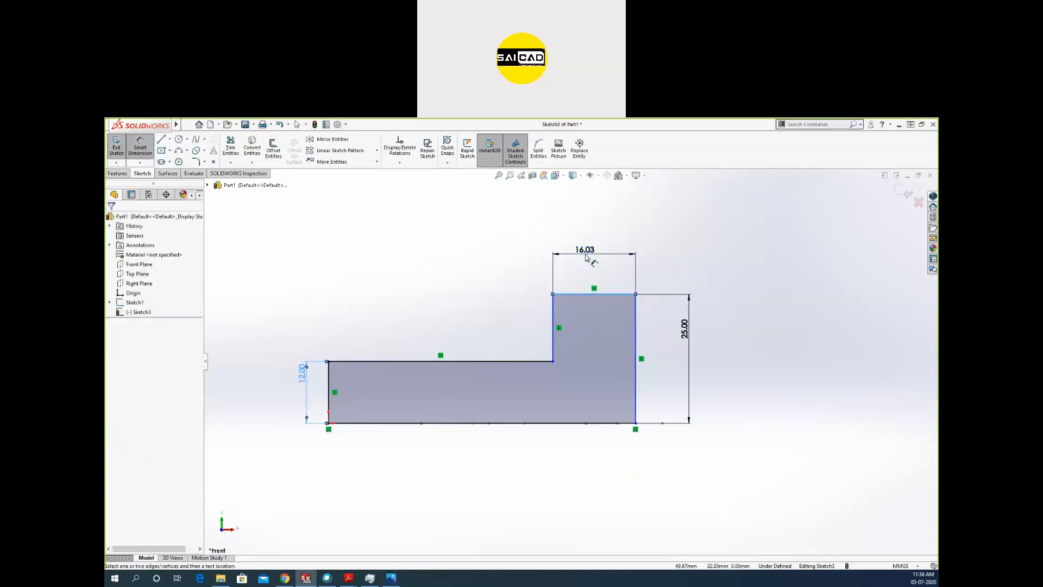
{"action": "left_click", "coordinate": [584, 257]}
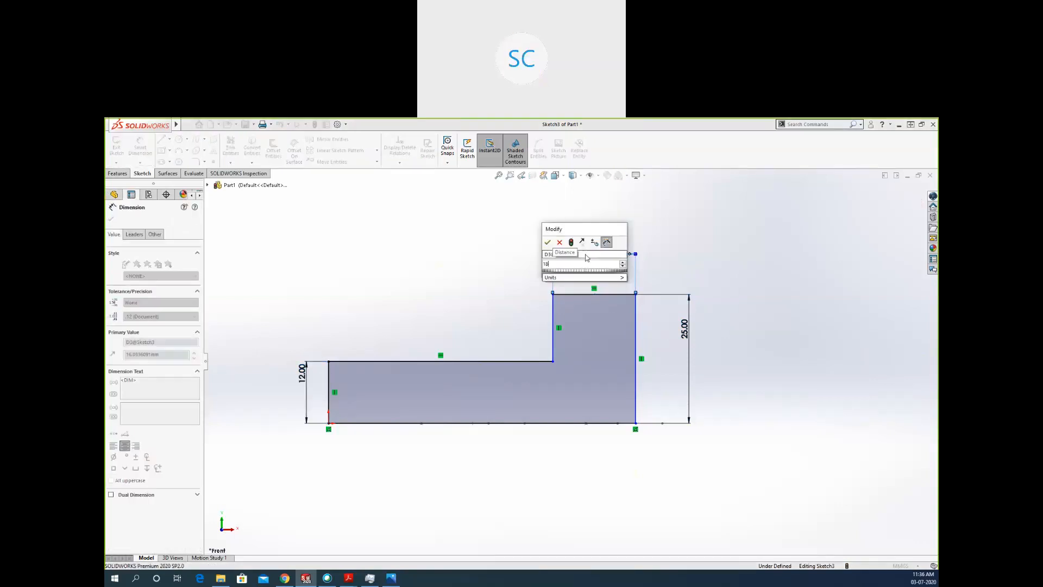
{"action": "key", "text": "Return"}
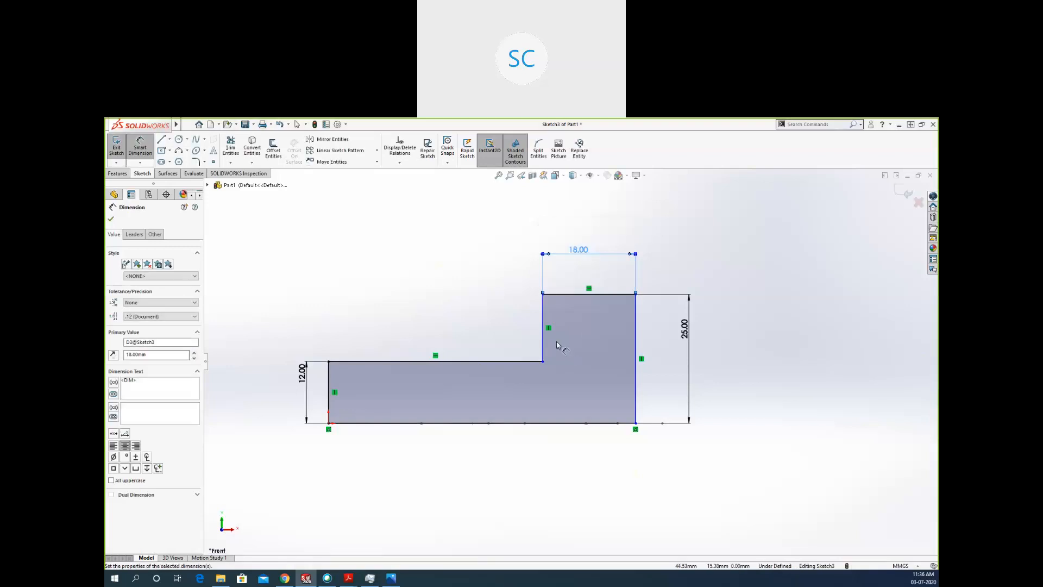
Dimension the profile's full horizontal base edge to 56 mm.
{"action": "left_click", "coordinate": [635, 422]}
{"action": "left_click", "coordinate": [498, 424]}
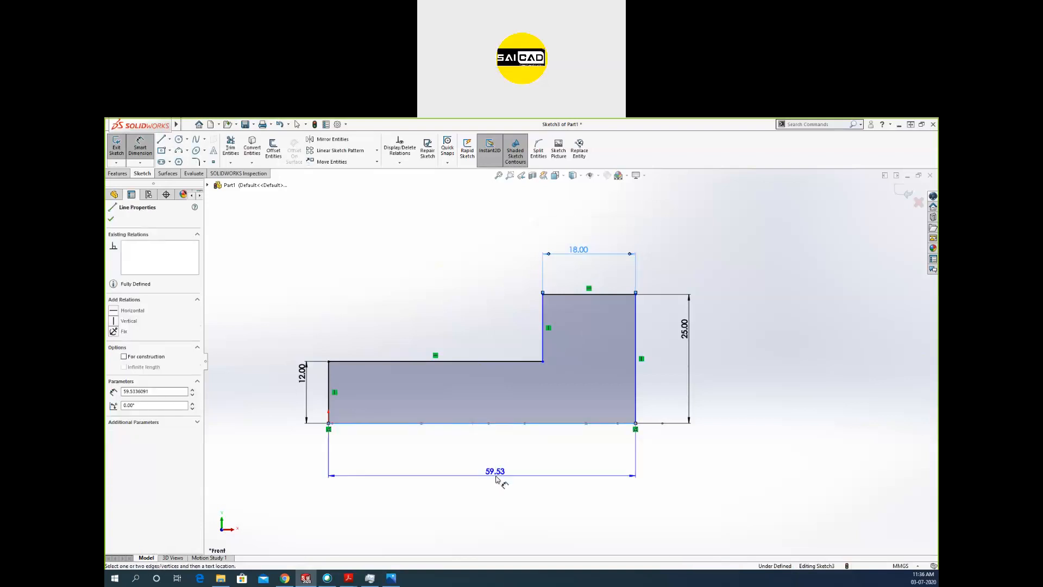
{"action": "left_click", "coordinate": [496, 475]}
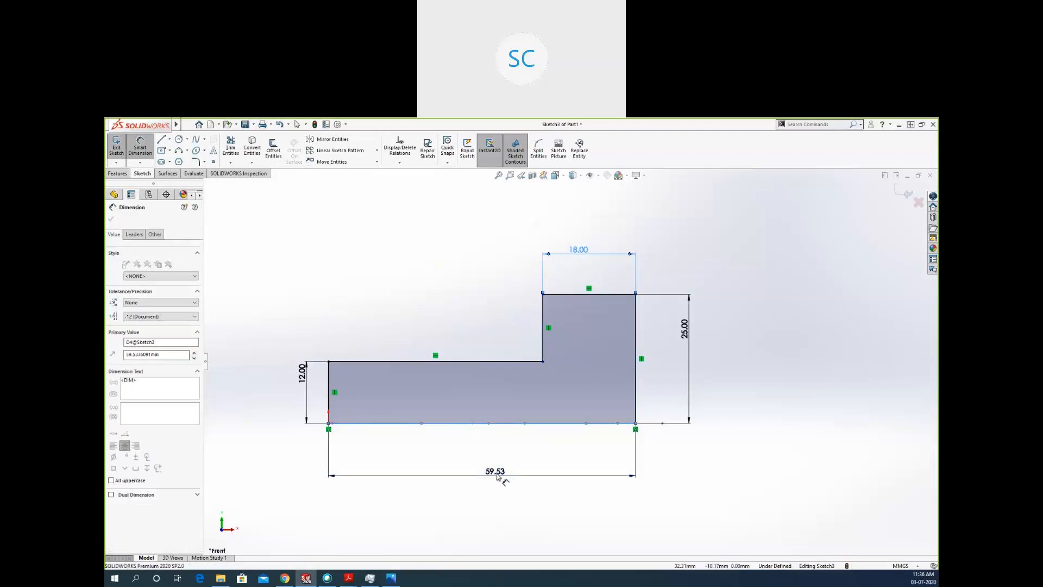
{"action": "key", "text": "Return"}
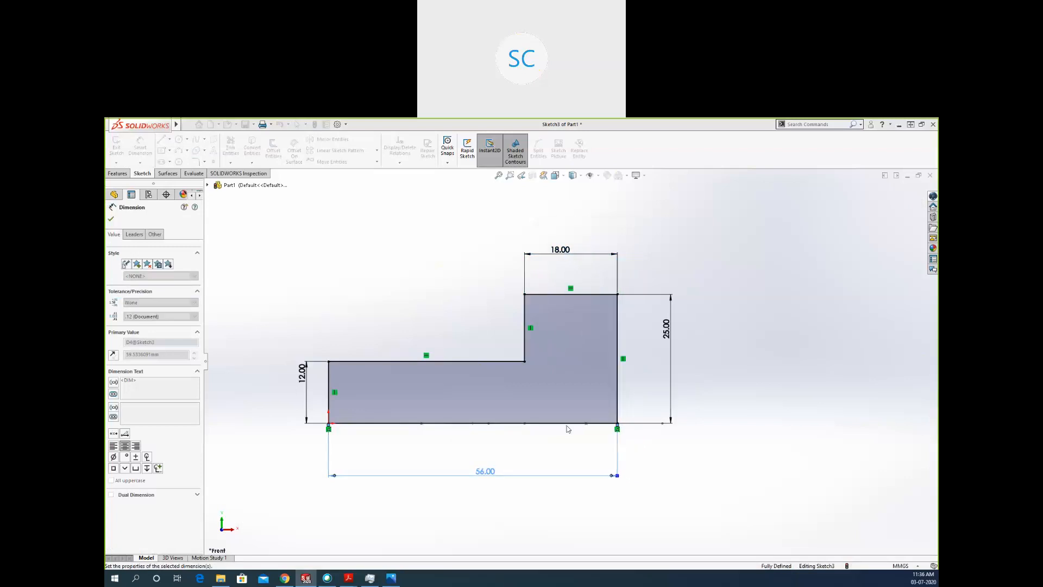
Sketch a vertical line across the low arm from its top edge to the base, about 26 mm from the tall outer edge.
{"action": "mouse_move", "coordinate": [624, 449]}
{"action": "middle_mouse_down"}
{"action": "mouse_move", "coordinate": [595, 476]}
{"action": "mouse_move", "coordinate": [608, 498]}
{"action": "mouse_move", "coordinate": [559, 461]}
{"action": "mouse_move", "coordinate": [556, 473]}
{"action": "middle_mouse_up"}
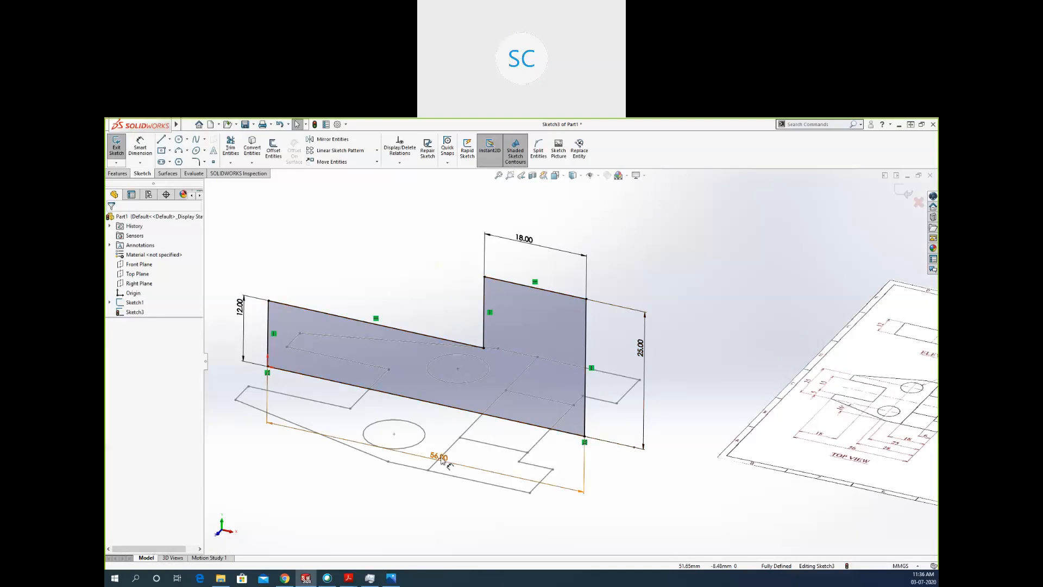
{"action": "mouse_move", "coordinate": [514, 485]}
{"action": "middle_mouse_down"}
{"action": "mouse_move", "coordinate": [561, 431]}
{"action": "mouse_move", "coordinate": [543, 466]}
{"action": "mouse_move", "coordinate": [536, 447]}
{"action": "mouse_move", "coordinate": [532, 488]}
{"action": "mouse_move", "coordinate": [536, 425]}
{"action": "middle_mouse_up"}
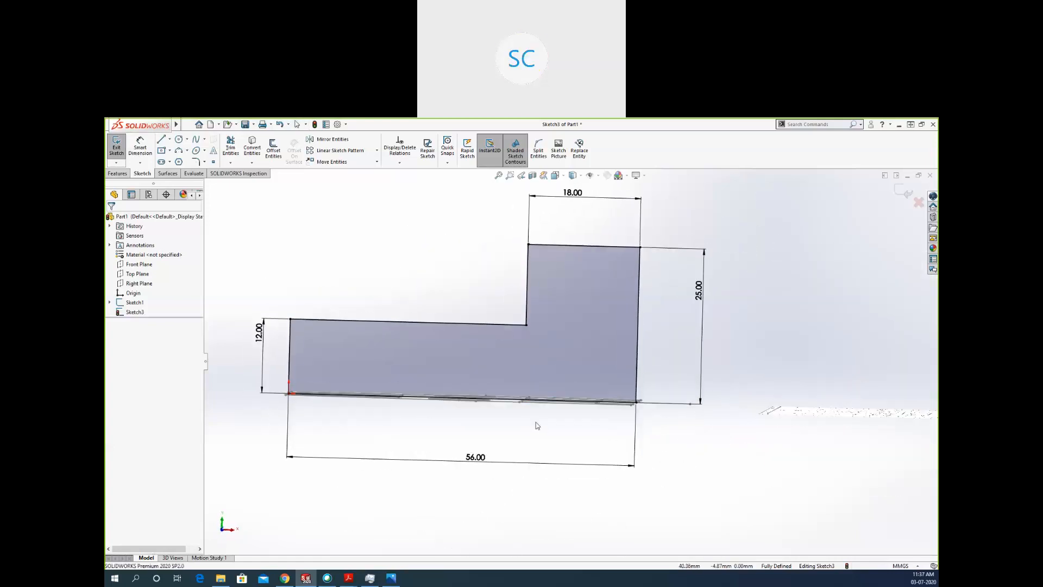
{"action": "left_click", "coordinate": [533, 383]}
{"action": "left_click", "coordinate": [620, 436]}
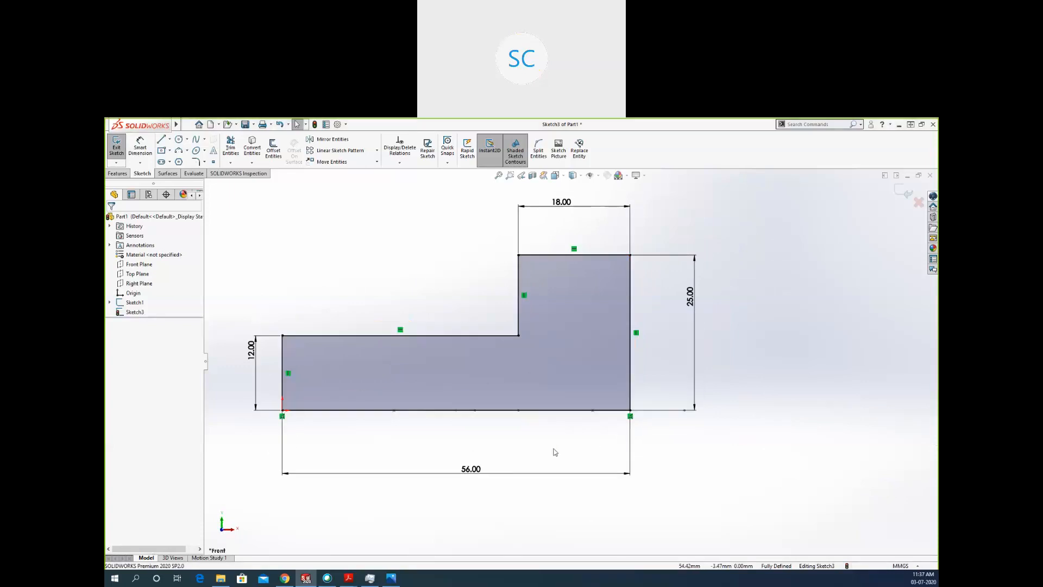
{"action": "middle_click_drag", "start_coordinate": [481, 432], "coordinate": [453, 515]}
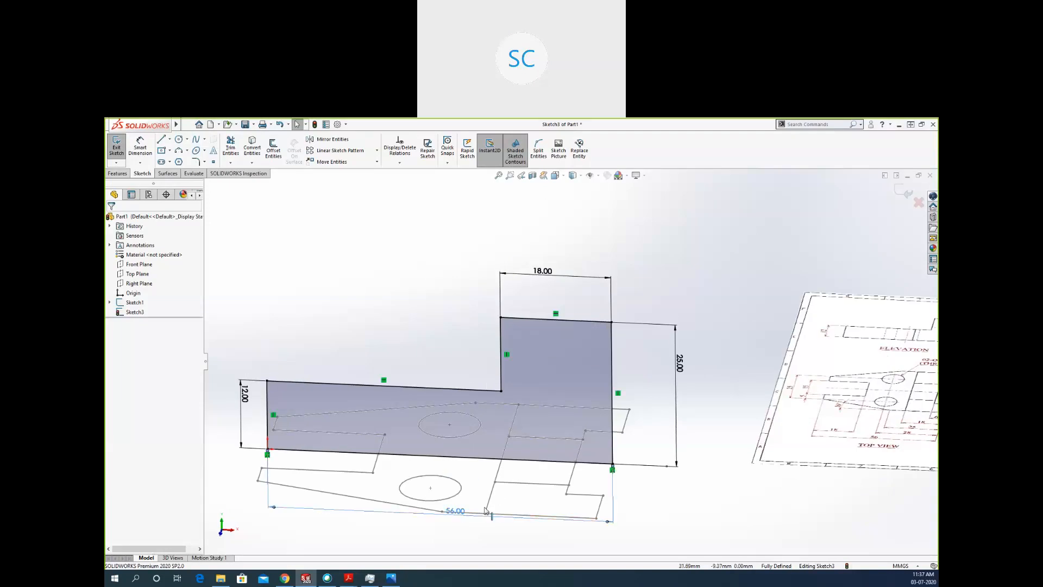
{"action": "key", "text": "l"}
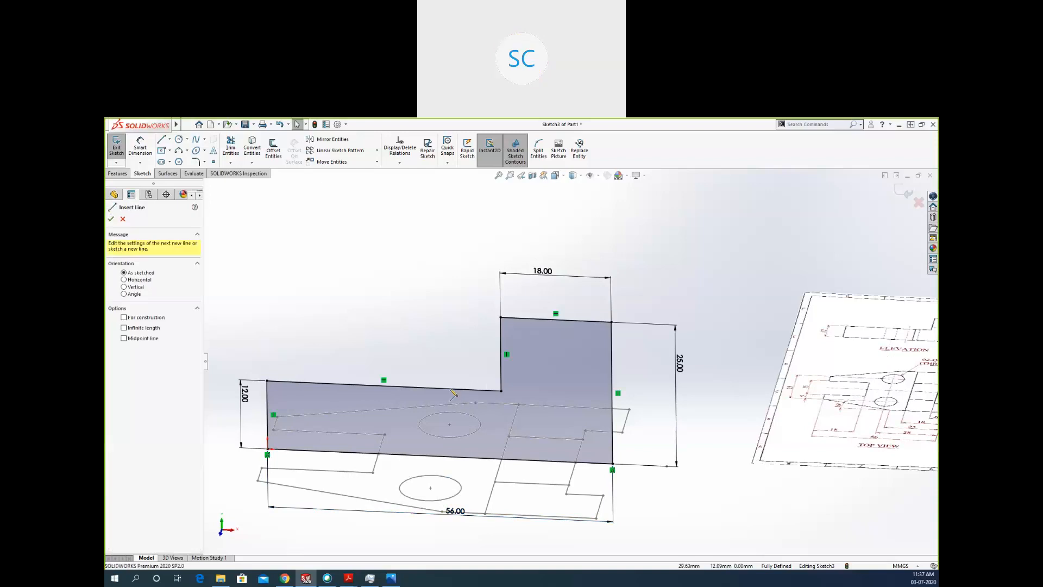
{"action": "left_click", "coordinate": [451, 390]}
{"action": "left_click", "coordinate": [450, 456]}
{"action": "key", "text": "Escape"}
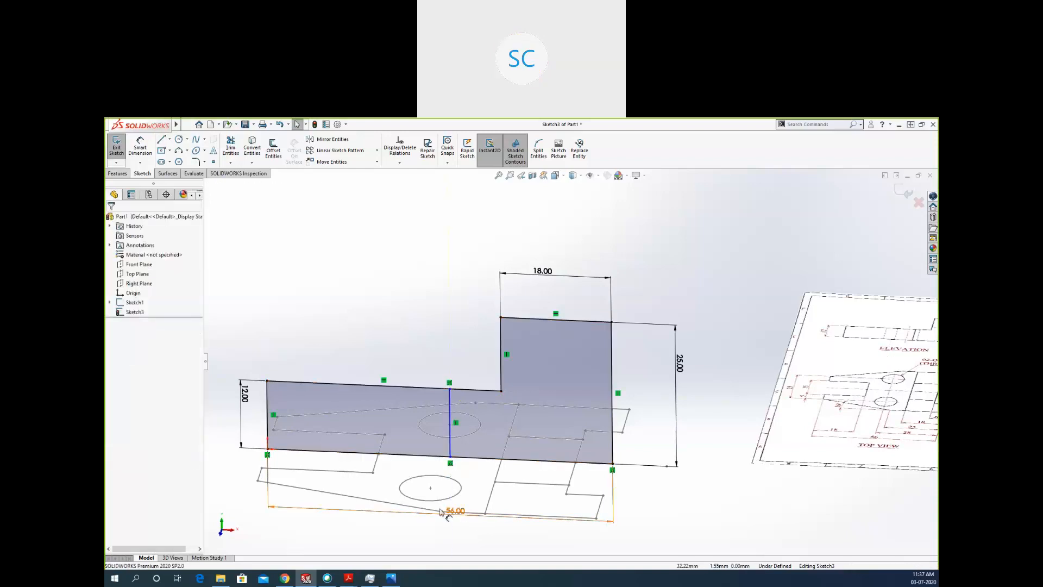
Dimension the new vertical line 25 mm from the profile's tall outer edge.
{"action": "mouse_move", "coordinate": [497, 459]}
{"action": "middle_mouse_down"}
{"action": "mouse_move", "coordinate": [496, 473]}
{"action": "mouse_move", "coordinate": [492, 427]}
{"action": "middle_mouse_up"}
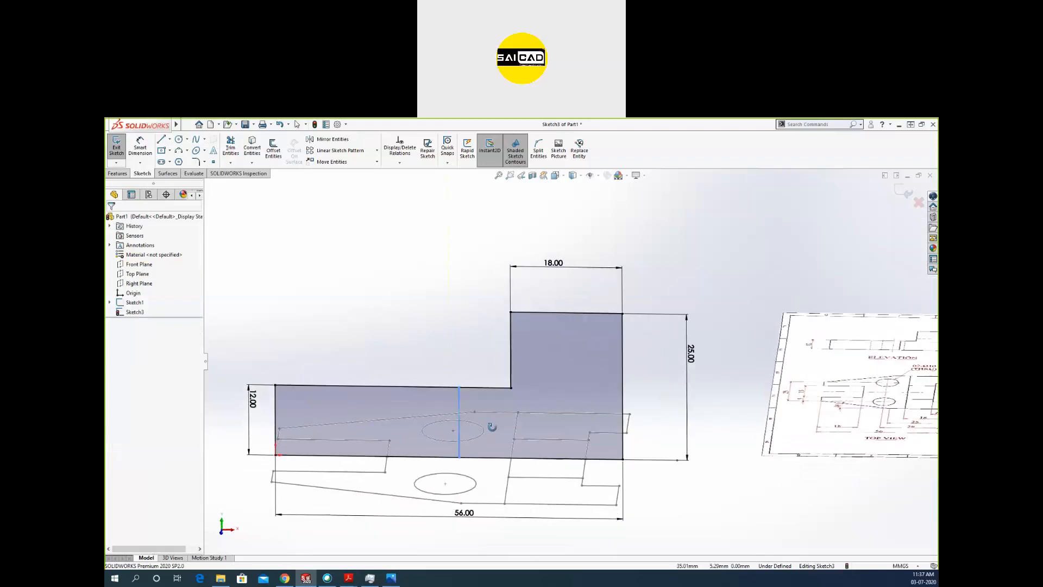
{"action": "left_click", "coordinate": [140, 145]}
{"action": "left_click", "coordinate": [458, 405]}
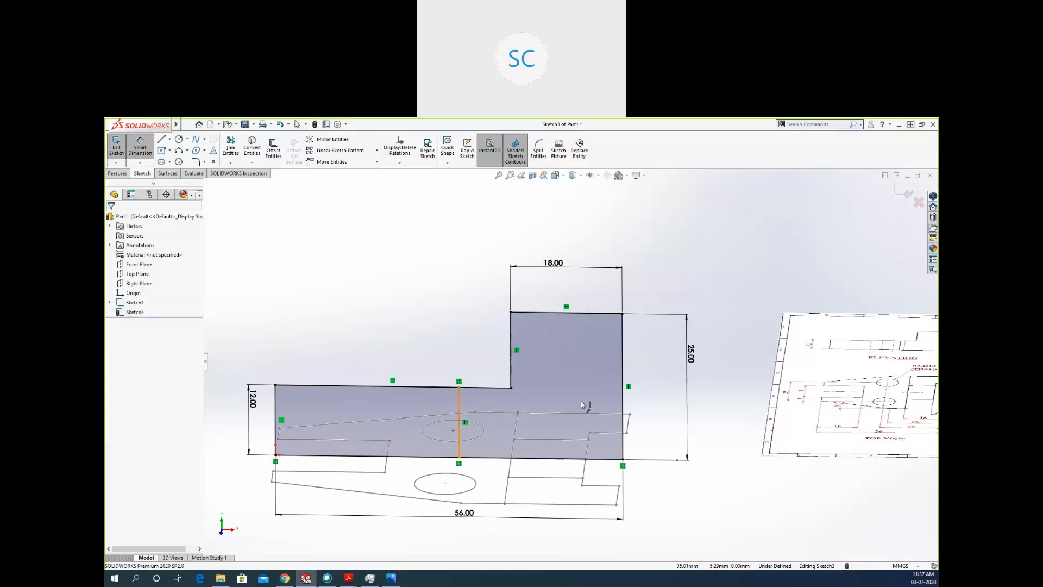
{"action": "left_click", "coordinate": [623, 400]}
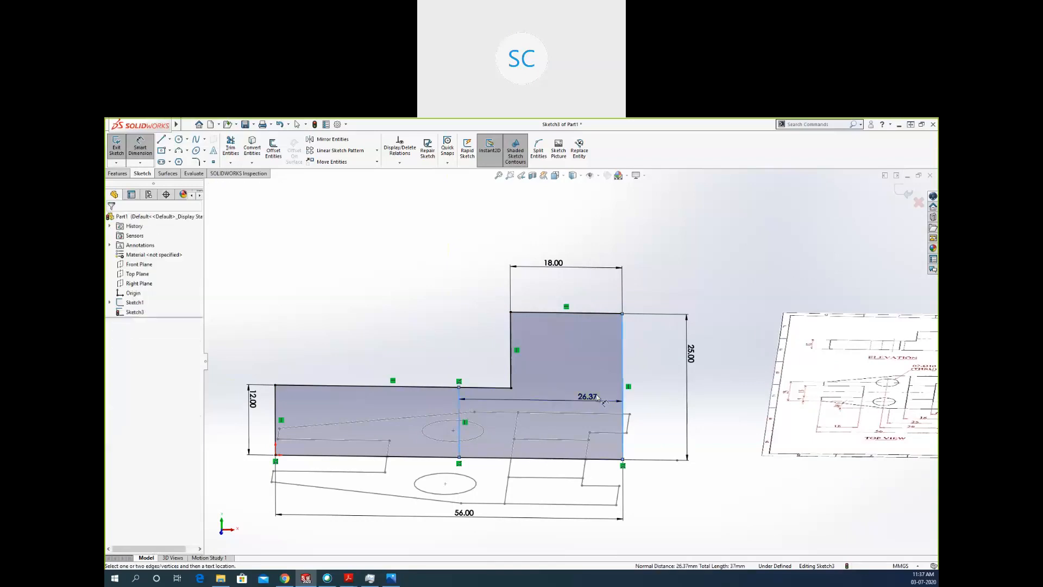
{"action": "left_click", "coordinate": [597, 398]}
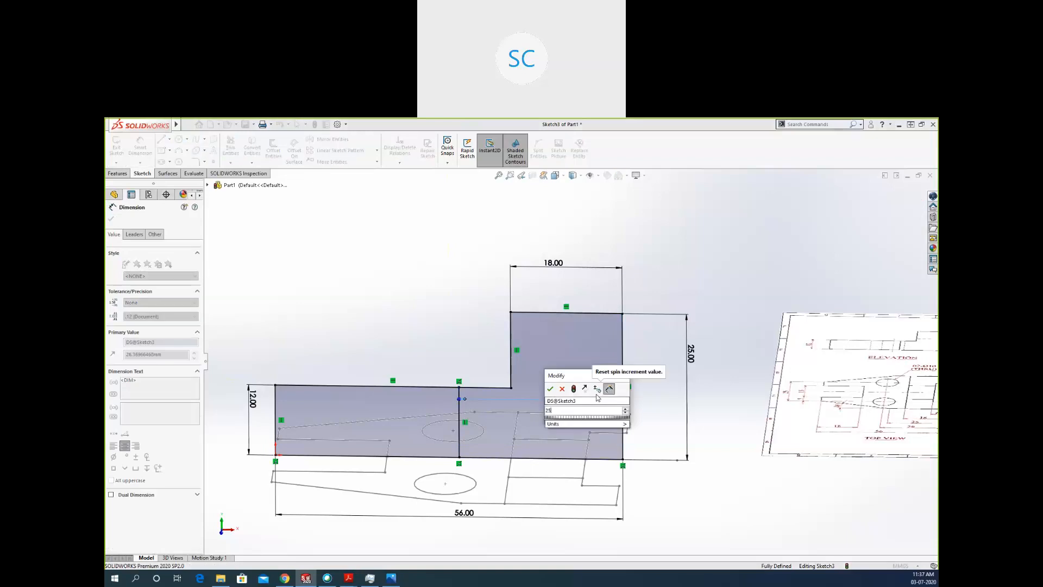
{"action": "key", "text": "Return"}
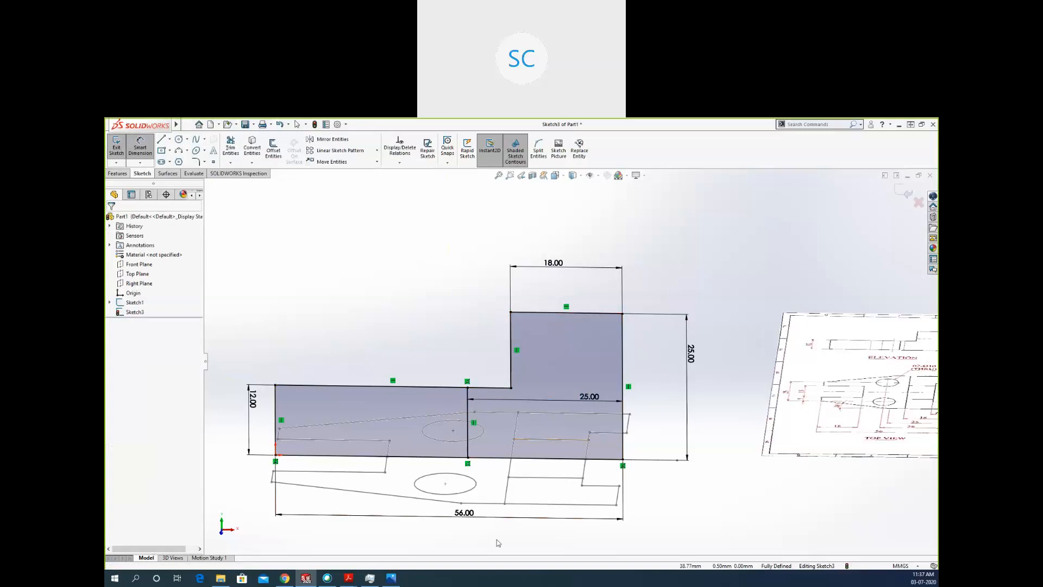
{"action": "key", "text": "Escape"}
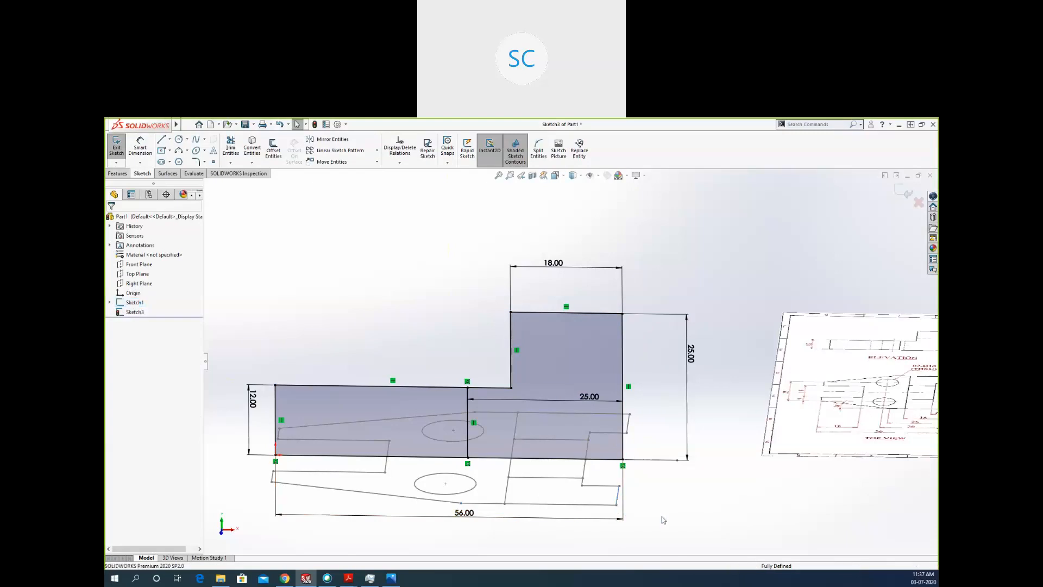
Examine the elevation profile's outer edges and how the slot corners of the top-view sketch line up beneath it.
{"action": "left_click", "coordinate": [290, 458]}
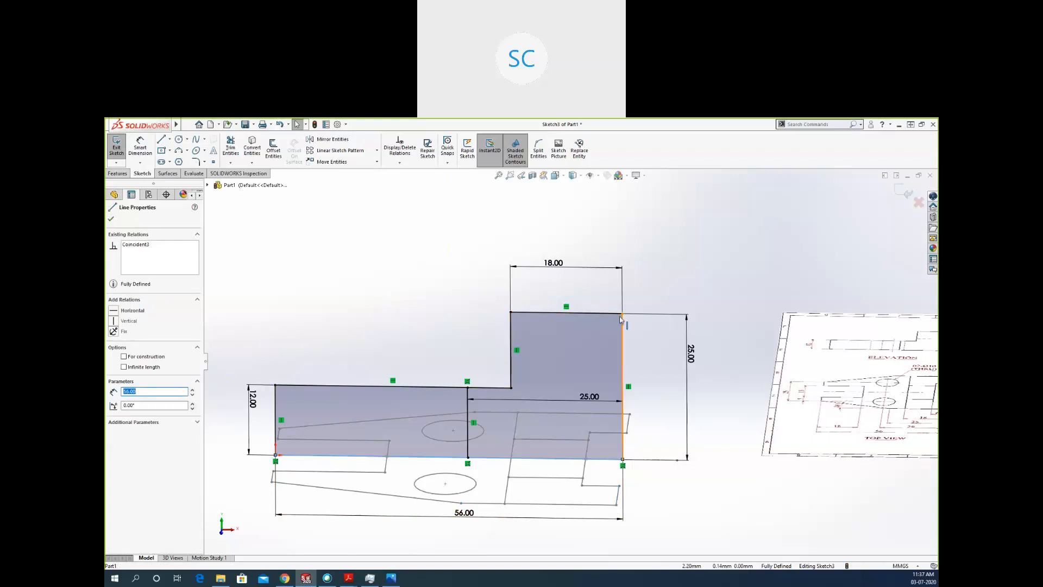
{"action": "left_click", "coordinate": [558, 313]}
{"action": "left_click", "coordinate": [425, 386]}
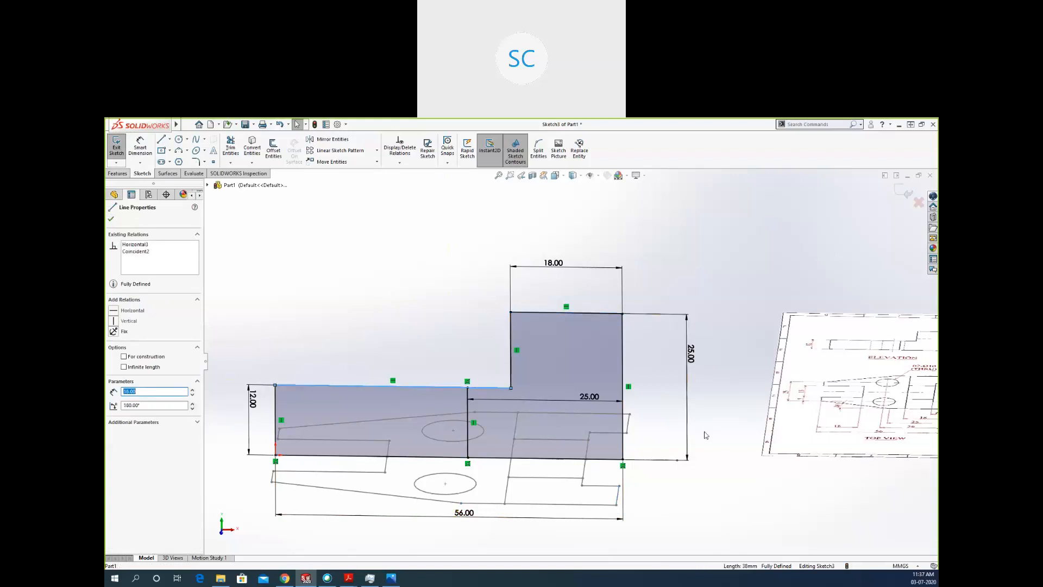
{"action": "scroll", "coordinate": [525, 436], "scroll_direction": "up", "scroll_amount": 2}
{"action": "scroll", "coordinate": [574, 413], "scroll_direction": "down", "scroll_amount": 1}
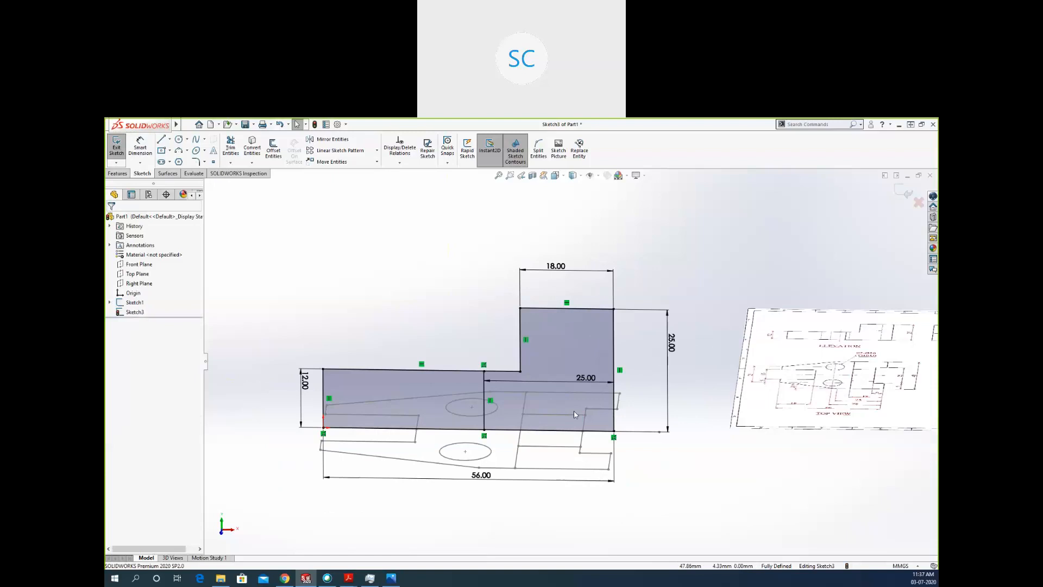
{"action": "scroll", "coordinate": [514, 396], "scroll_direction": "down", "scroll_amount": 2}
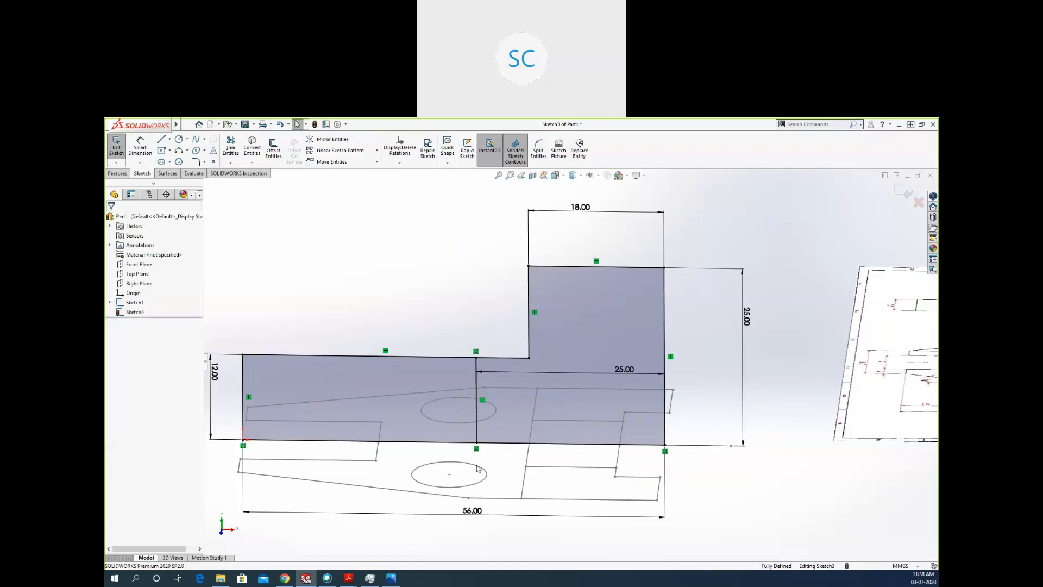
{"action": "left_click", "coordinate": [377, 460]}
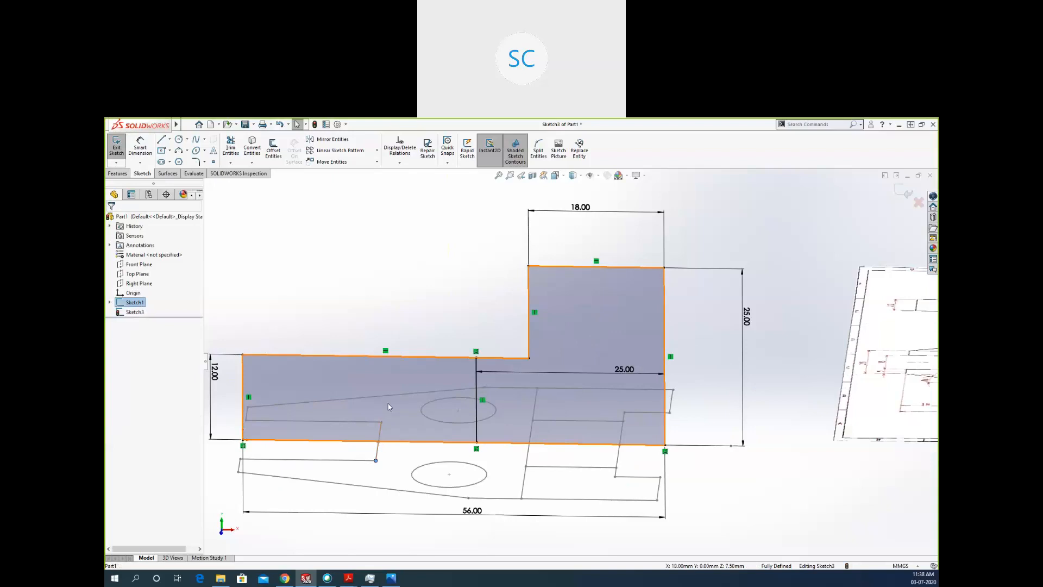
{"action": "left_click", "coordinate": [525, 466]}
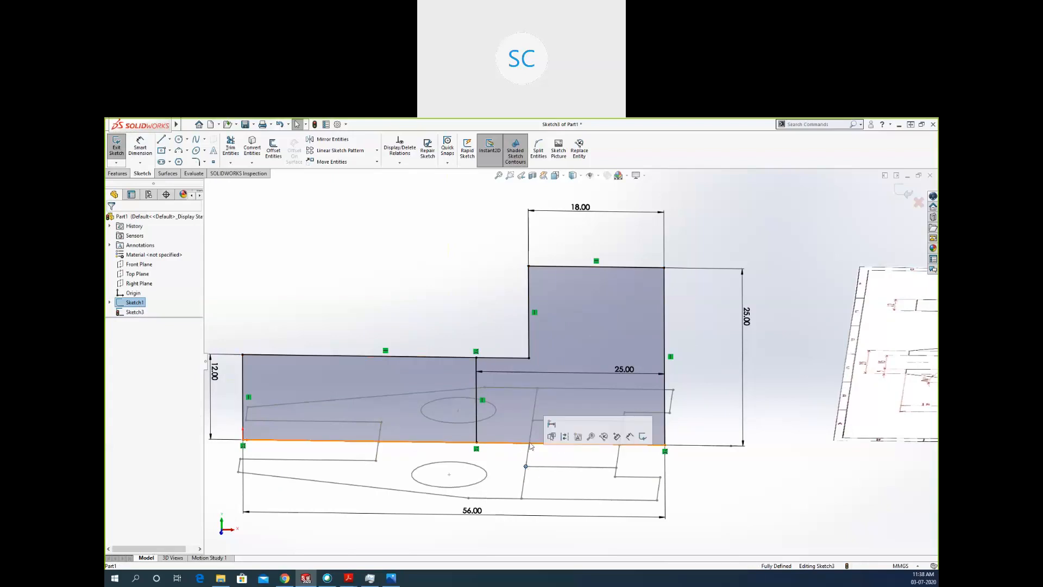
{"action": "left_click", "coordinate": [525, 466]}
{"action": "left_click", "coordinate": [617, 470]}
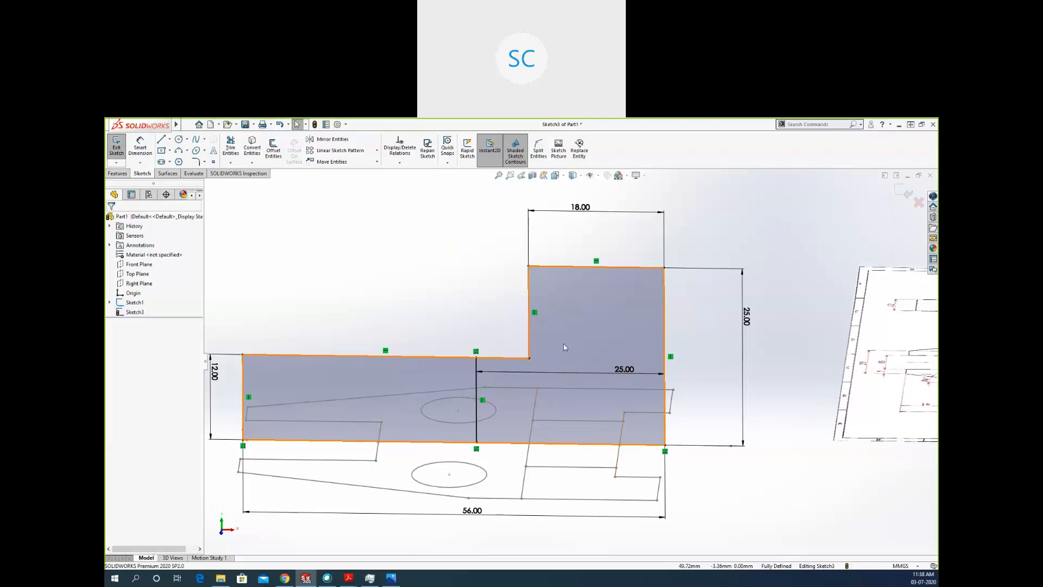
{"action": "left_click", "coordinate": [616, 467]}
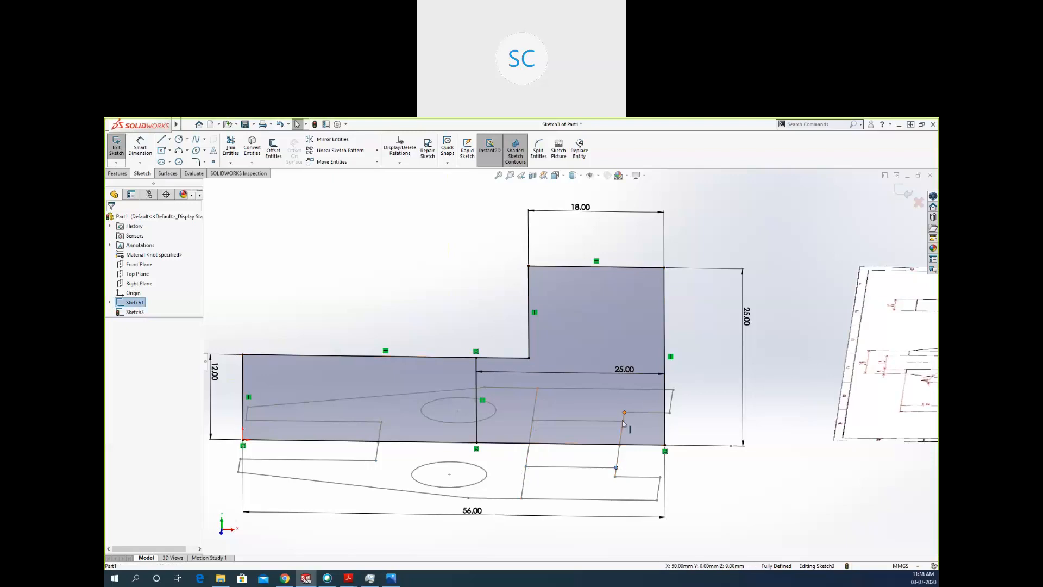
{"action": "scroll", "coordinate": [594, 402], "scroll_direction": "up", "scroll_amount": 3}
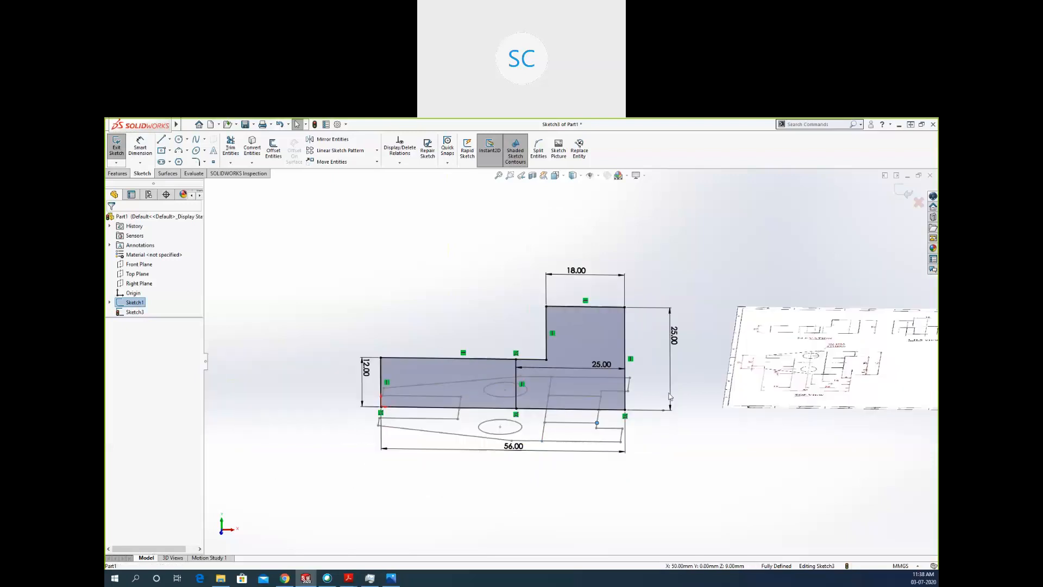
{"action": "left_click", "coordinate": [681, 459]}
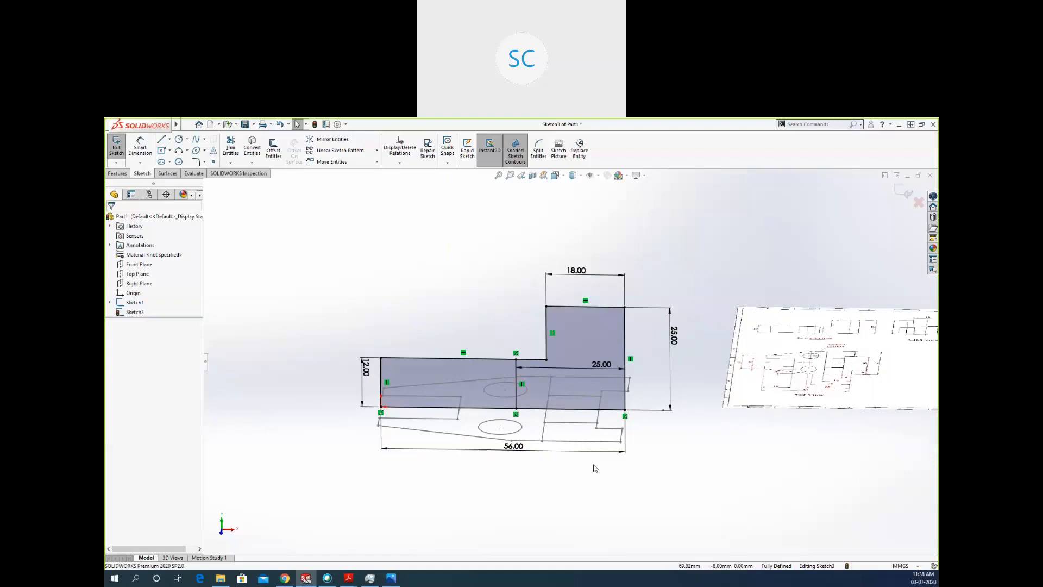
In a front view, sketch a vertical line across the low arm, about 17 mm from its short outer edge.
{"action": "key", "text": "space"}
{"action": "left_click", "coordinate": [691, 518]}
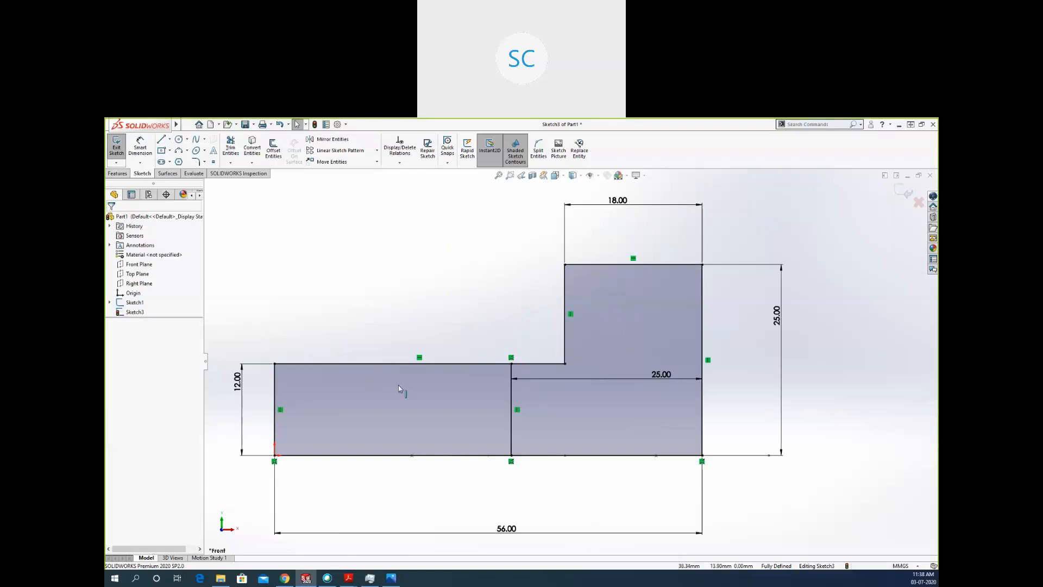
{"action": "key", "text": "l"}
{"action": "left_click", "coordinate": [405, 364]}
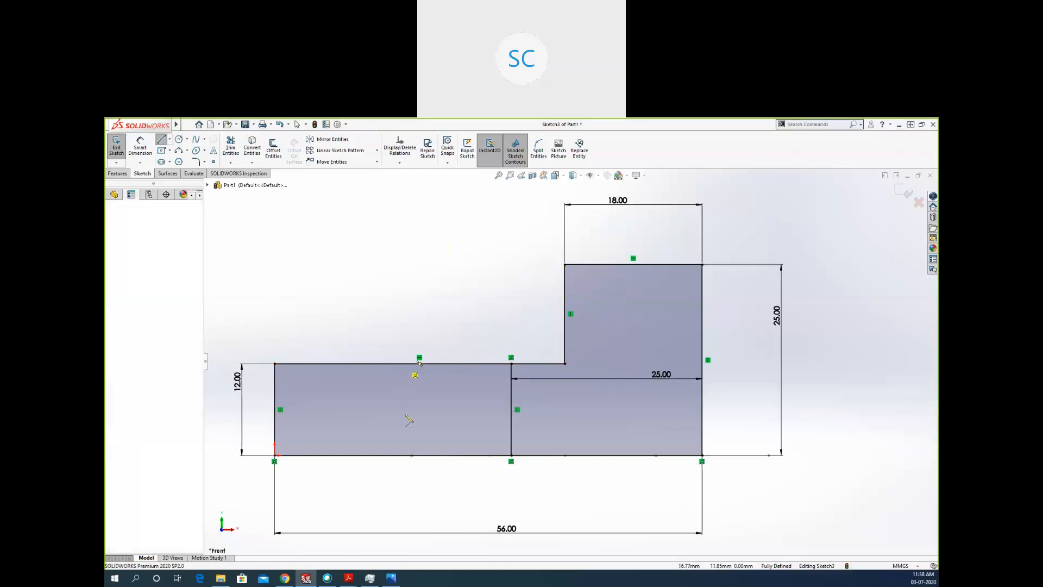
{"action": "left_click", "coordinate": [405, 455]}
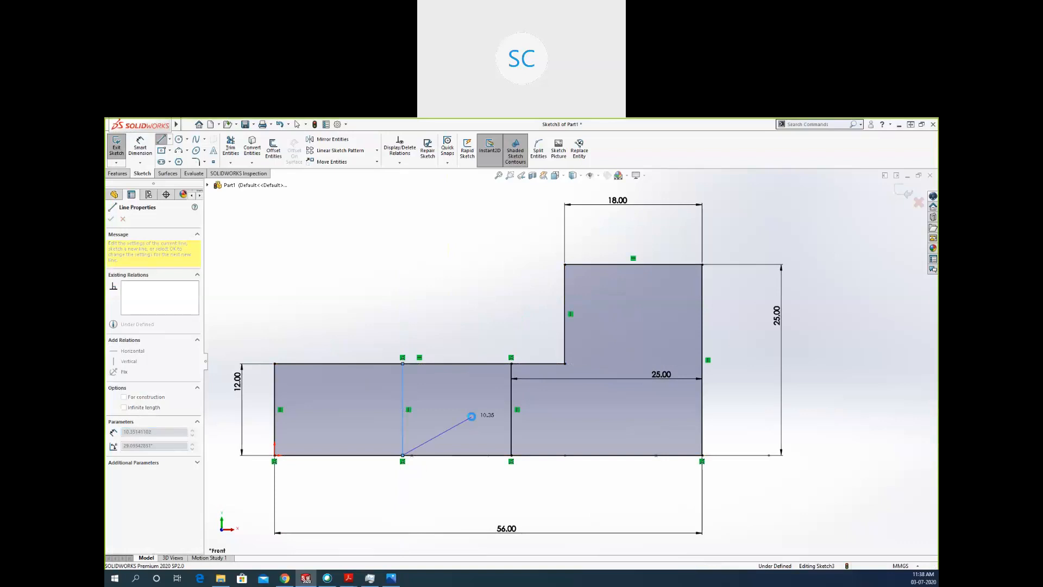
{"action": "key", "text": "Escape"}
Sketch two more full-height vertical lines across the low arm, about 6.5 mm apart, between the previous line and the existing 25 mm line.
{"action": "key", "text": "l"}
{"action": "left_click", "coordinate": [443, 363]}
{"action": "left_click", "coordinate": [444, 455]}
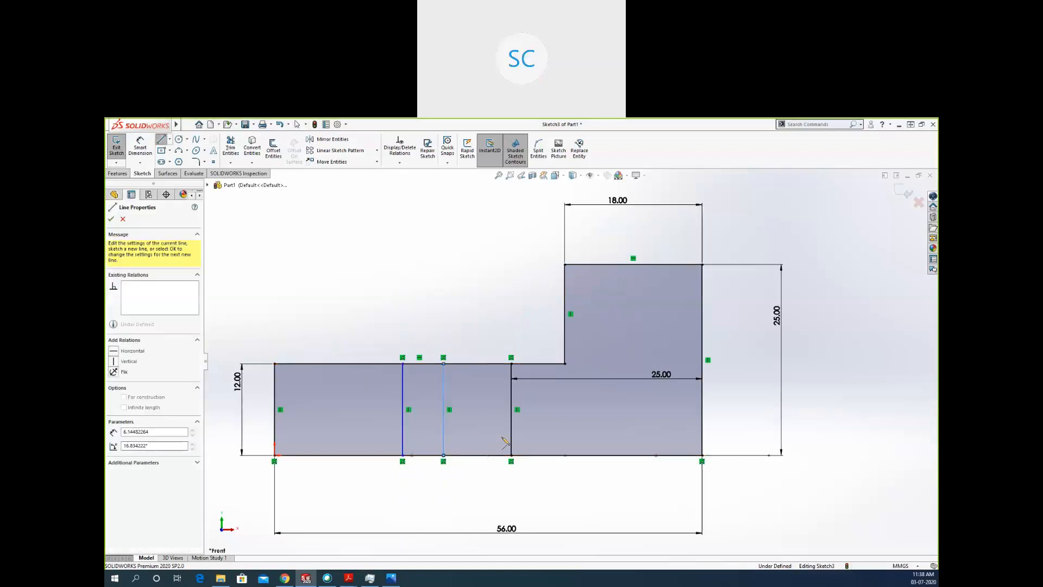
{"action": "key", "text": "s"}
{"action": "key", "text": "Escape"}
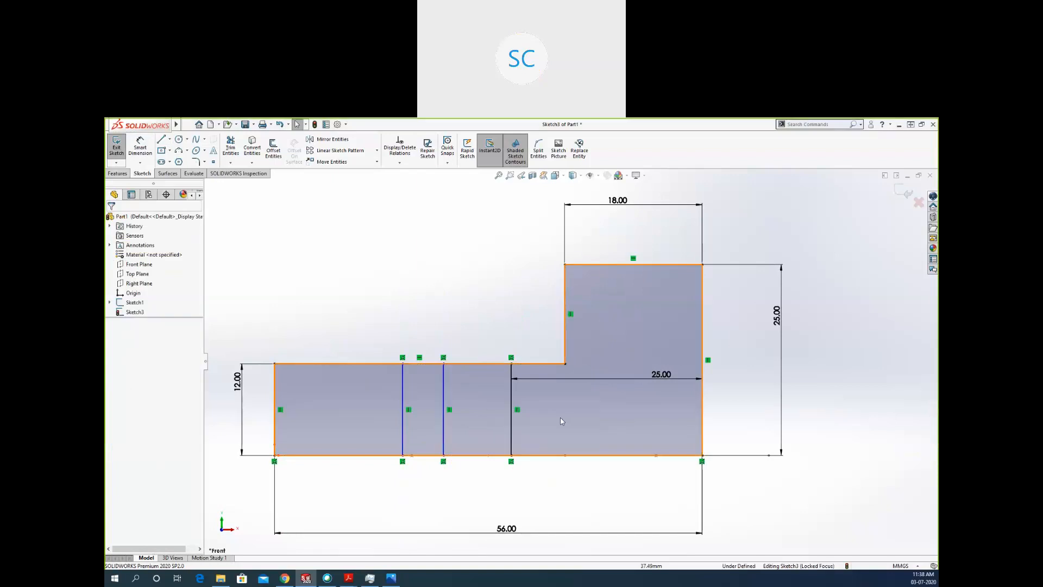
{"action": "key", "text": "l"}
{"action": "left_click", "coordinate": [493, 363]}
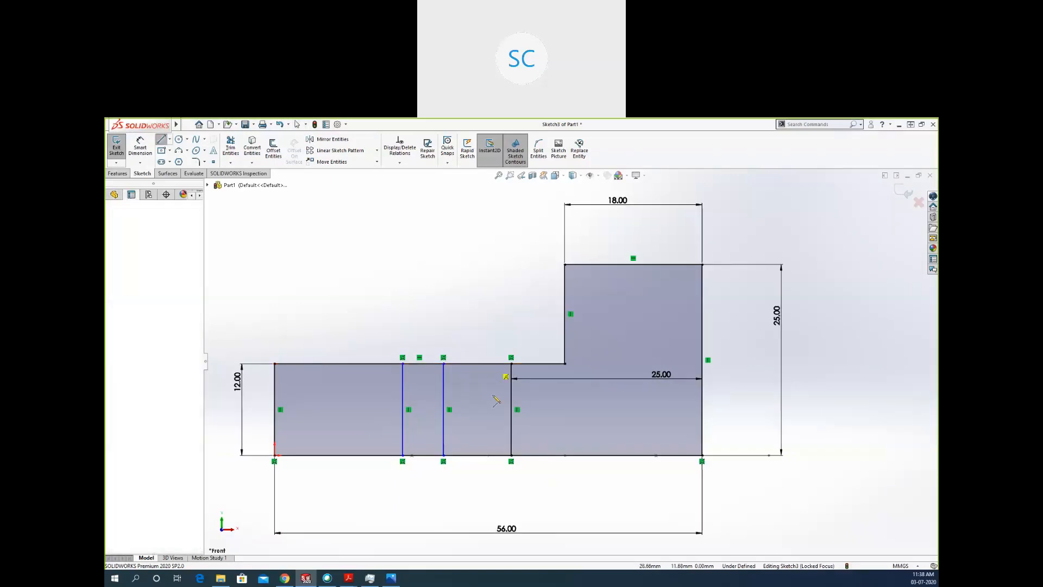
{"action": "left_click", "coordinate": [493, 454]}
{"action": "key", "text": "Escape"}
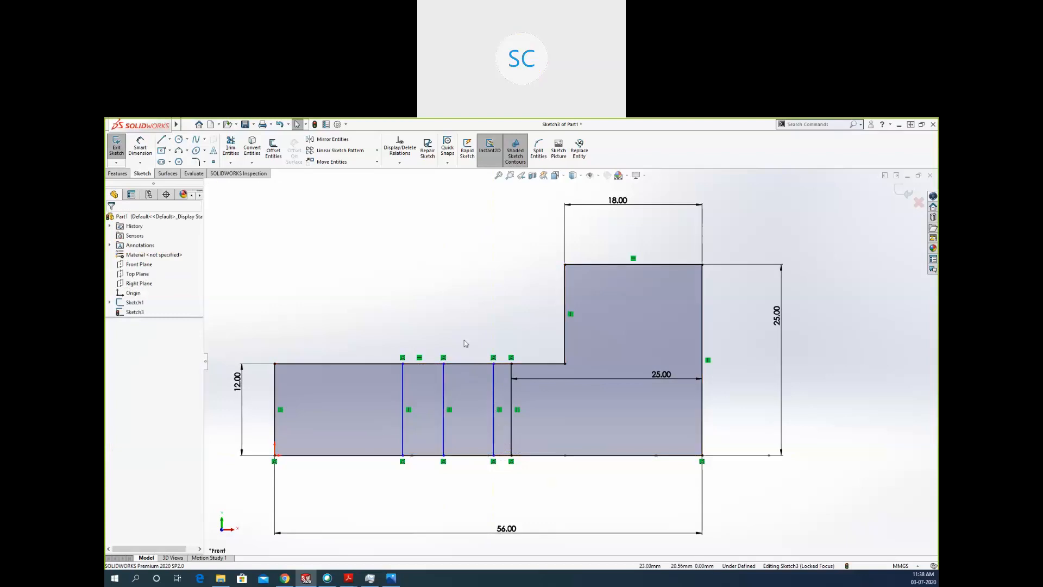
Dimension the vertical line nearest the low arm's short outer edge 18 mm from that edge.
{"action": "left_click", "coordinate": [147, 156]}
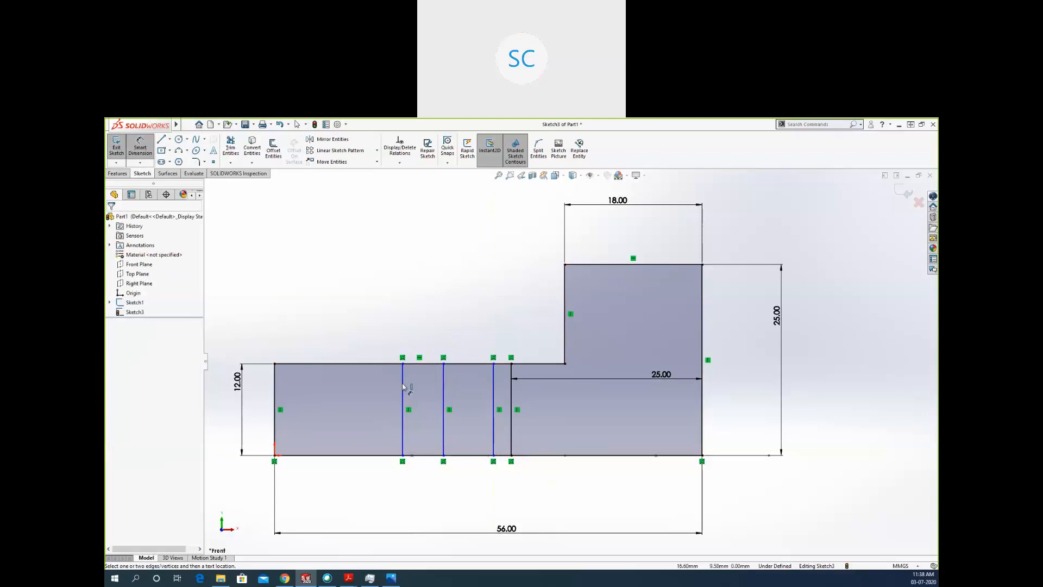
{"action": "left_click", "coordinate": [403, 386]}
{"action": "left_click", "coordinate": [275, 383]}
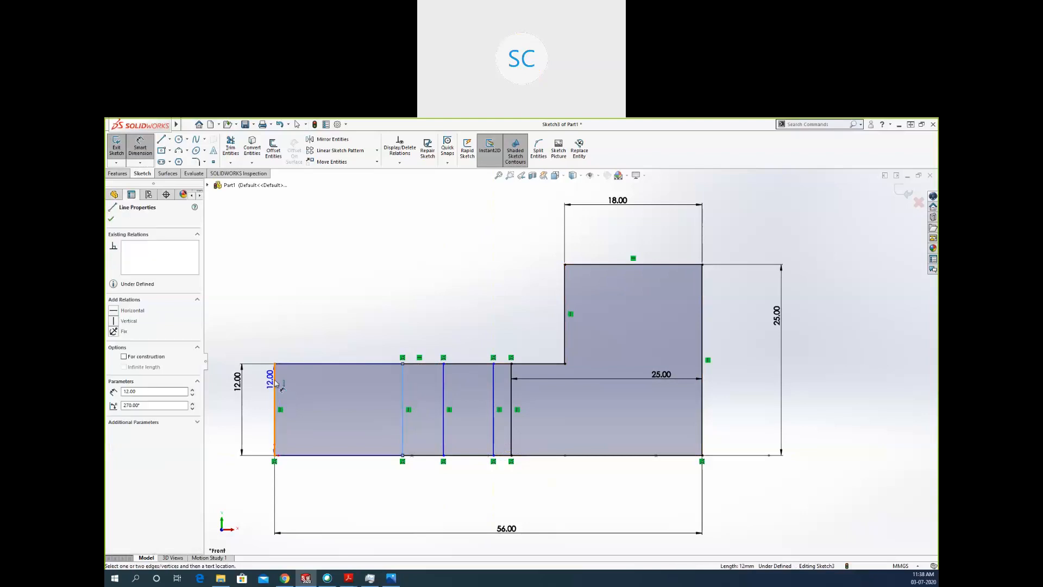
{"action": "left_click", "coordinate": [311, 337]}
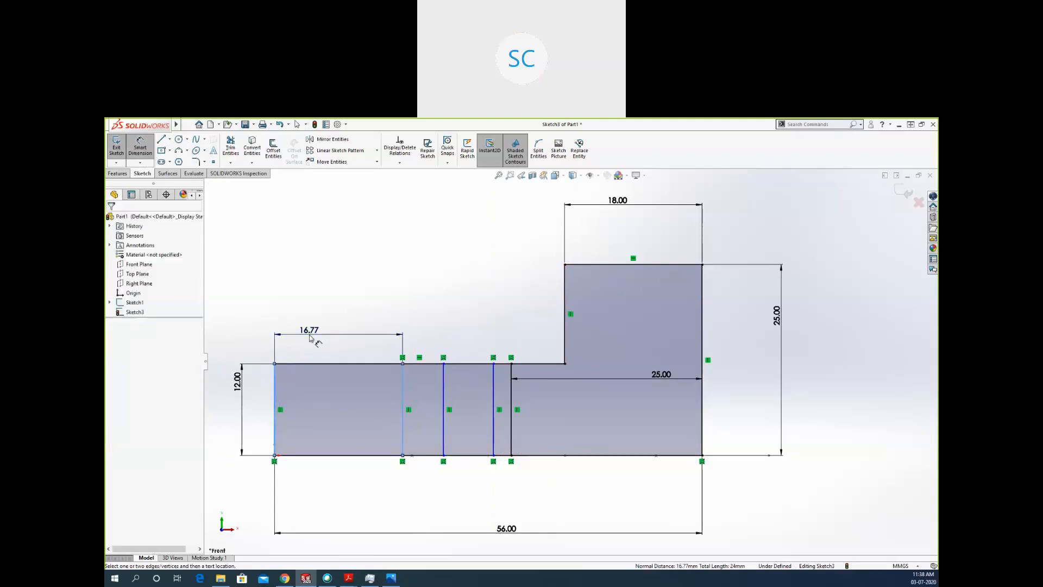
{"action": "type", "text": "18"}
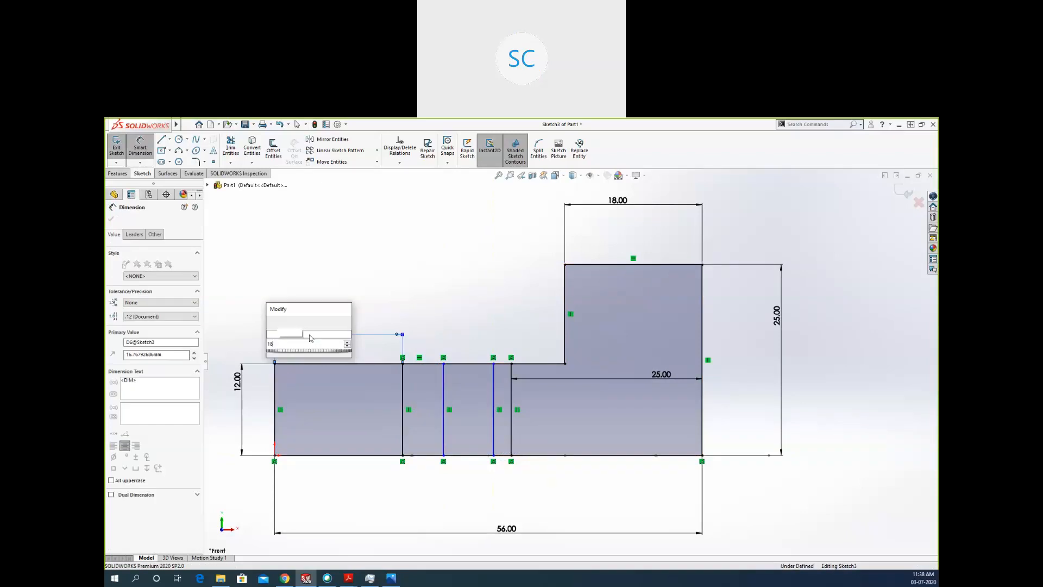
{"action": "key", "text": "Return"}
Dimension the spacing between the two other new vertical lines to 10 mm.
{"action": "left_click", "coordinate": [452, 377]}
{"action": "left_click", "coordinate": [495, 380]}
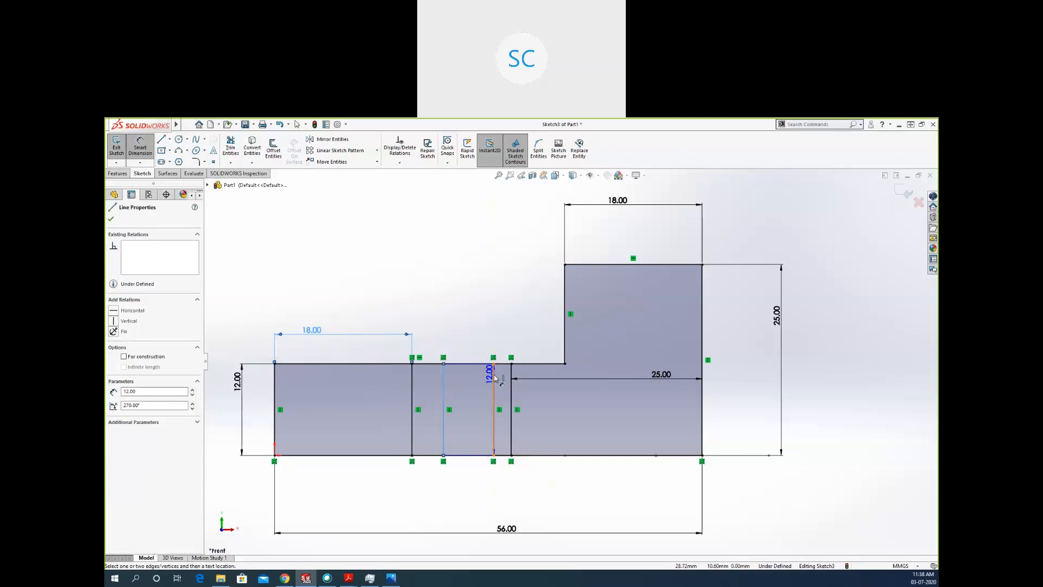
{"action": "left_click", "coordinate": [487, 334]}
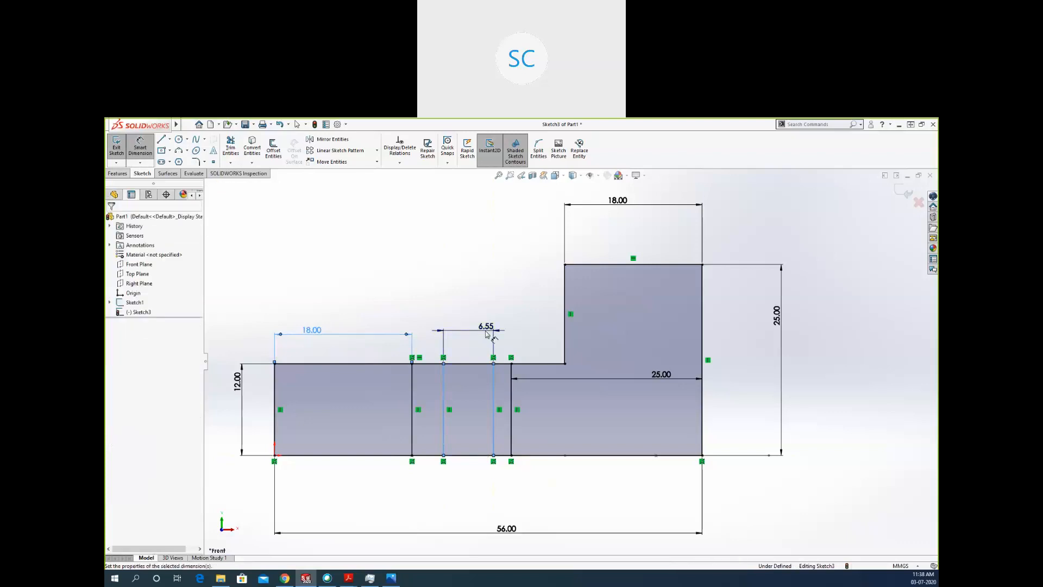
{"action": "type", "text": "10"}
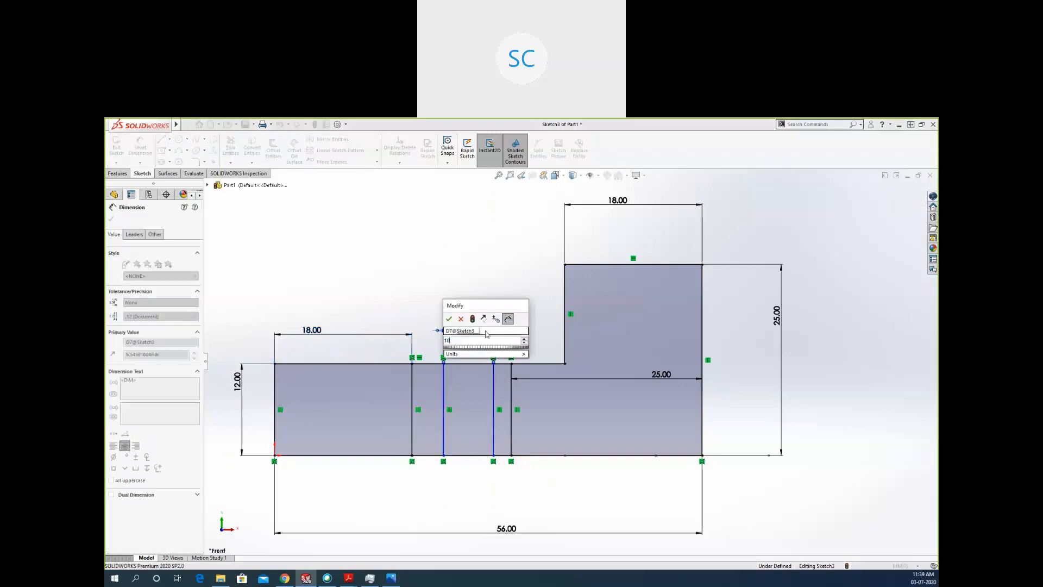
{"action": "key", "text": "Return"}
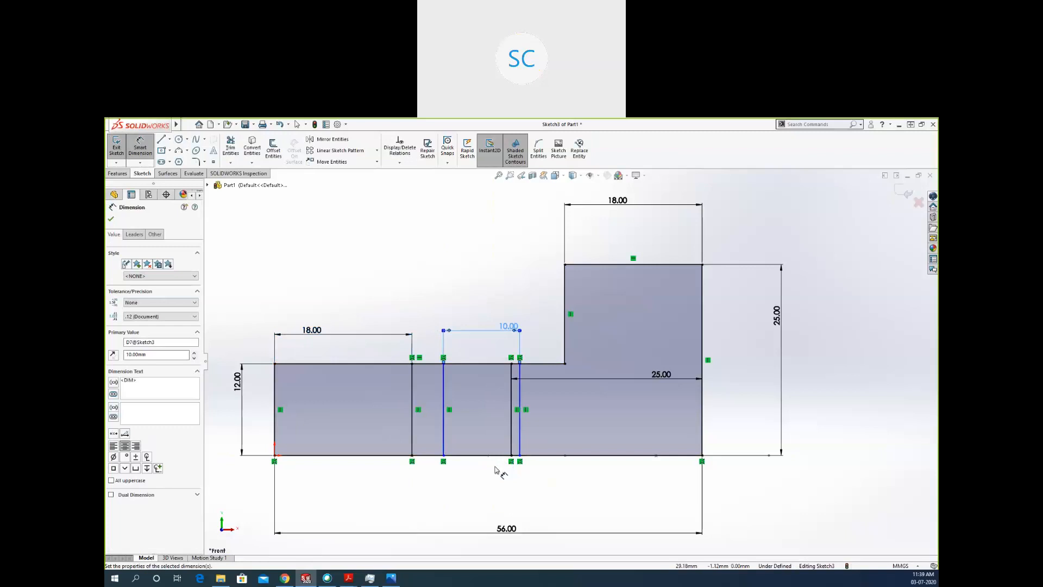
Dimension the hole line farther from the tall outer edge 33 mm from that edge.
{"action": "left_click", "coordinate": [702, 433]}
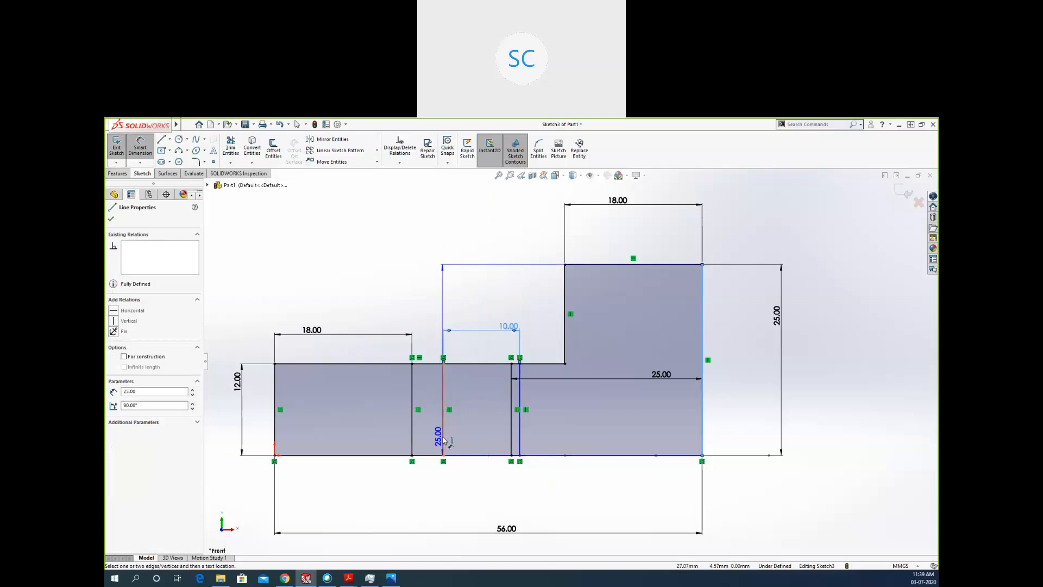
{"action": "left_click", "coordinate": [443, 440]}
{"action": "left_click", "coordinate": [464, 492]}
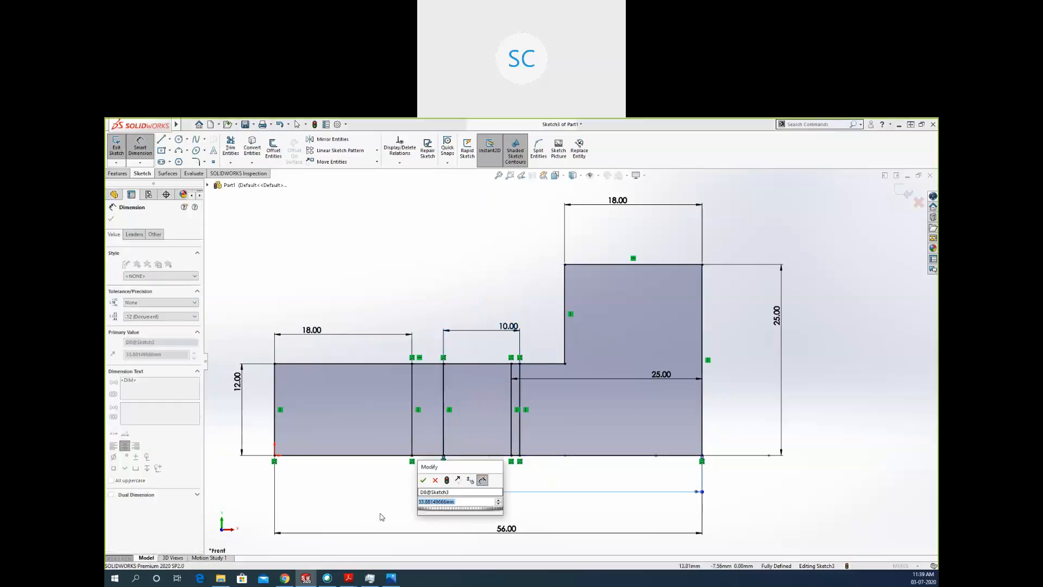
{"action": "type", "text": "33"}
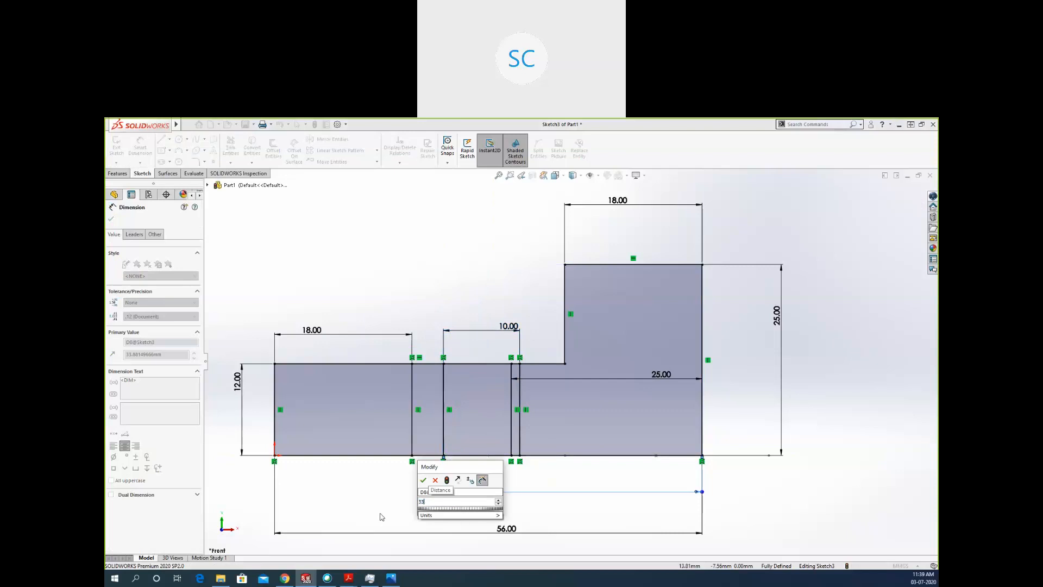
{"action": "key", "text": "Escape"}
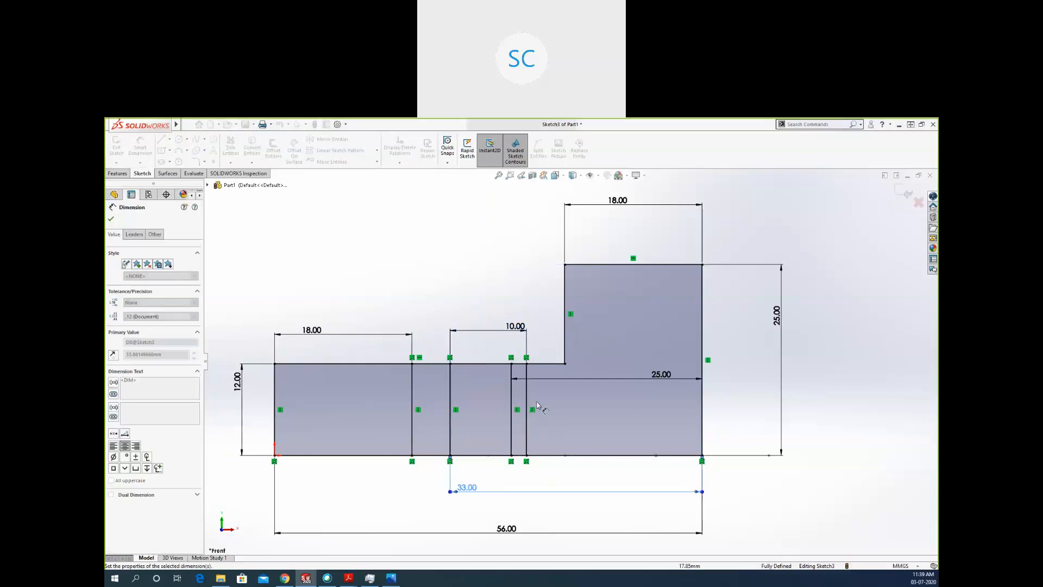
Convert the 18 mm slot line and the two 10 mm-spaced hole lines to construction geometry.
{"action": "left_click", "coordinate": [526, 399]}
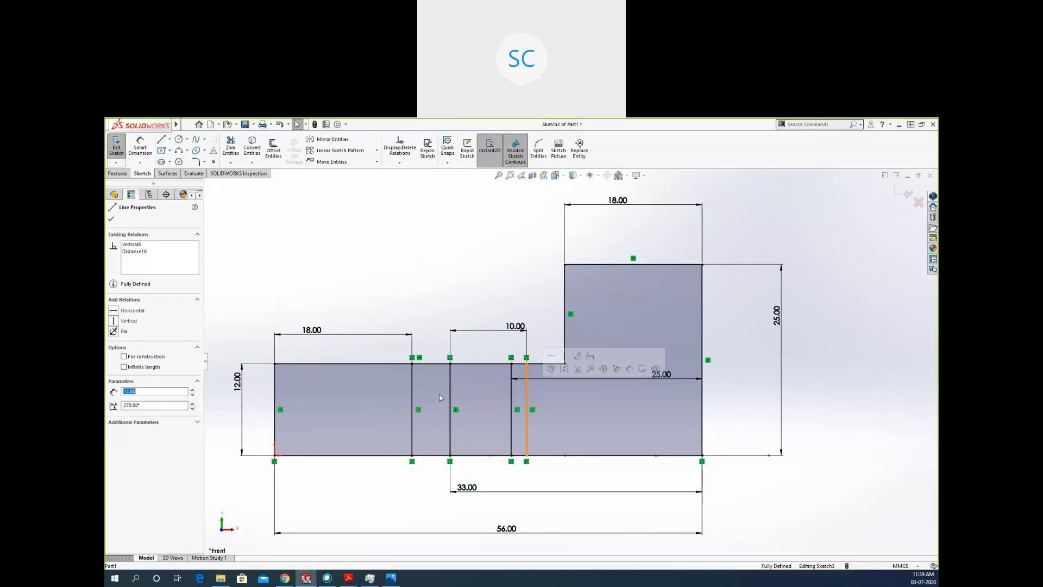
{"action": "left_click", "coordinate": [449, 395], "text": "ctrl"}
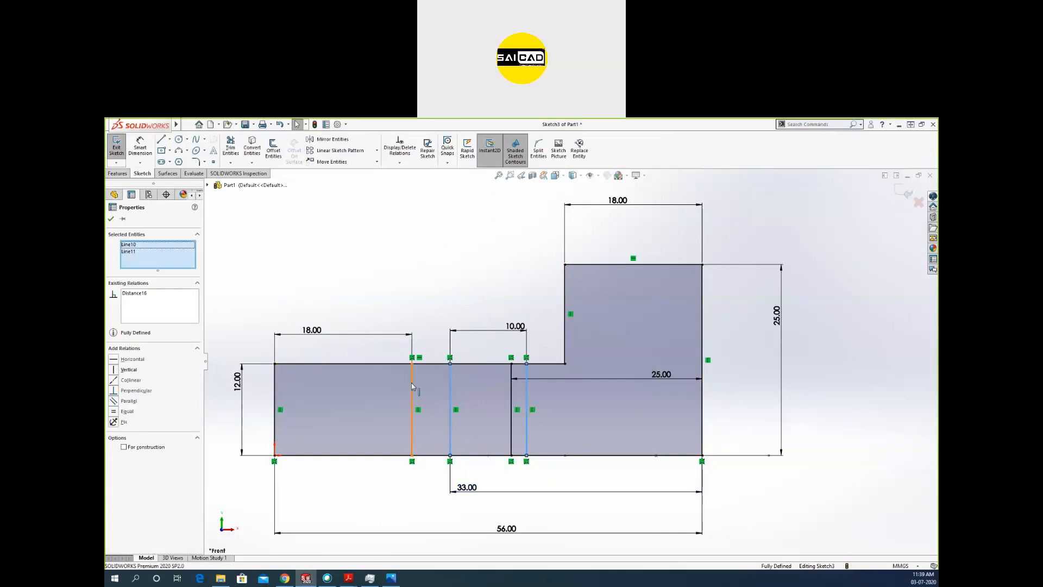
{"action": "left_click", "coordinate": [412, 391], "text": "ctrl"}
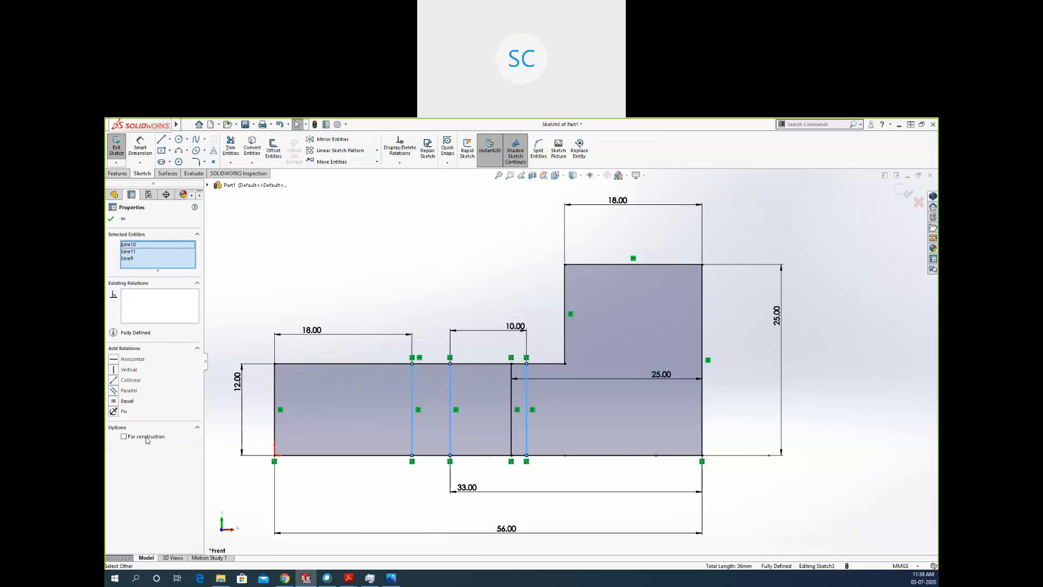
{"action": "left_click", "coordinate": [362, 495]}
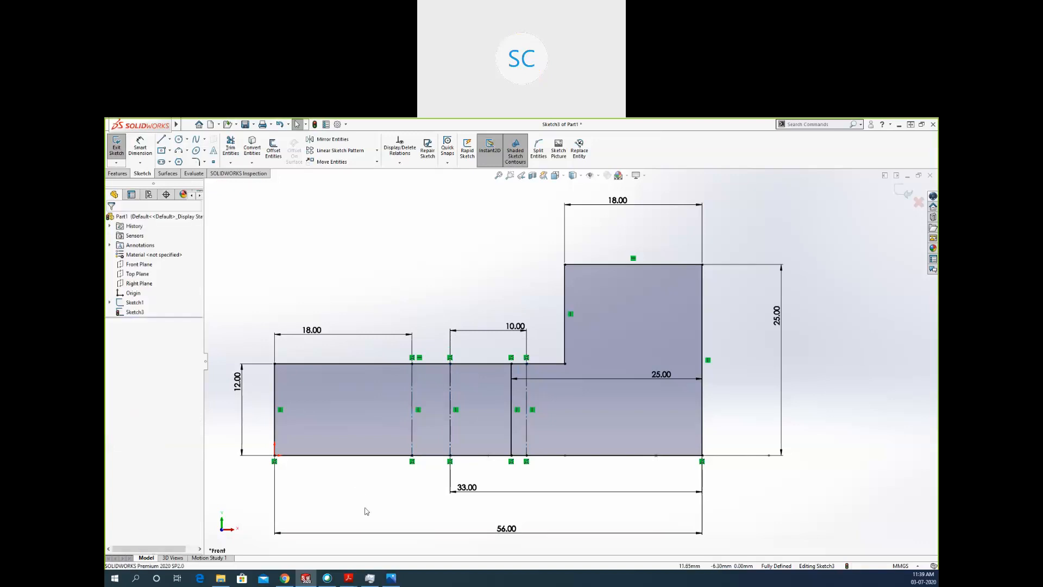
Sketch a horizontal line across the full width of the upright block, about 8 mm below its top edge.
{"action": "scroll", "coordinate": [550, 317], "scroll_direction": "down", "scroll_amount": 1}
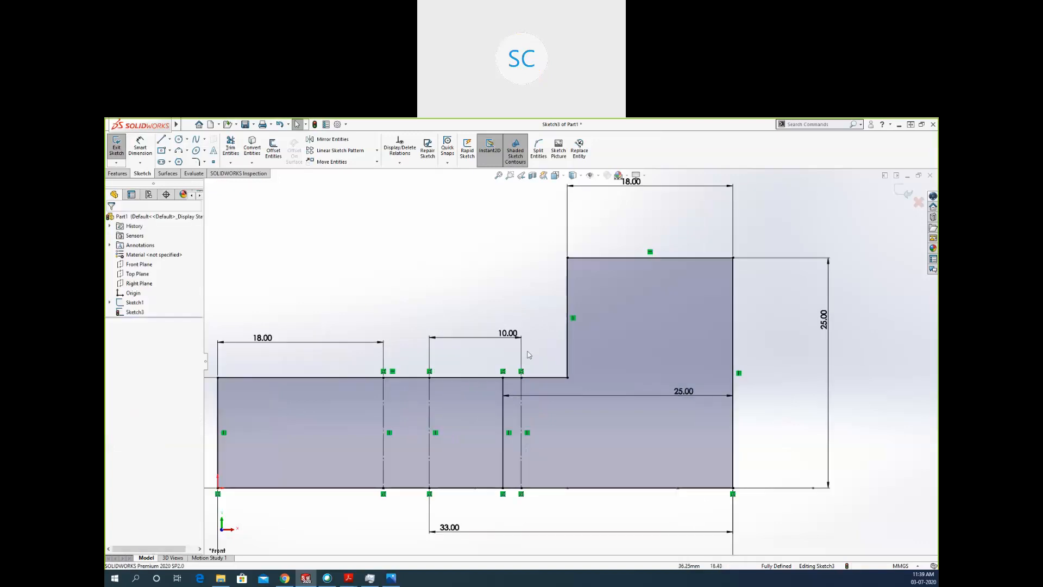
{"action": "scroll", "coordinate": [526, 354], "scroll_direction": "up", "scroll_amount": 1}
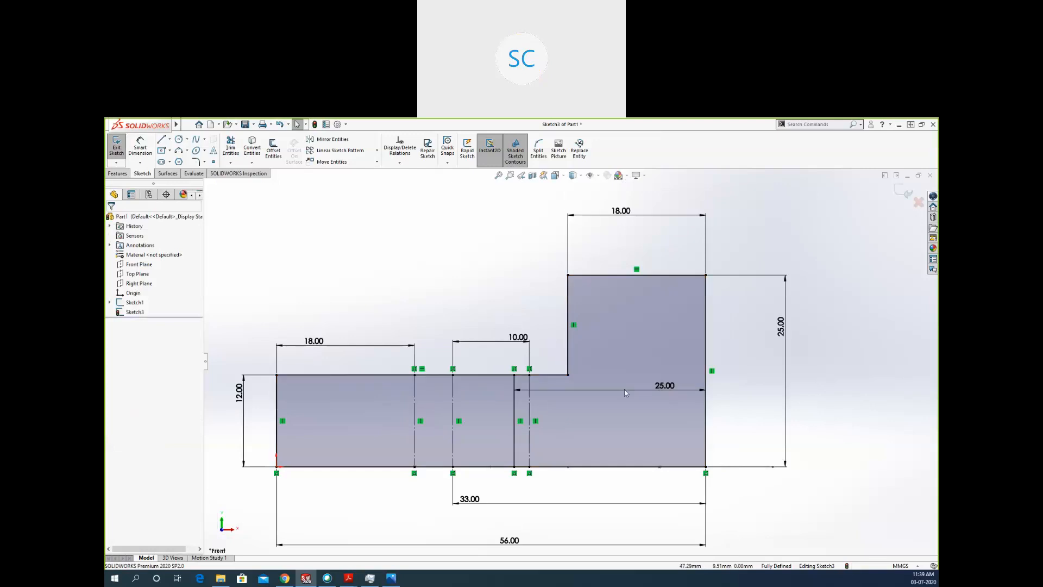
{"action": "key", "text": "l"}
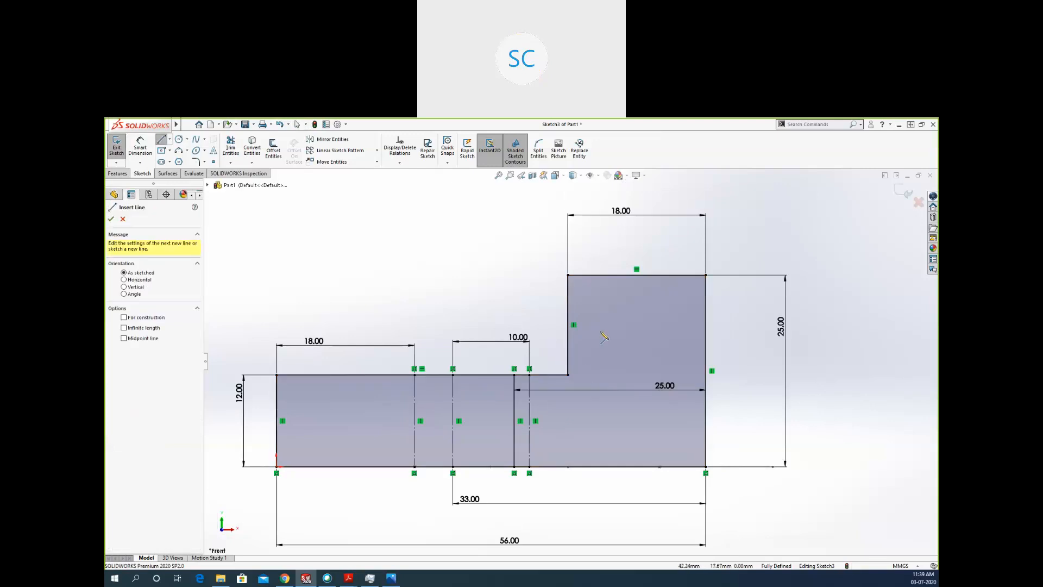
{"action": "left_click", "coordinate": [580, 346]}
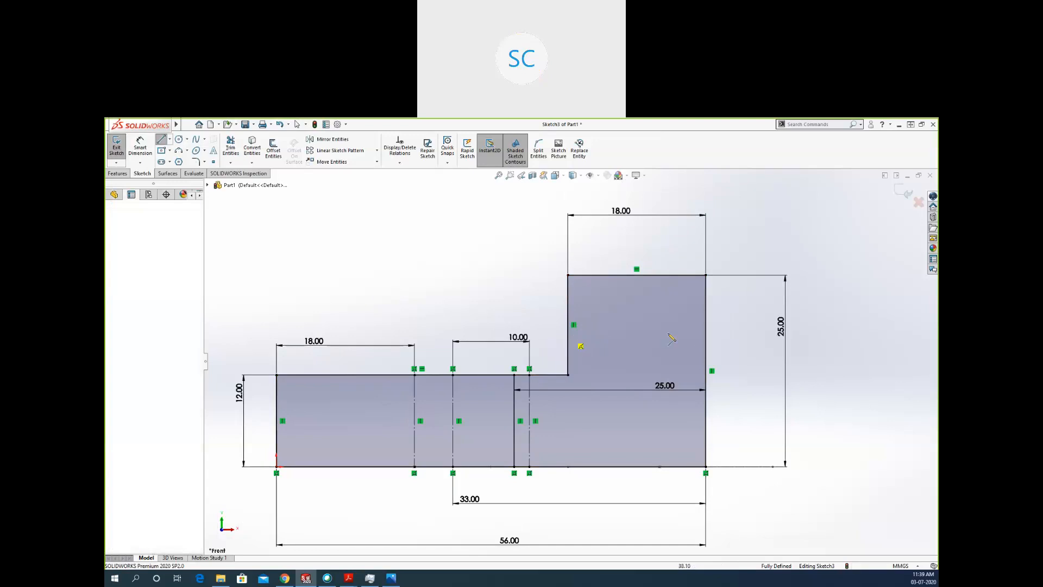
{"action": "left_click", "coordinate": [707, 335]}
{"action": "key", "text": "Escape"}
Sketch a vertical line from the upright block's top edge to the base, about 7 mm from the tall outer edge.
{"action": "key", "text": "l"}
{"action": "left_click", "coordinate": [654, 275]}
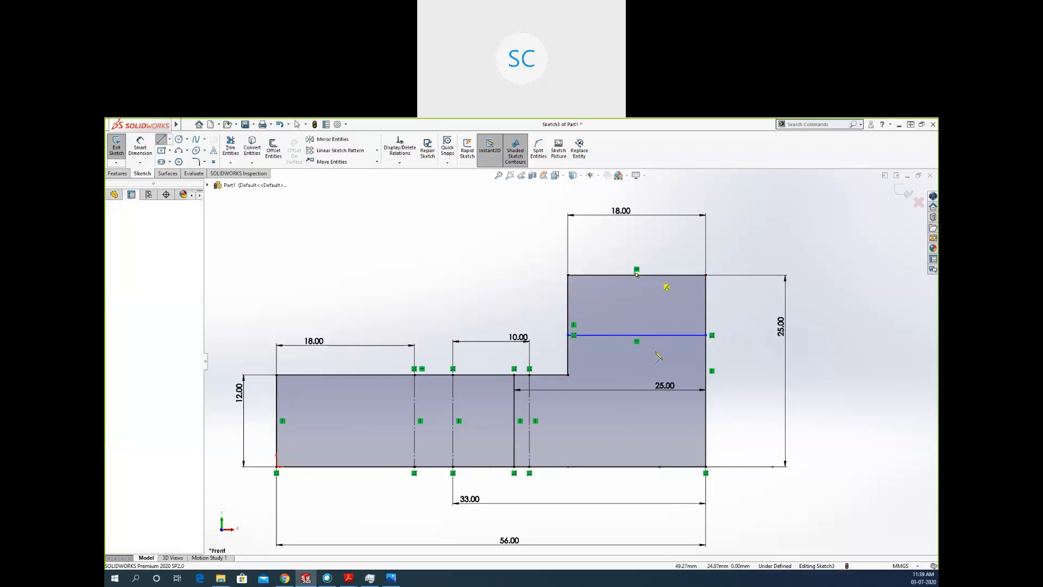
{"action": "left_click", "coordinate": [655, 466]}
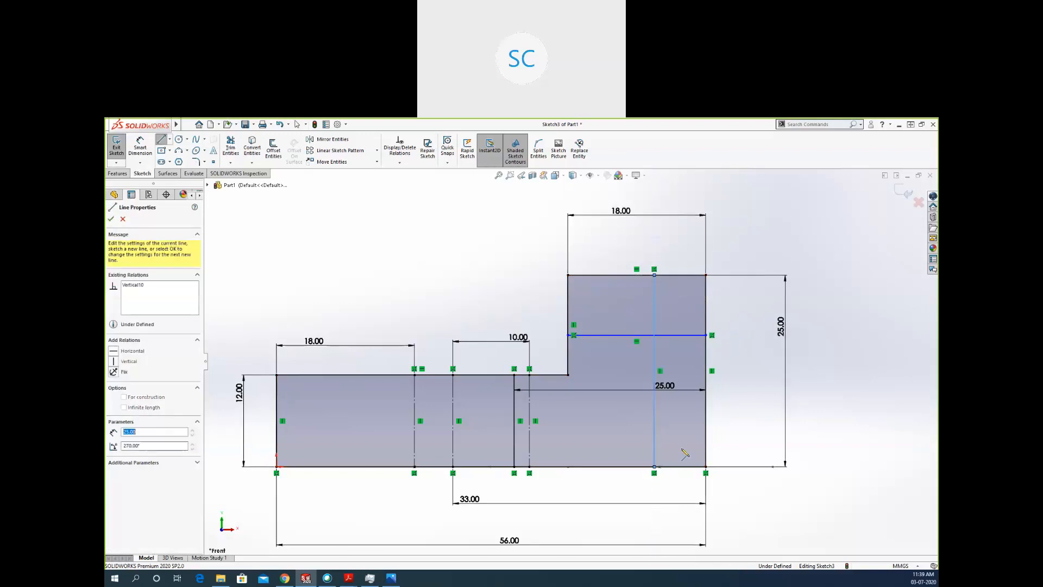
{"action": "key", "text": "Escape"}
{"action": "key", "text": "Escape"}
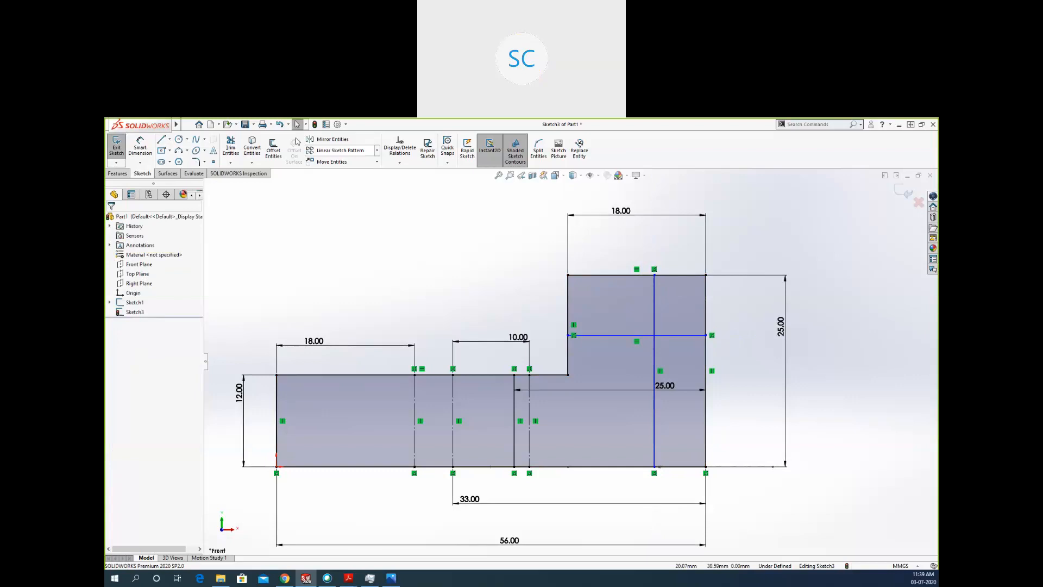
Dimension the upright block's new vertical line 6 mm from the tall outer edge.
{"action": "left_click", "coordinate": [140, 147]}
{"action": "left_click", "coordinate": [654, 302]}
{"action": "left_click", "coordinate": [705, 303]}
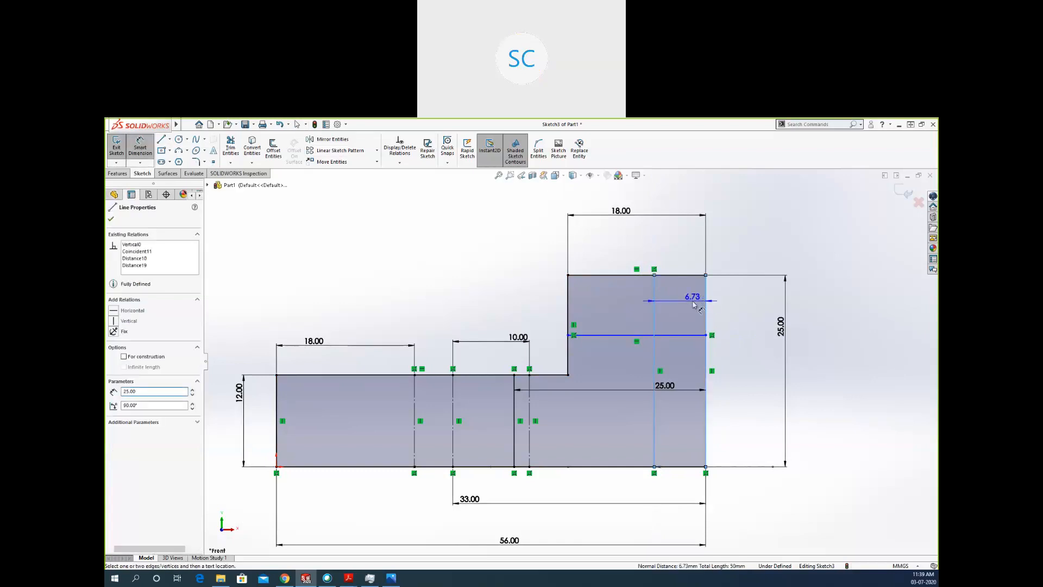
{"action": "left_click", "coordinate": [693, 305]}
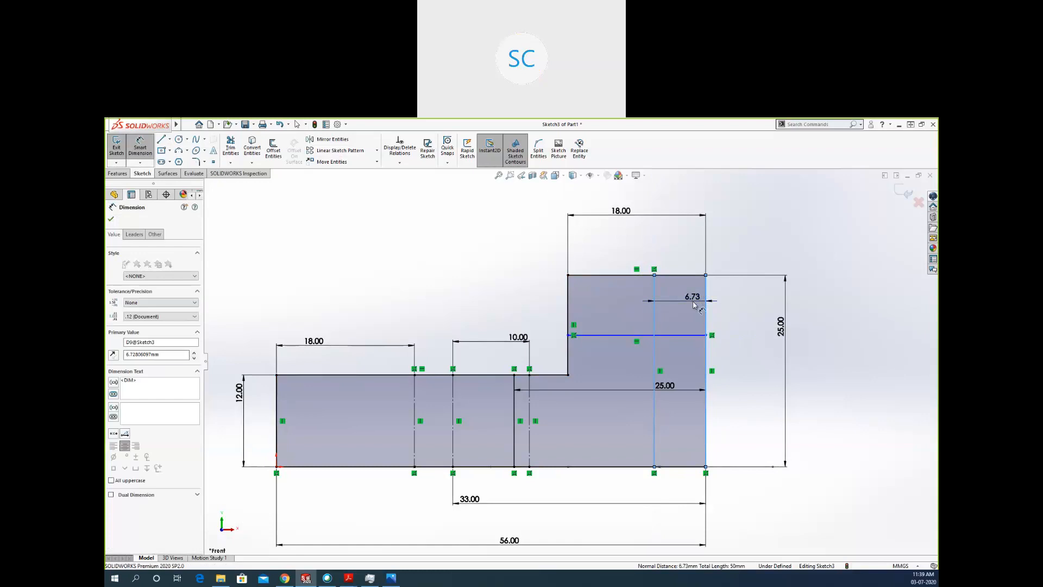
{"action": "key", "text": "Return"}
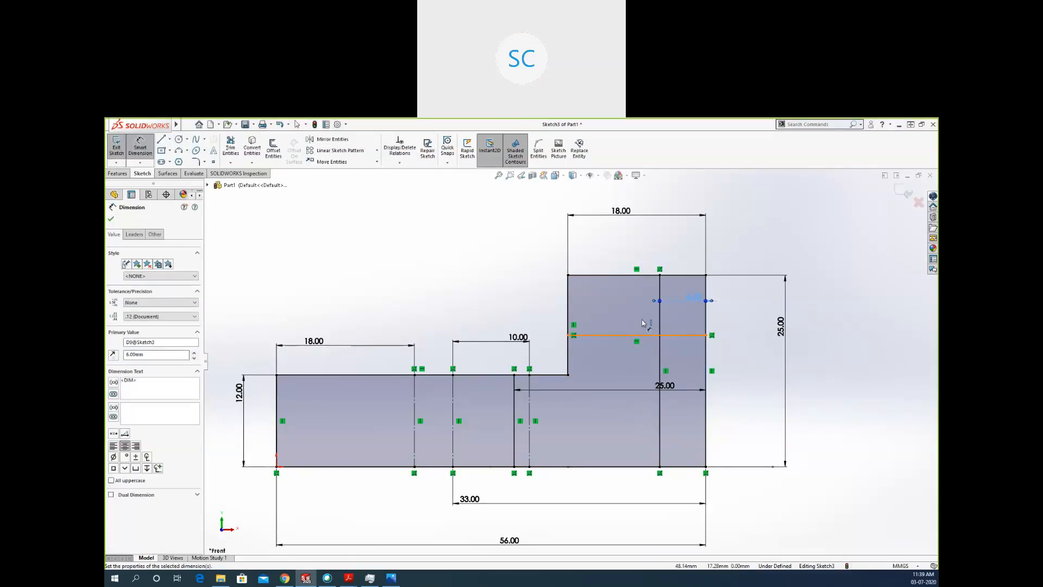
Dimension the upright block's interior horizontal line 10 mm below its top edge.
{"action": "left_click", "coordinate": [646, 336]}
{"action": "left_click", "coordinate": [617, 274]}
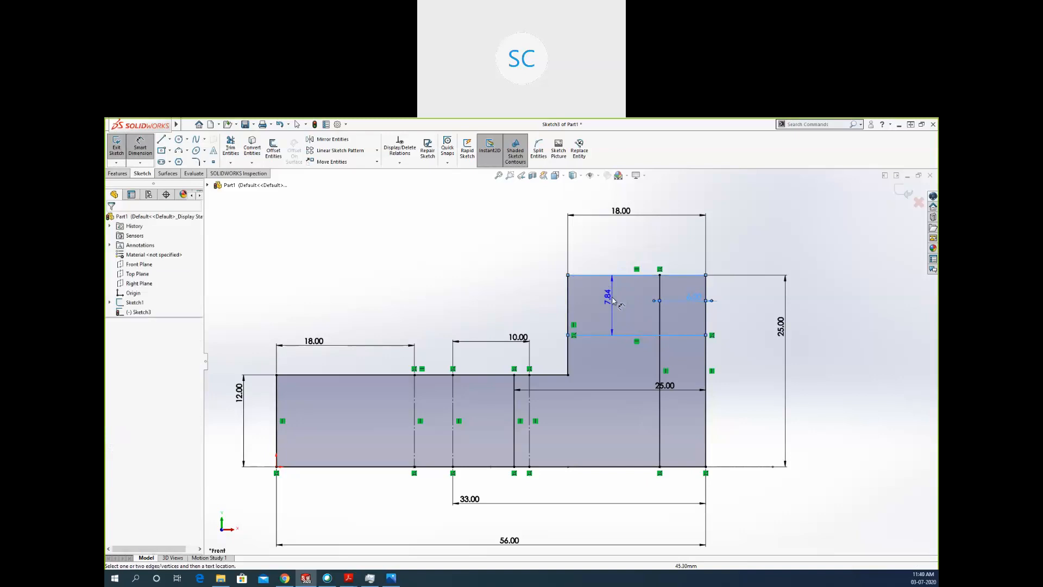
{"action": "left_click", "coordinate": [614, 300]}
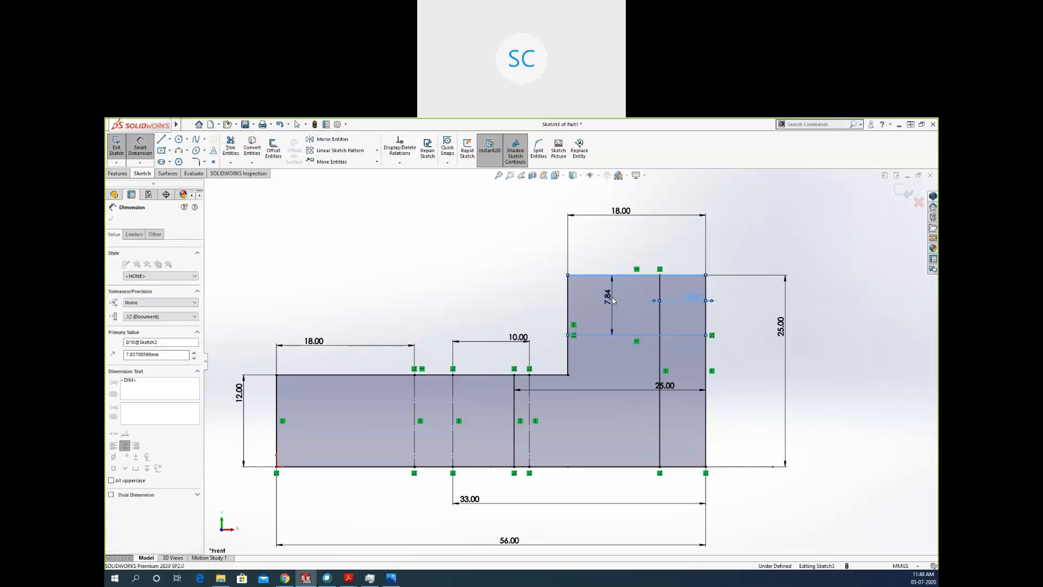
{"action": "key", "text": "Return"}
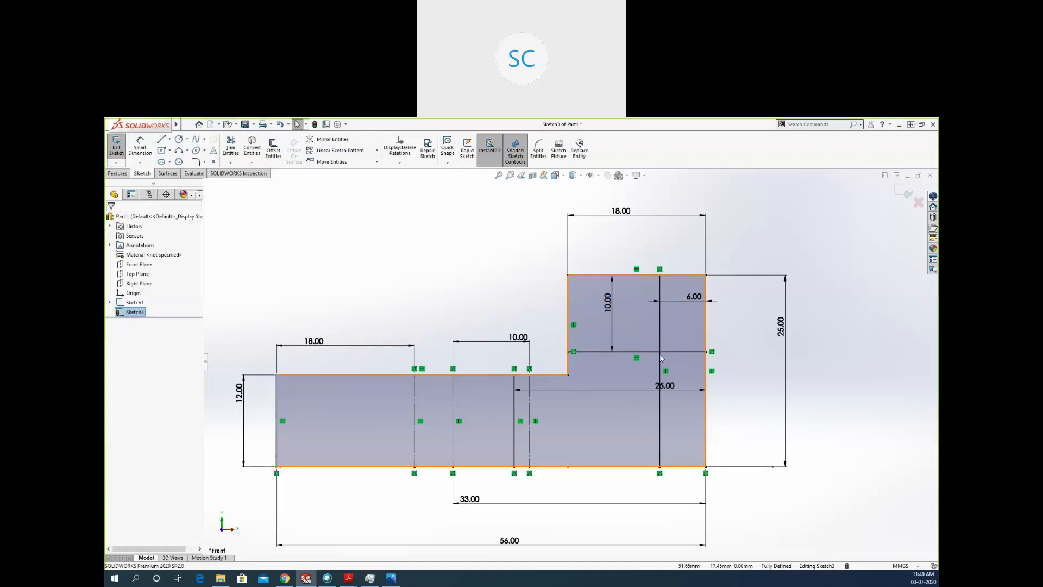
Convert the upright block's interior horizontal and vertical lines to construction geometry.
{"action": "left_click", "coordinate": [661, 358]}
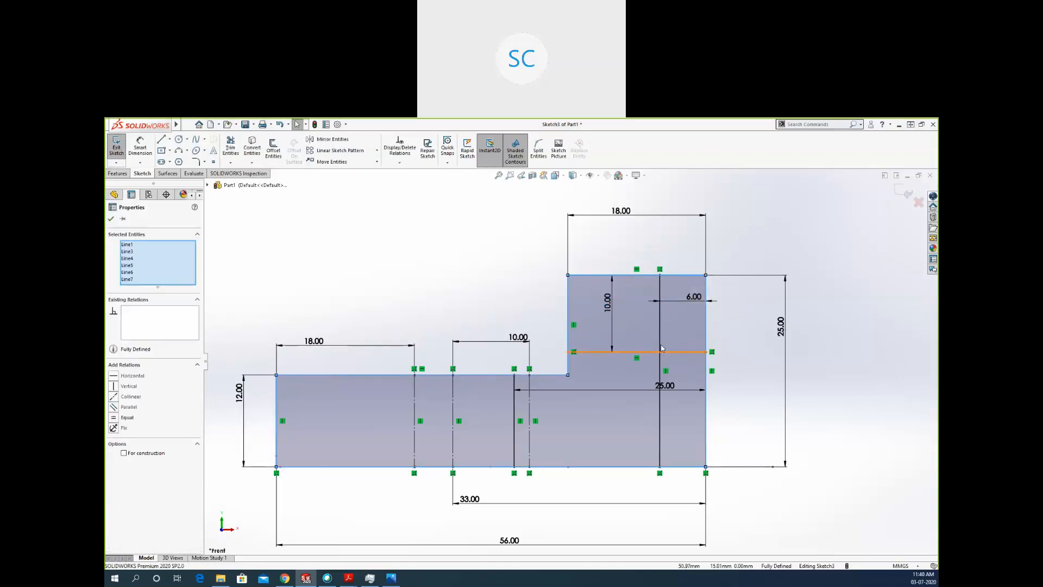
{"action": "left_click", "coordinate": [666, 352]}
{"action": "left_click", "coordinate": [659, 340], "text": "ctrl"}
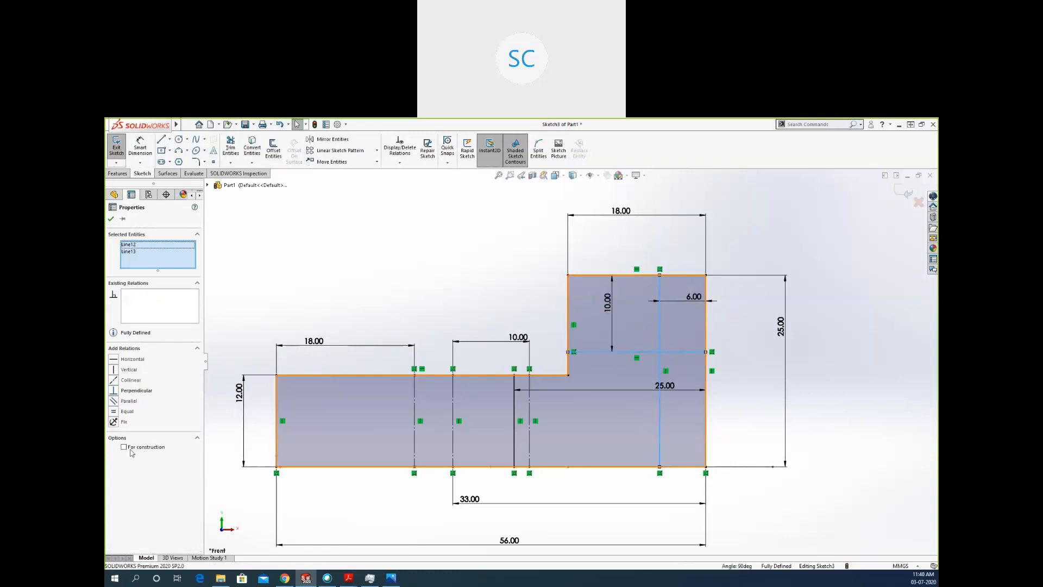
{"action": "left_click", "coordinate": [124, 446]}
{"action": "left_click", "coordinate": [716, 382]}
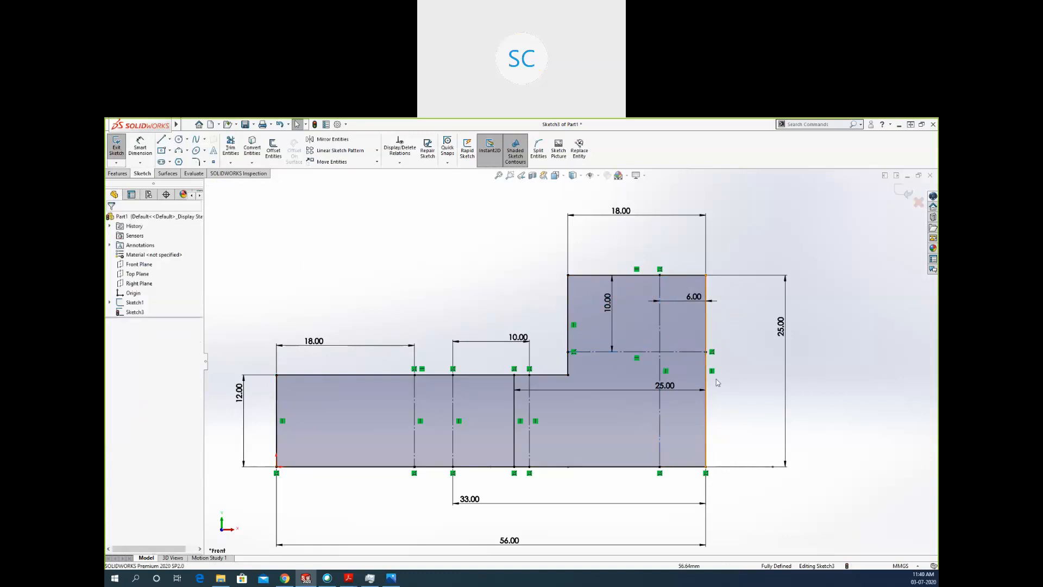
Hide the sketch dimensions to view the bare profile, and show them again.
{"action": "scroll", "coordinate": [832, 379], "scroll_direction": "up", "scroll_amount": 2}
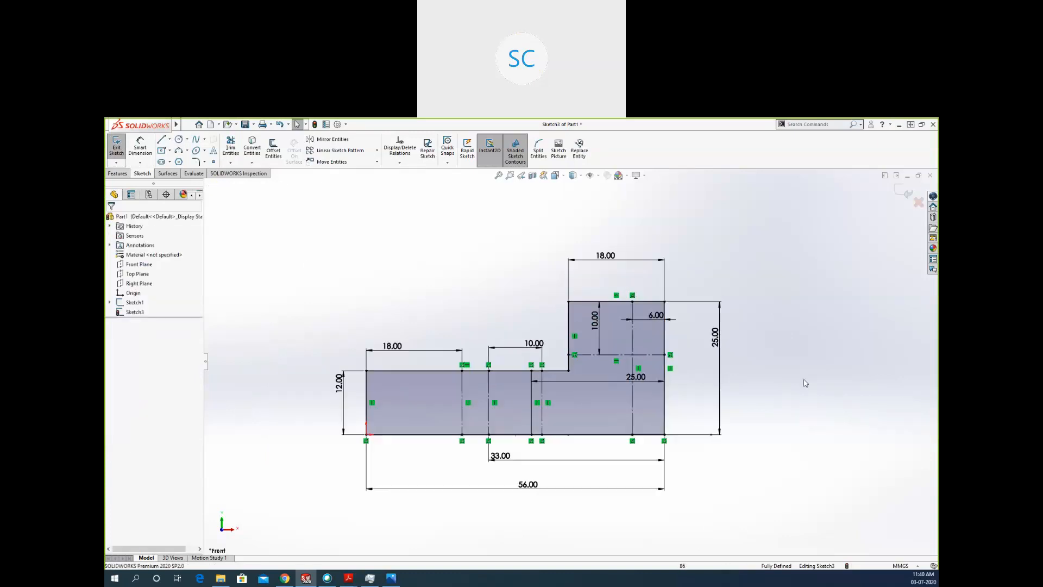
{"action": "left_click", "coordinate": [599, 176]}
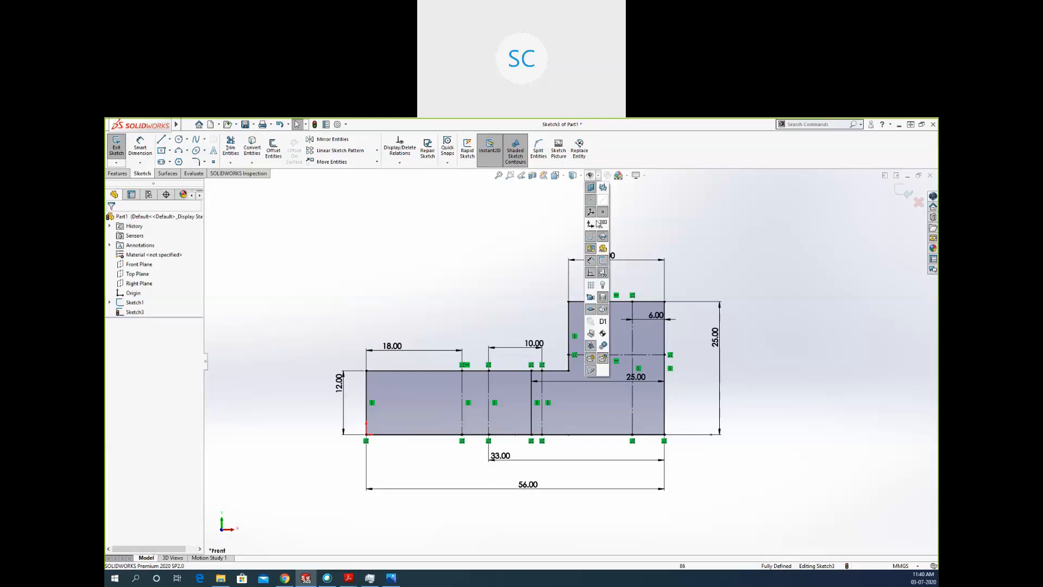
{"action": "left_click", "coordinate": [592, 180]}
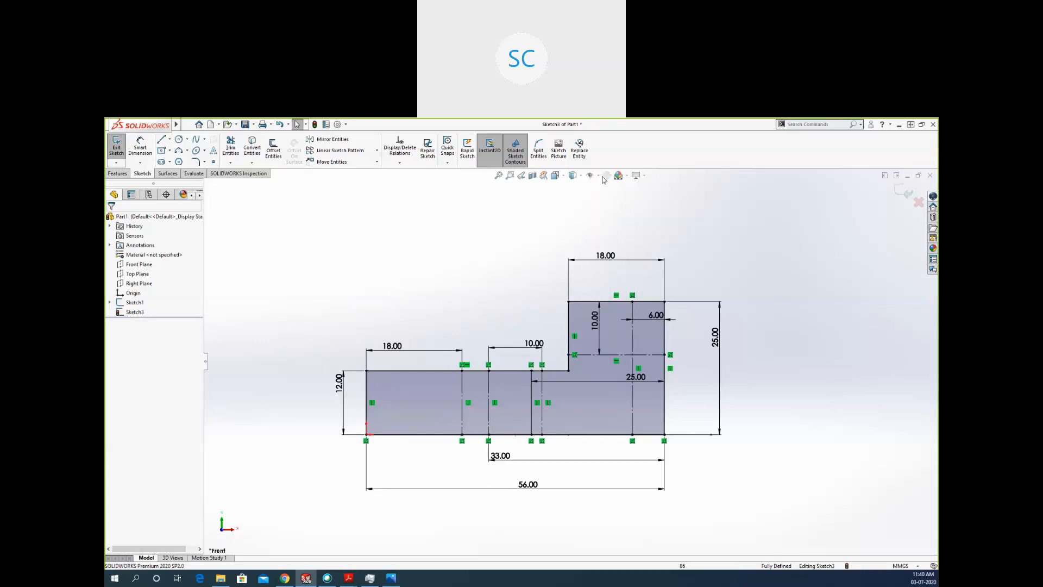
{"action": "left_click", "coordinate": [598, 177]}
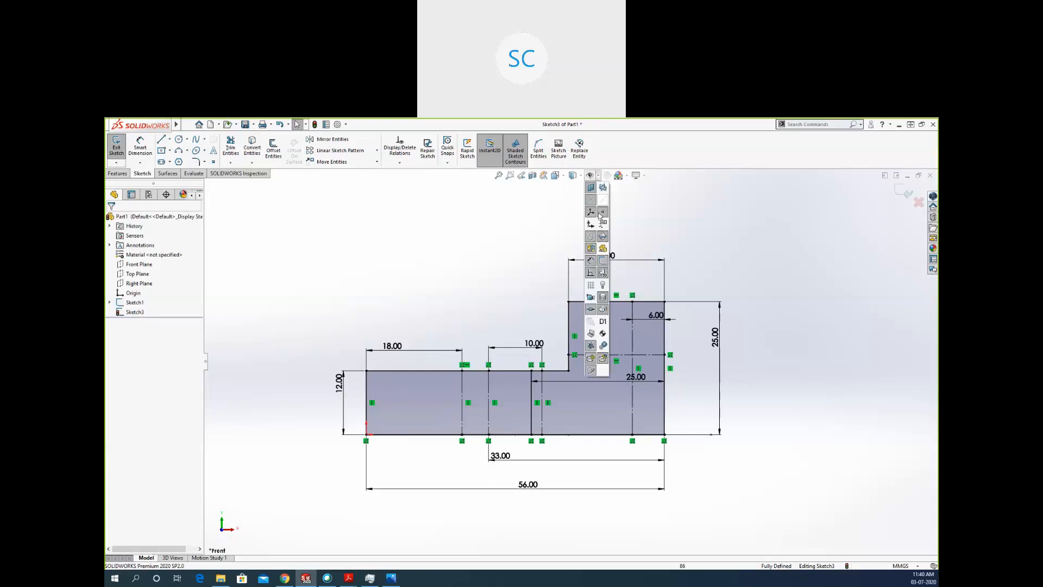
{"action": "left_click", "coordinate": [590, 262]}
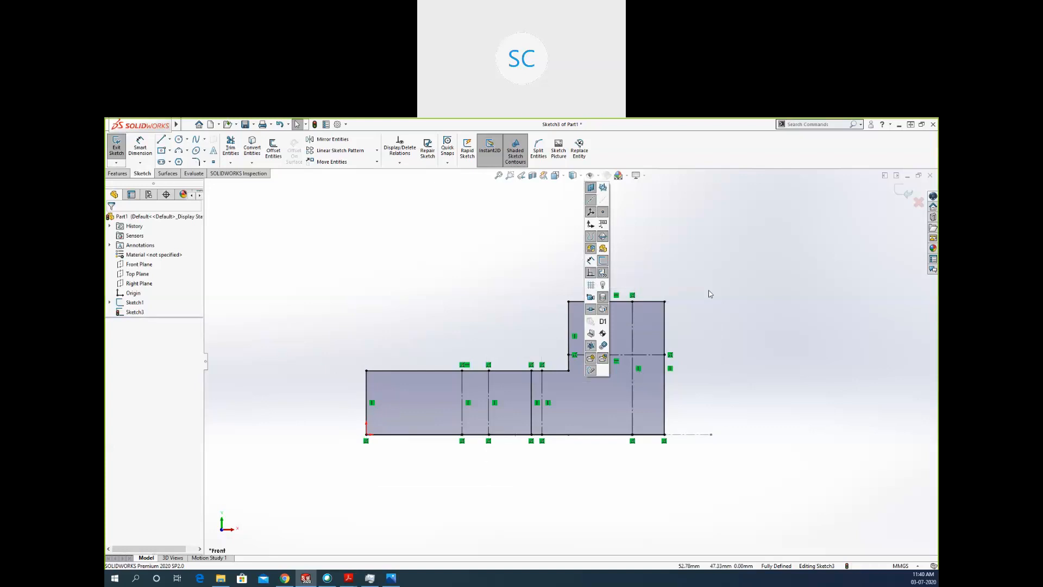
{"action": "scroll", "coordinate": [582, 416], "scroll_direction": "down", "scroll_amount": 1}
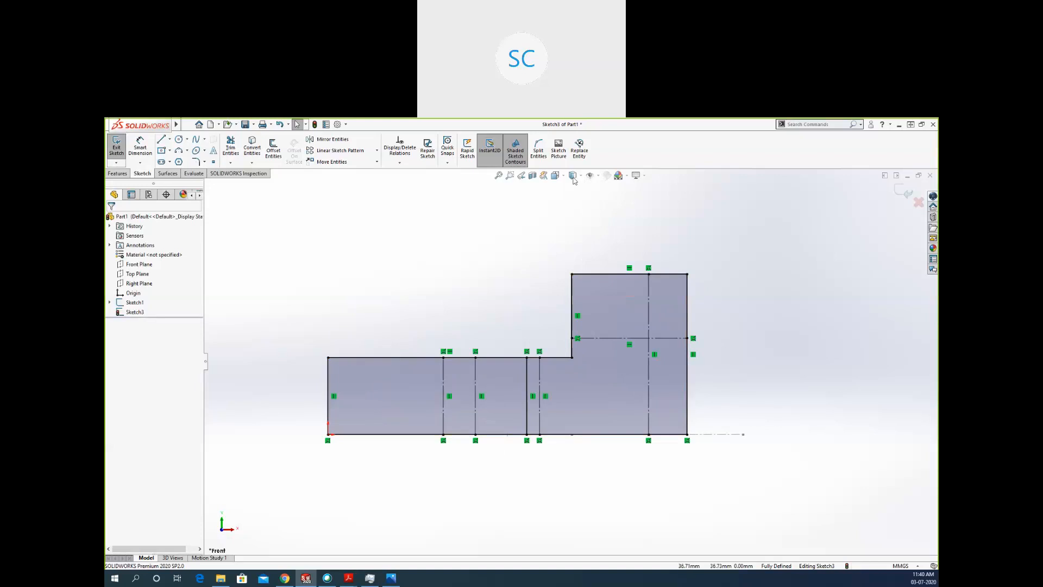
{"action": "left_click", "coordinate": [598, 178]}
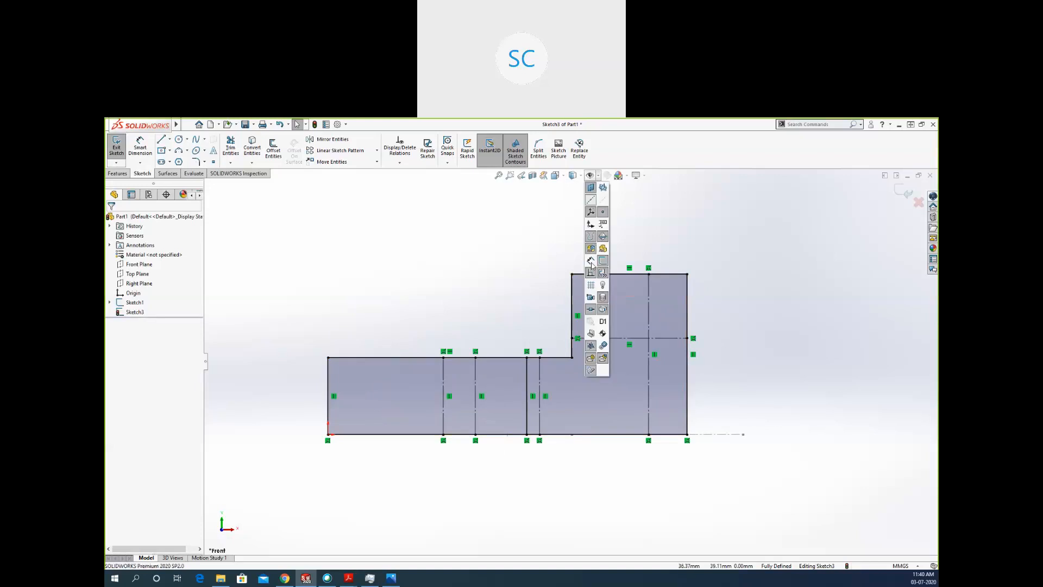
{"action": "left_click", "coordinate": [596, 264]}
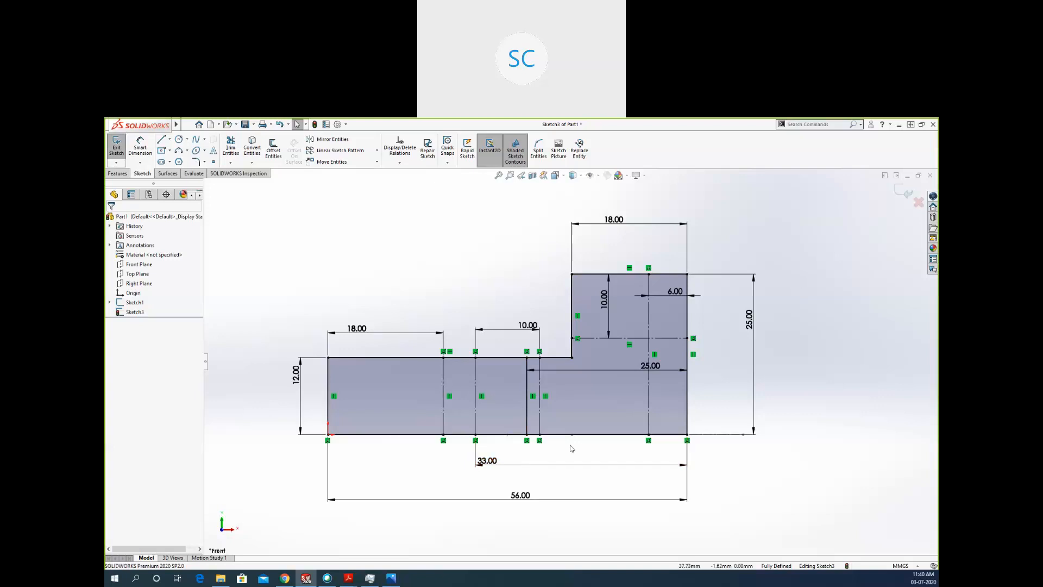
Sketch a vertical construction line about 18 mm long between the two hole lines, extending past the base's upper and lower edges.
{"action": "key", "text": "l"}
{"action": "left_click", "coordinate": [503, 338]}
{"action": "left_click", "coordinate": [502, 450]}
{"action": "key", "text": "Escape"}
{"action": "key", "text": "Escape"}
{"action": "left_click", "coordinate": [503, 399]}
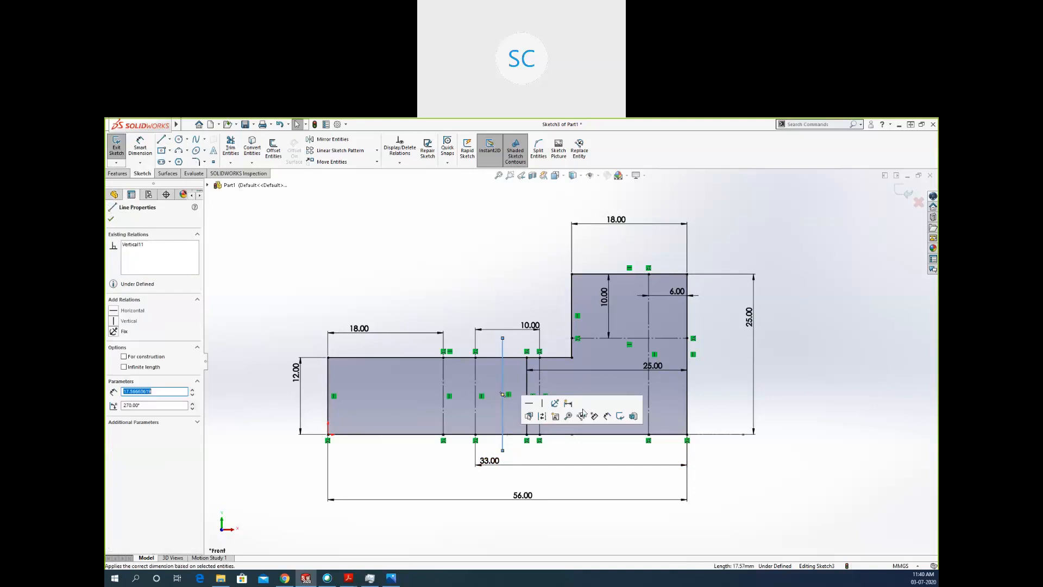
{"action": "left_click", "coordinate": [542, 416]}
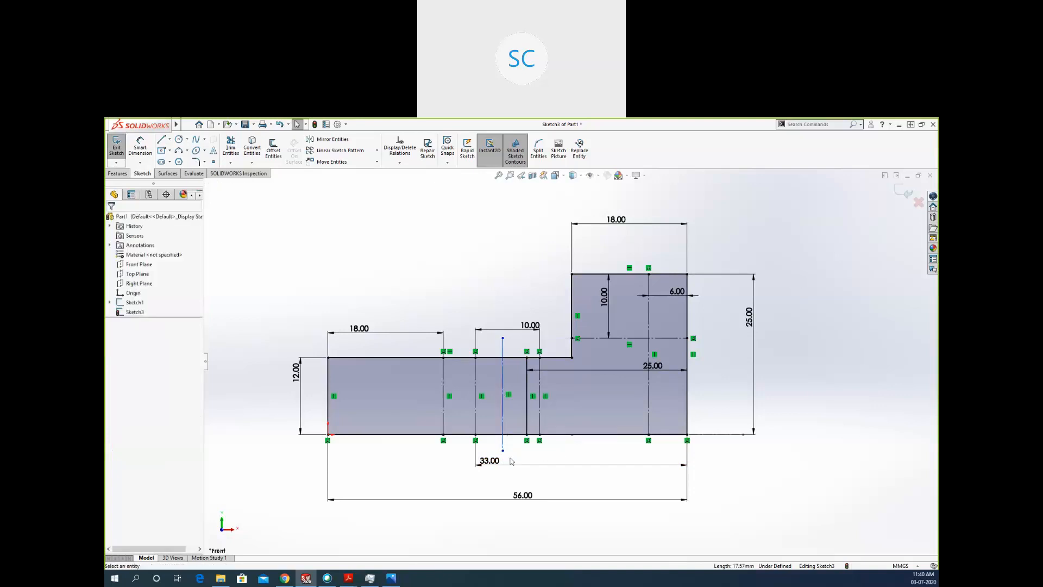
Delete the 33 mm dimension and dimension the new vertical centreline 28 mm from the tall outer edge.
{"action": "left_click_drag", "start_coordinate": [528, 458], "coordinate": [478, 471]}
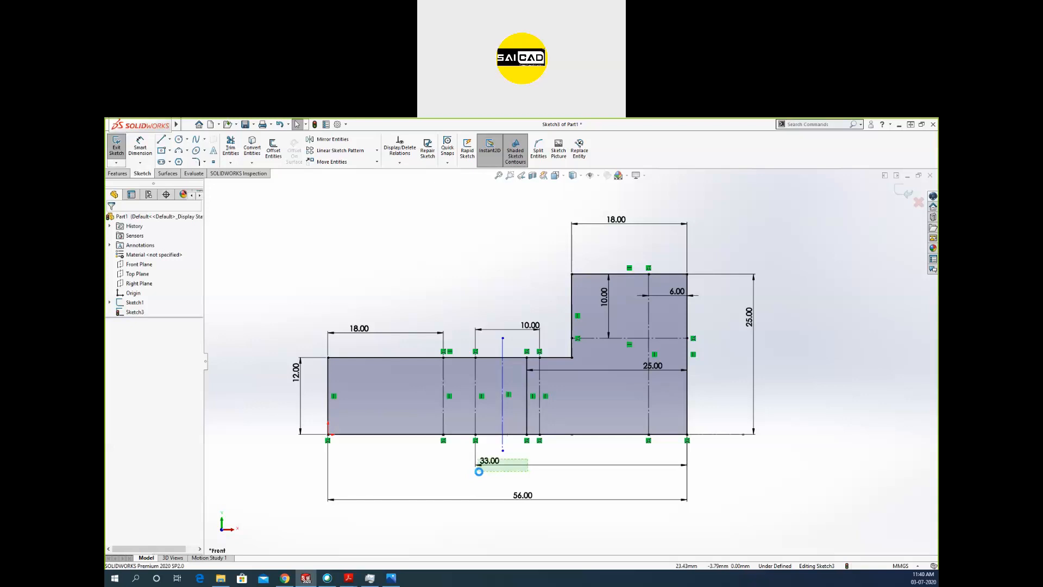
{"action": "key", "text": "Delete"}
{"action": "left_click", "coordinate": [142, 149]}
{"action": "left_click", "coordinate": [504, 449]}
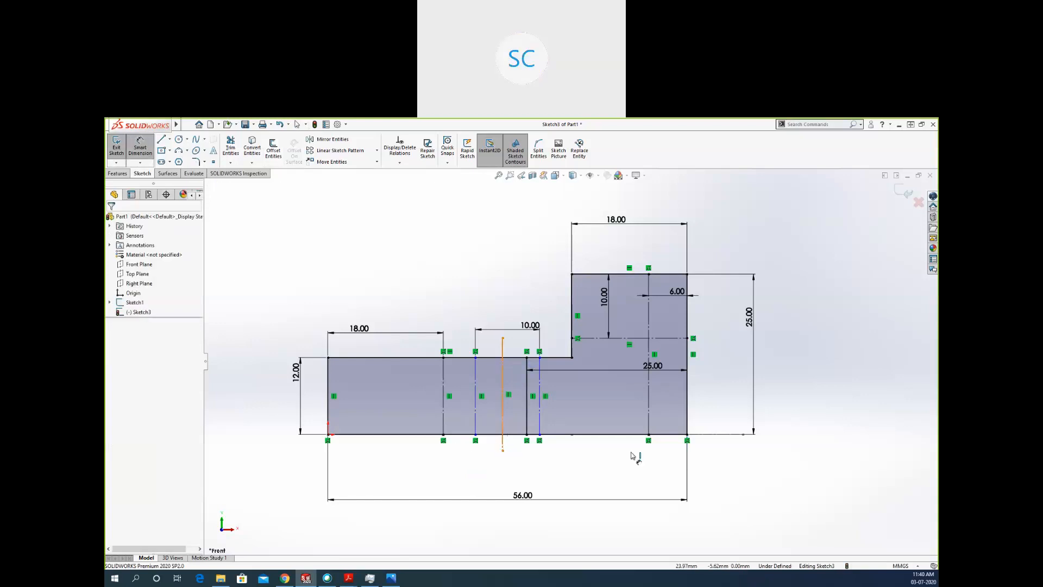
{"action": "left_click", "coordinate": [687, 429]}
{"action": "left_click", "coordinate": [688, 429]}
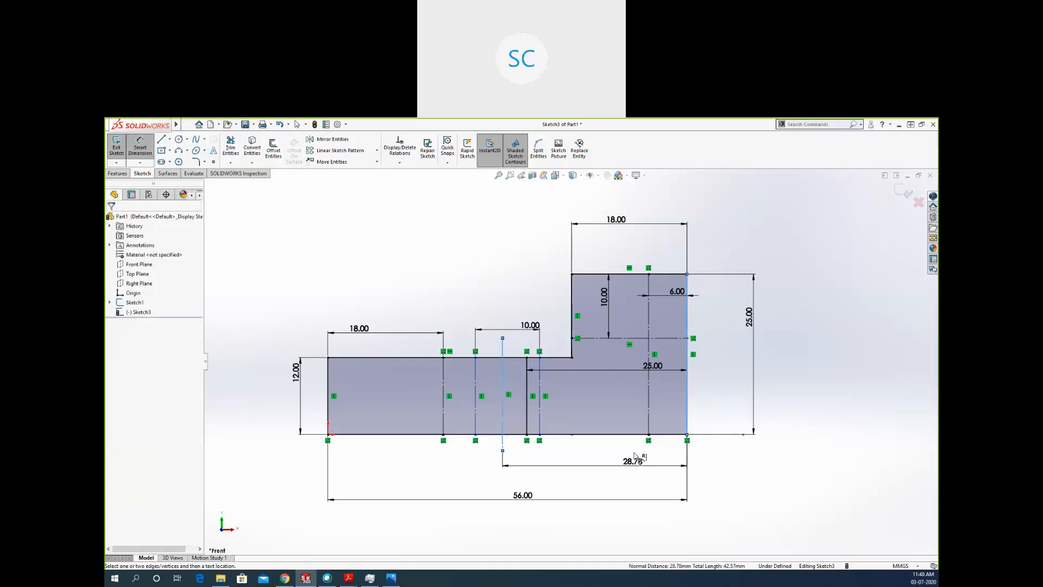
{"action": "left_click", "coordinate": [635, 456]}
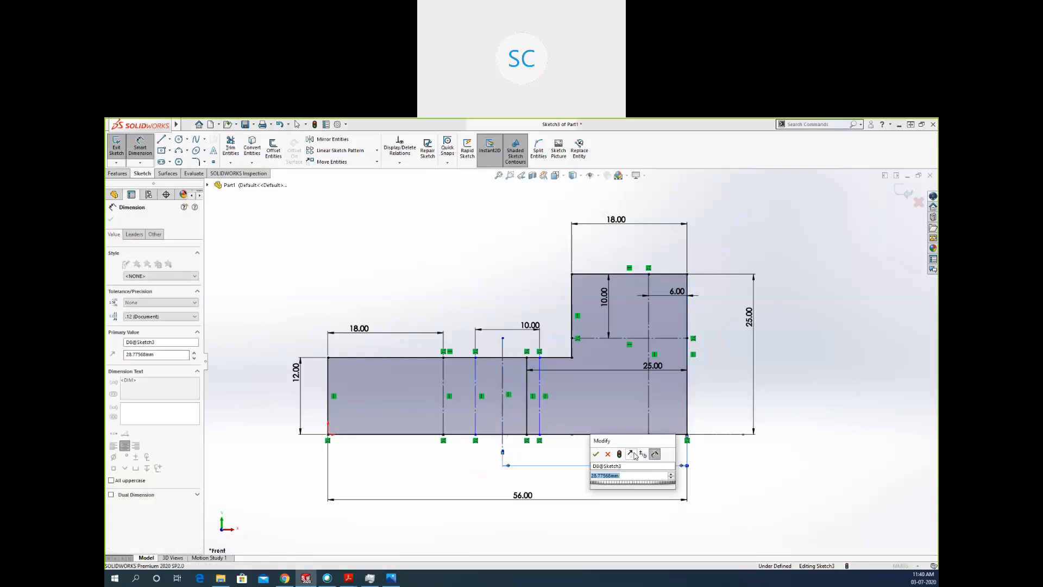
{"action": "type", "text": "2"}
{"action": "key", "text": "Escape"}
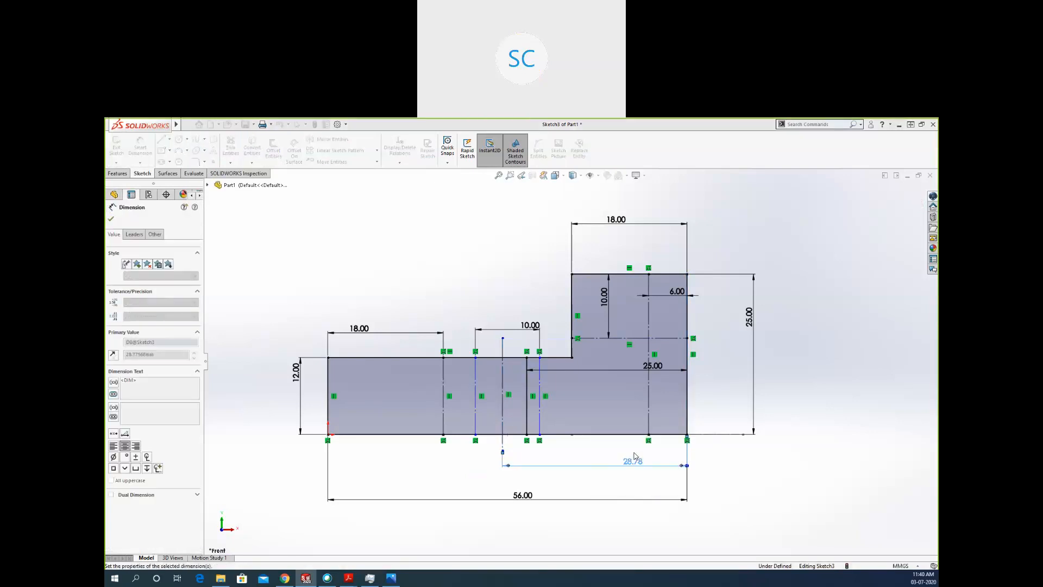
{"action": "key", "text": "Escape"}
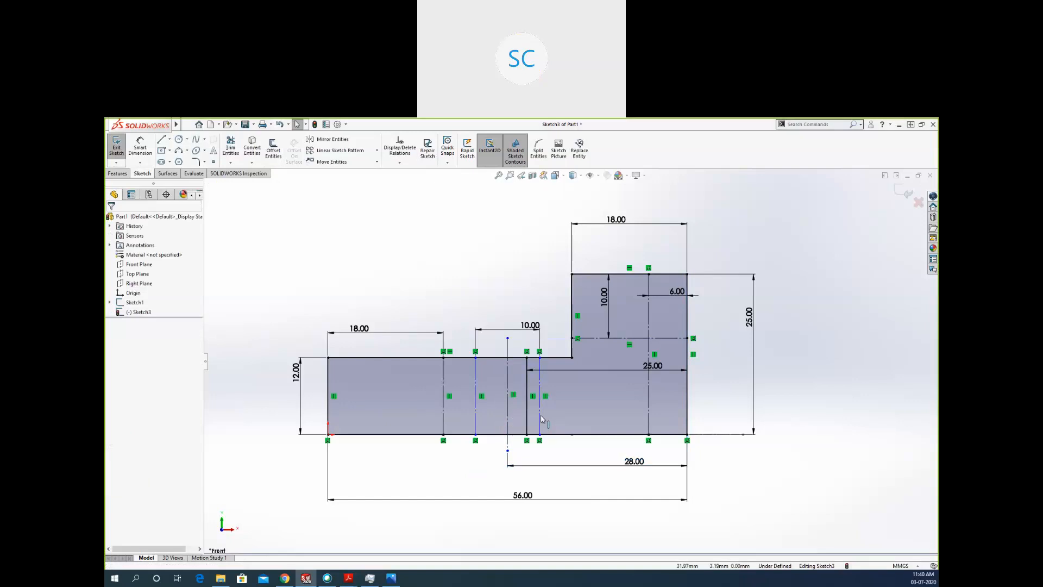
{"action": "left_click", "coordinate": [540, 420]}
{"action": "left_click", "coordinate": [475, 417], "text": "ctrl"}
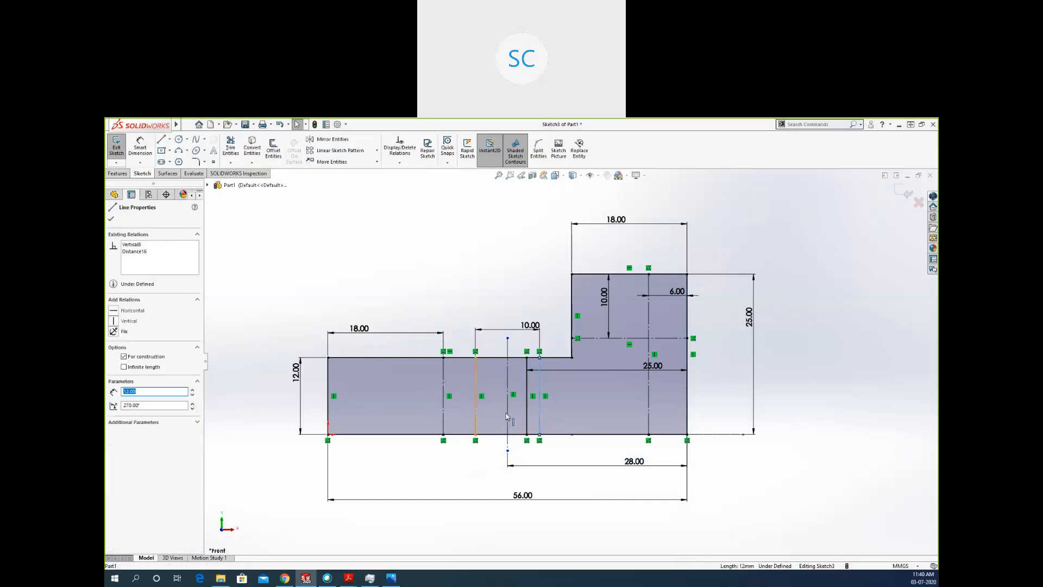
{"action": "left_click", "coordinate": [508, 417]}
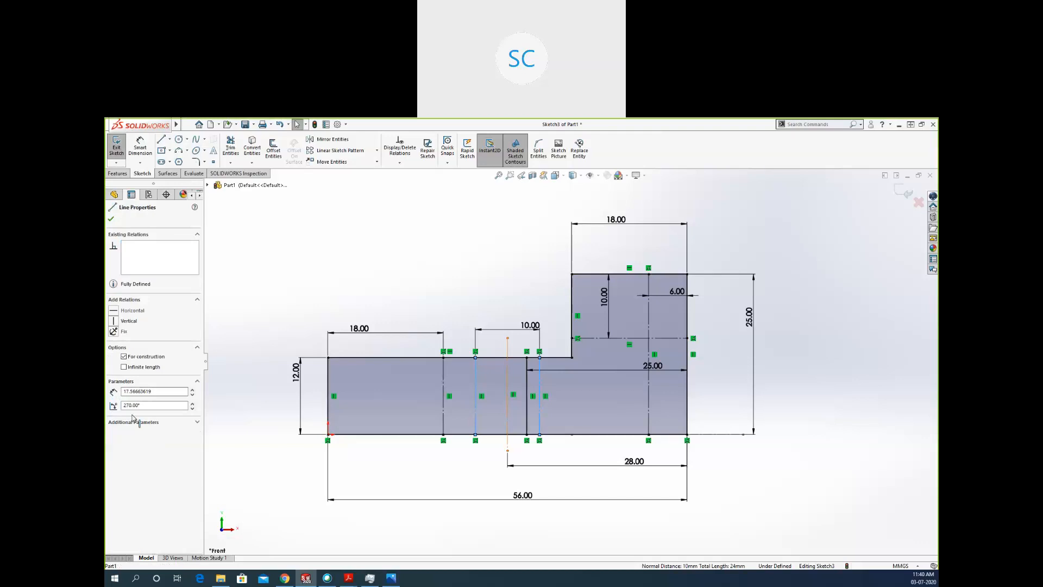
{"action": "key", "text": "Escape"}
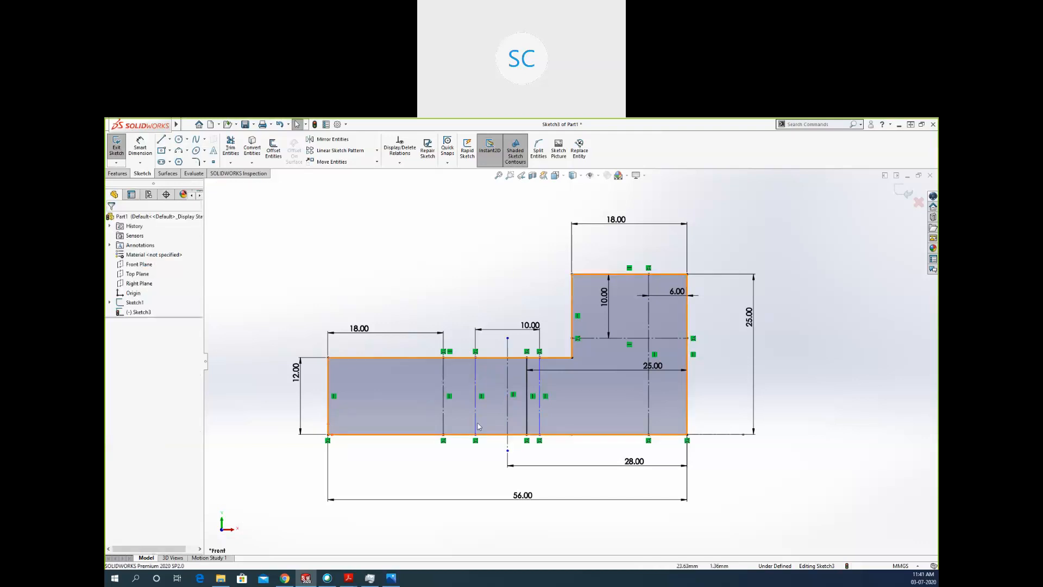
Change the two 10 mm-spaced hole lines from construction to solid sketch lines.
{"action": "left_click", "coordinate": [539, 418]}
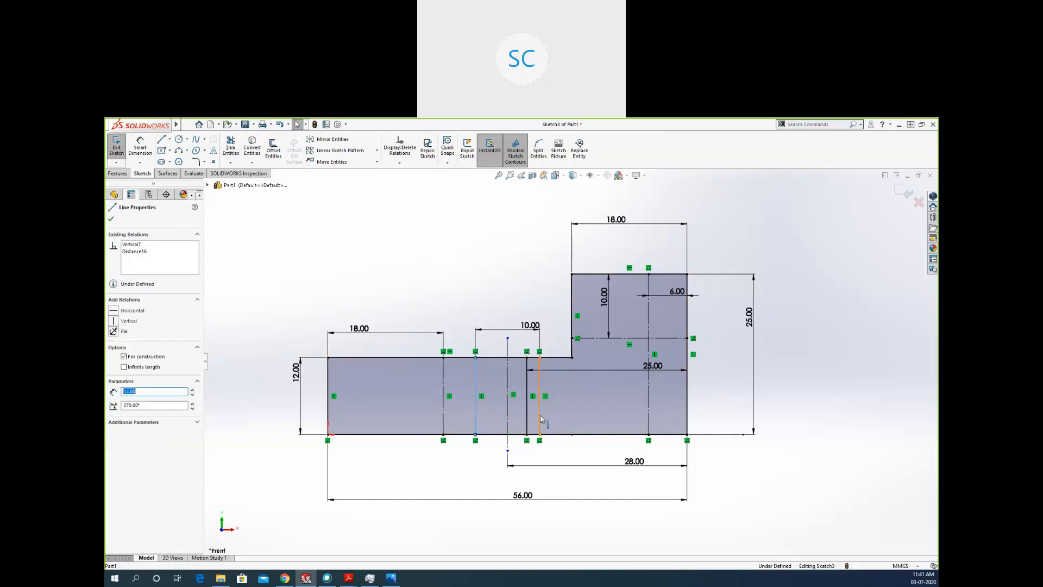
{"action": "left_click", "coordinate": [539, 417], "text": "ctrl"}
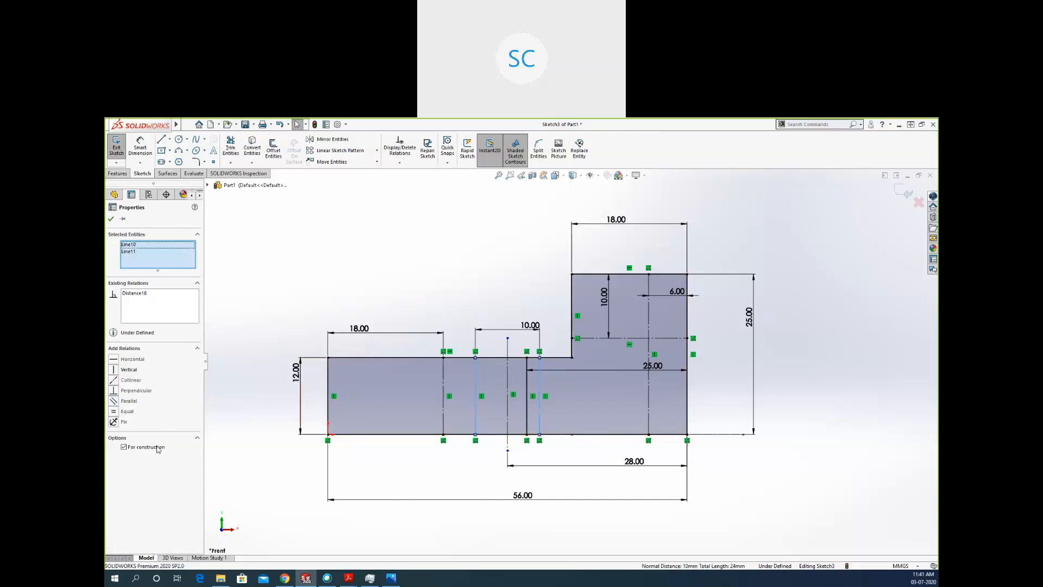
{"action": "left_click", "coordinate": [285, 474]}
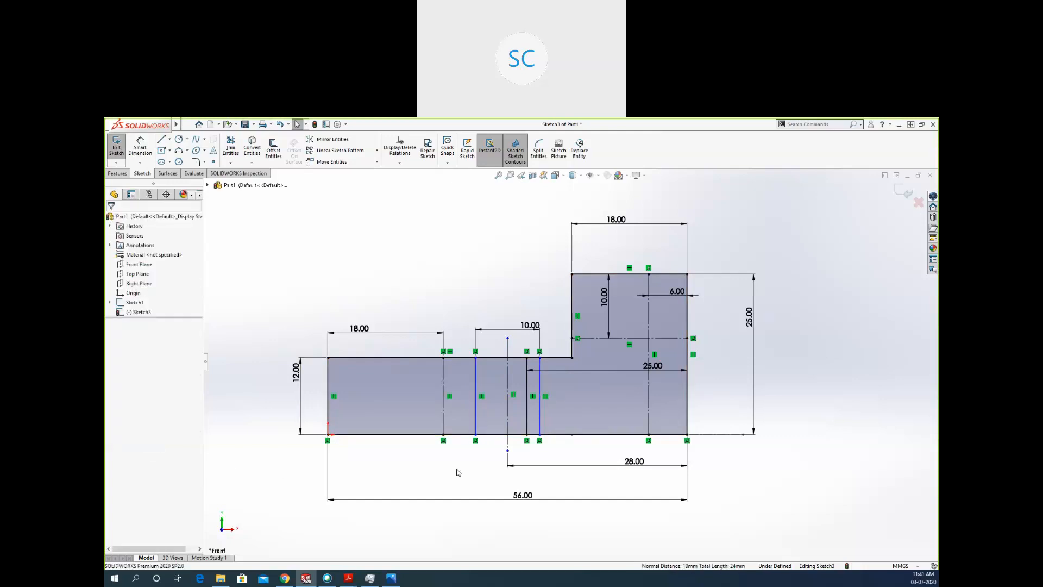
Make the two 10 mm-spaced hole lines symmetric about the vertical centreline between them.
{"action": "left_click", "coordinate": [477, 427]}
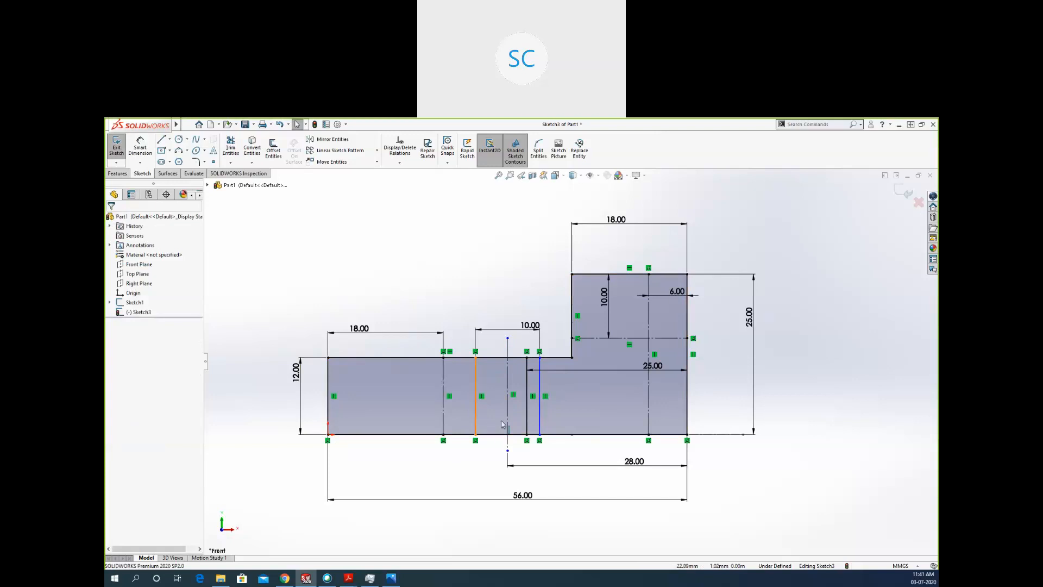
{"action": "left_click", "coordinate": [539, 421], "text": "ctrl"}
{"action": "left_click", "coordinate": [509, 420], "text": "ctrl"}
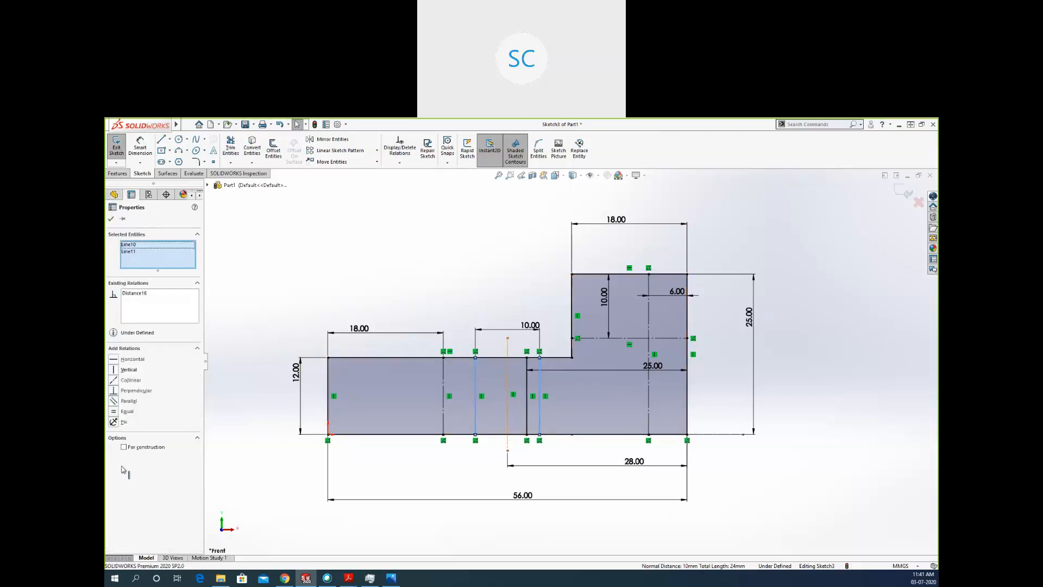
{"action": "left_click", "coordinate": [125, 411]}
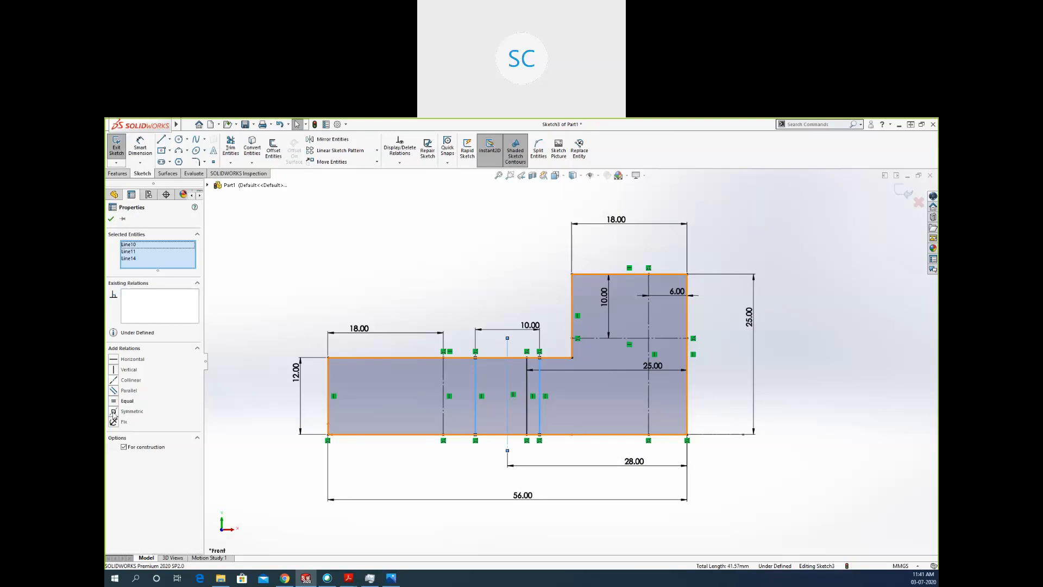
{"action": "left_click", "coordinate": [246, 462]}
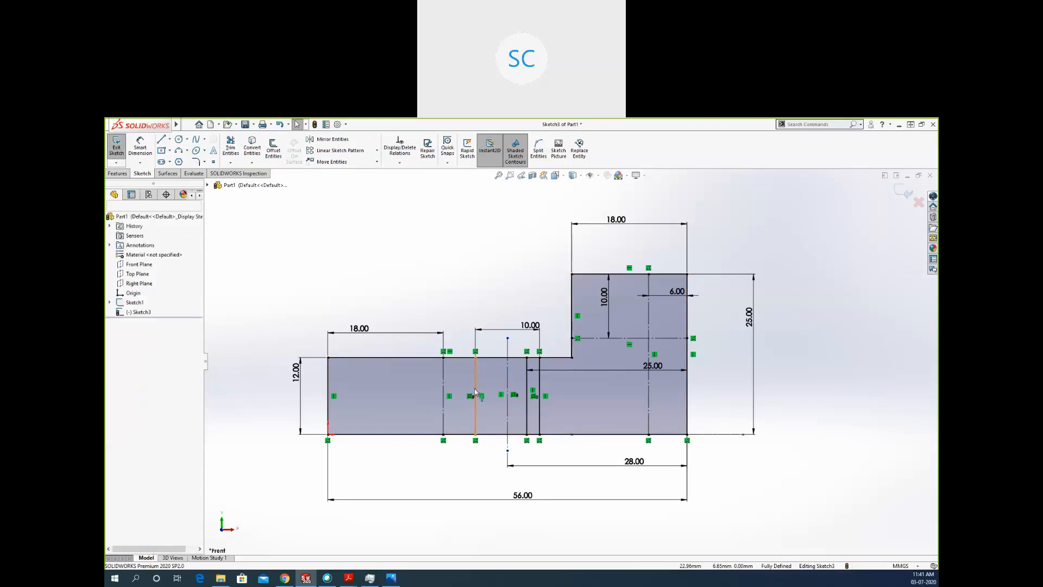
Convert the two symmetric hole lines back to construction geometry and exit the elevation sketch.
{"action": "left_click", "coordinate": [542, 383]}
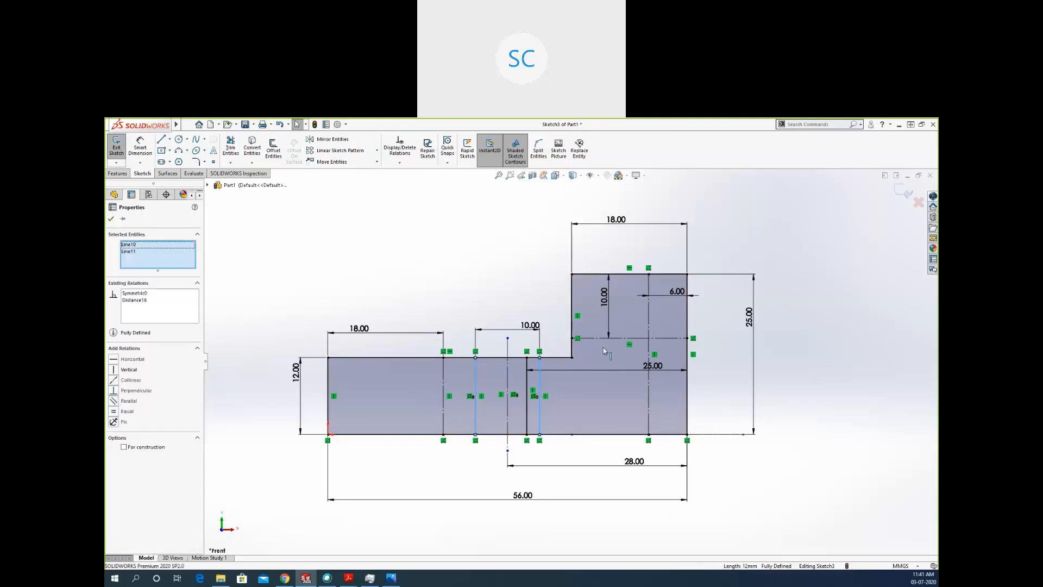
{"action": "left_click", "coordinate": [785, 488]}
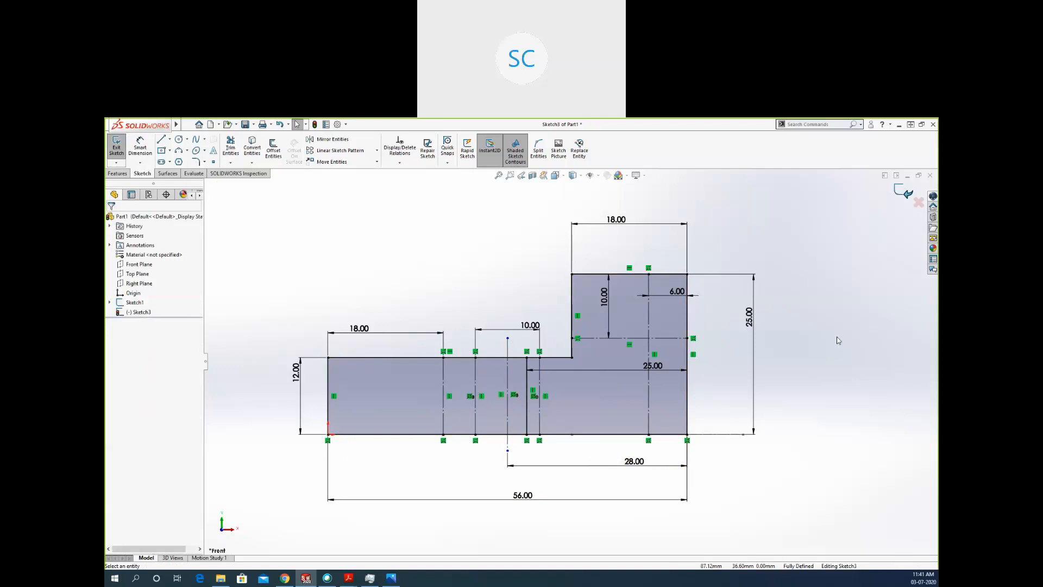
{"action": "mouse_move", "coordinate": [817, 328]}
{"action": "middle_mouse_down"}
{"action": "mouse_move", "coordinate": [731, 370]}
{"action": "mouse_move", "coordinate": [751, 324]}
{"action": "mouse_move", "coordinate": [724, 344]}
{"action": "mouse_move", "coordinate": [757, 367]}
{"action": "mouse_move", "coordinate": [640, 325]}
{"action": "middle_mouse_up"}
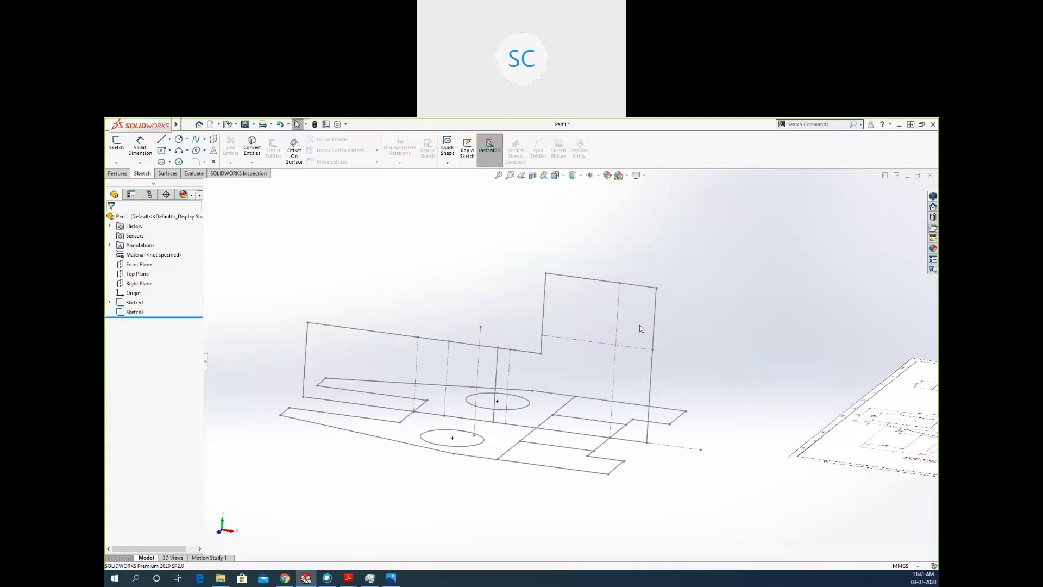
Start a sketch on the Right Plane and check the L.H.S. view in the reference drawing image.
{"action": "left_click", "coordinate": [139, 283]}
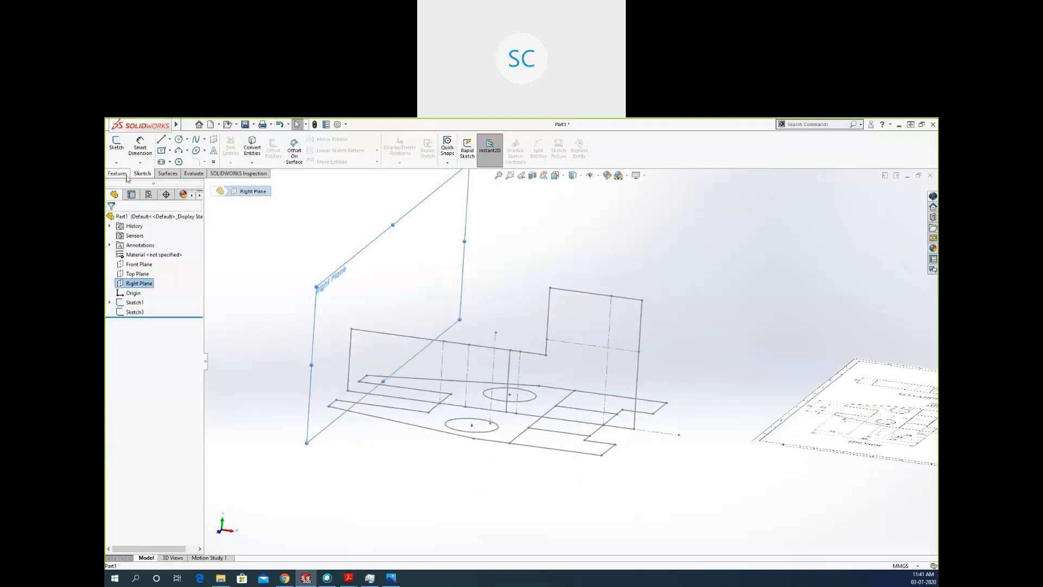
{"action": "left_click", "coordinate": [116, 145]}
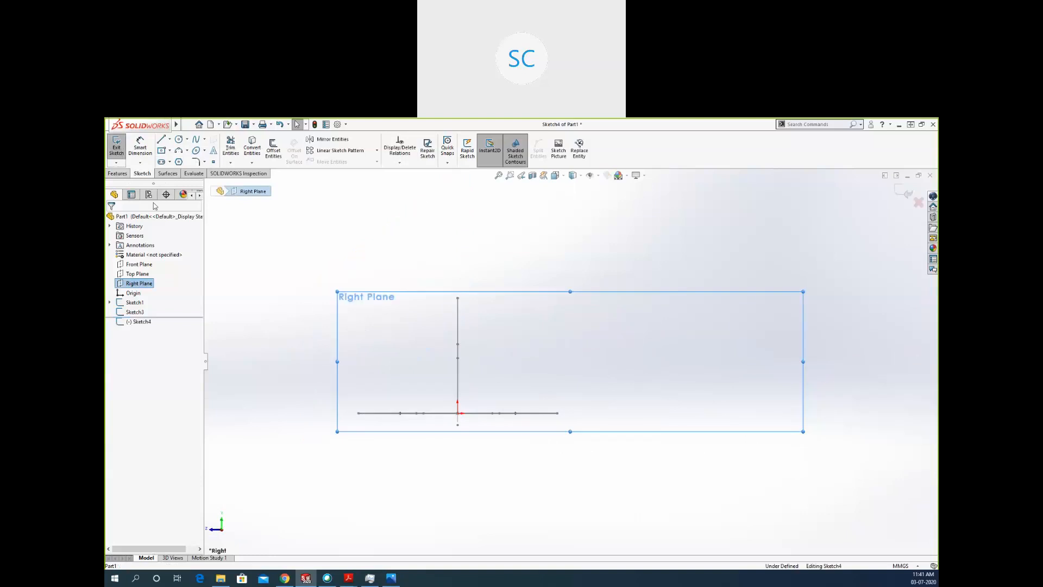
{"action": "left_click", "coordinate": [361, 377]}
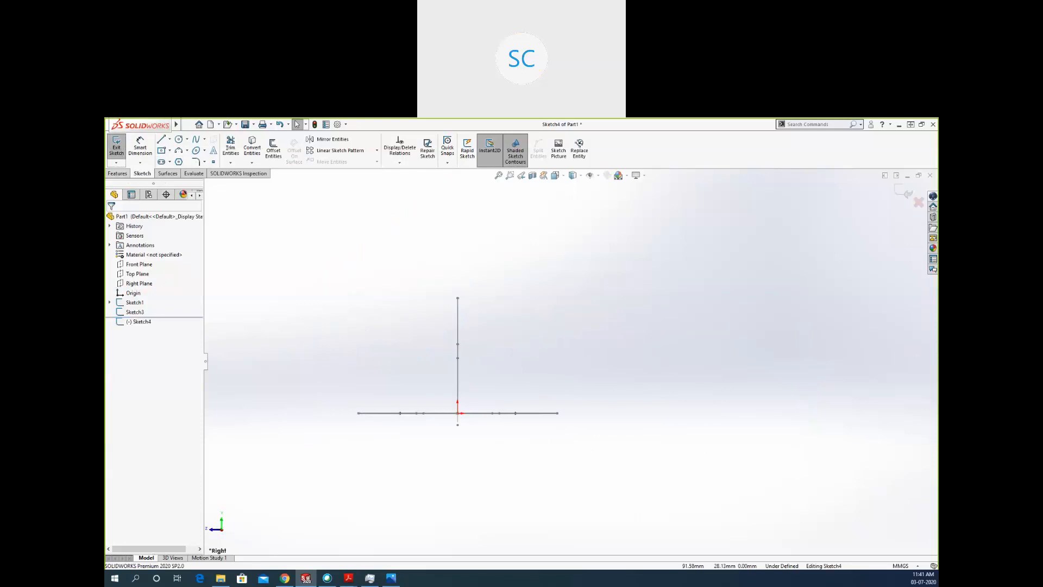
{"action": "key", "text": "alt+Tab"}
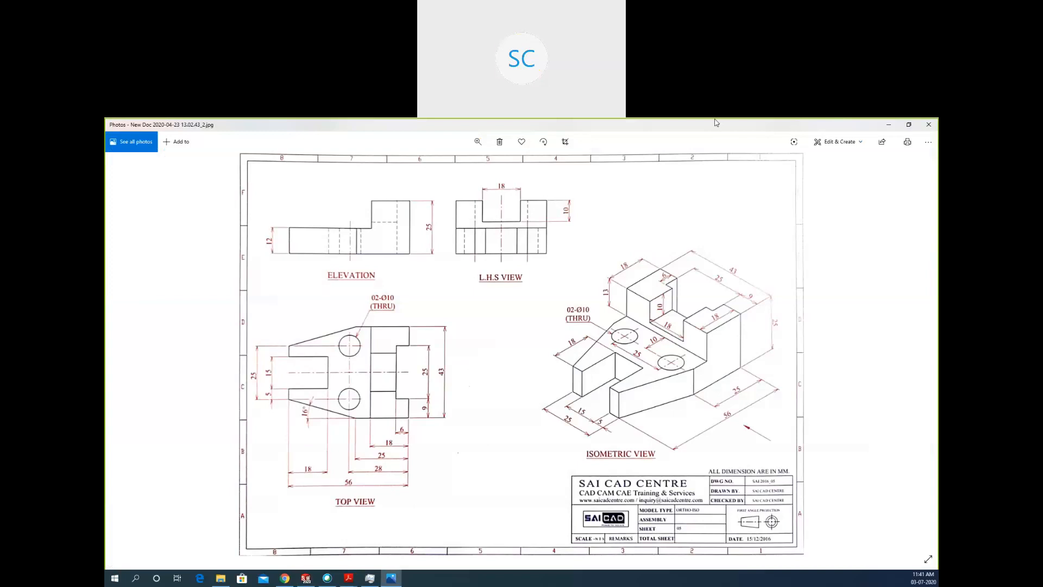
{"action": "key", "text": "alt+Tab"}
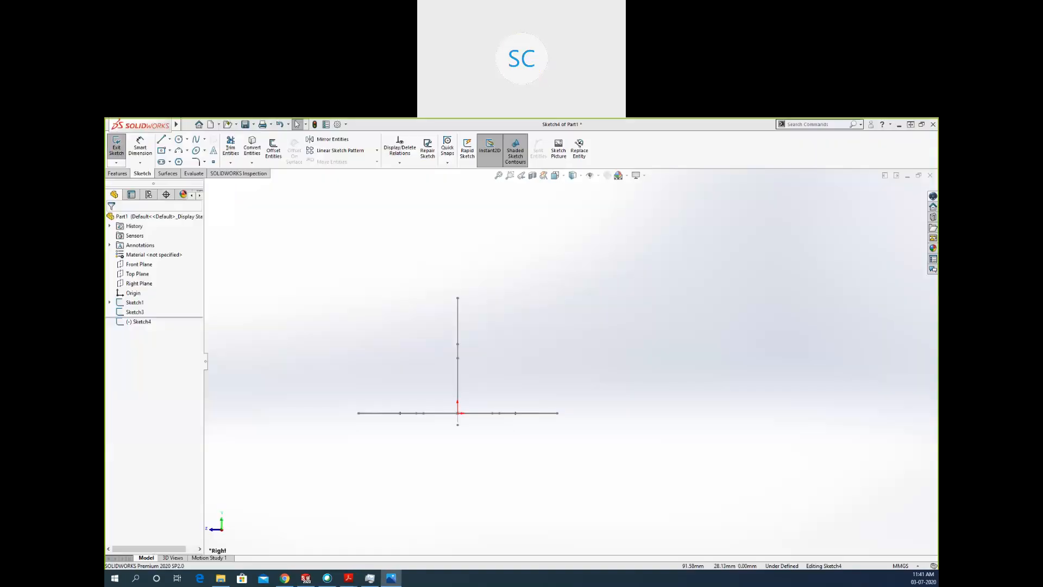
{"action": "middle_click_drag", "start_coordinate": [579, 344], "coordinate": [618, 360]}
{"action": "mouse_move", "coordinate": [771, 384]}
{"action": "middle_mouse_down"}
{"action": "mouse_move", "coordinate": [624, 372]}
{"action": "mouse_move", "coordinate": [652, 356]}
{"action": "mouse_move", "coordinate": [611, 361]}
{"action": "middle_mouse_up"}
{"action": "middle_click_drag", "start_coordinate": [626, 353], "coordinate": [693, 379]}
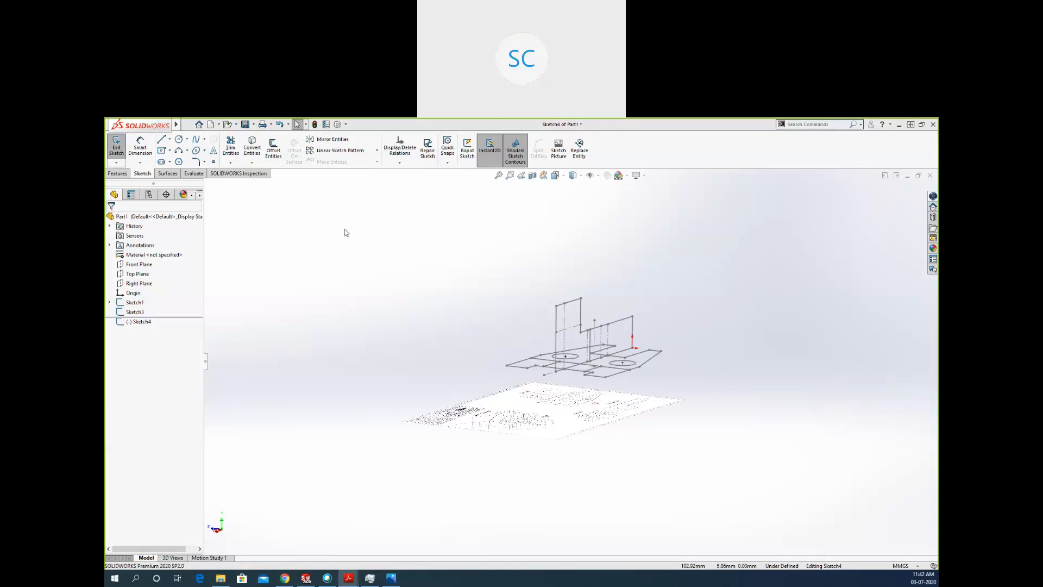
Switch to Adobe Acrobat Reader and read the Assignment 1 submission instructions and the start of its first drawing.
{"action": "key", "text": "alt+Tab"}
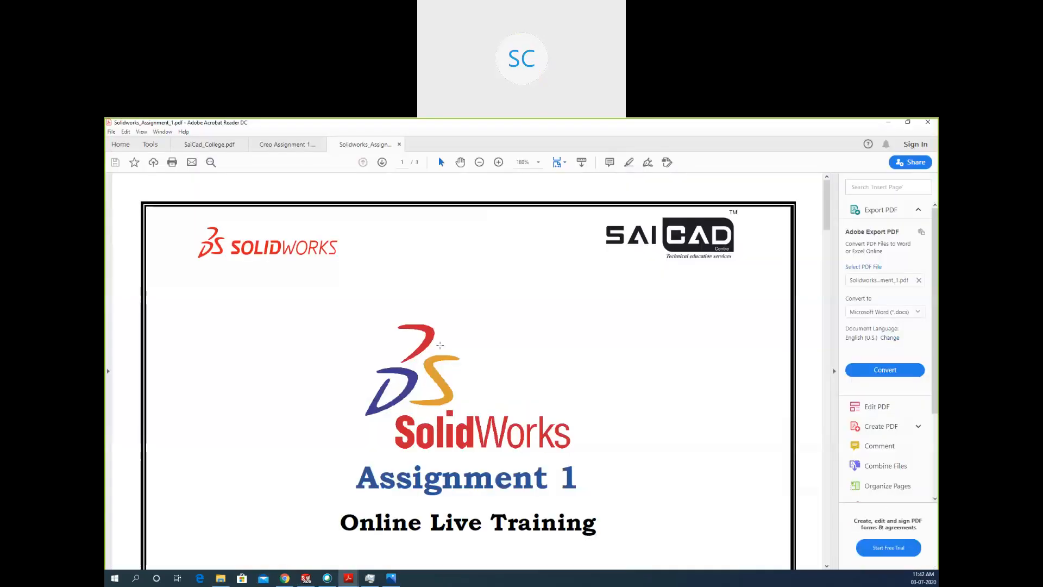
{"action": "scroll", "coordinate": [438, 346], "scroll_direction": "down", "scroll_amount": 3}
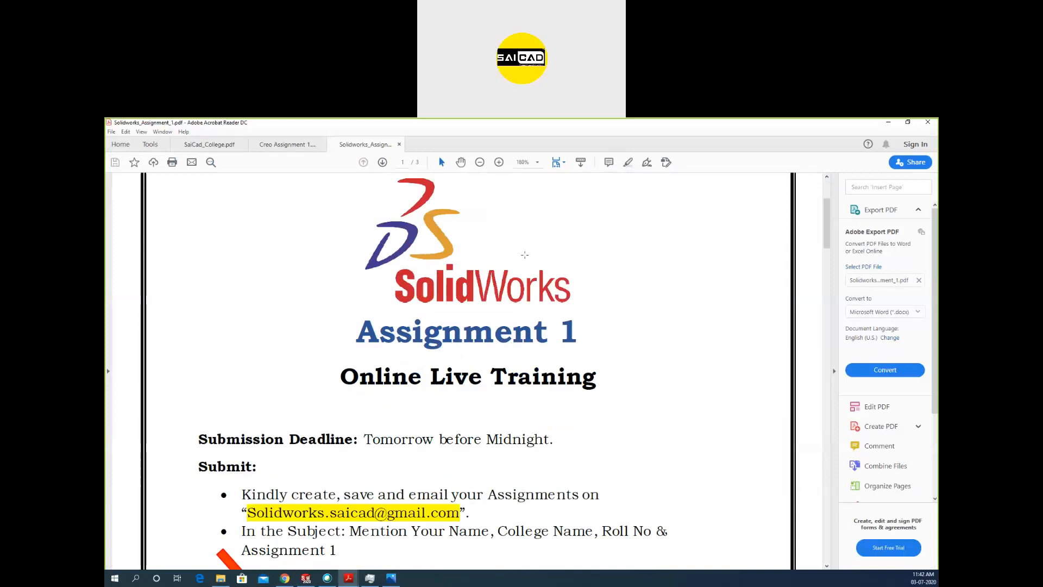
{"action": "scroll", "coordinate": [476, 315], "scroll_direction": "down", "scroll_amount": 2}
{"action": "scroll", "coordinate": [476, 315], "scroll_direction": "down", "scroll_amount": 4}
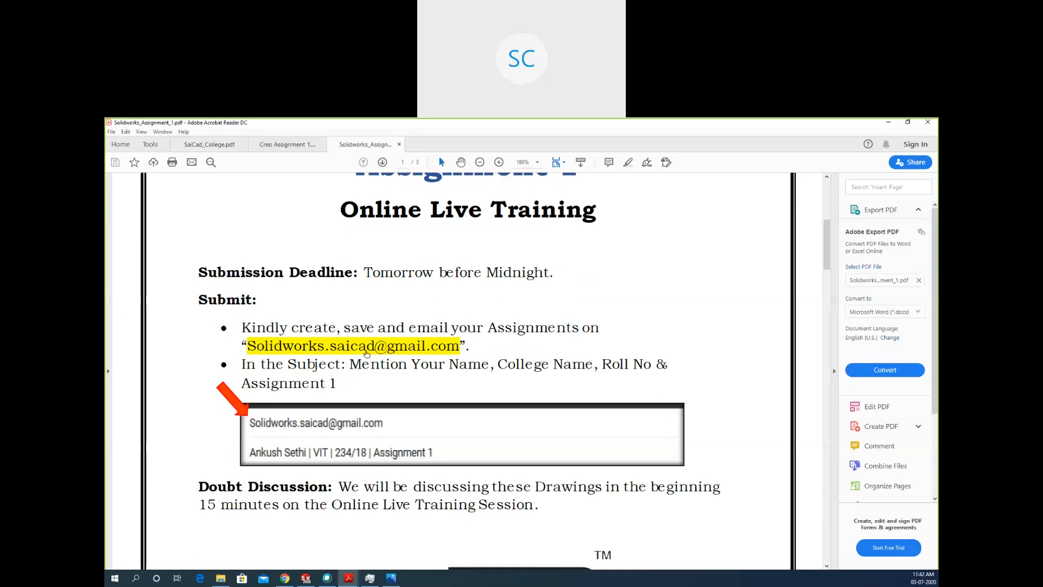
{"action": "scroll", "coordinate": [446, 352], "scroll_direction": "down", "scroll_amount": 1}
{"action": "scroll", "coordinate": [446, 353], "scroll_direction": "down", "scroll_amount": 2}
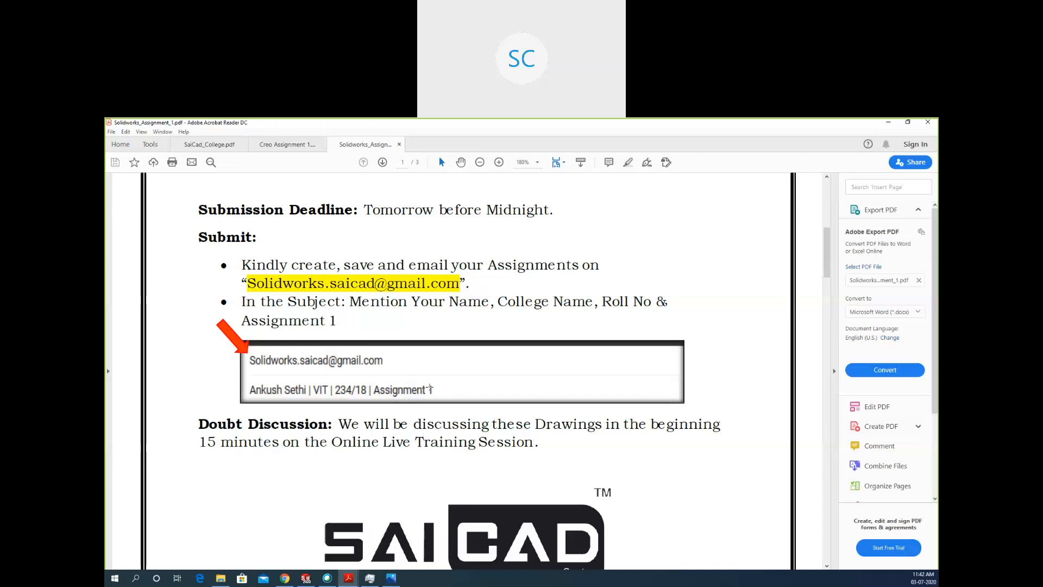
{"action": "scroll", "coordinate": [429, 388], "scroll_direction": "down", "scroll_amount": 5}
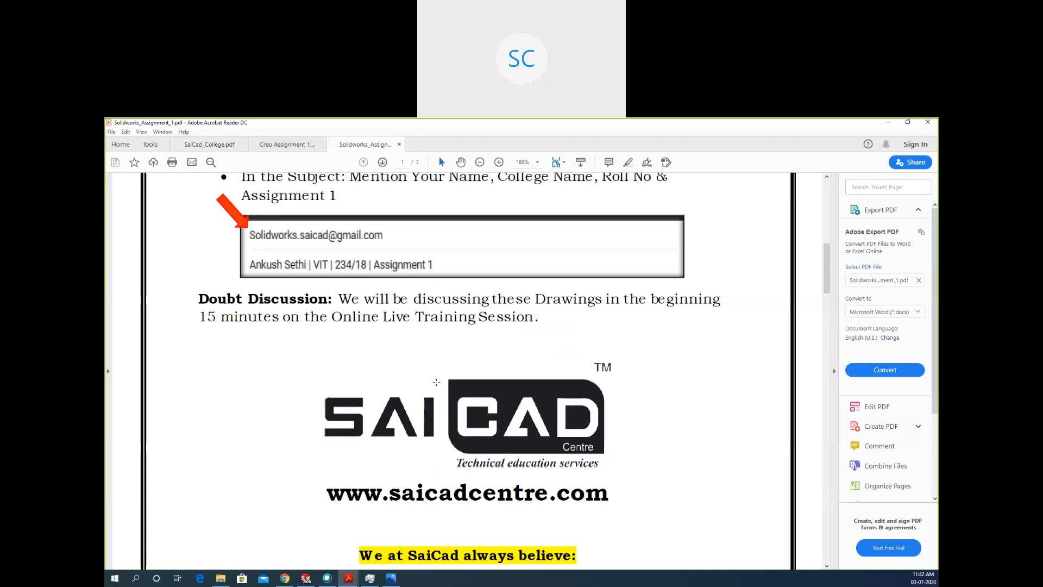
{"action": "scroll", "coordinate": [437, 383], "scroll_direction": "down", "scroll_amount": 8}
{"action": "scroll", "coordinate": [442, 376], "scroll_direction": "down", "scroll_amount": 4}
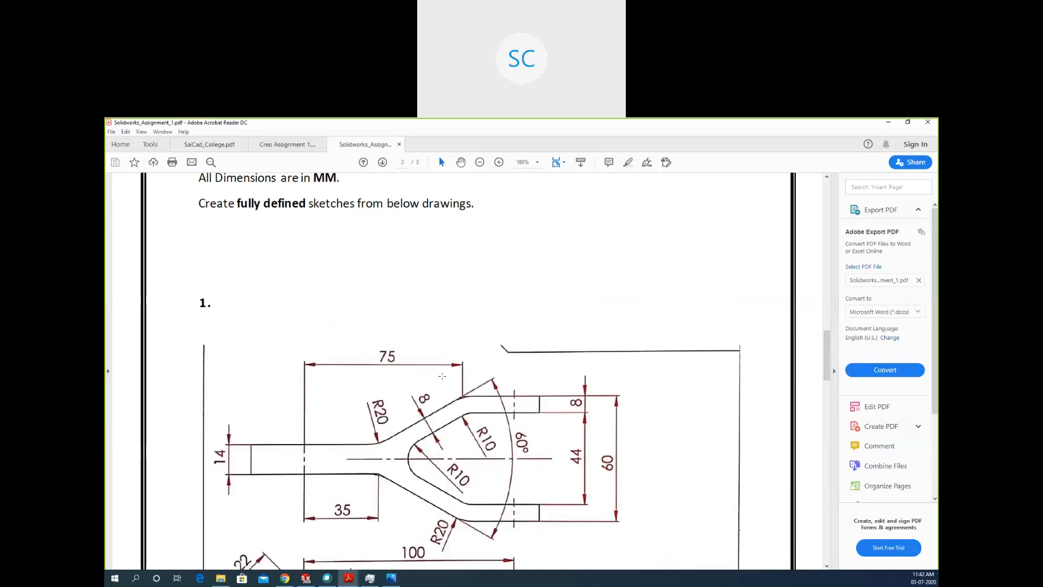
{"action": "scroll", "coordinate": [442, 376], "scroll_direction": "down", "scroll_amount": 2}
{"action": "scroll", "coordinate": [693, 268], "scroll_direction": "up", "scroll_amount": 6}
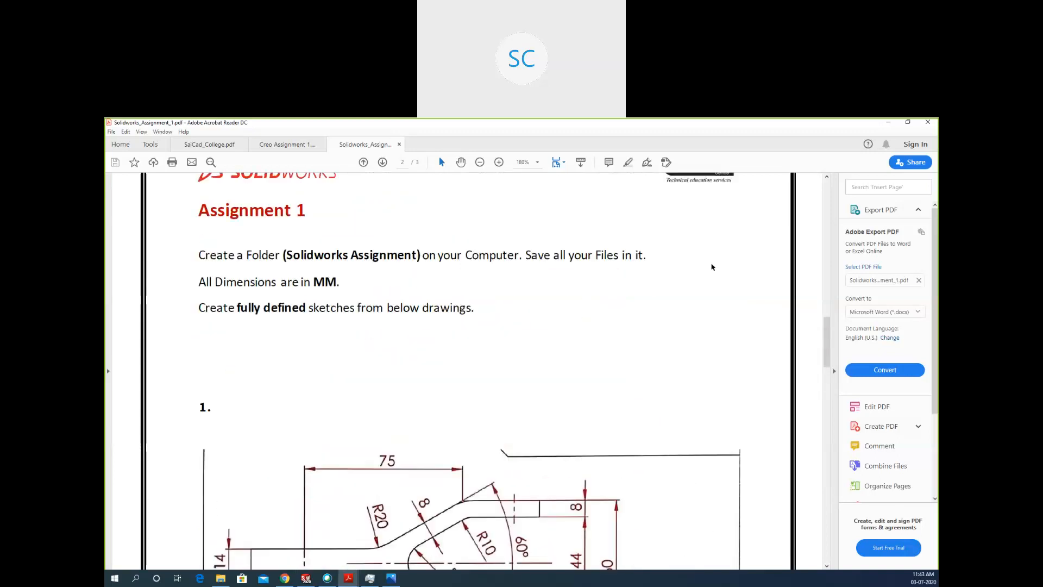
{"action": "scroll", "coordinate": [711, 271], "scroll_direction": "up", "scroll_amount": 5}
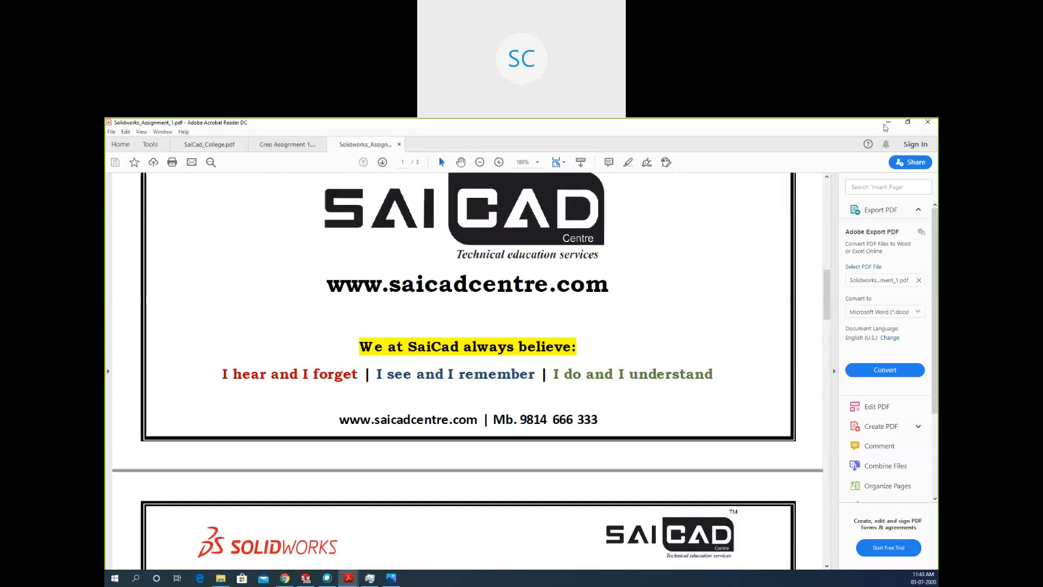
Return to SOLIDWORKS and exit the empty sketch on the Right Plane.
{"action": "left_click", "coordinate": [886, 123]}
{"action": "mouse_move", "coordinate": [702, 348]}
{"action": "middle_mouse_down"}
{"action": "mouse_move", "coordinate": [664, 321]}
{"action": "mouse_move", "coordinate": [630, 336]}
{"action": "mouse_move", "coordinate": [781, 328]}
{"action": "mouse_move", "coordinate": [769, 302]}
{"action": "middle_mouse_up"}
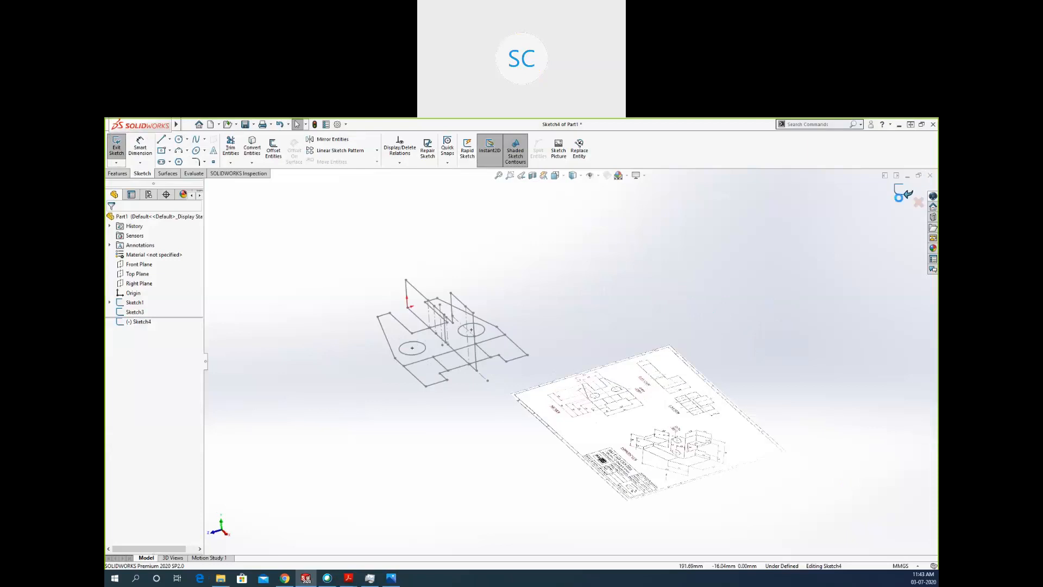
{"action": "left_click", "coordinate": [117, 147]}
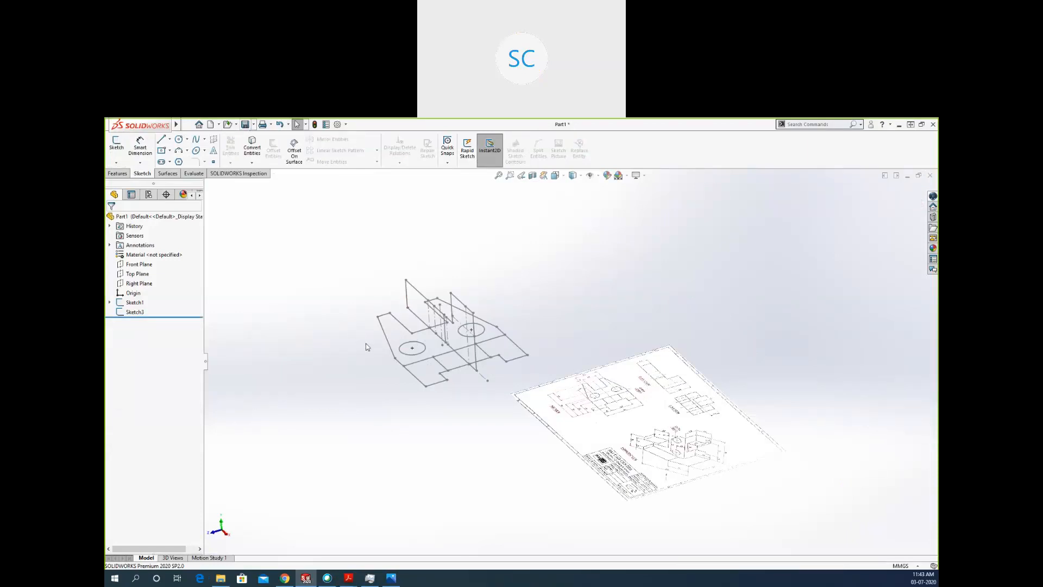
Save the part as A1D1 in the Day 2 folder inside the Solidworks desktop folder.
{"action": "key", "text": "ctrl+s"}
{"action": "double_click", "coordinate": [274, 242]}
{"action": "left_click", "coordinate": [189, 323]}
{"action": "type", "text": "A1D1"}
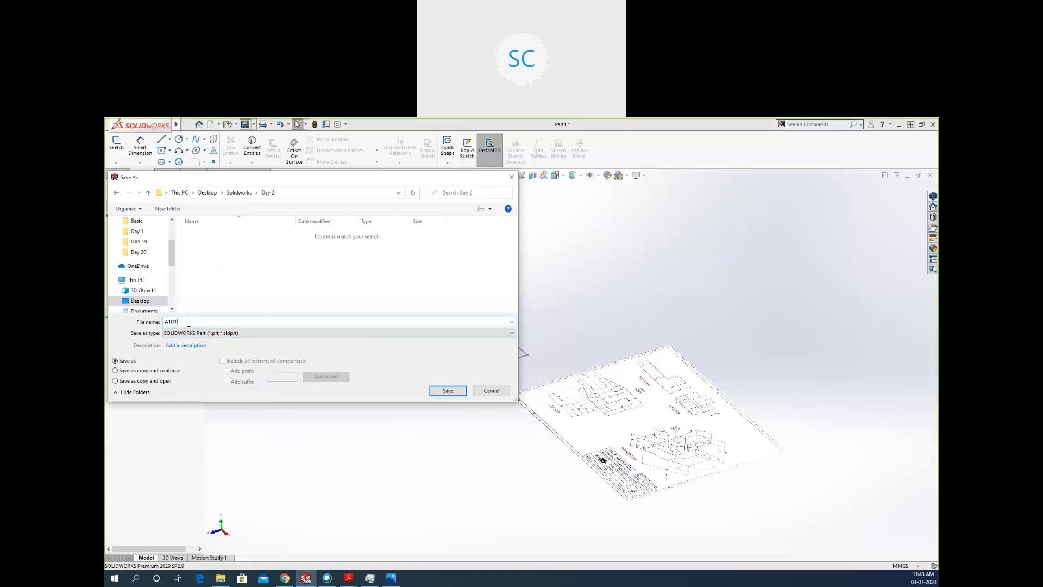
{"action": "key", "text": "Return"}
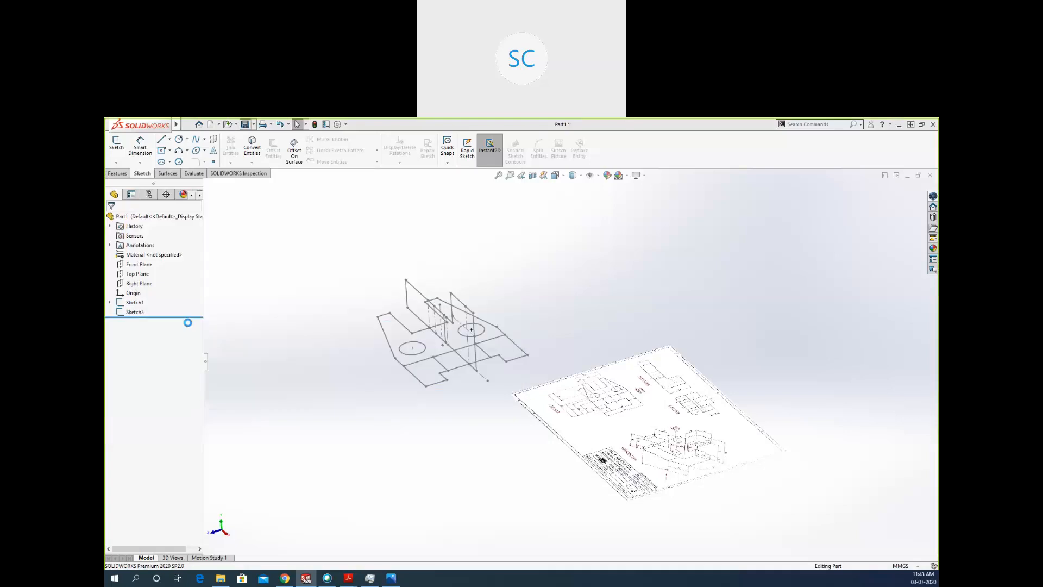
Switch to File Explorer, show the Day 2 folder contents as large icons, and inspect the A1D1 part file.
{"action": "left_click", "coordinate": [899, 124]}
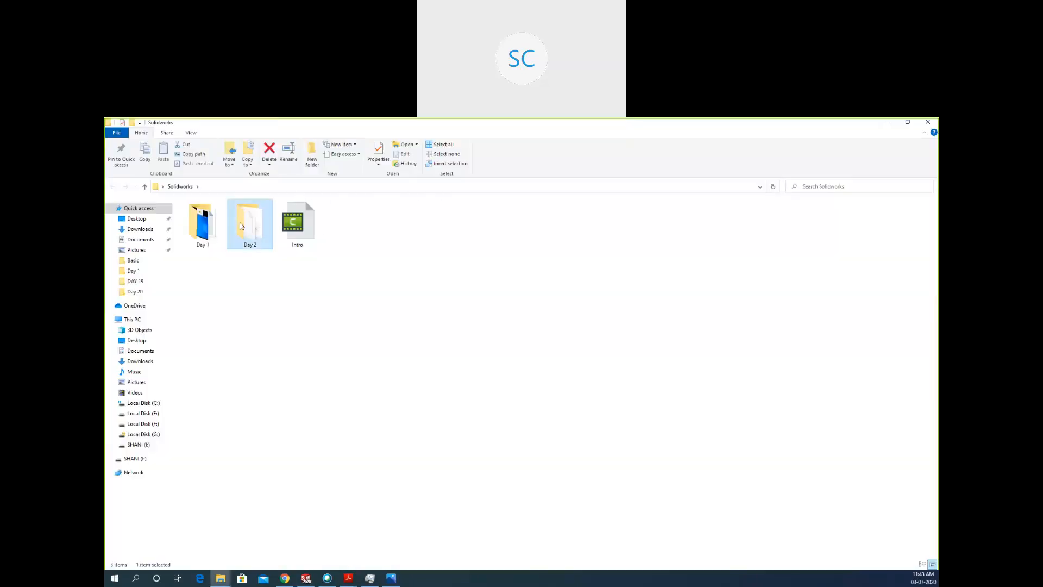
{"action": "double_click", "coordinate": [248, 223]}
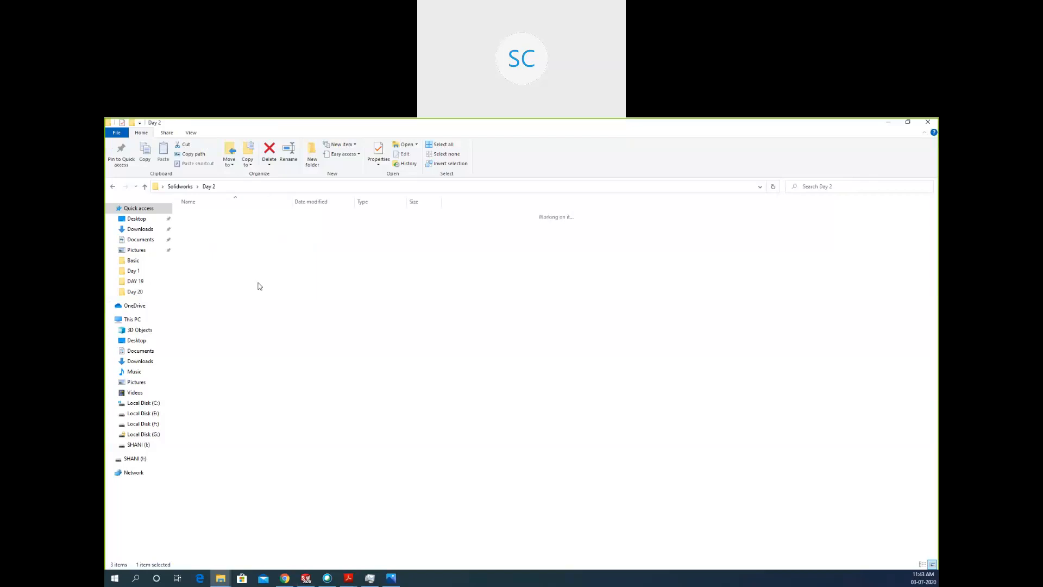
{"action": "left_click", "coordinate": [191, 132]}
{"action": "left_click", "coordinate": [250, 145]}
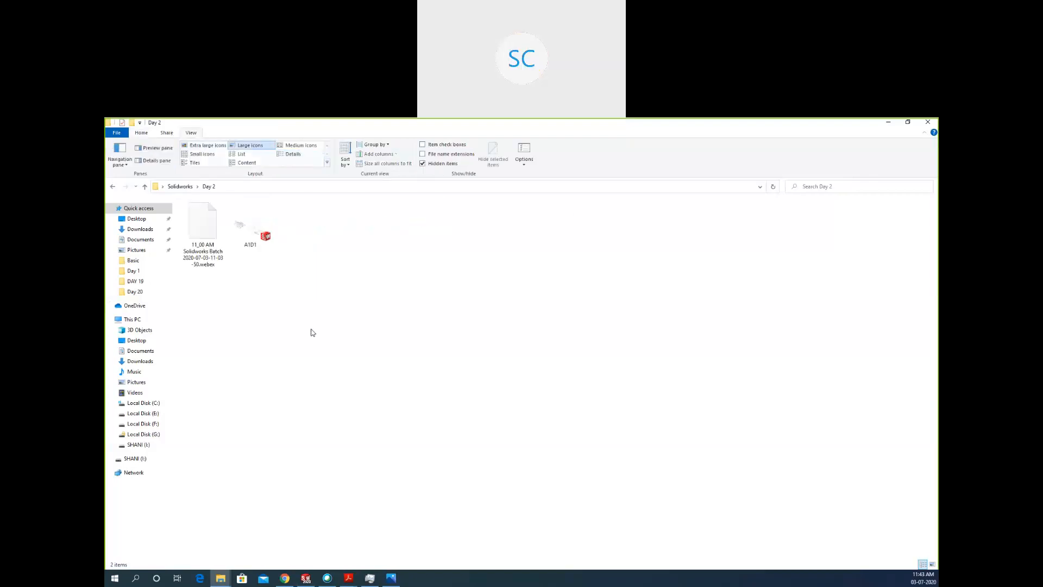
{"action": "left_click", "coordinate": [245, 242]}
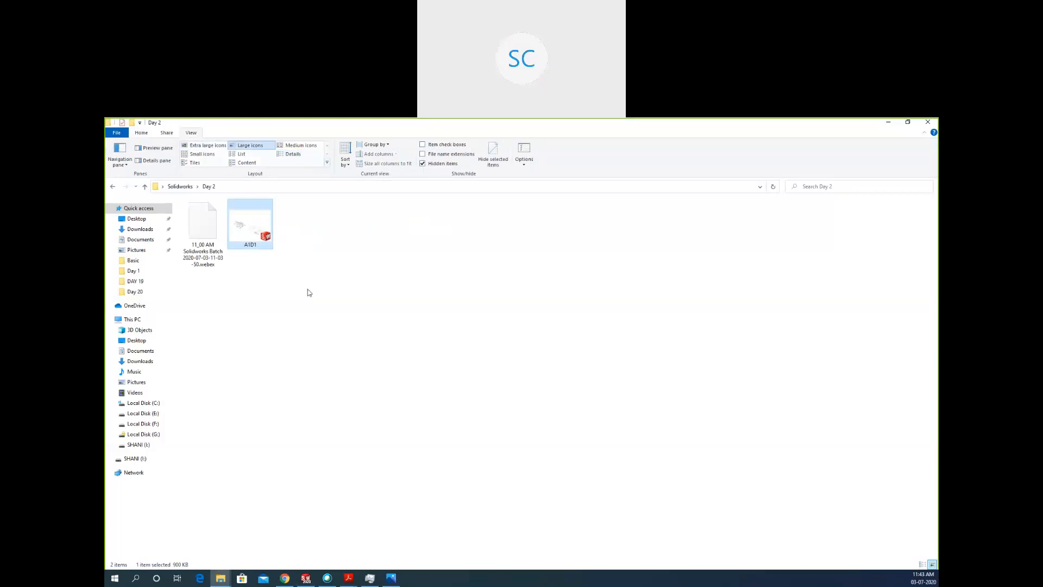
{"action": "left_click", "coordinate": [530, 295]}
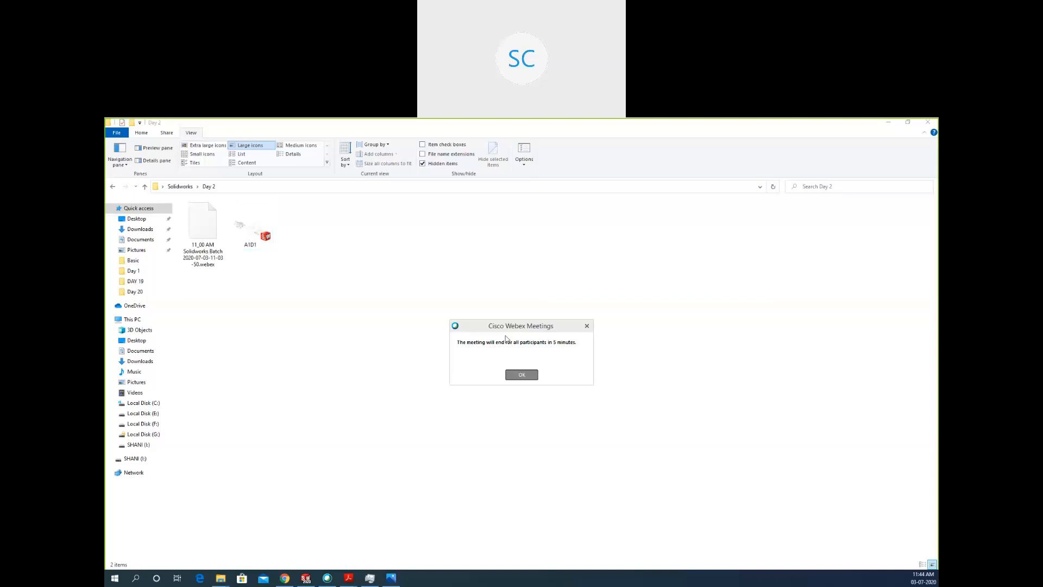
{"action": "left_click", "coordinate": [522, 375]}
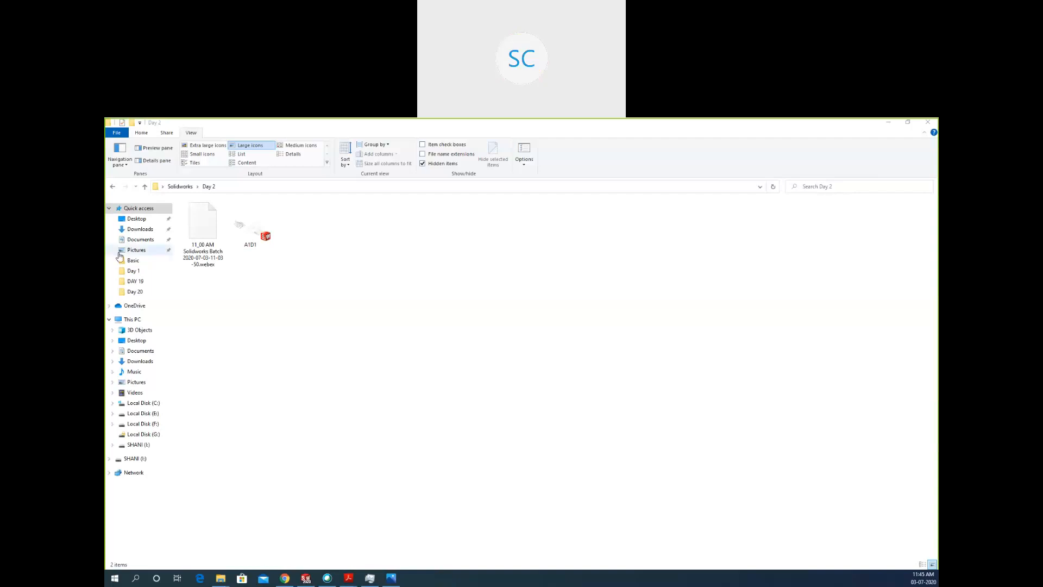
Switch back to the A1D1 part in SOLIDWORKS and try the Extruded Boss/Base command.
{"action": "left_click", "coordinate": [306, 579]}
{"action": "left_click", "coordinate": [120, 173]}
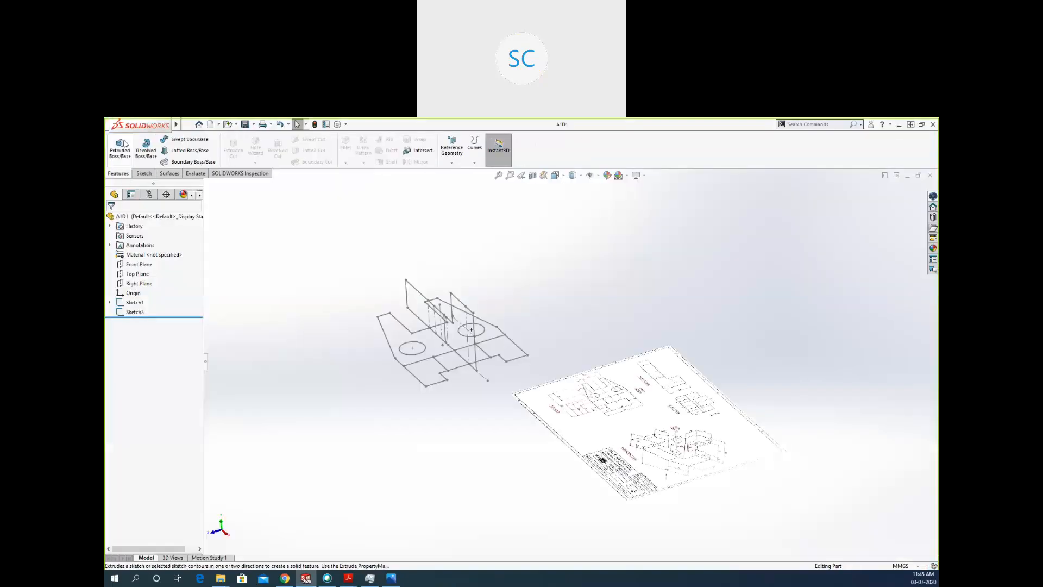
{"action": "left_click", "coordinate": [126, 145]}
{"action": "key", "text": "Escape"}
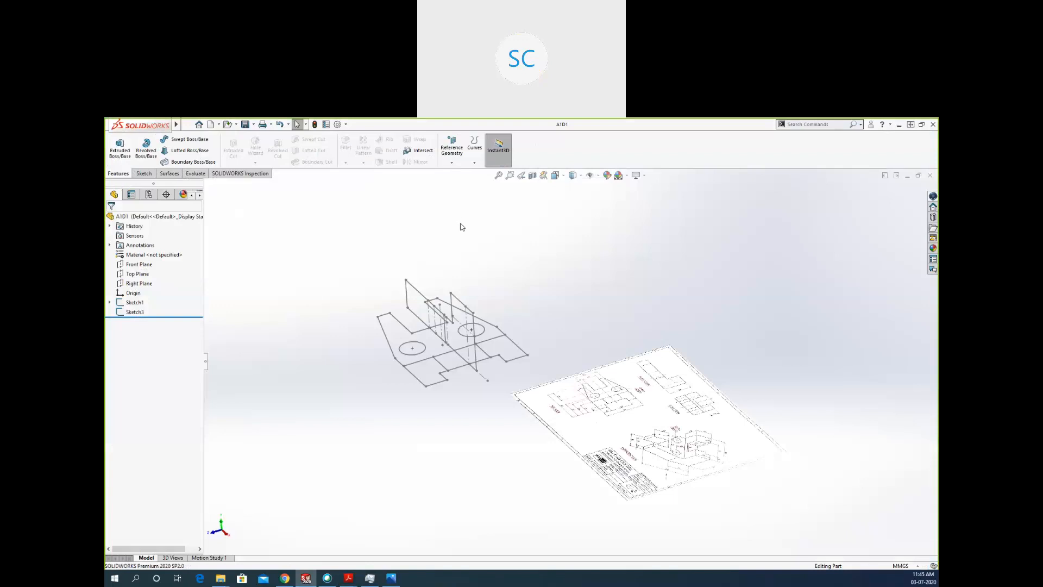